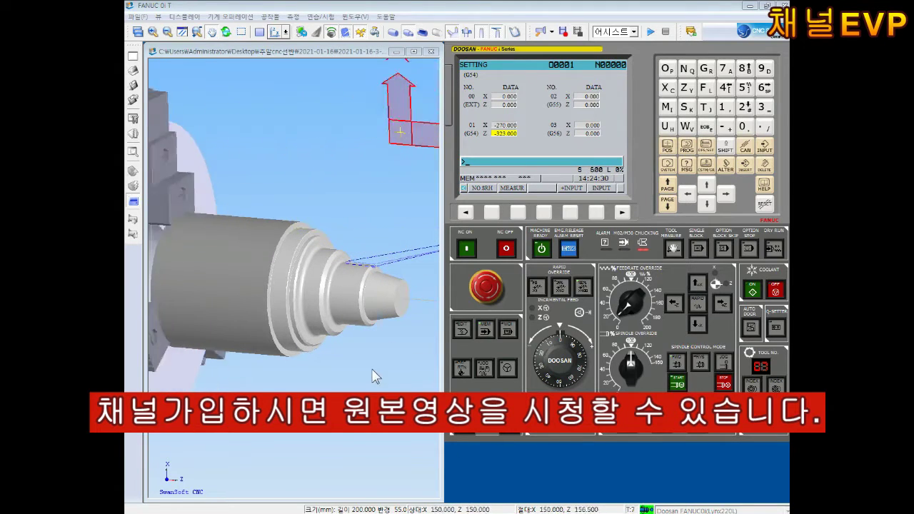
# - Run program O0001 from MEM mode with Cycle Start
pyautogui.scroll(3, 361, 286)
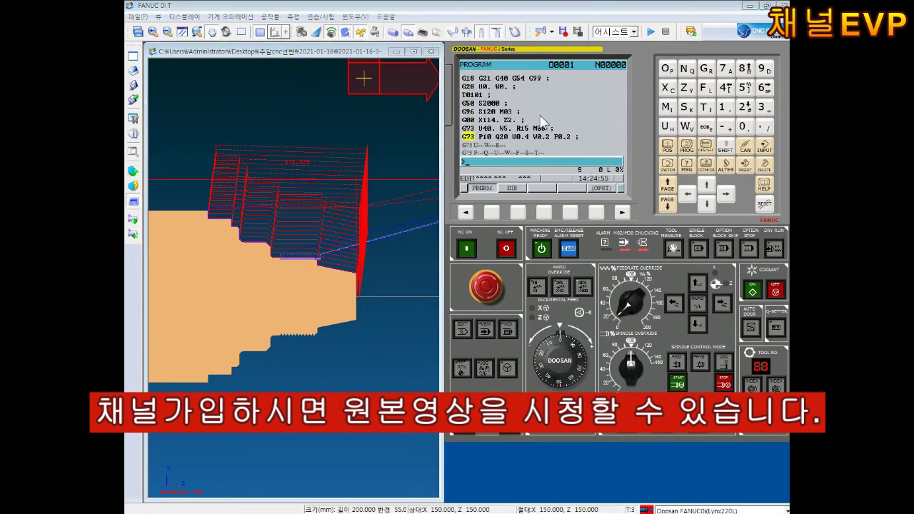
pyautogui.press('Up')
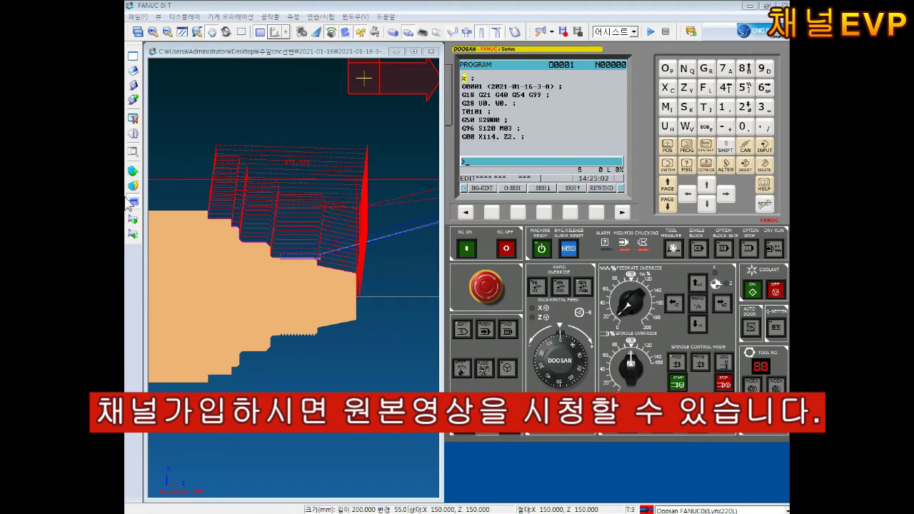
pyautogui.click(485, 330)
pyautogui.click(464, 331)
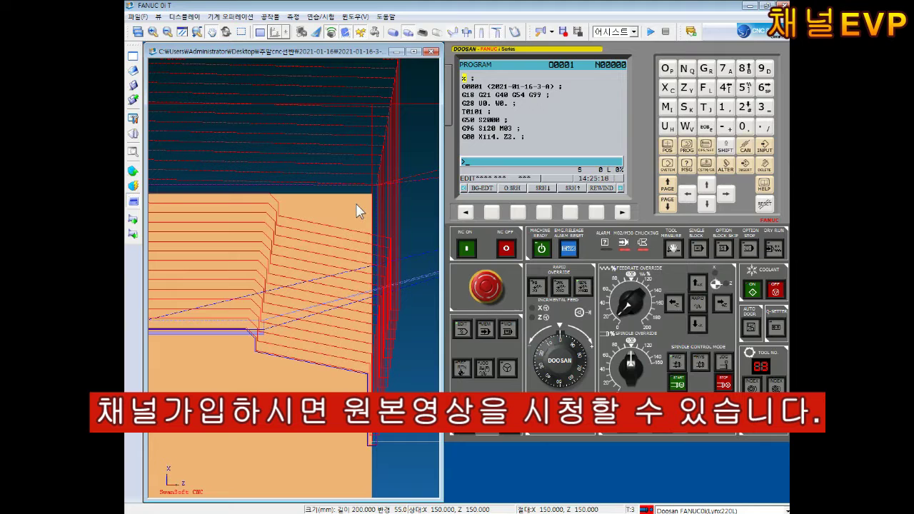
pyautogui.click(485, 330)
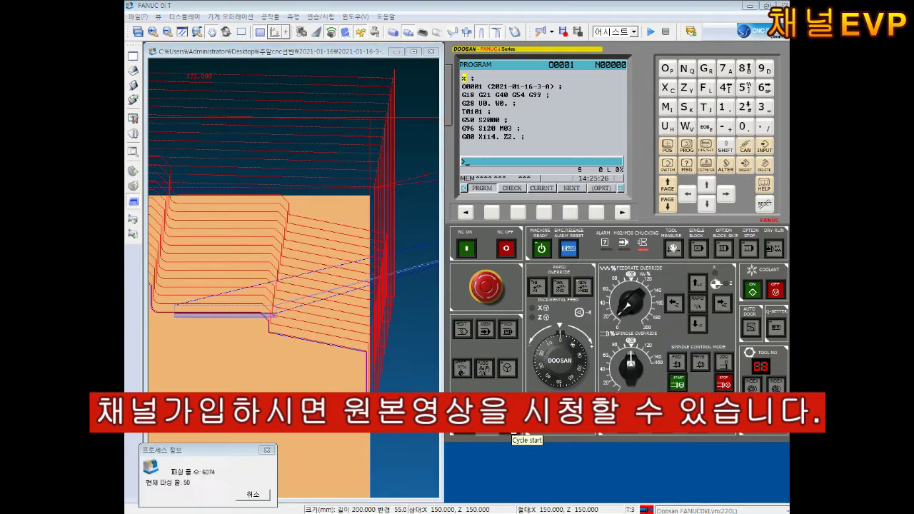
pyautogui.click(508, 427)
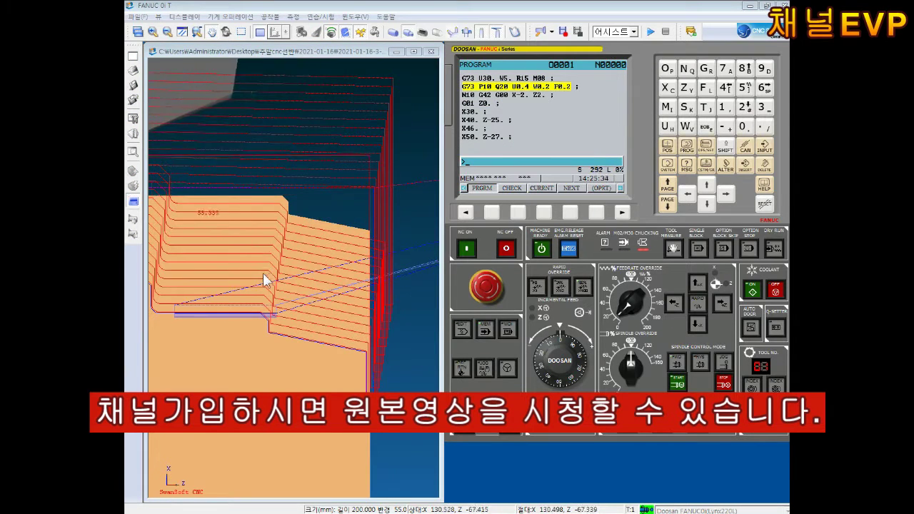
pyautogui.scroll(-3, 264, 280)
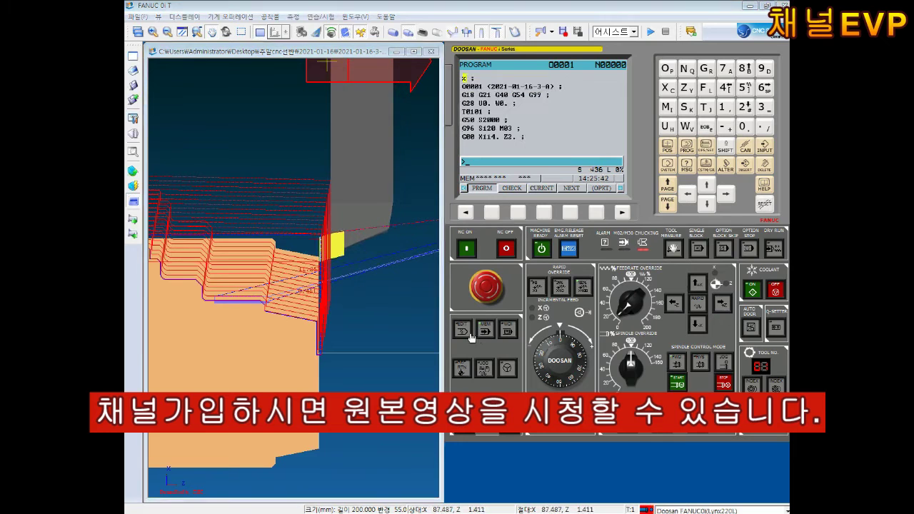
# - Jog the tool out along +X, restart the cycle, and view the threaded part in 3D
pyautogui.click(695, 282)
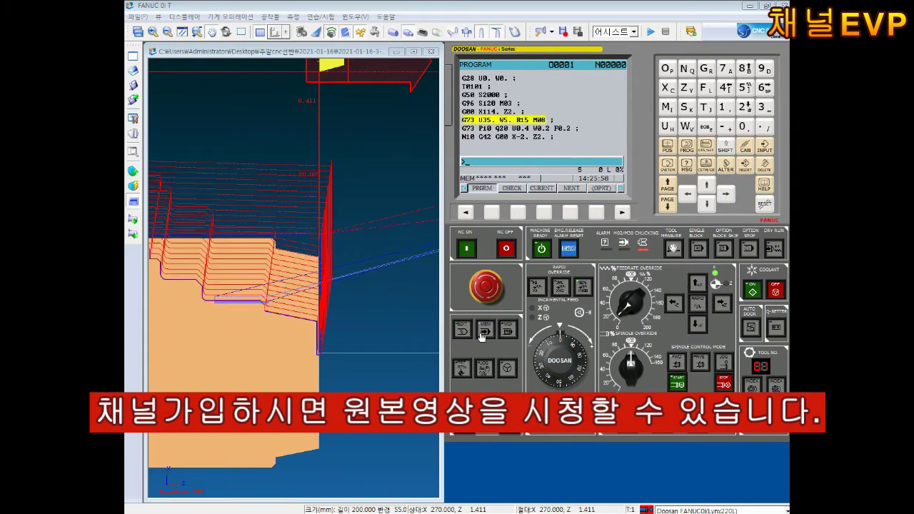
pyautogui.scroll(3, 373, 241)
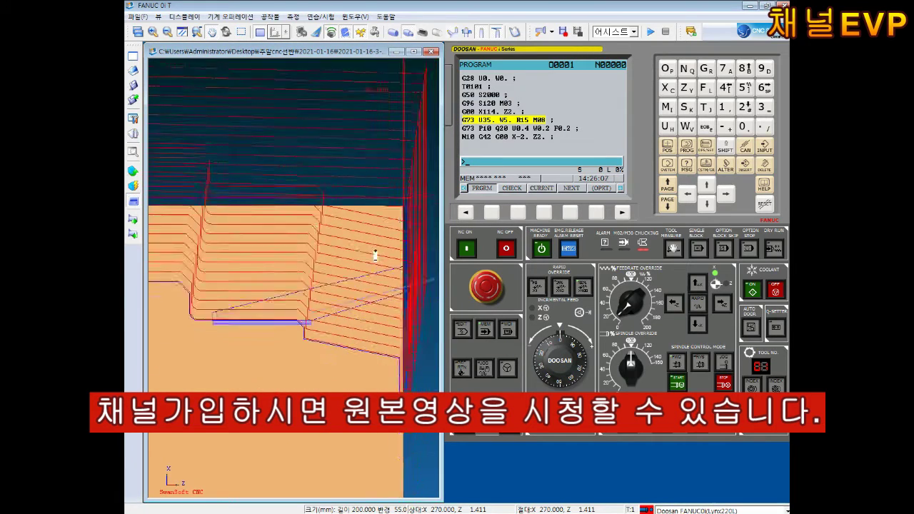
pyautogui.click(511, 433)
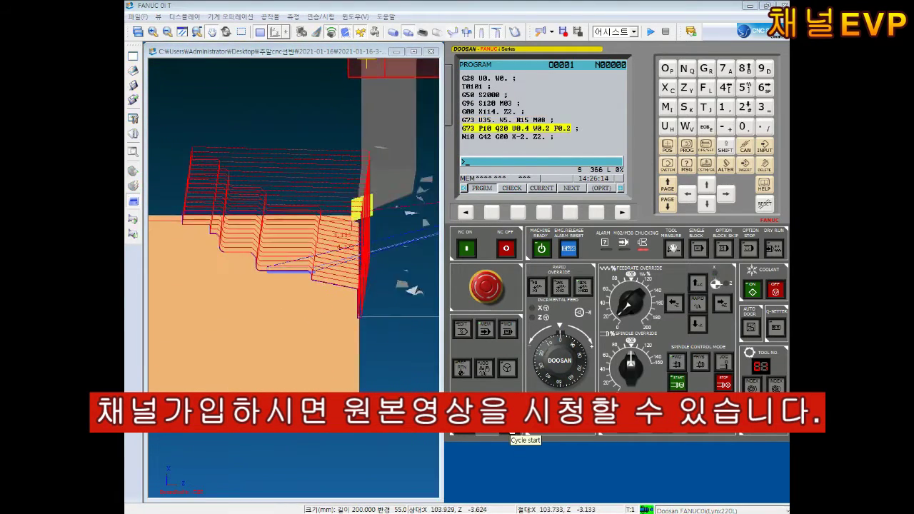
pyautogui.moveTo(322, 286); pyautogui.dragTo(369, 210)
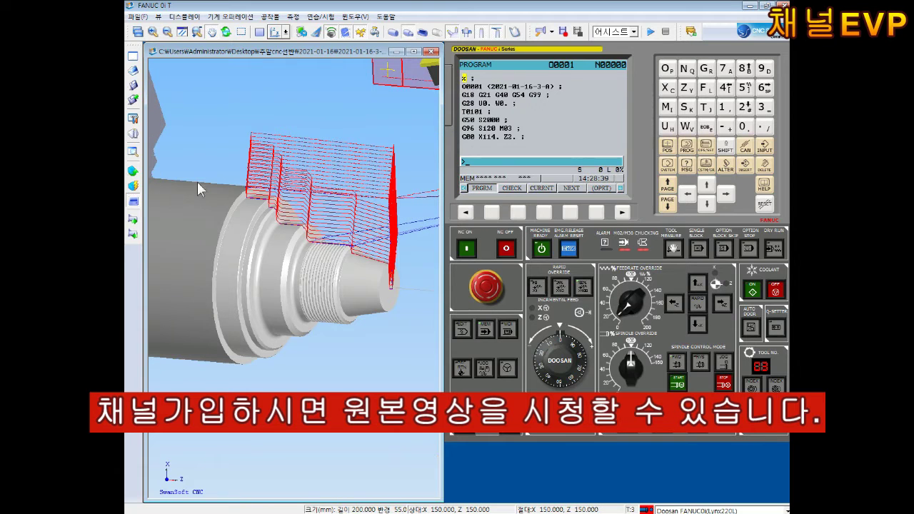
# - Check the G54 work offsets, then start program O0002 roughing the second part with G71
pyautogui.click(714, 147)
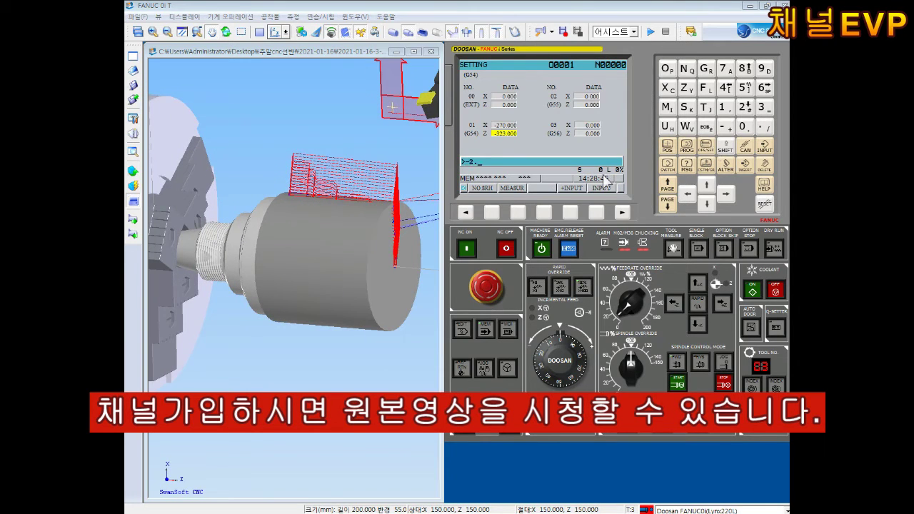
pyautogui.click(687, 146)
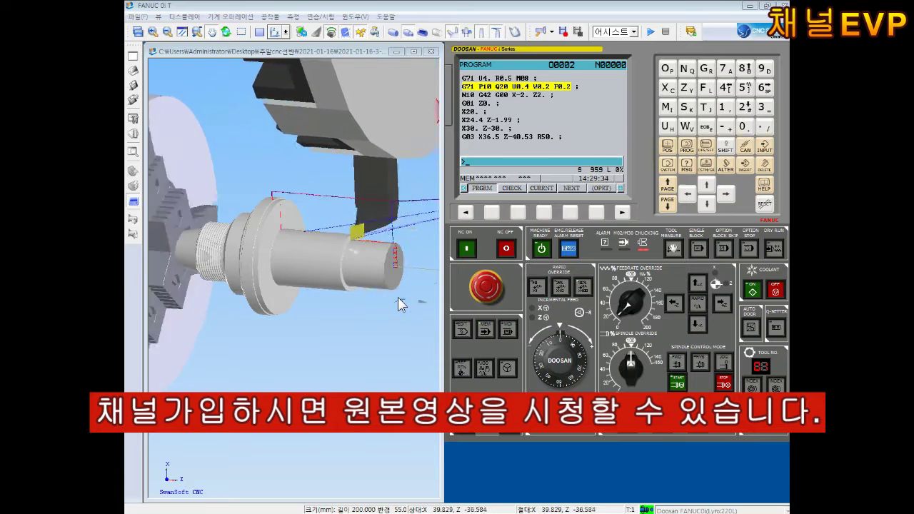
pyautogui.scroll(3, 331, 240)
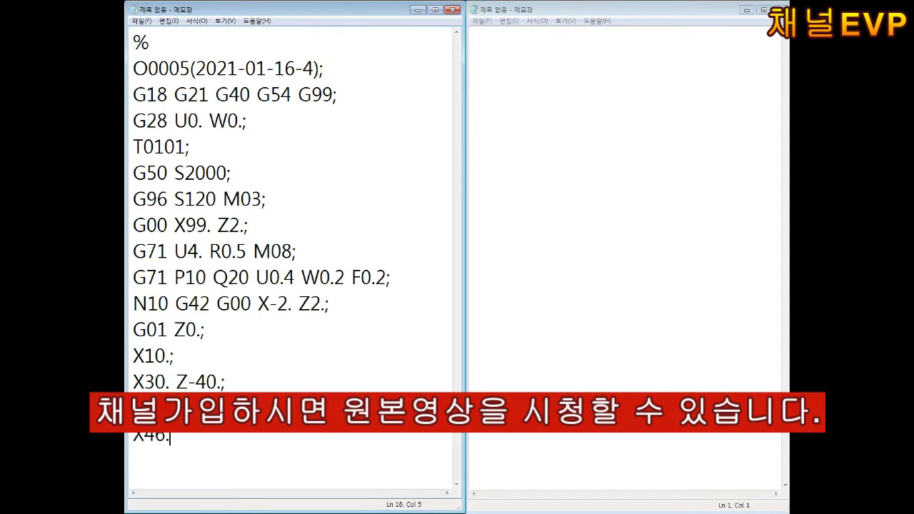
# - Continue typing the program's Z- coordinates in the second Notepad window
pyautogui.click(509, 34)
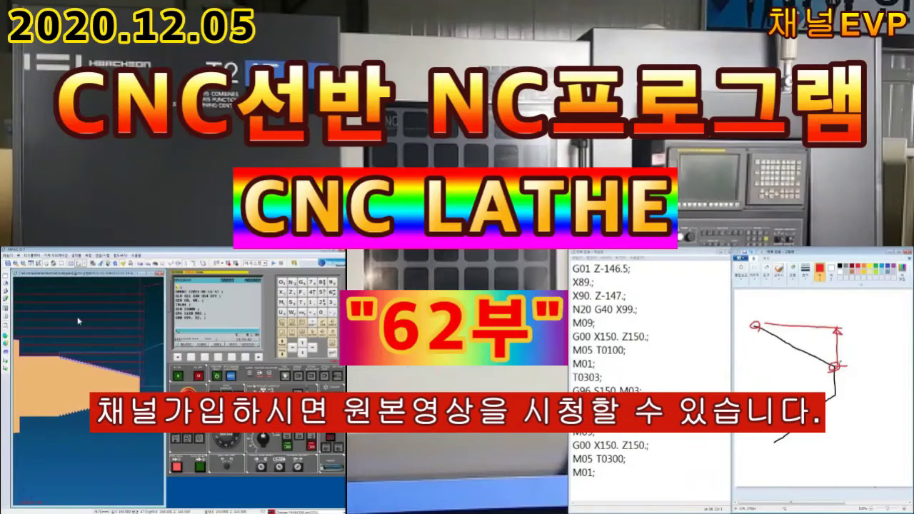
pyautogui.write('Z-147.;')
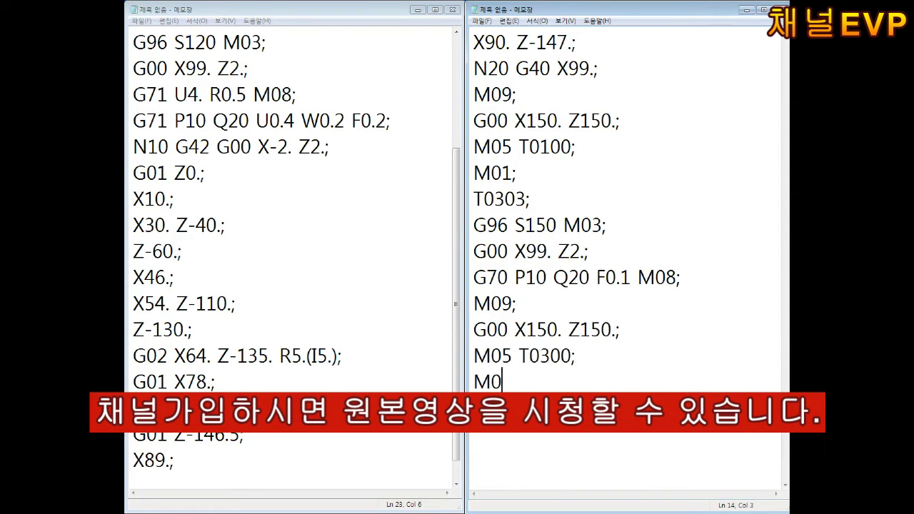
# - Move all code from the second Notepad window to the end of the first program
pyautogui.hotkey('ctrl', 'a')
pyautogui.hotkey('ctrl', 'x')
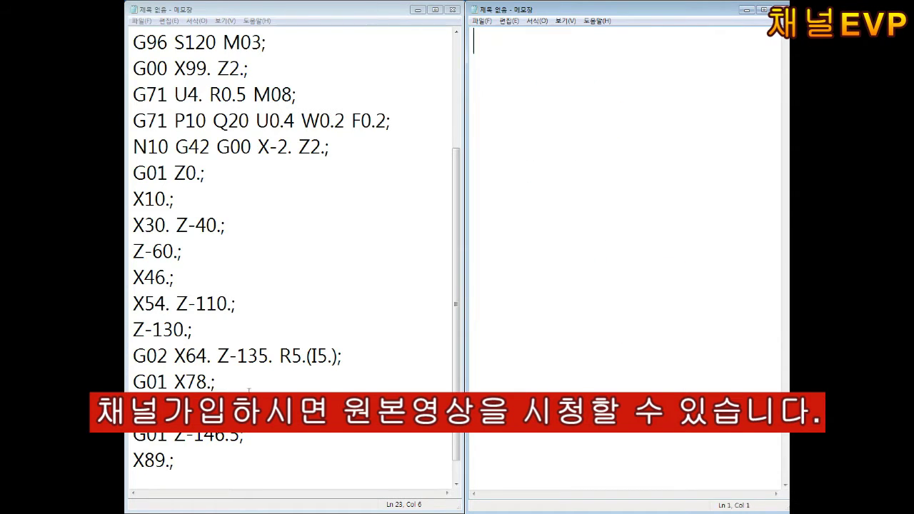
pyautogui.hotkey('alt', 'Tab')
pyautogui.hotkey('ctrl', 'v')
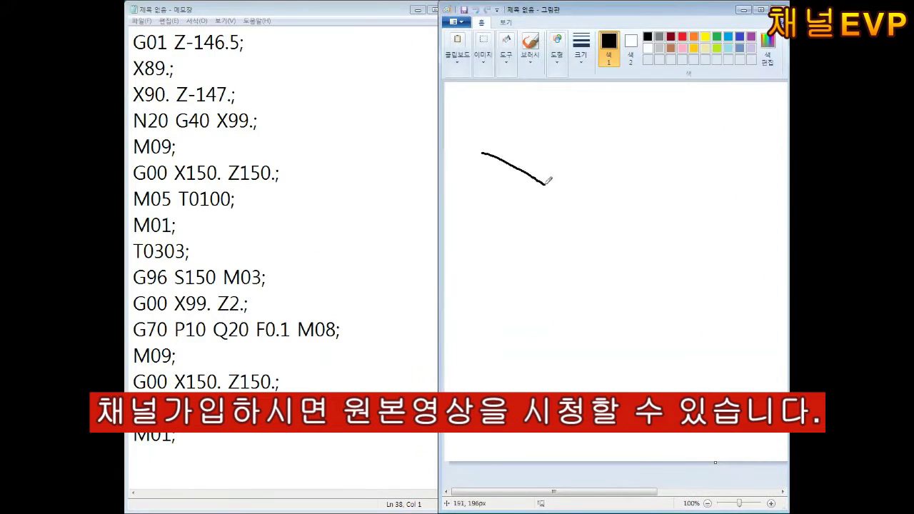
# - Sketch the black part profile in Paint and mark the corner and 20 dimension in red
pyautogui.moveTo(639, 285); pyautogui.dragTo(522, 376)
pyautogui.click(682, 36)
pyautogui.moveTo(641, 225); pyautogui.dragTo(644, 234)
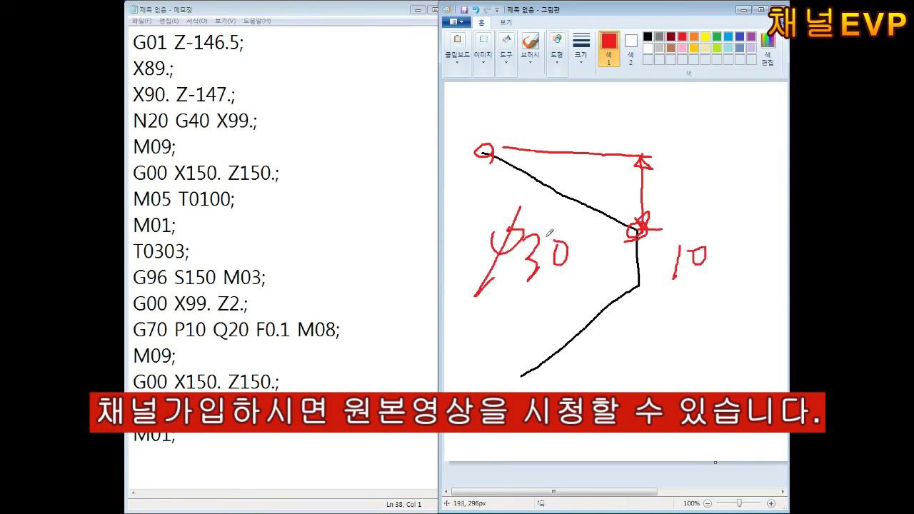
pyautogui.moveTo(699, 336); pyautogui.dragTo(684, 393)
pyautogui.moveTo(715, 377); pyautogui.dragTo(717, 392)
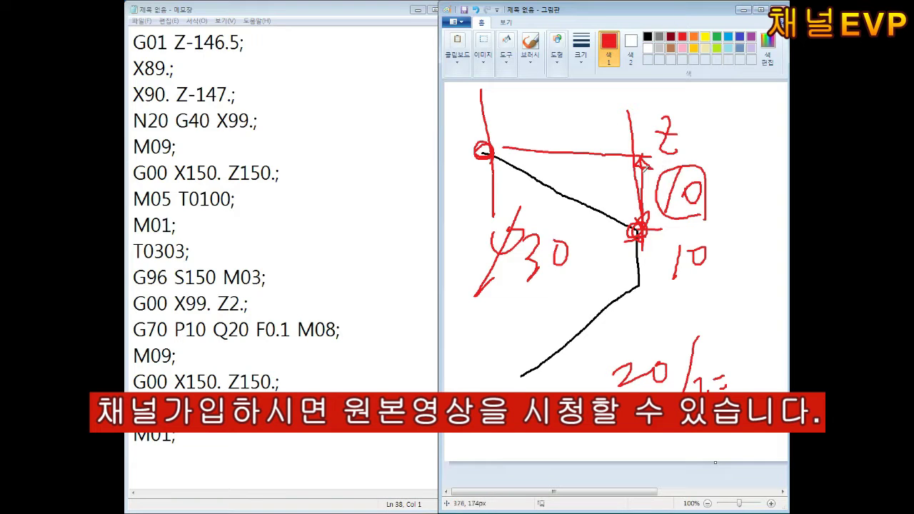
pyautogui.press('Return')
pyautogui.press('Return')
pyautogui.press('Return')
pyautogui.write('G92 X29.5 Z-40.')
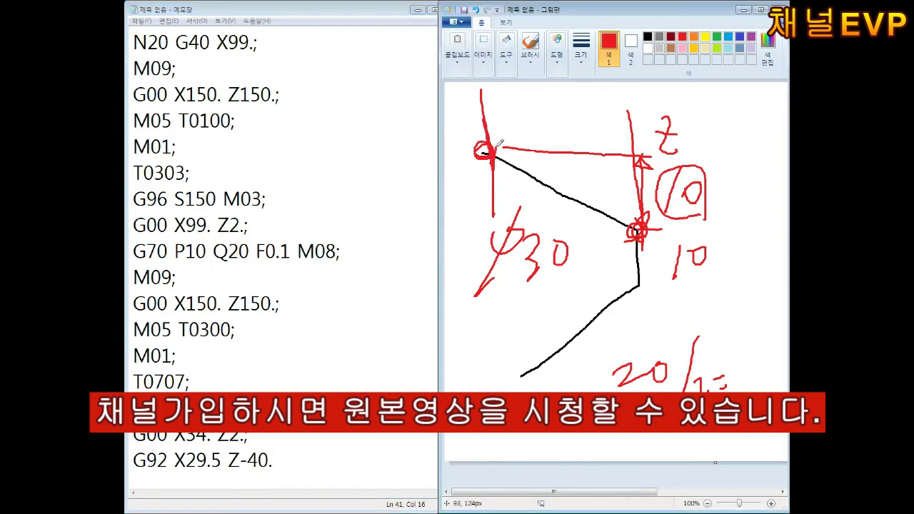
# - Mark the left edge line and the thread start point in red on the sketch
pyautogui.moveTo(484, 93); pyautogui.dragTo(500, 109)
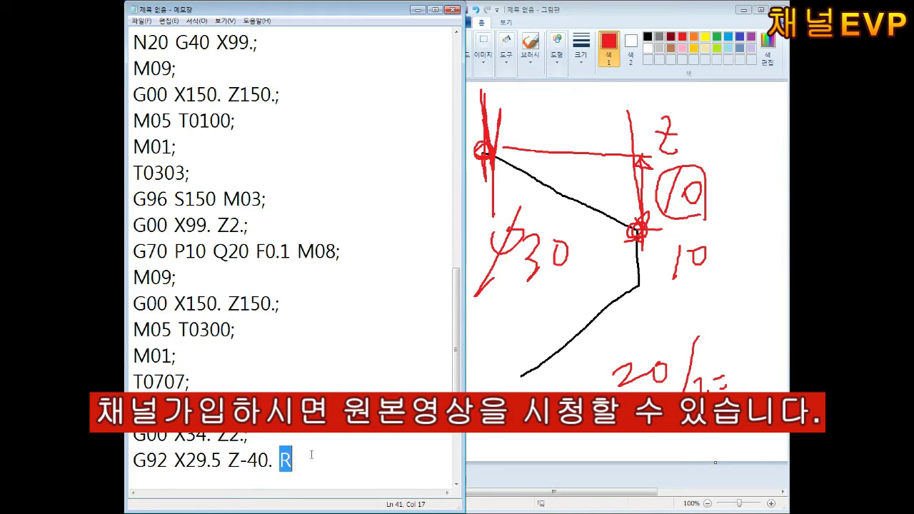
pyautogui.moveTo(632, 109); pyautogui.dragTo(652, 116)
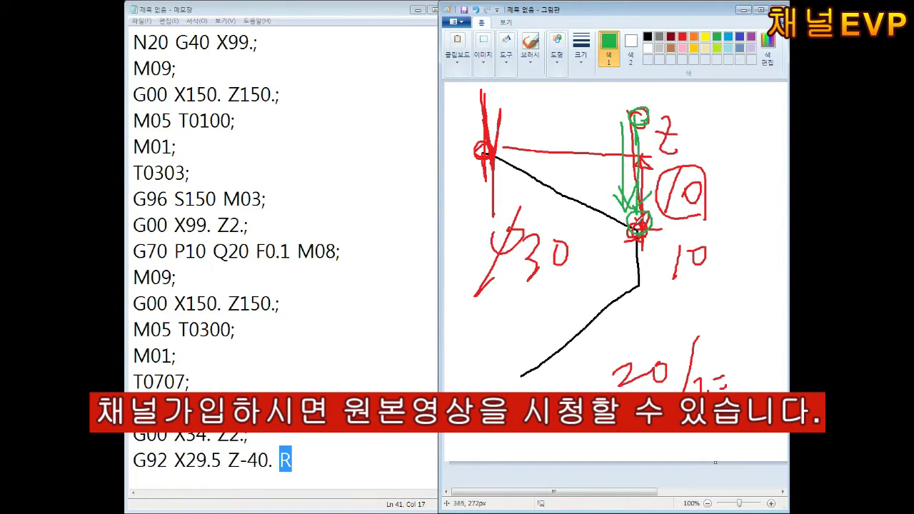
pyautogui.click(350, 436)
pyautogui.write('X2')
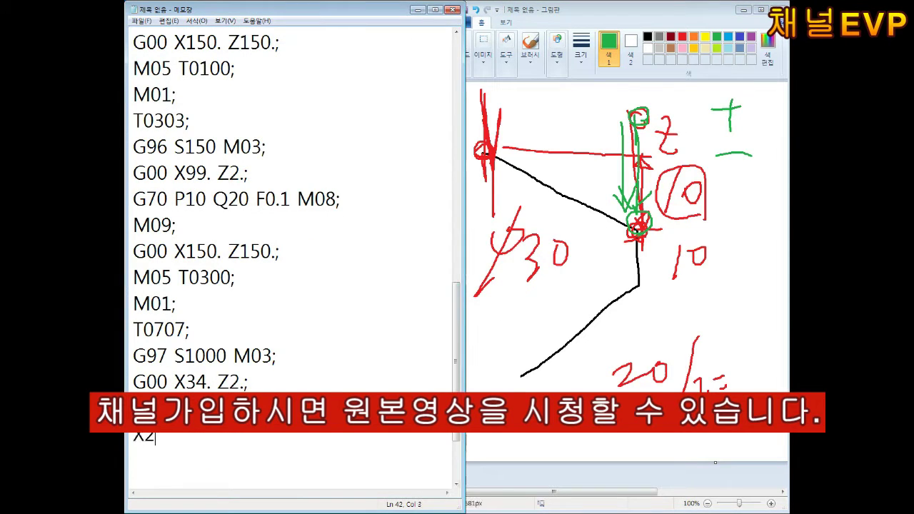
# - Finish G92 passes X29. to X28.2, then add M09, G00 X150. Z150., M05 T0700 and M02
pyautogui.write('9.; X28.5; X28.4; X28.3; X28.2')
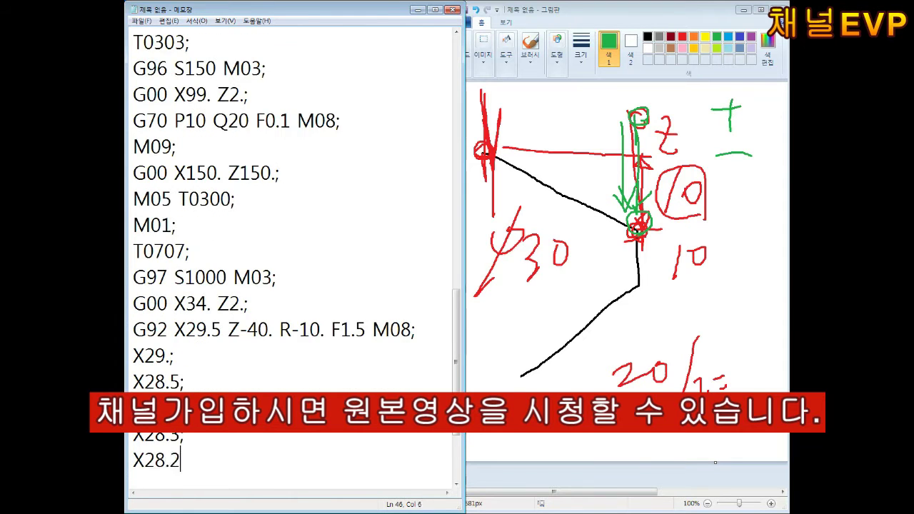
pyautogui.write(';')
pyautogui.press('Return')
pyautogui.write('M09;')
pyautogui.press('Return')
pyautogui.write('G00 X')
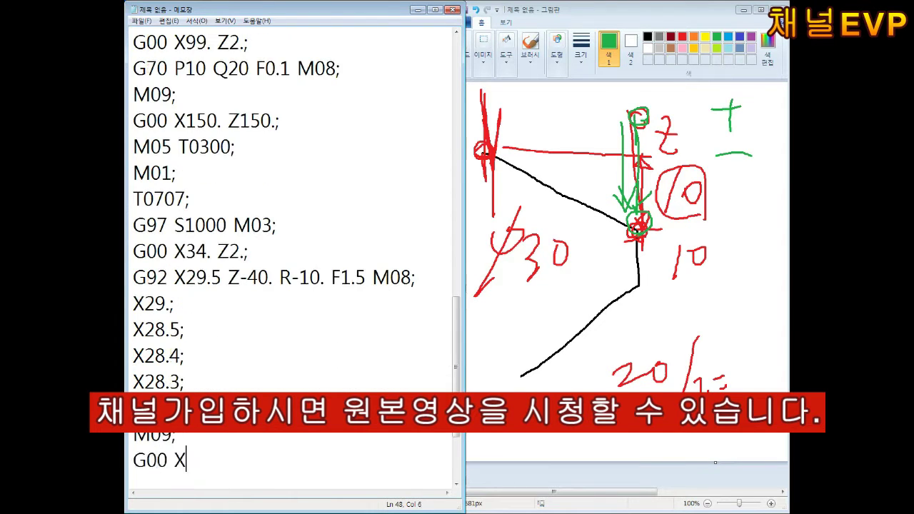
pyautogui.write('150. Z150.;')
pyautogui.press('Return')
pyautogui.write('M05 T0700;')
pyautogui.press('Return')
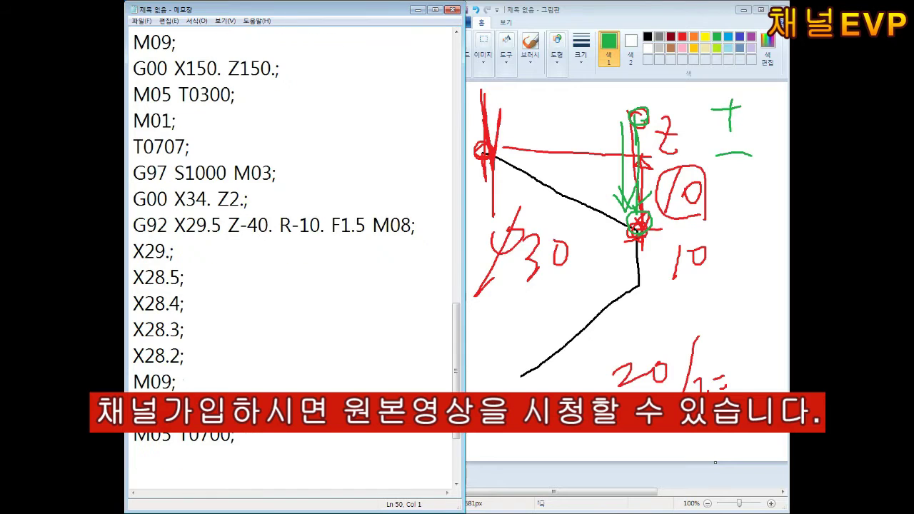
pyautogui.write('M02;')
pyautogui.press('Return')
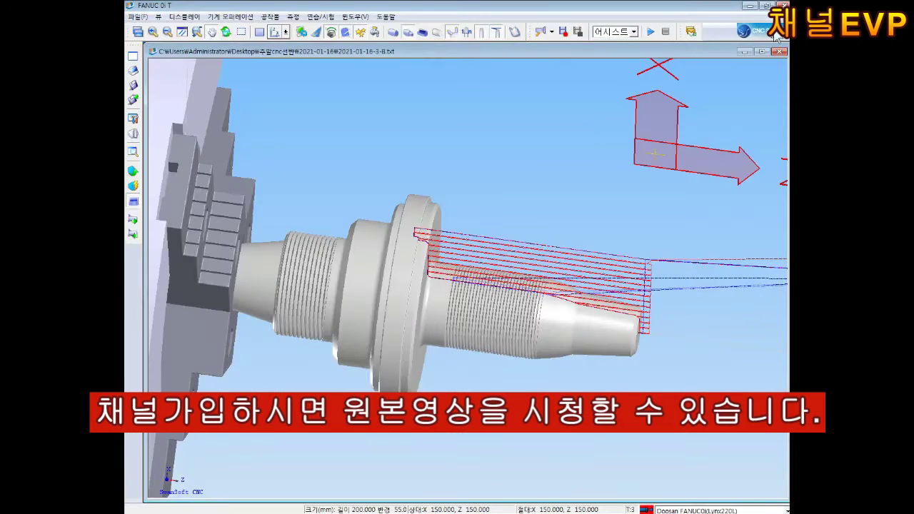
# - Open the simulator's workpiece setup and bring the tool up to the workpiece
pyautogui.click(774, 33)
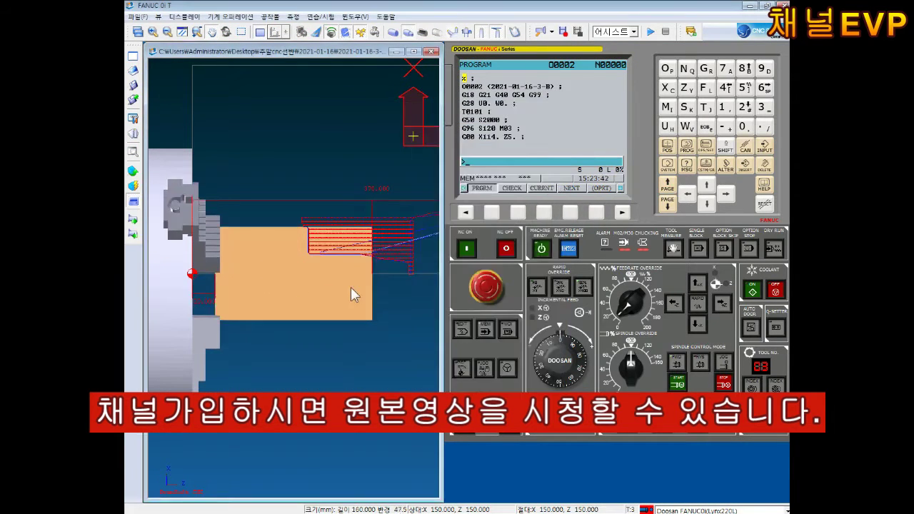
pyautogui.click(315, 491)
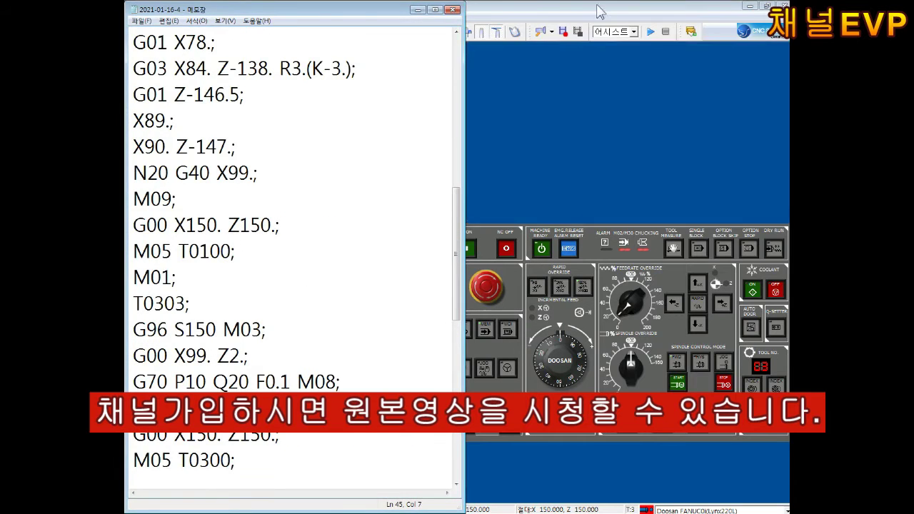
pyautogui.hotkey('alt', 'Tab')
pyautogui.click(132, 201)
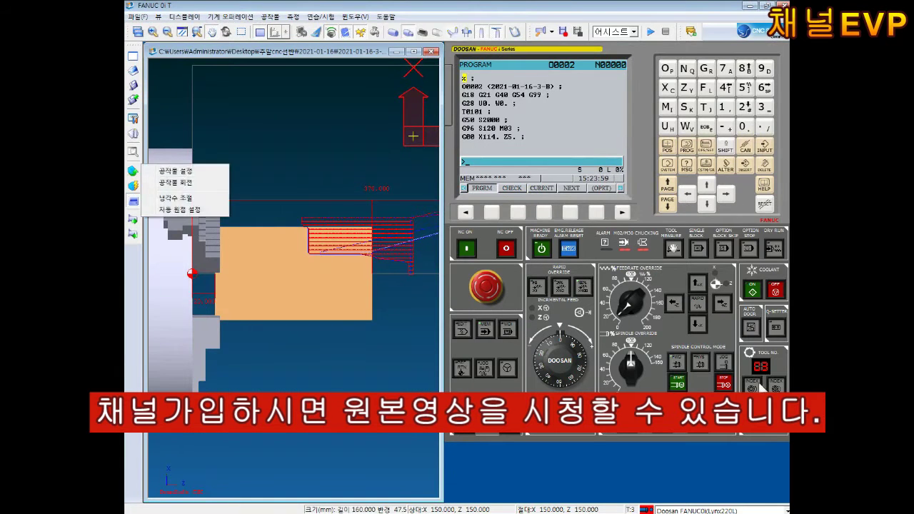
pyautogui.click(133, 200)
pyautogui.click(174, 196)
# - Measure G54 Z to -362.000 on the WORK offset page, then show the program directory
pyautogui.click(707, 146)
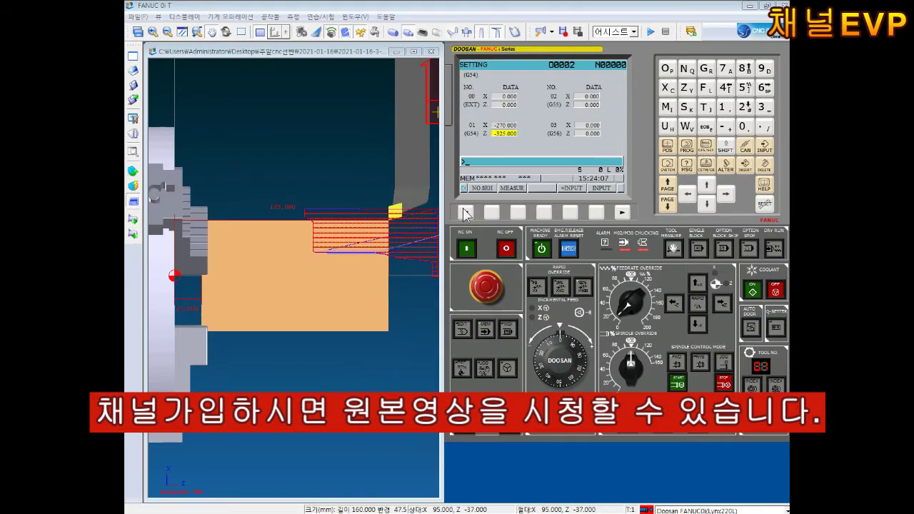
pyautogui.click(550, 213)
pyautogui.write('Z')
pyautogui.click(589, 213)
pyautogui.click(523, 214)
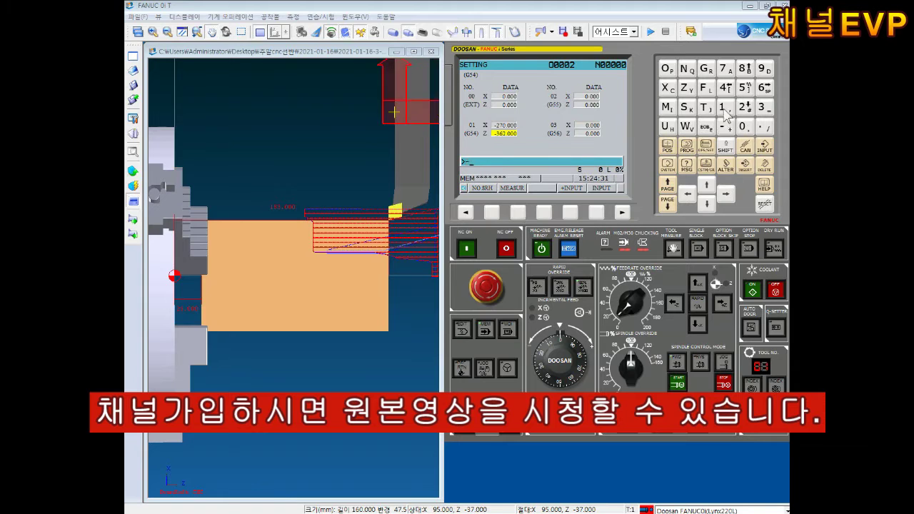
pyautogui.click(686, 146)
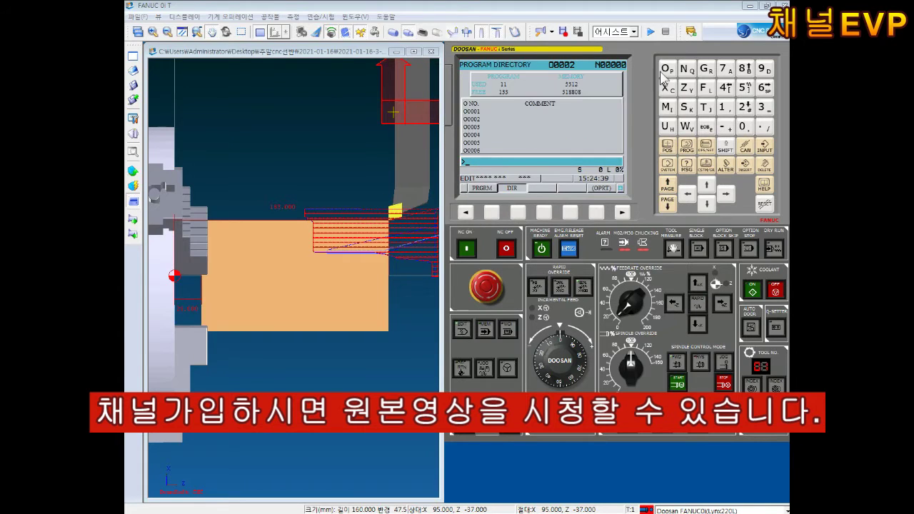
# - Load 2021-01-16-4 without saving the current program and run it in MEM mode
pyautogui.hotkey('ctrl', 'o')
pyautogui.click(500, 290)
pyautogui.doubleClick(272, 145)
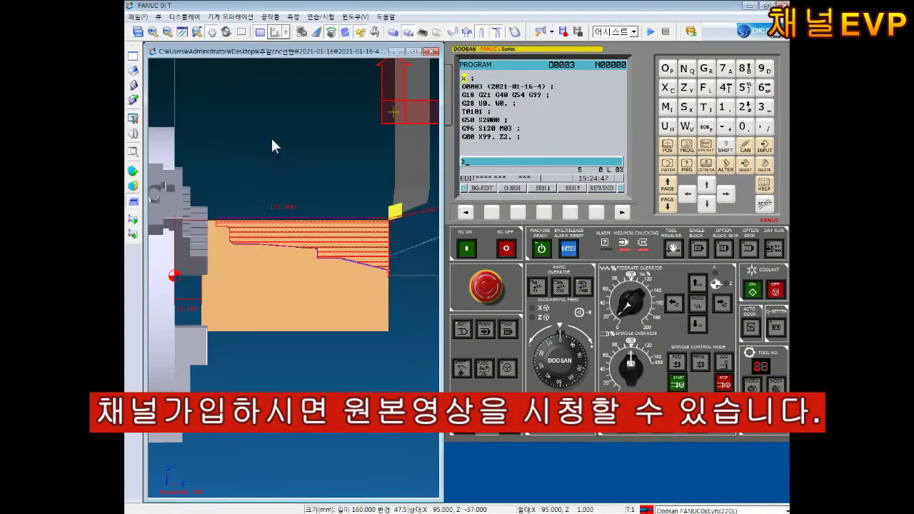
pyautogui.click(485, 329)
pyautogui.click(511, 423)
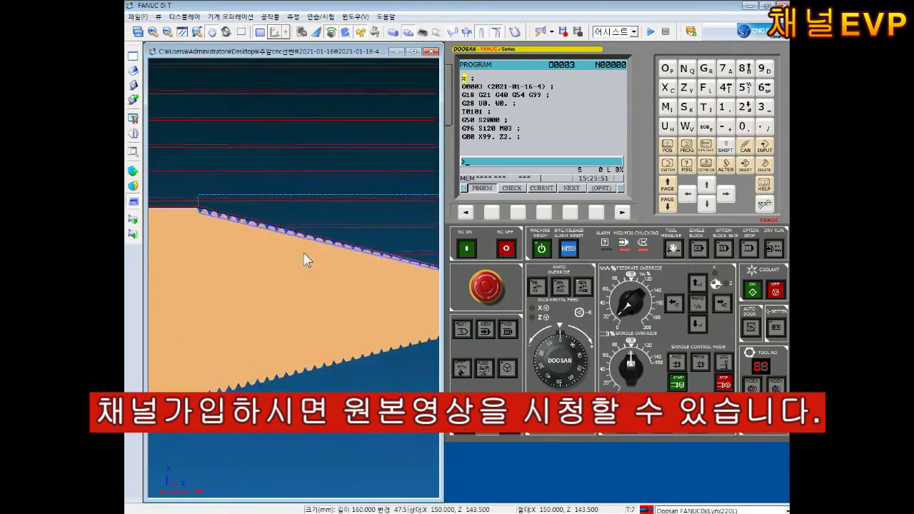
# - Bring 2021-01-16-4 forward and retype the period in its G00 X34. Z0. line
pyautogui.click(326, 509)
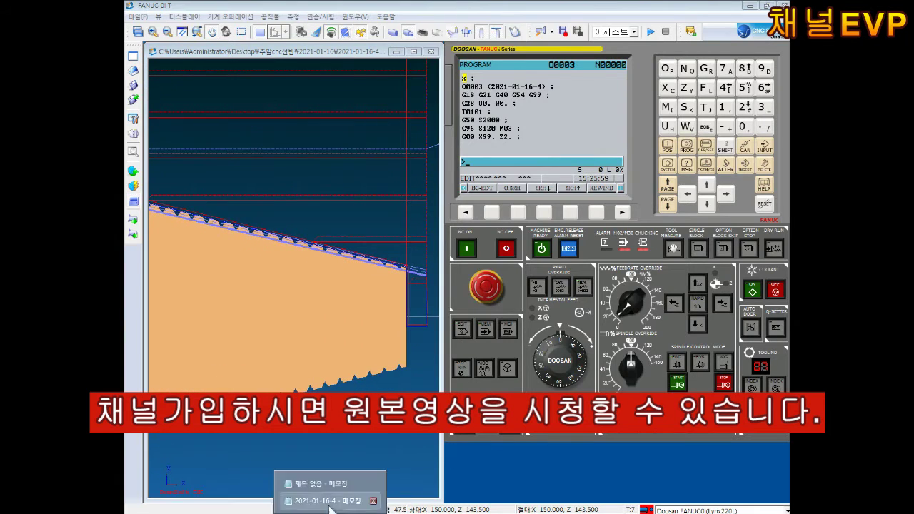
pyautogui.click(325, 502)
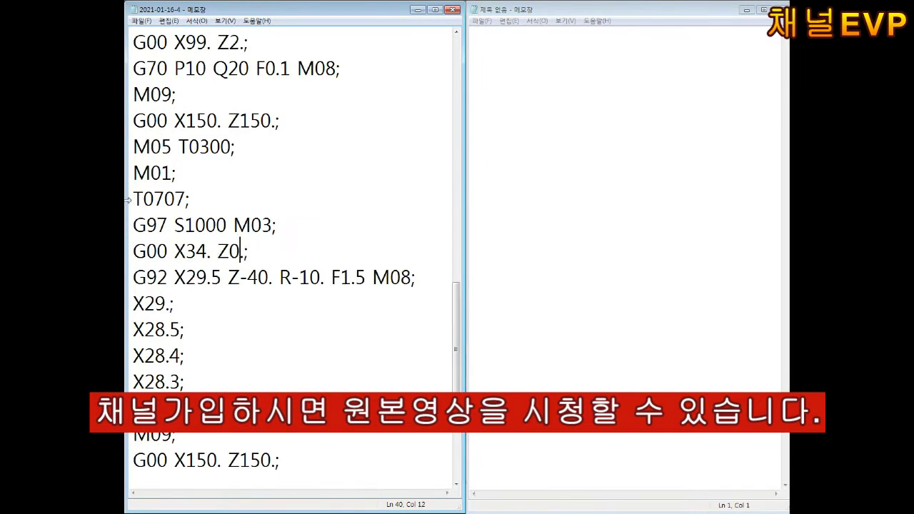
pyautogui.moveTo(127, 201); pyautogui.dragTo(268, 248)
pyautogui.click(245, 252)
pyautogui.press('BackSpace')
pyautogui.write('.')
pyautogui.click(269, 318)
# - Reload the edited NC file in the simulator and accept the workpiece settings
pyautogui.click(613, 503)
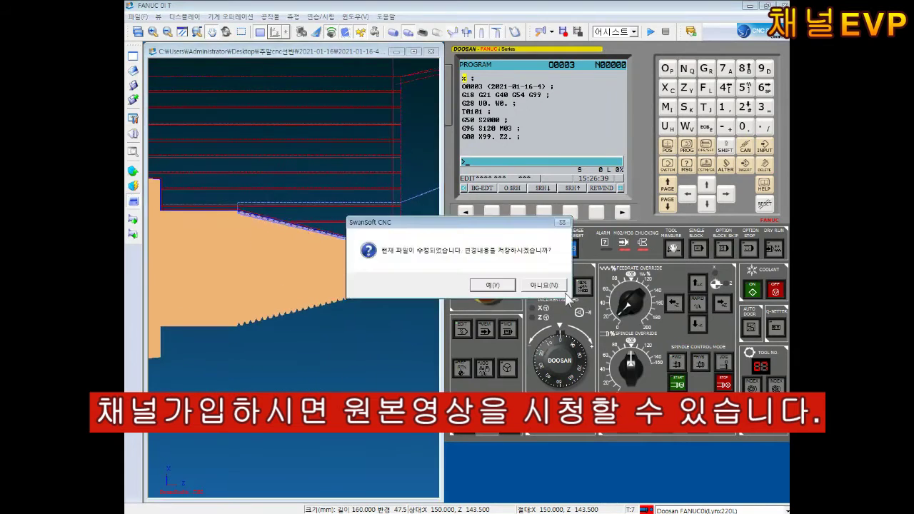
pyautogui.click(566, 292)
pyautogui.press('Escape')
pyautogui.click(133, 170)
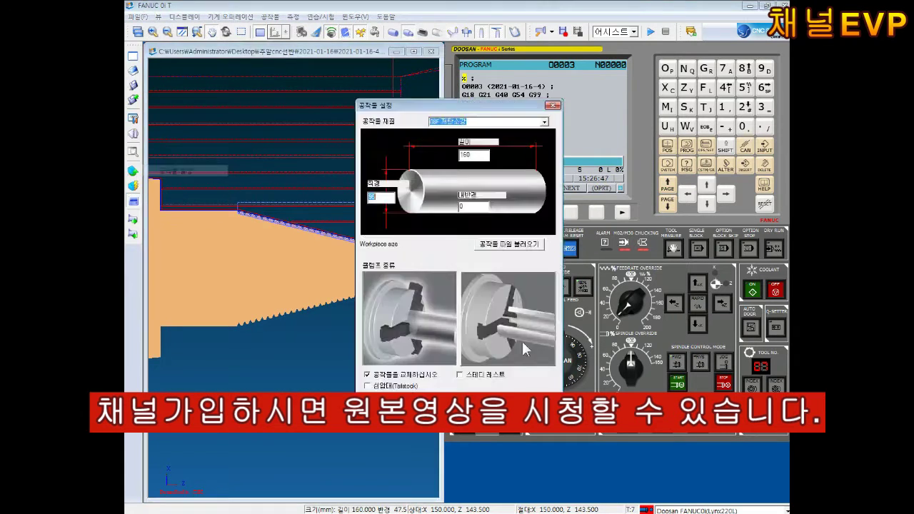
pyautogui.press('Return')
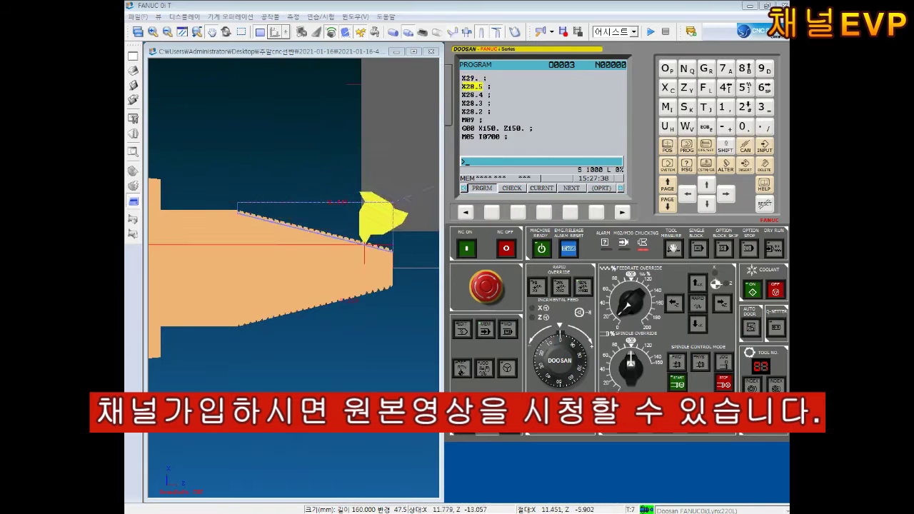
# - Add an X28.1 thread pass to the G92 cycle in Notepad
pyautogui.scroll(5, 298, 240)
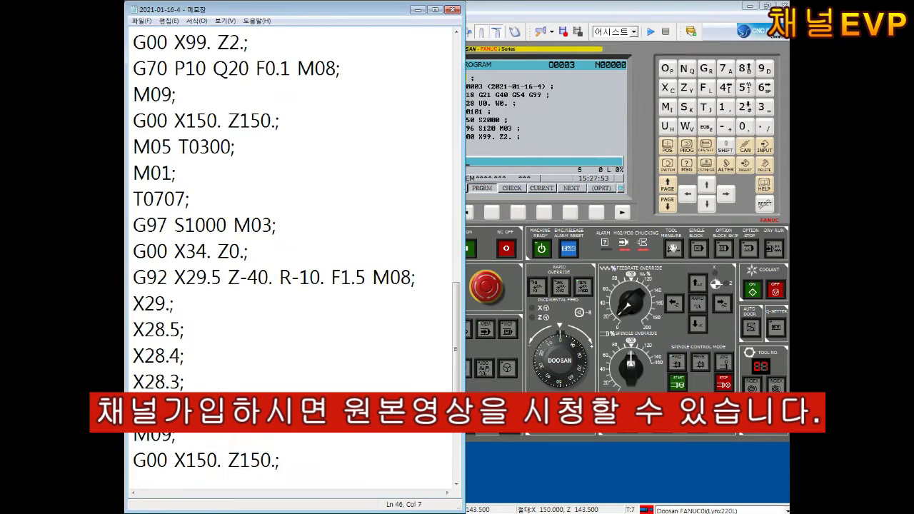
pyautogui.press('Return')
pyautogui.write('X28.1')
pyautogui.press('Return')
pyautogui.write('1;')
pyautogui.scroll(-1, 214, 386)
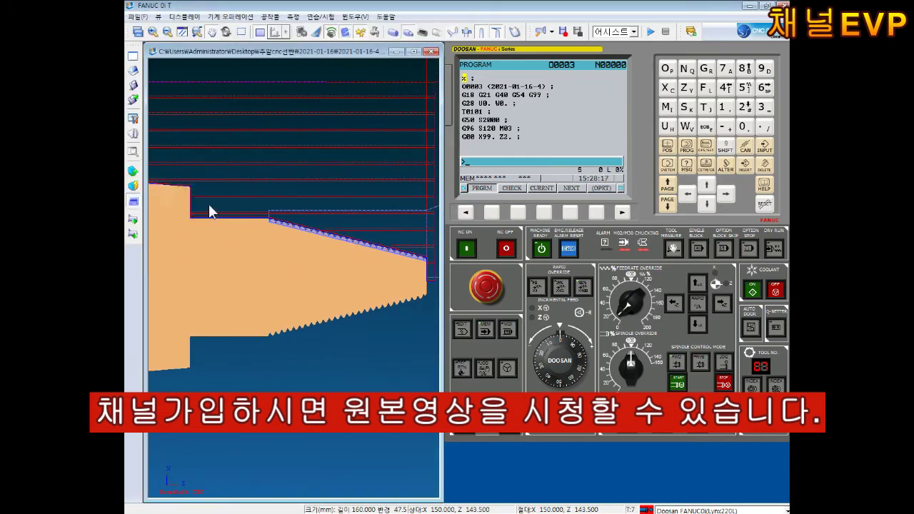
# - Fit the whole part in the view and rerun the program
pyautogui.rightClick(210, 207)
pyautogui.click(215, 190)
pyautogui.click(520, 439)
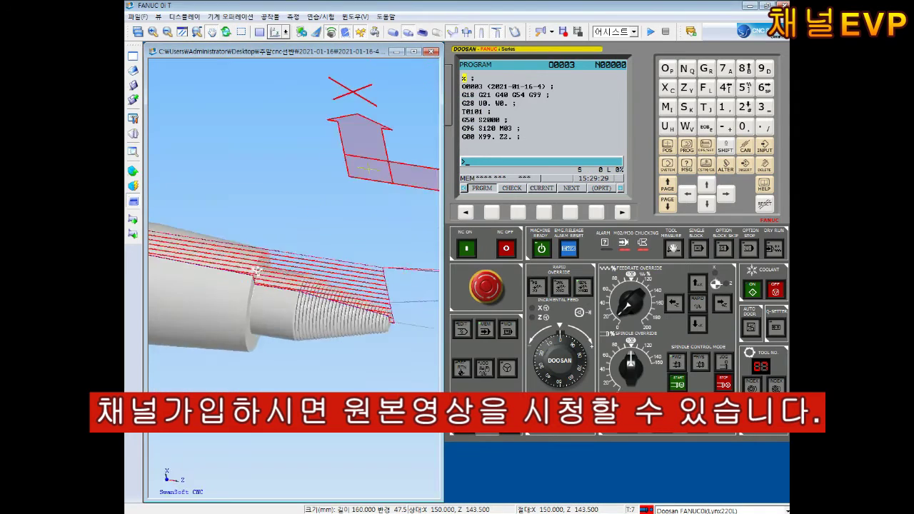
# - Rotate and zoom the 3D view onto the threaded taper
pyautogui.moveTo(350, 350)
pyautogui.mouseDown()
pyautogui.moveTo(320, 188)
pyautogui.moveTo(312, 301)
pyautogui.moveTo(324, 295)
pyautogui.mouseUp()
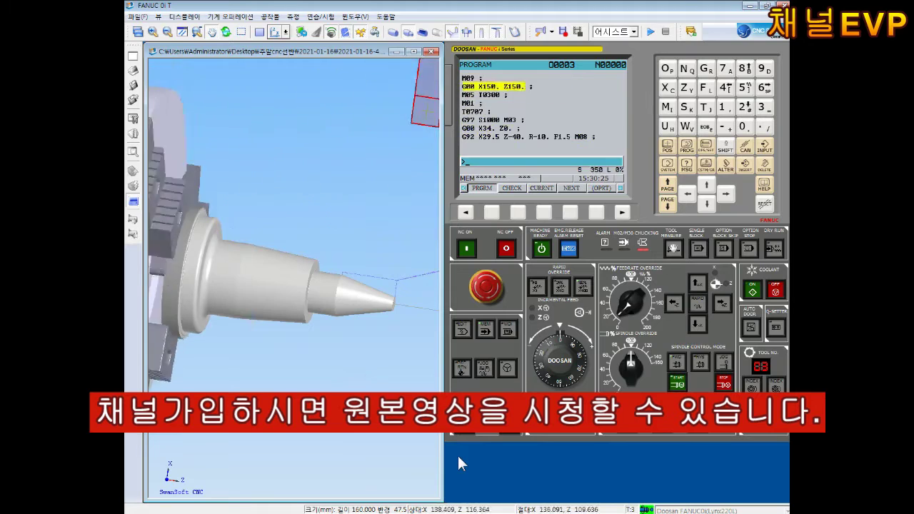
pyautogui.scroll(2, 321, 295)
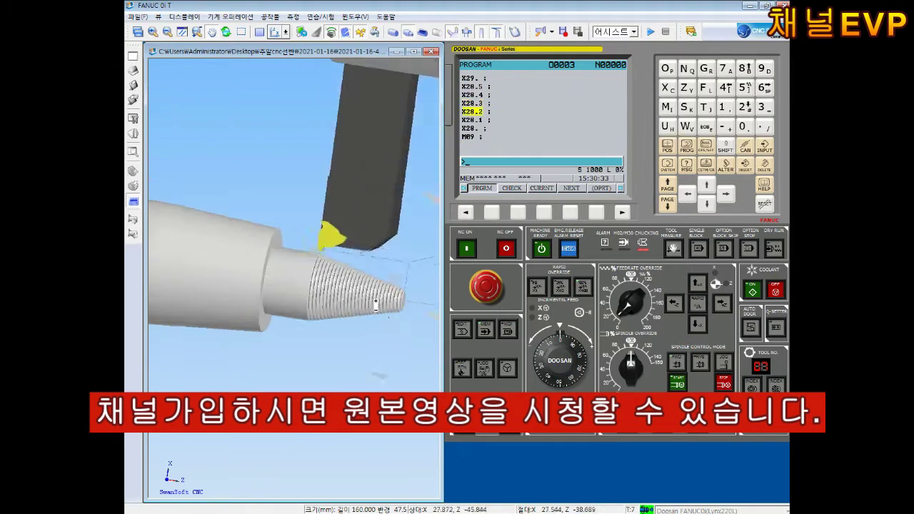
pyautogui.scroll(2, 321, 295)
pyautogui.scroll(3, 320, 295)
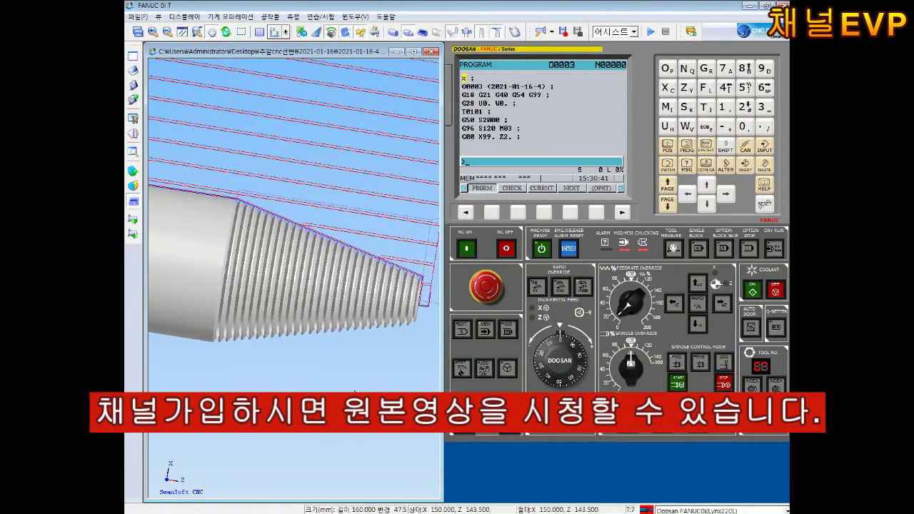
pyautogui.scroll(-1, 236, 460)
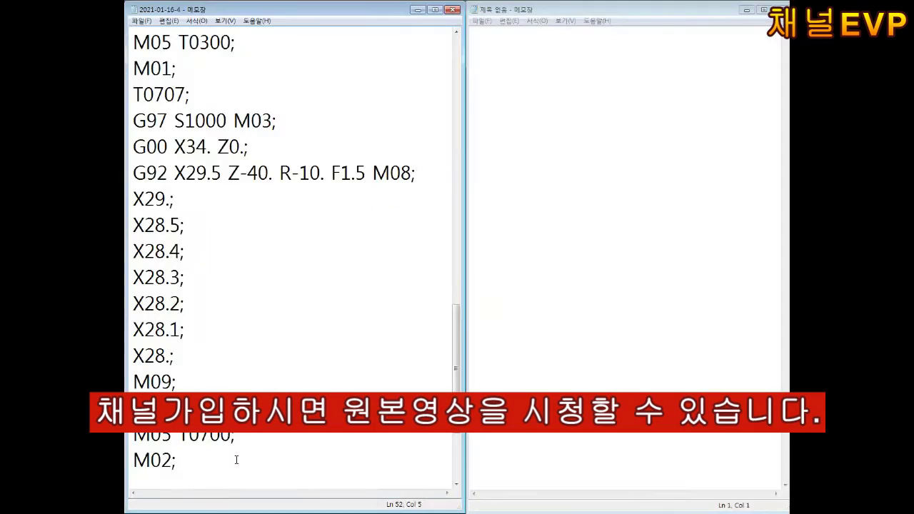
pyautogui.scroll(-1, 236, 460)
# - Add the G00 X58. / Z-60. approach and the G92 X53.5 Z-110. R-9. F2. line
pyautogui.press('Home')
pyautogui.press('Return')
pyautogui.press('Up')
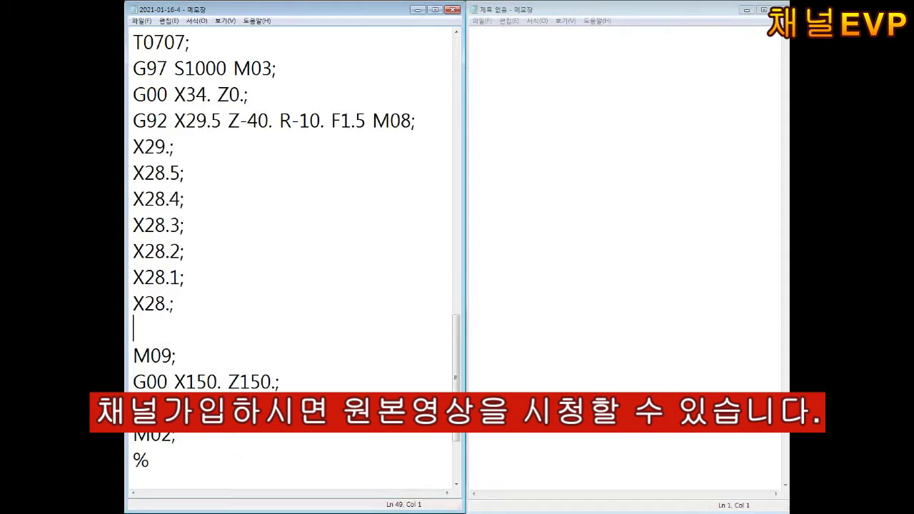
pyautogui.write('G00 X58.')
pyautogui.press('Return')
pyautogui.write('Z-60.')
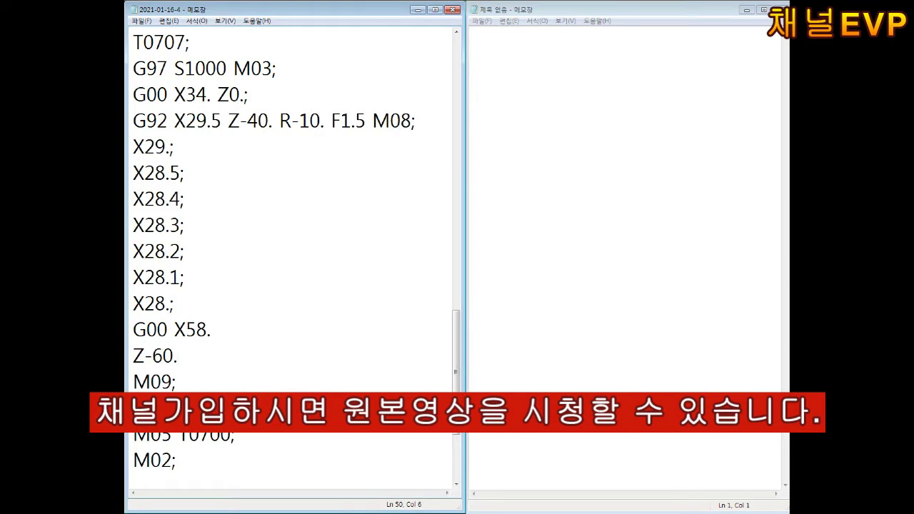
pyautogui.press('Return')
pyautogui.write('G92 X53.5 Z-110. R-9. F2.')
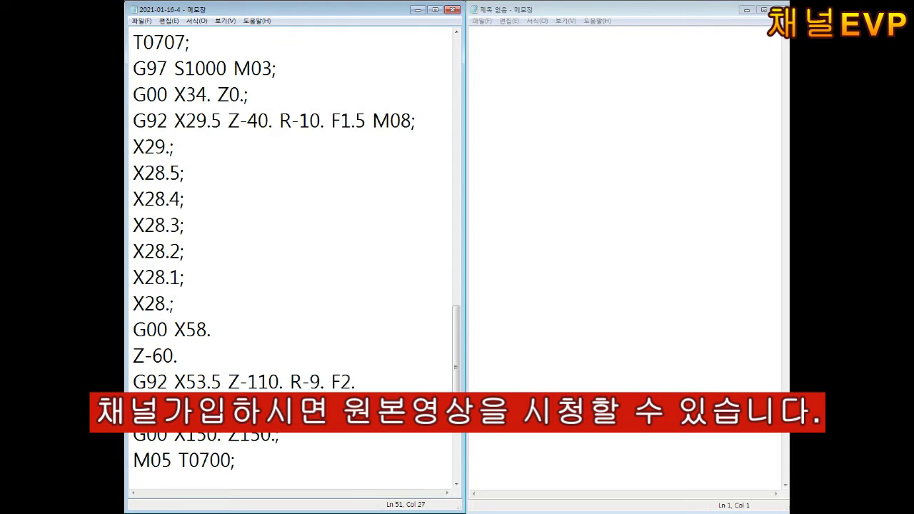
pyautogui.write(';')
pyautogui.press('Return')
# - Add the thread pass lines X53., X52.5, X52., X51.9, X51.8, X51.6, X51.5 and X51.4
pyautogui.write('53.; X52.5; X52.;')
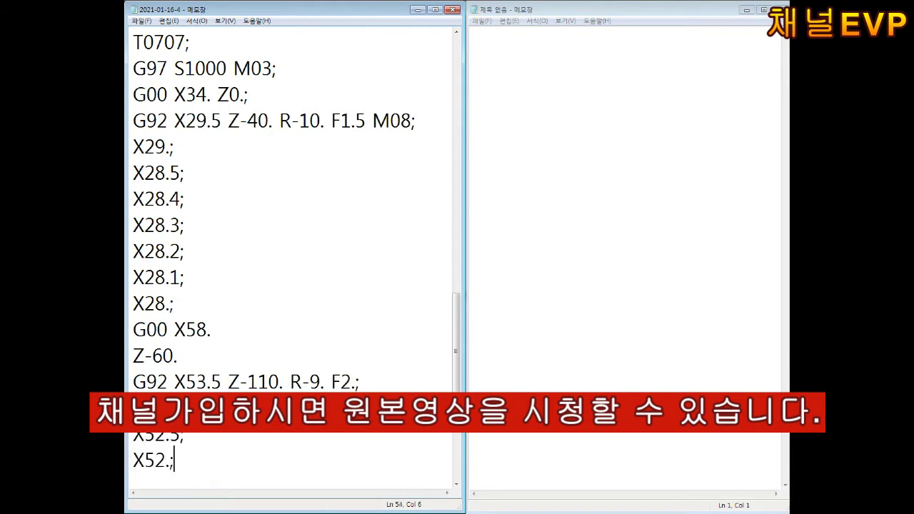
pyautogui.press('Return')
pyautogui.press('Down')
pyautogui.press('Down')
pyautogui.press('Down')
pyautogui.write('1.9;')
pyautogui.press('Return')
pyautogui.write('X51.8;')
pyautogui.press('Return')
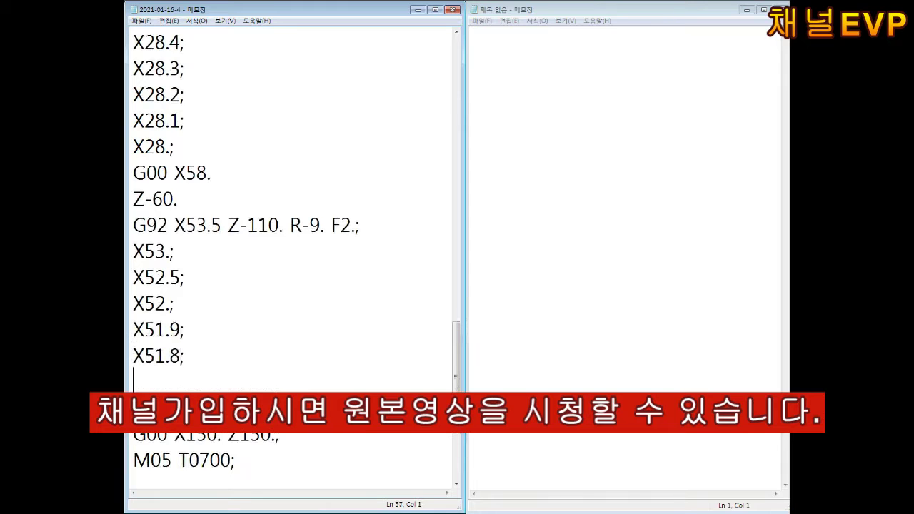
pyautogui.write('; X51.6;')
pyautogui.press('Down')
pyautogui.press('Down')
pyautogui.press('Down')
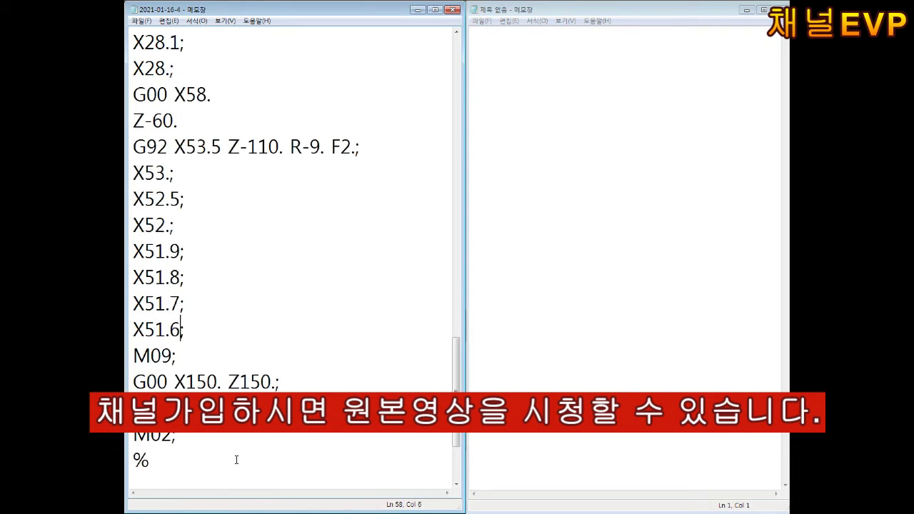
pyautogui.press('End')
pyautogui.press('Return')
pyautogui.write('X51.5;')
pyautogui.press('Return')
pyautogui.write('X51.4')
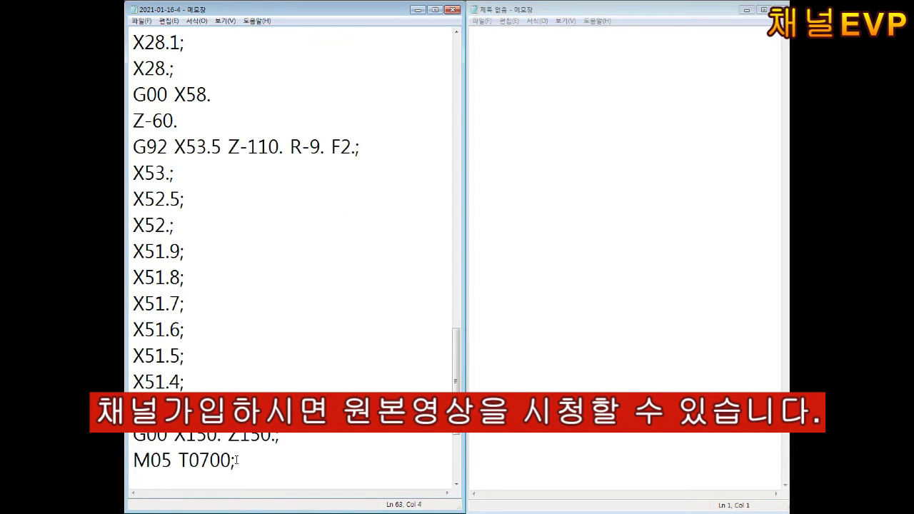
pyautogui.press('Down')
pyautogui.press('Down')
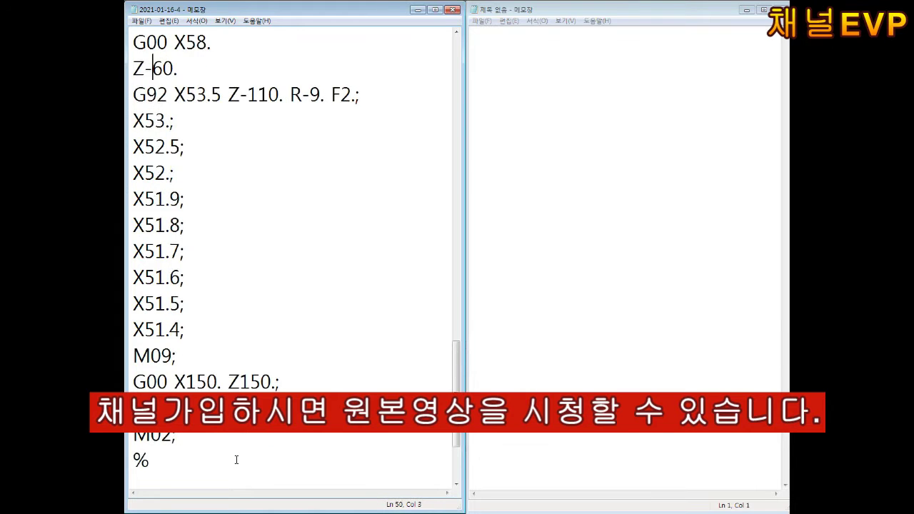
pyautogui.press('Up')
pyautogui.press('Up')
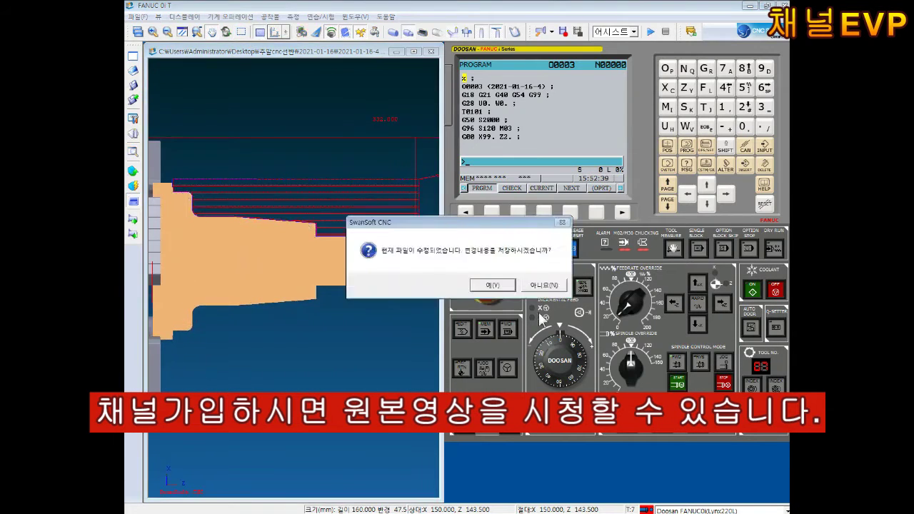
# - In the 2021-01-16-4 program, copy Z-110. from the G92 line onto the X53. and X52.5 passes
pyautogui.scroll(3, 322, 227)
pyautogui.scroll(-2, 321, 227)
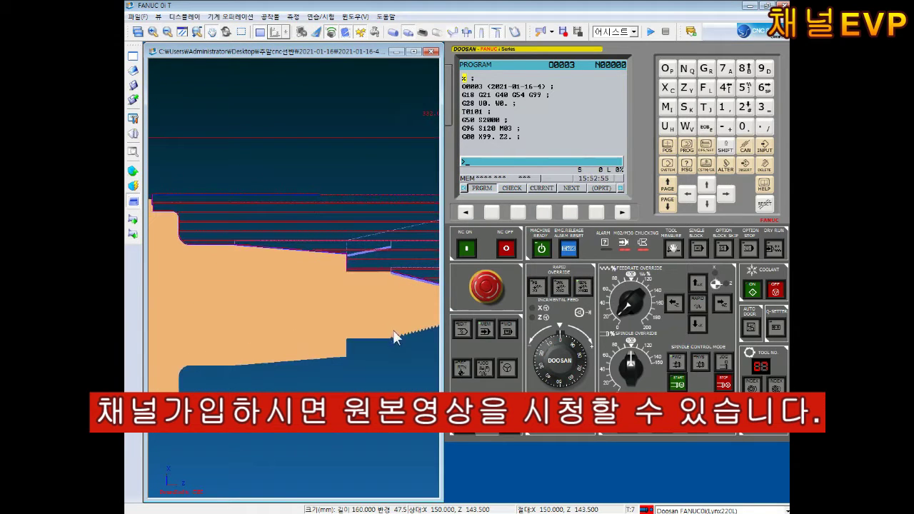
pyautogui.click(325, 513)
pyautogui.click(320, 502)
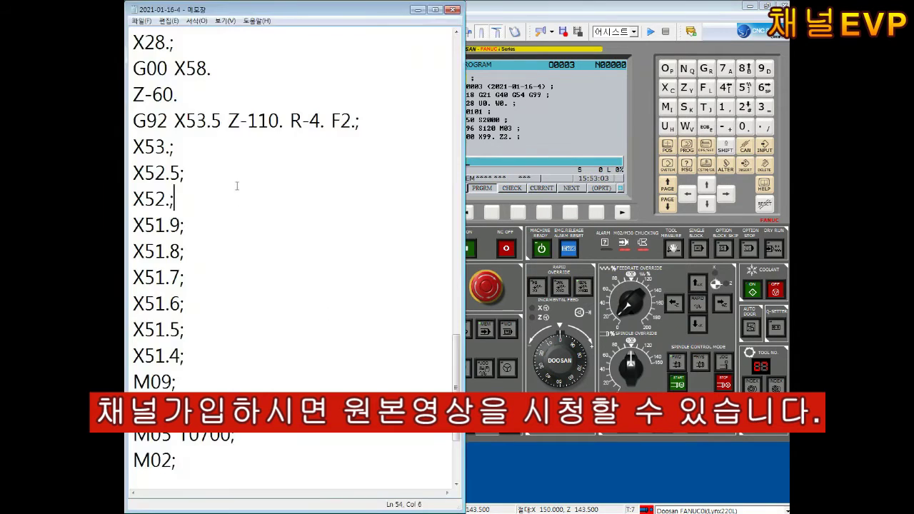
pyautogui.moveTo(228, 121); pyautogui.dragTo(284, 121)
pyautogui.hotkey('ctrl', 'c')
pyautogui.click(173, 147)
pyautogui.hotkey('ctrl', 'v')
pyautogui.click(184, 173)
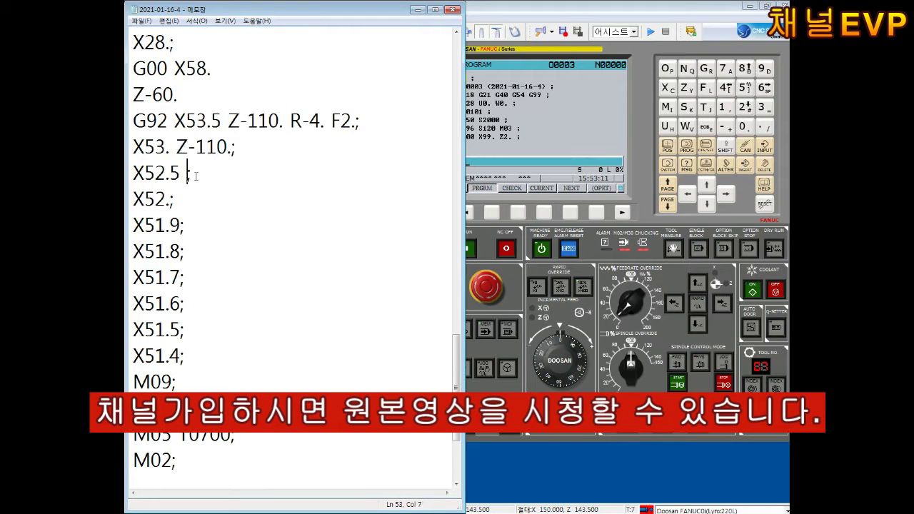
pyautogui.hotkey('ctrl', 'v')
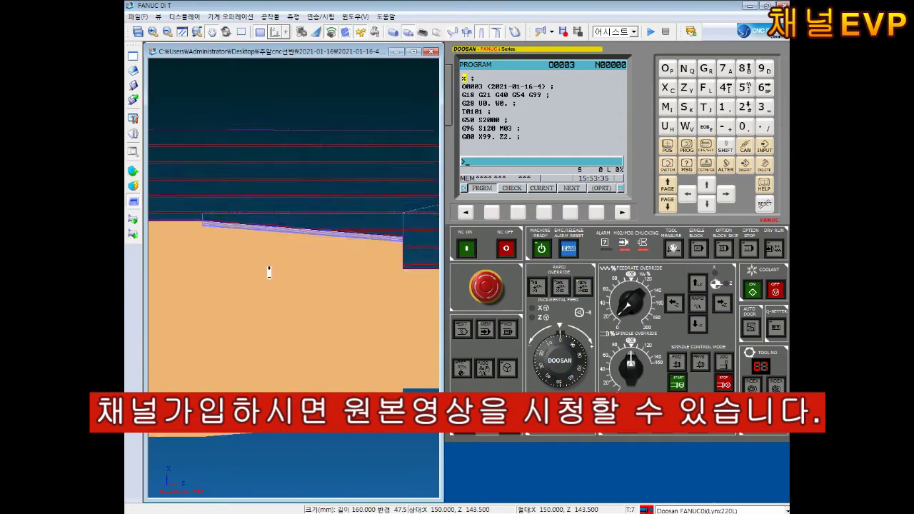
pyautogui.scroll(-3, 278, 279)
# - Reset the stock, run O0003, and rotate the workpiece into a shaded 3D view
pyautogui.click(130, 176)
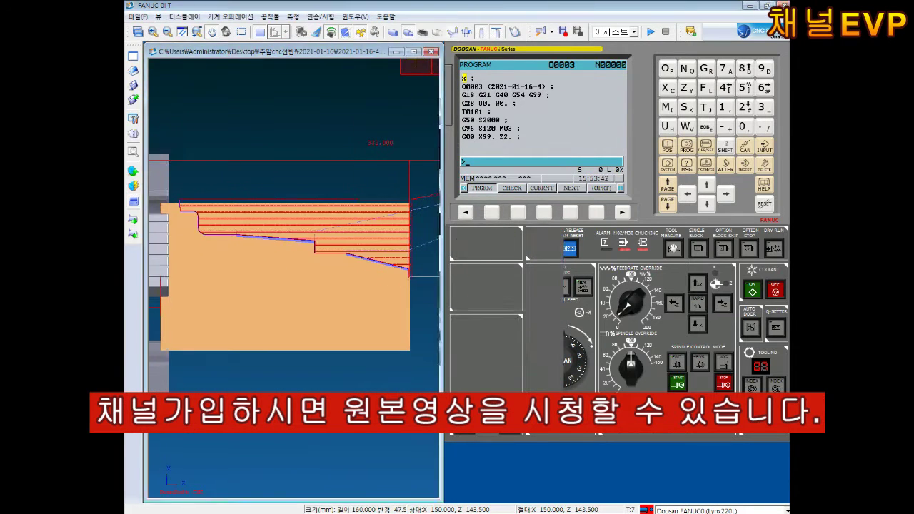
pyautogui.click(511, 423)
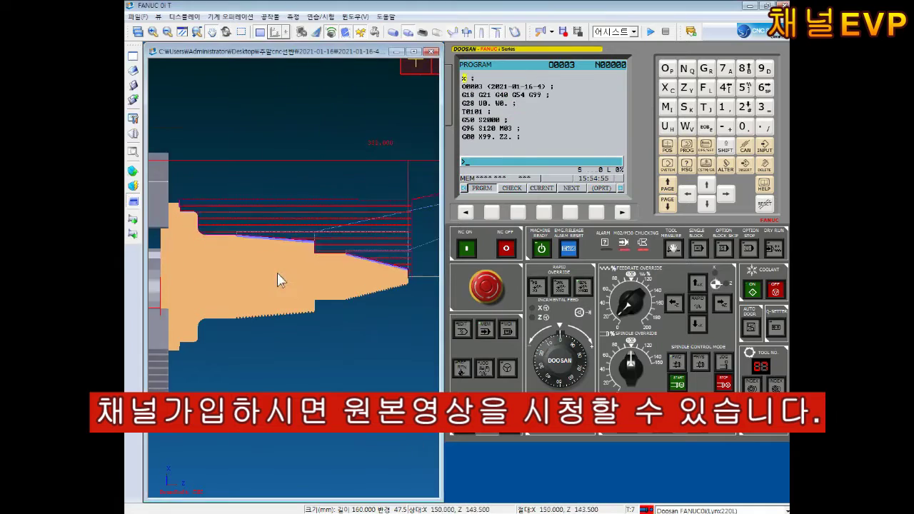
pyautogui.moveTo(310, 260); pyautogui.dragTo(293, 240)
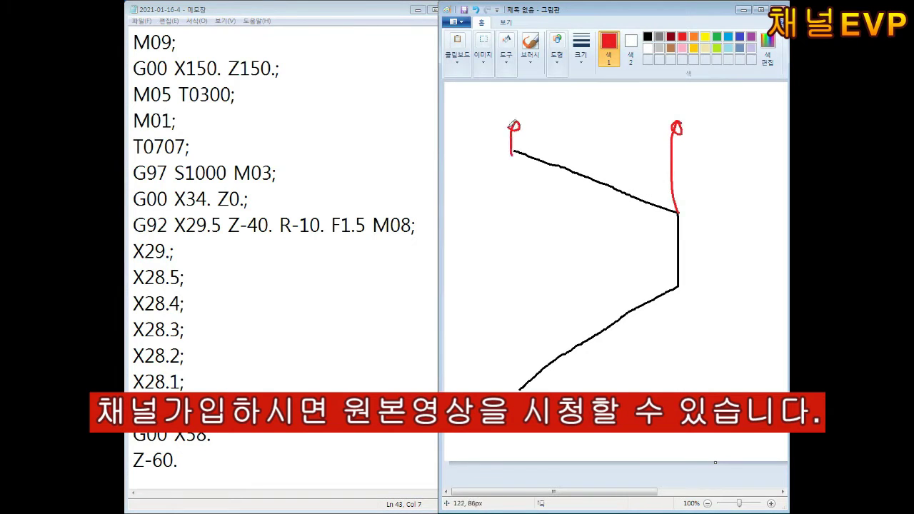
# - Sketch green and purple tool-approach paths in Paint, then return to Notepad's thread cycle lines
pyautogui.click(717, 36)
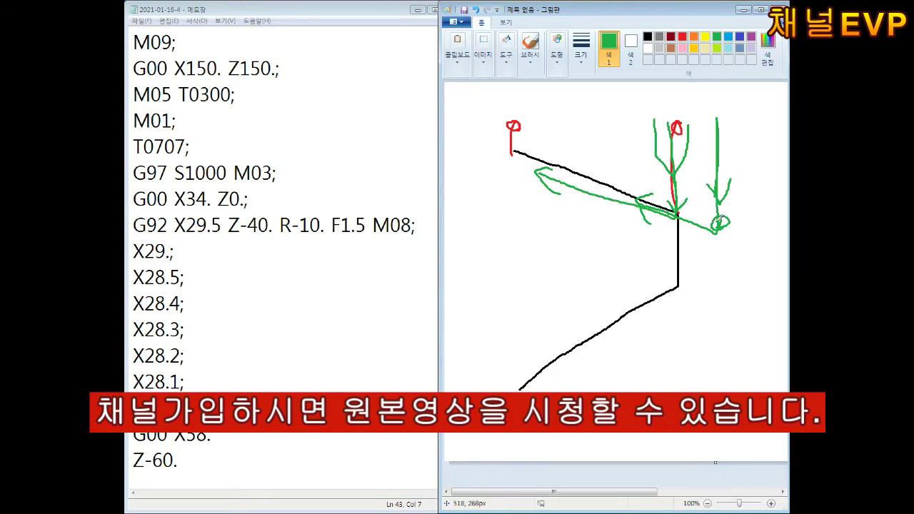
pyautogui.click(751, 36)
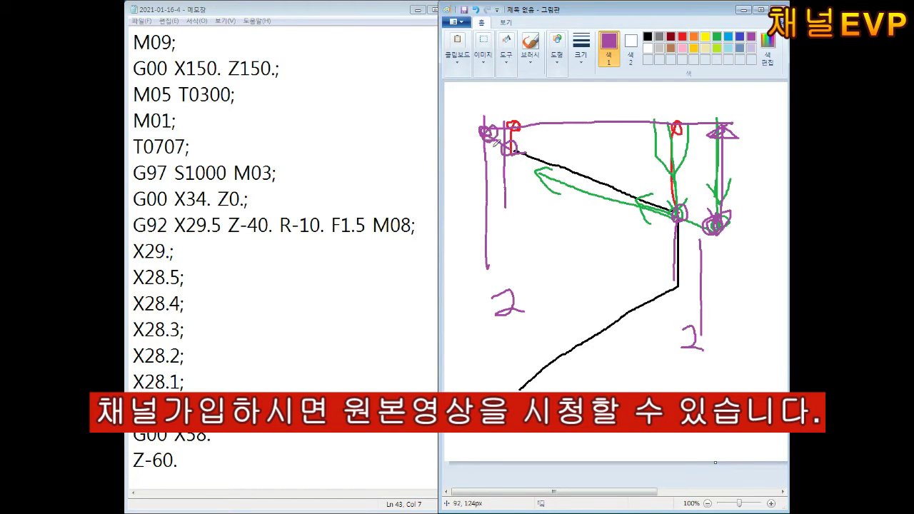
pyautogui.click(301, 327)
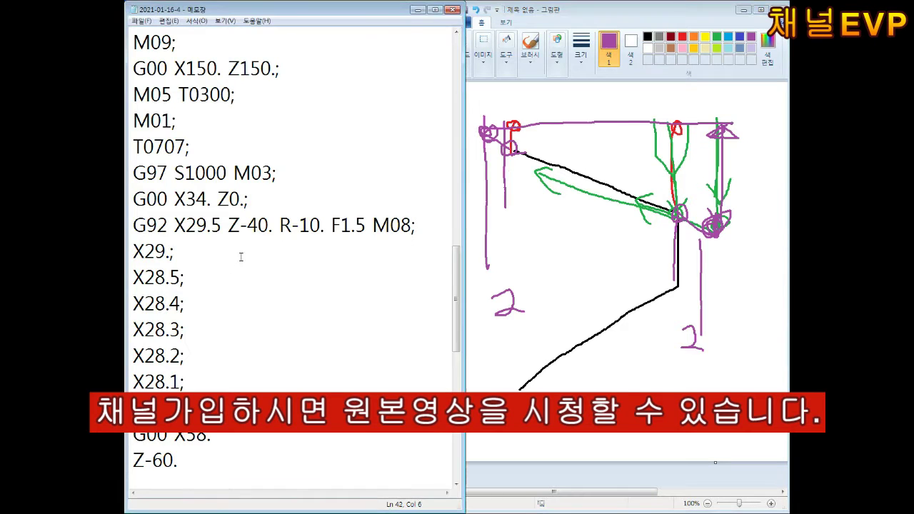
pyautogui.scroll(-1, 242, 257)
pyautogui.press('Up')
pyautogui.press('Up')
pyautogui.press('Up')
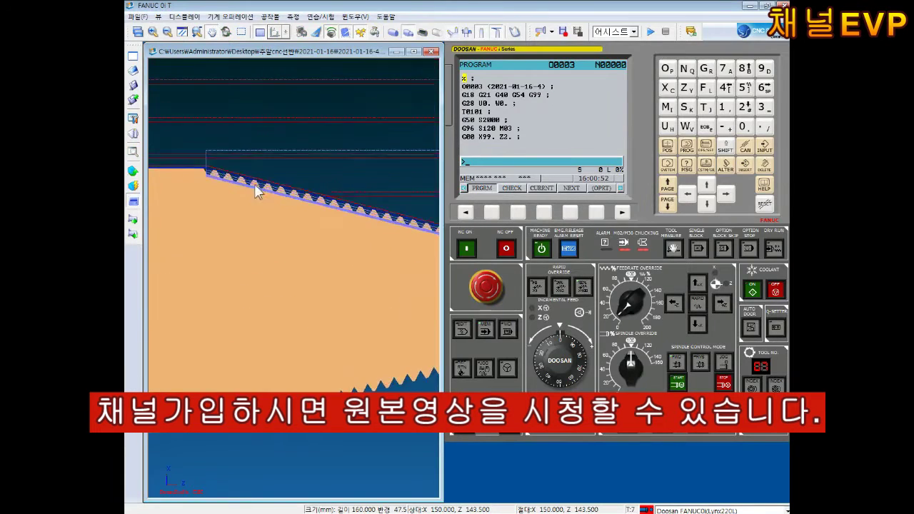
# - Zoom the viewport and reset the workpiece to raw stock
pyautogui.scroll(-1, 256, 190)
pyautogui.scroll(-2, 205, 265)
pyautogui.scroll(-2, 337, 261)
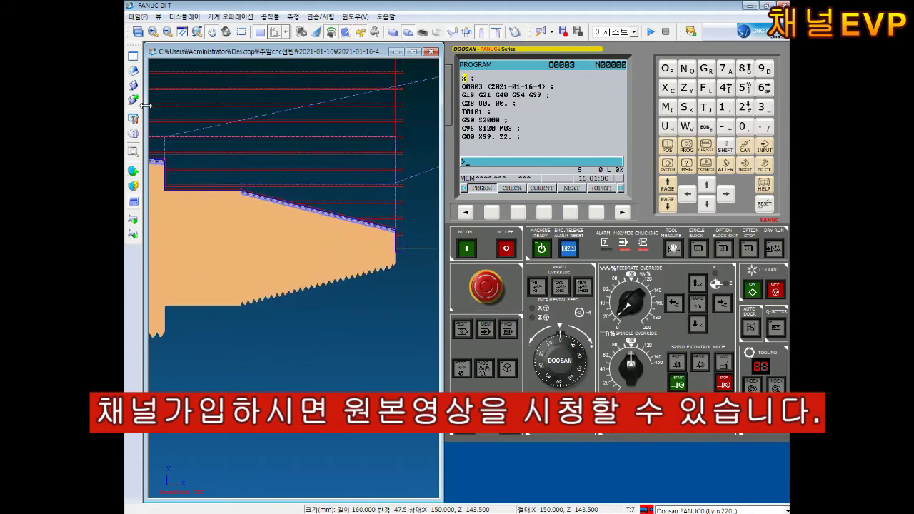
pyautogui.scroll(2, 307, 239)
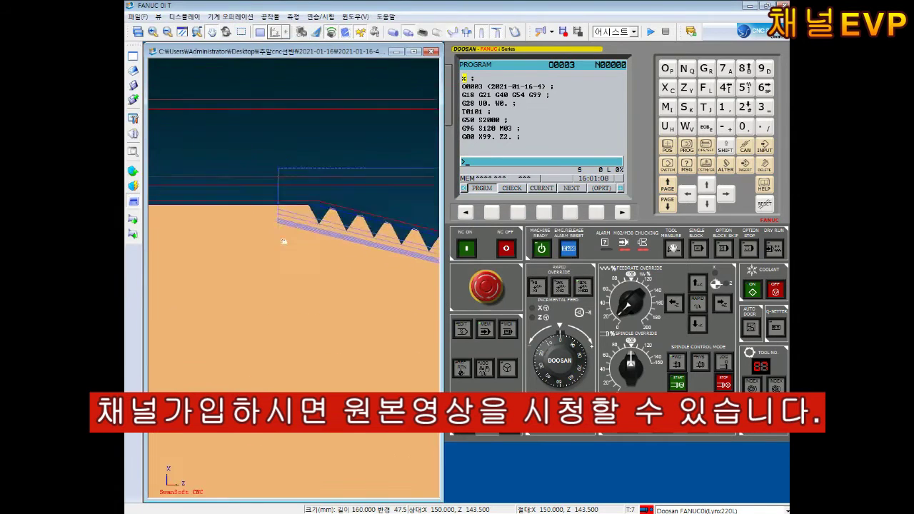
pyautogui.scroll(2, 288, 210)
pyautogui.scroll(-1, 229, 200)
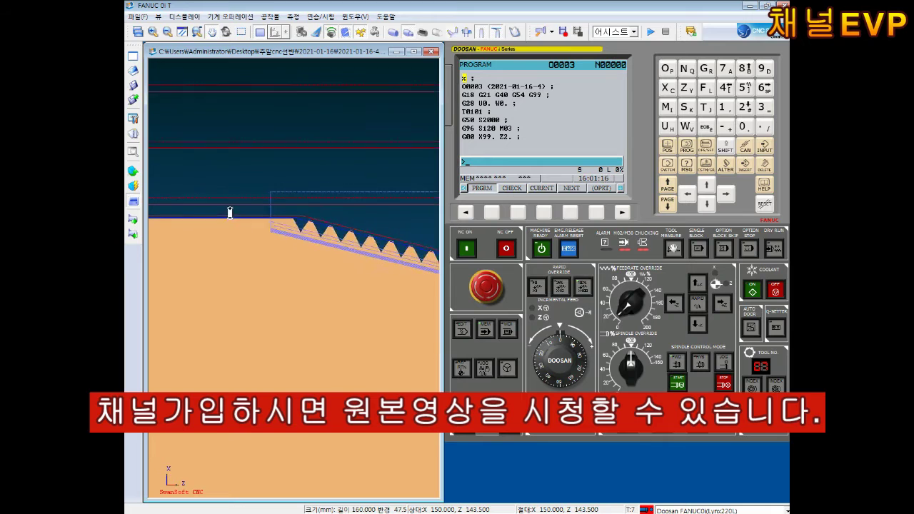
pyautogui.scroll(-2, 235, 228)
pyautogui.scroll(2, 357, 278)
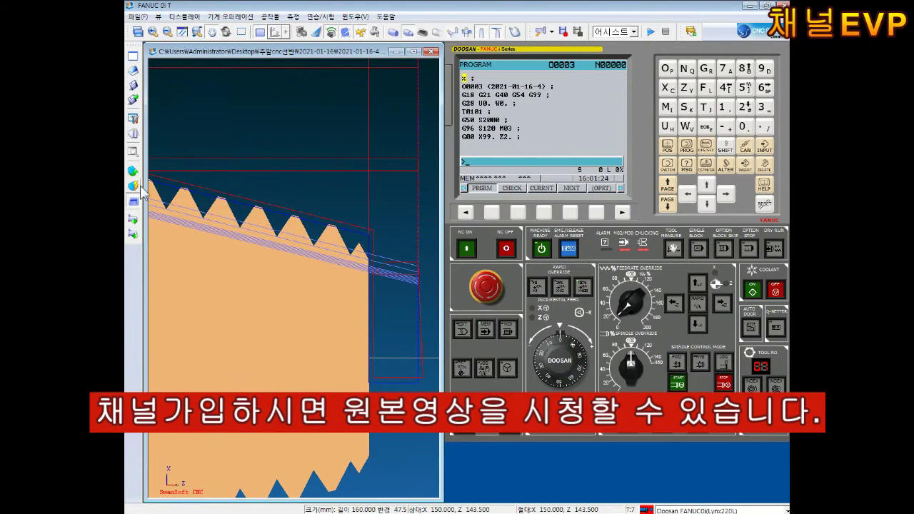
pyautogui.scroll(2, 373, 253)
pyautogui.scroll(1, 259, 370)
pyautogui.scroll(2, 288, 256)
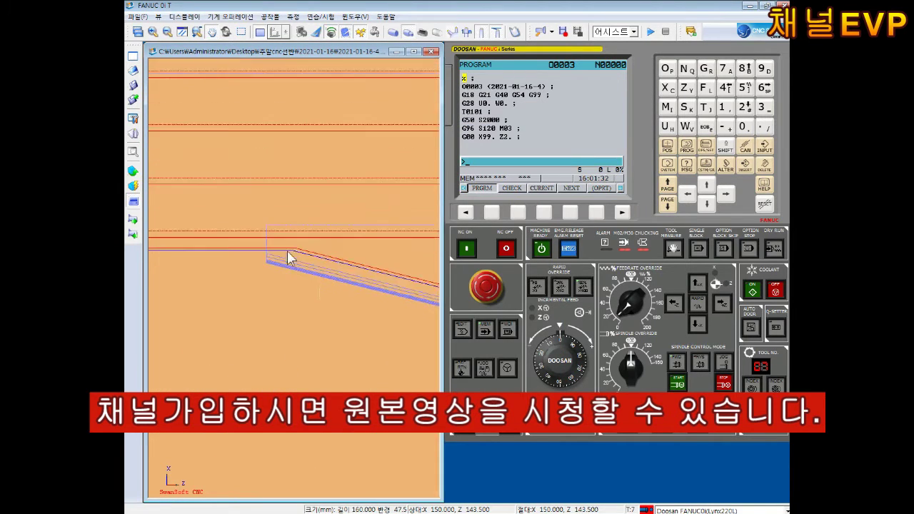
pyautogui.scroll(-2, 288, 256)
pyautogui.scroll(-1, 292, 306)
pyautogui.rightClick(230, 209)
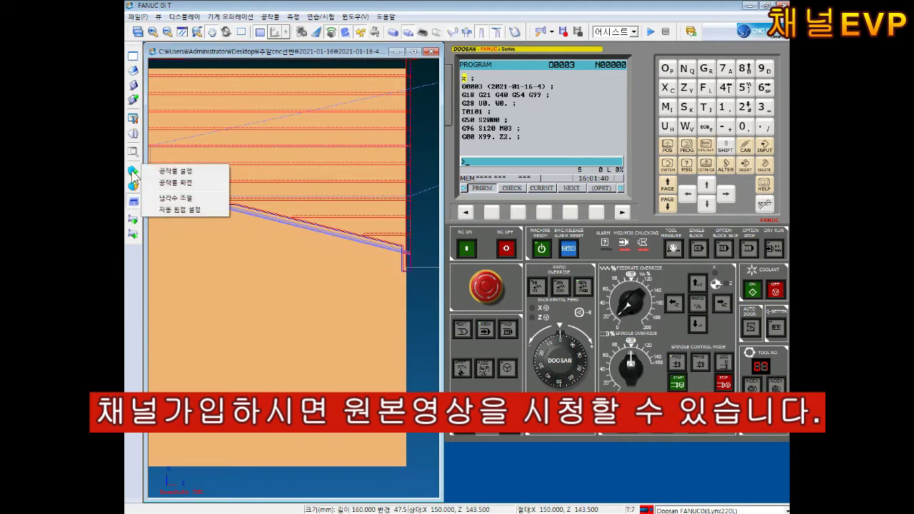
pyautogui.click(214, 175)
# - Run the revised program through roughing, finishing and both thread cycles
pyautogui.click(510, 433)
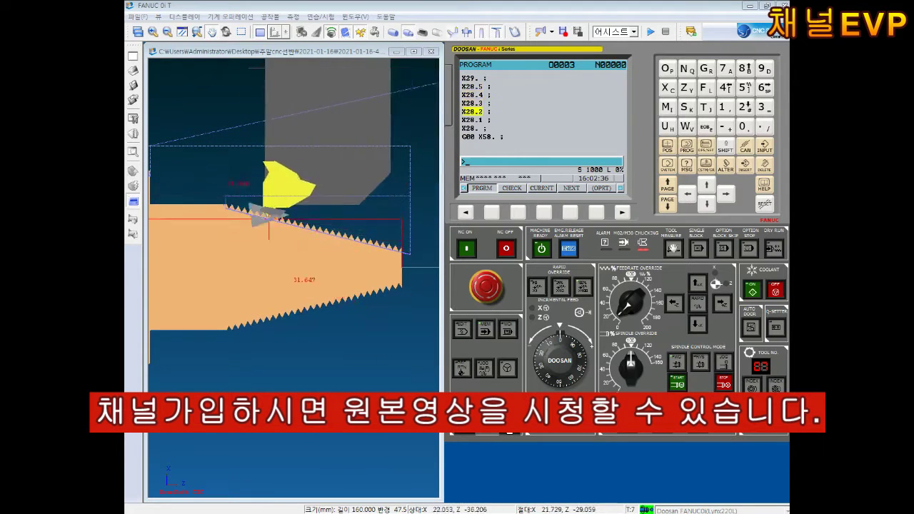
pyautogui.scroll(3, 357, 321)
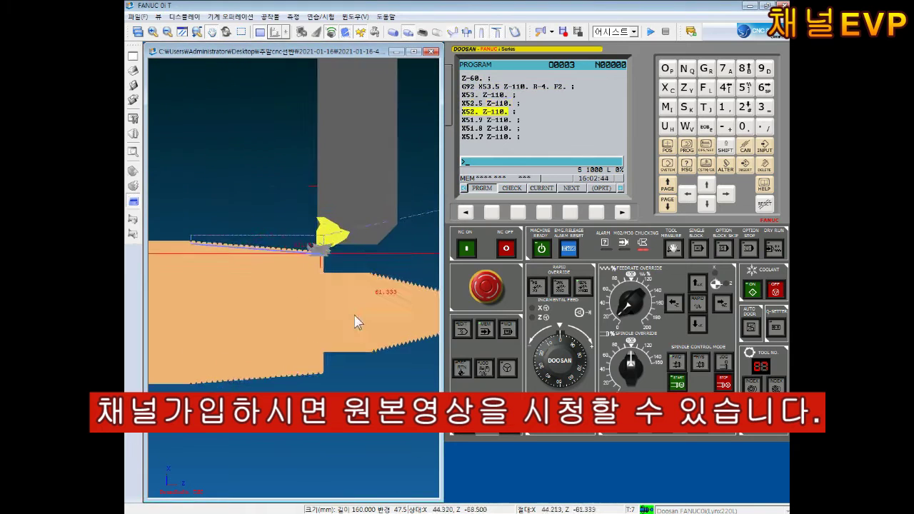
pyautogui.scroll(2, 245, 247)
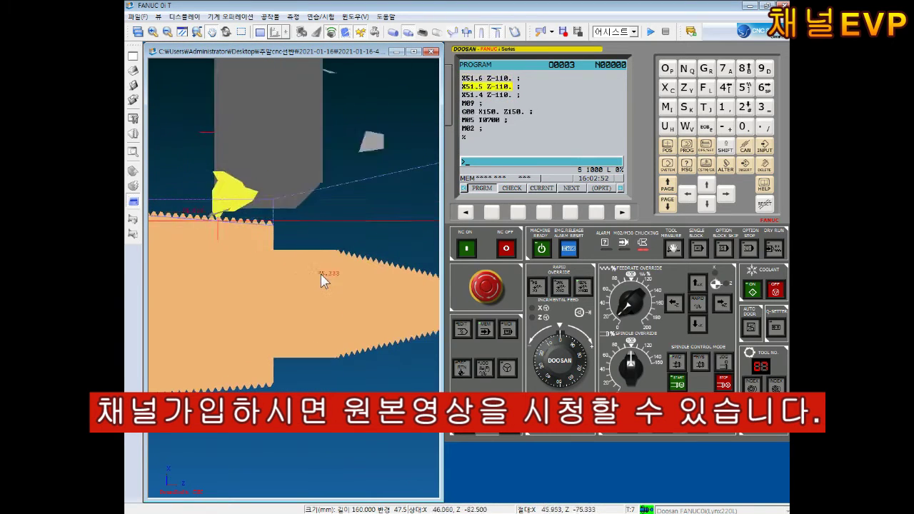
# - Change the first G92 thread start from X29.5 to X30.5 and raise the following passes
pyautogui.click(321, 501)
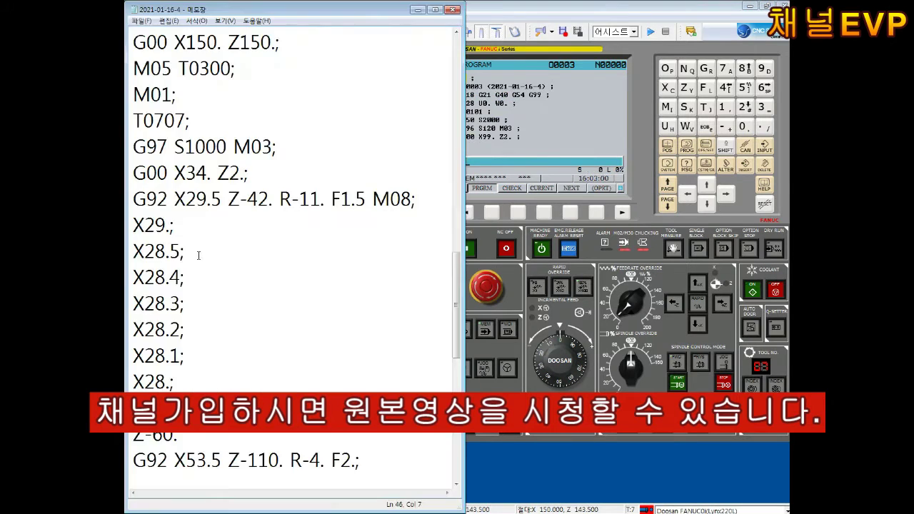
pyautogui.press('Delete')
pyautogui.press('BackSpace')
pyautogui.press('BackSpace')
pyautogui.press('BackSpace')
pyautogui.write('30.5')
pyautogui.press('Down')
pyautogui.press('Left')
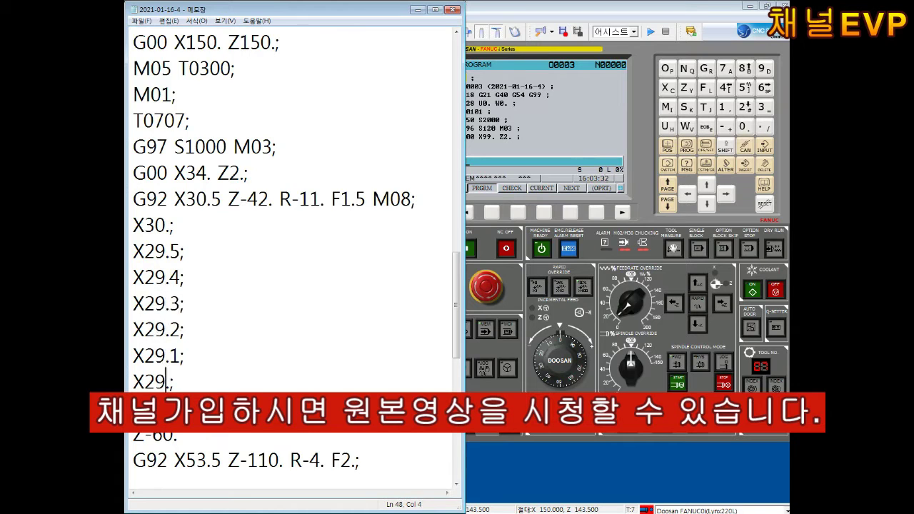
pyautogui.click(561, 134)
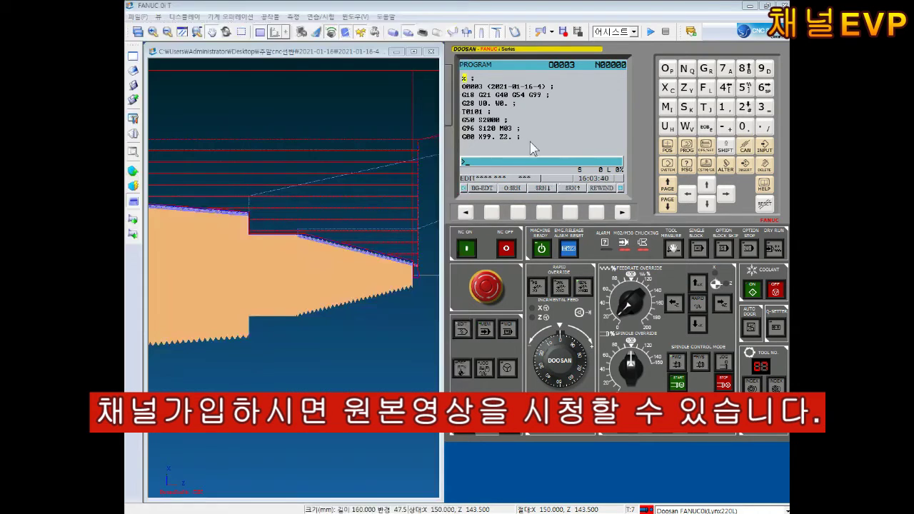
# - Reload the edited program file and zoom the part view
pyautogui.click(420, 257)
pyautogui.scroll(2, 272, 219)
pyautogui.scroll(2, 208, 210)
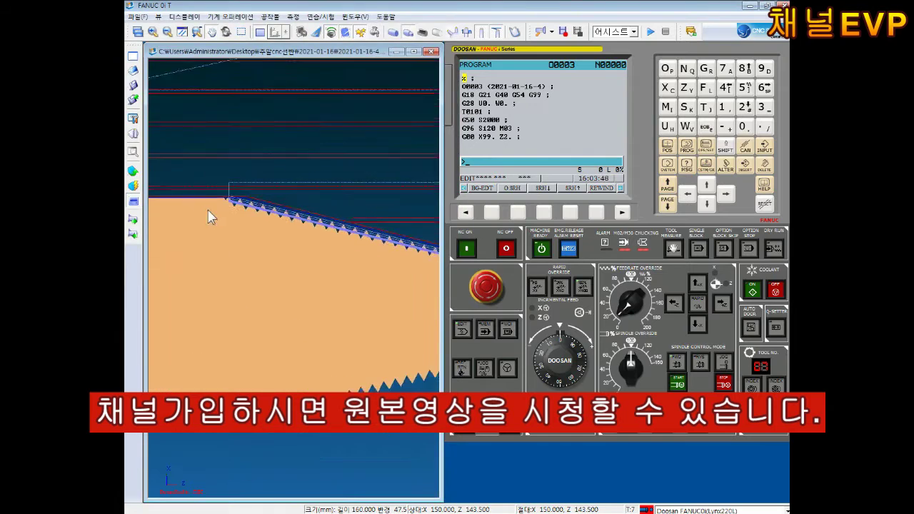
pyautogui.scroll(2, 286, 286)
pyautogui.scroll(2, 388, 265)
pyautogui.scroll(1, 248, 260)
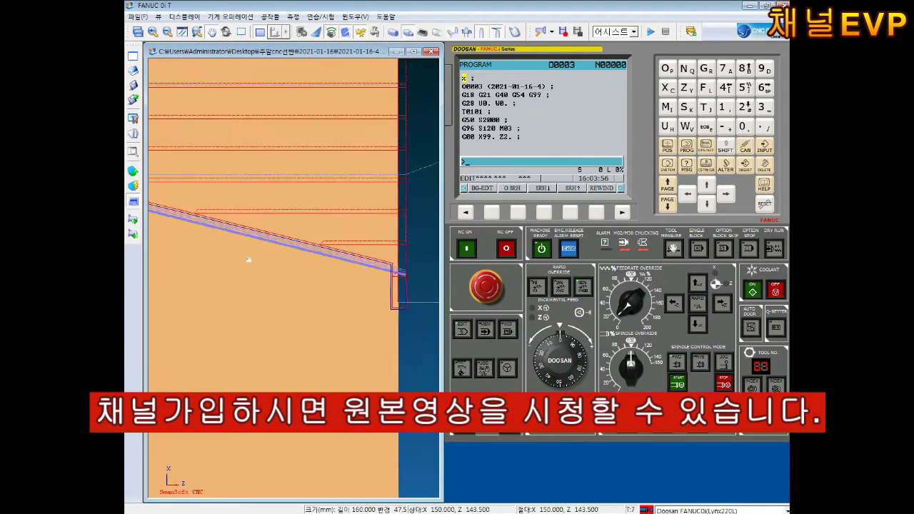
pyautogui.scroll(-2, 248, 259)
pyautogui.scroll(-2, 290, 267)
pyautogui.scroll(-1, 350, 310)
# - Reset the stock in Workpiece Setup and simulate the program through both thread sections
pyautogui.doubleClick(279, 263)
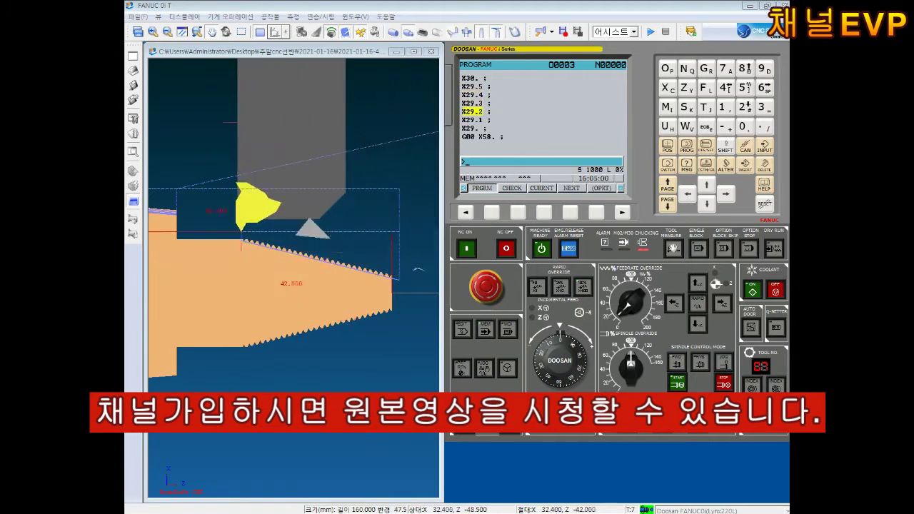
pyautogui.scroll(3, 317, 291)
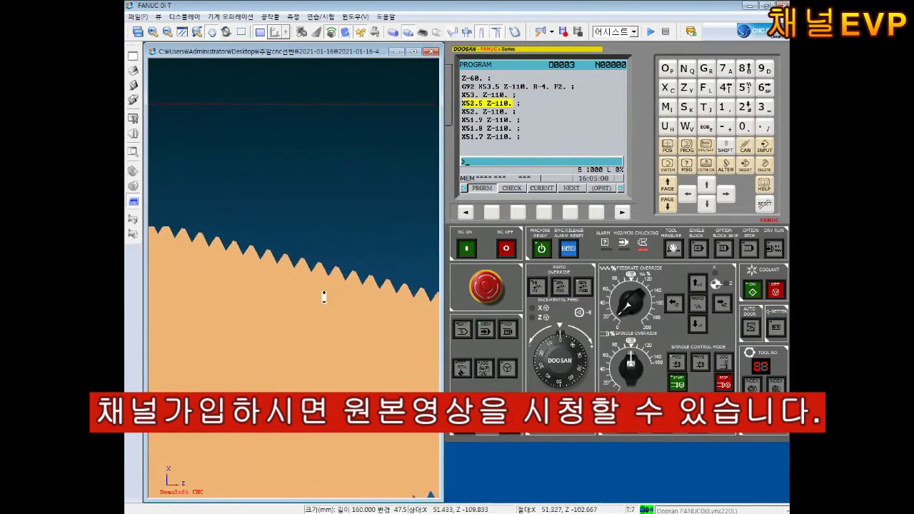
pyautogui.scroll(-3, 323, 297)
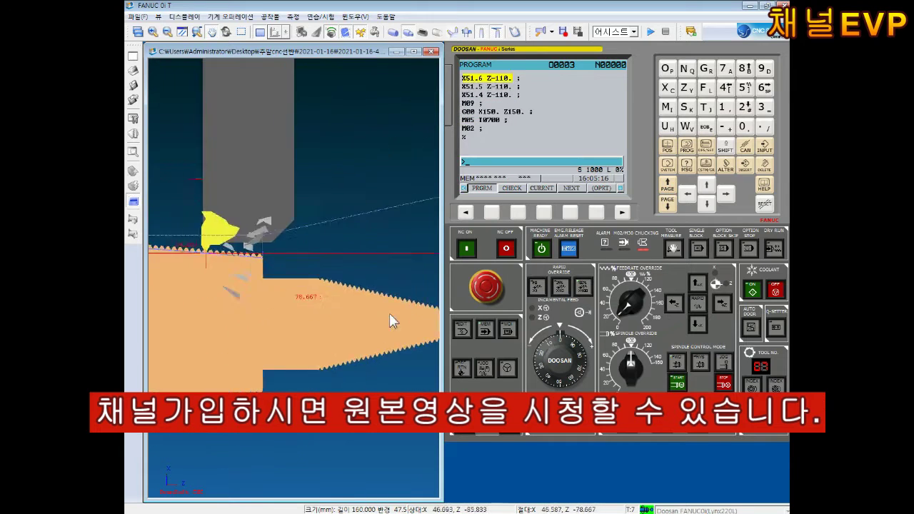
pyautogui.scroll(3, 313, 270)
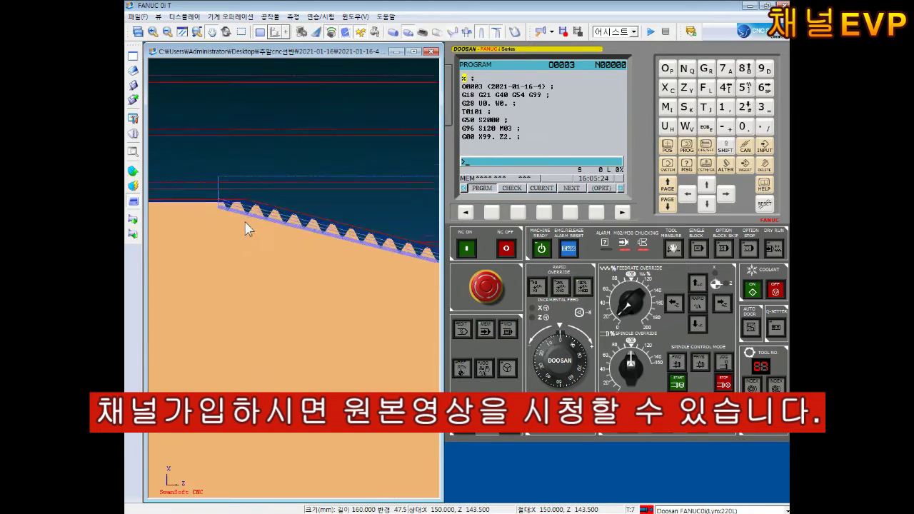
pyautogui.scroll(-3, 261, 272)
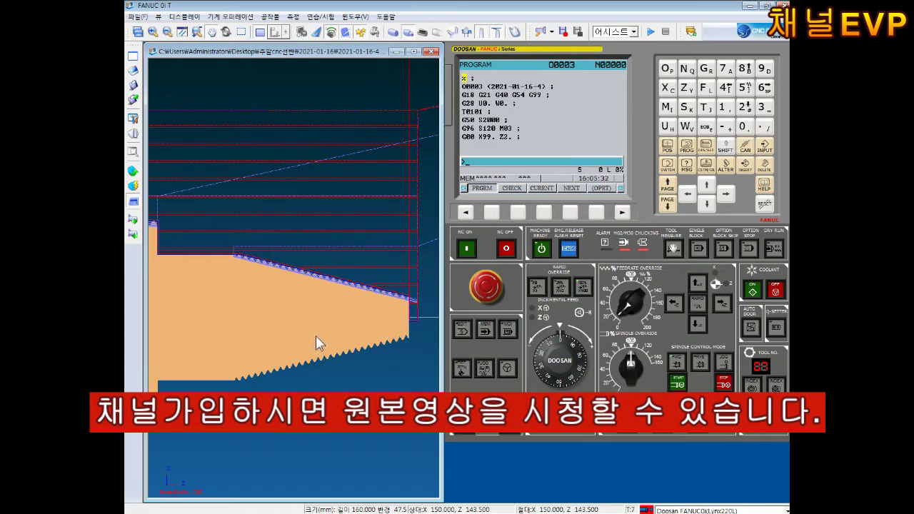
pyautogui.hotkey('alt', 'Tab')
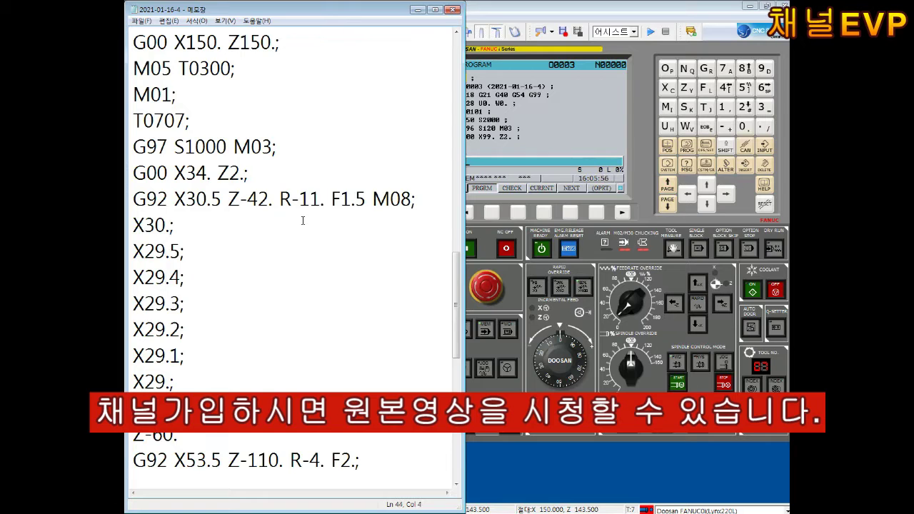
# - Tidy the blank line after X29.2; and copy Z-112. from the second G92 line
pyautogui.press('End')
pyautogui.press('Return')
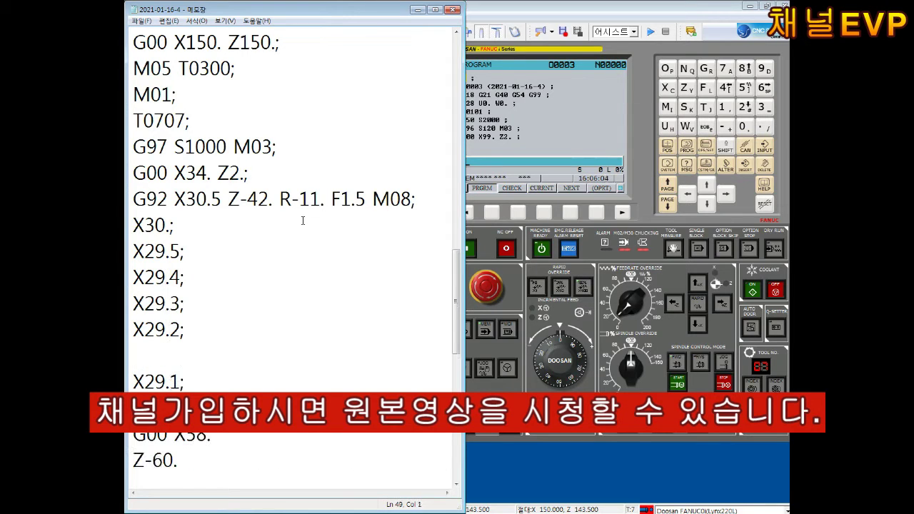
pyautogui.press('BackSpace')
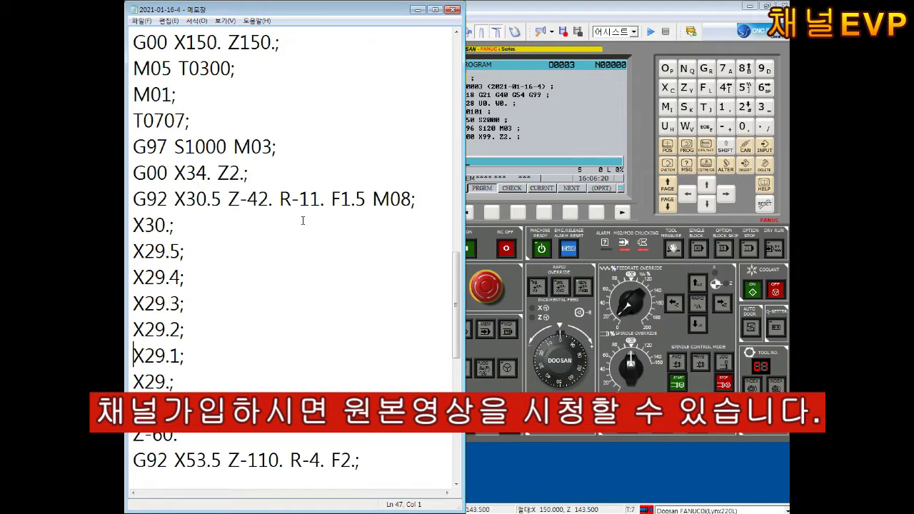
pyautogui.press('Down')
pyautogui.press('Down')
pyautogui.press('Down')
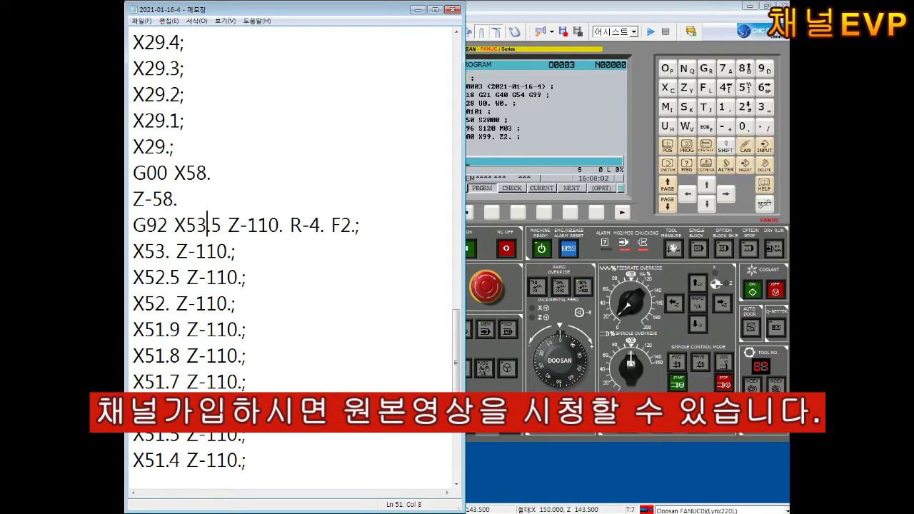
pyautogui.click(227, 226)
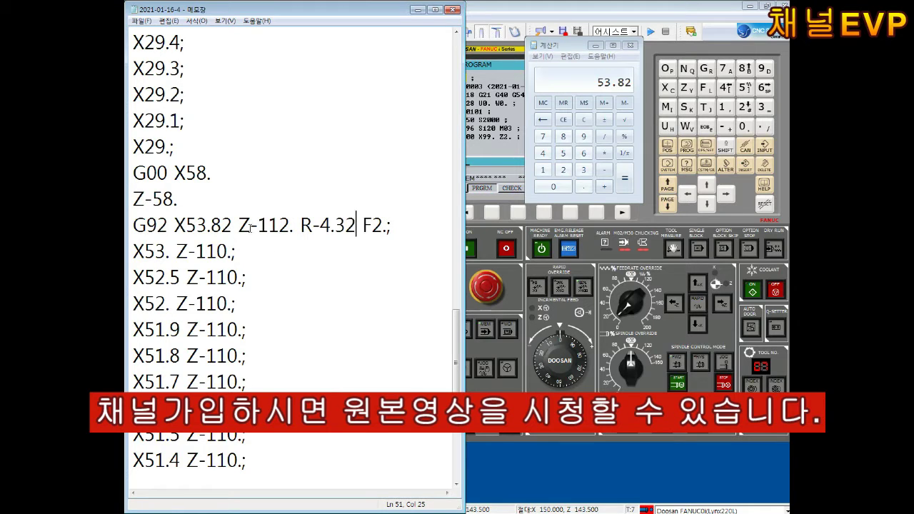
pyautogui.moveTo(239, 226); pyautogui.dragTo(288, 227)
pyautogui.hotkey('ctrl', 'c')
# - Replace the Z value on every pass from X53. to X51.4 with Z-112
pyautogui.moveTo(169, 251); pyautogui.dragTo(232, 251)
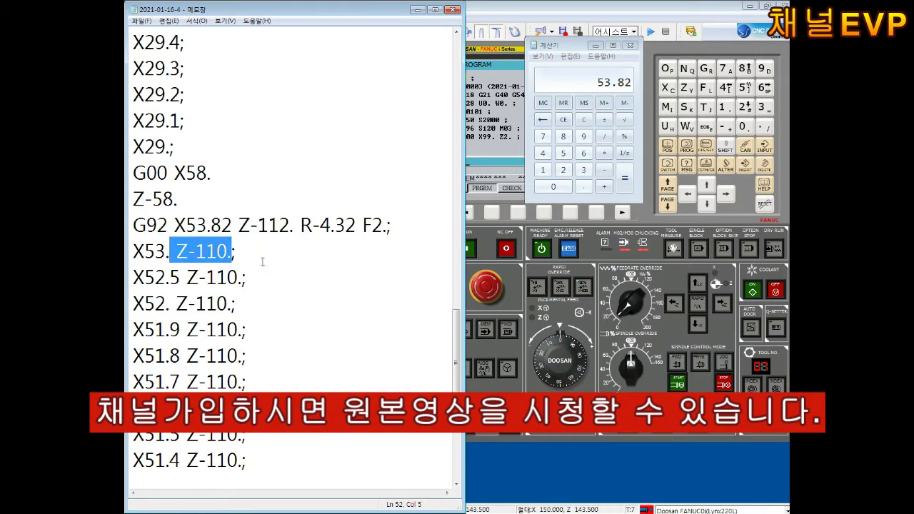
pyautogui.write('Z-112.')
pyautogui.moveTo(187, 278); pyautogui.dragTo(245, 278)
pyautogui.write('Z-112.')
pyautogui.moveTo(176, 303); pyautogui.dragTo(234, 303)
pyautogui.write('Z-112.')
pyautogui.moveTo(188, 330); pyautogui.dragTo(245, 330)
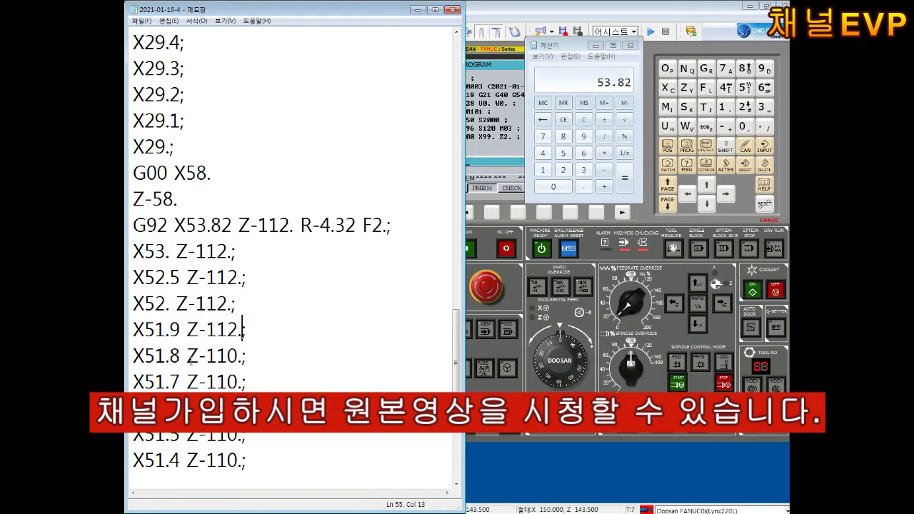
pyautogui.moveTo(187, 355); pyautogui.dragTo(244, 355)
pyautogui.write('Z-112.')
pyautogui.moveTo(187, 382); pyautogui.dragTo(244, 382)
pyautogui.write('Z-112.')
pyautogui.moveTo(187, 435); pyautogui.dragTo(244, 435)
pyautogui.hotkey('ctrl', 'v')
pyautogui.moveTo(187, 461); pyautogui.dragTo(245, 460)
pyautogui.write('Z-112.')
pyautogui.scroll(-2, 280, 194)
pyautogui.scroll(1, 280, 194)
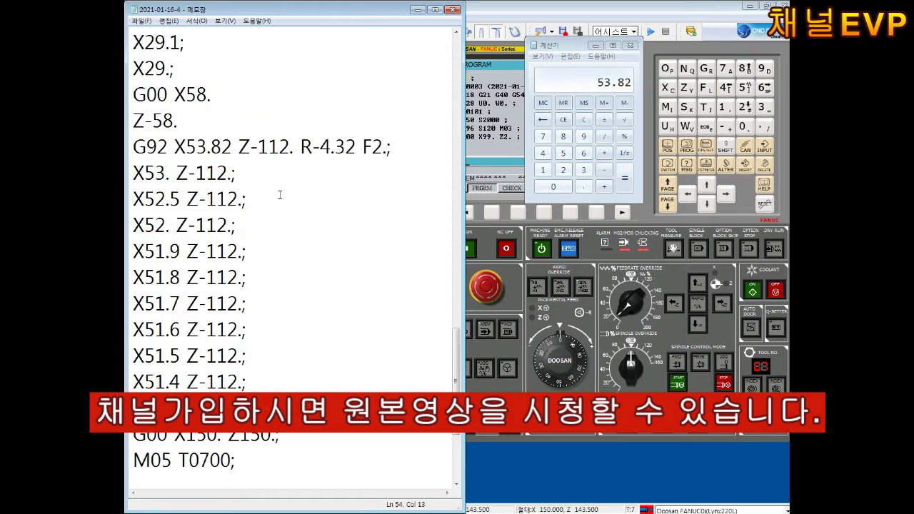
# - Recompute the first pass diameters with Calculator: X53.32, X52.82 and X52.32
pyautogui.press('Right')
pyautogui.write('32')
pyautogui.click(582, 86)
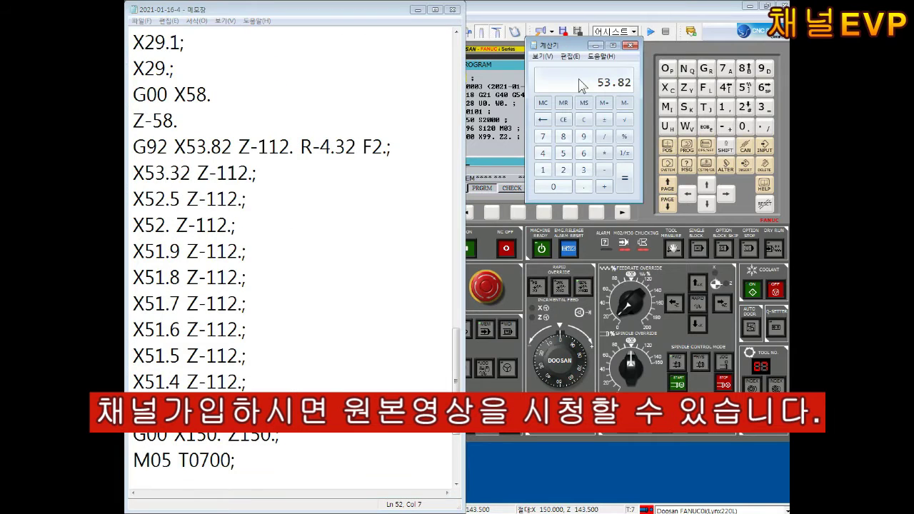
pyautogui.click(189, 225)
pyautogui.write('82')
pyautogui.click(182, 251)
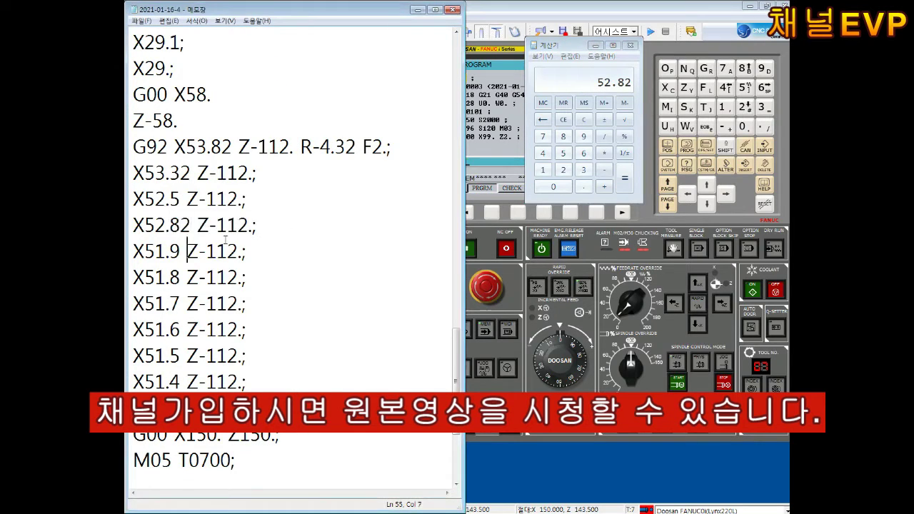
pyautogui.press('BackSpace')
pyautogui.press('BackSpace')
pyautogui.press('BackSpace')
pyautogui.write('52.32')
# - Update the remaining pass diameters so the passes step down to X51.82
pyautogui.click(556, 84)
pyautogui.press('-')
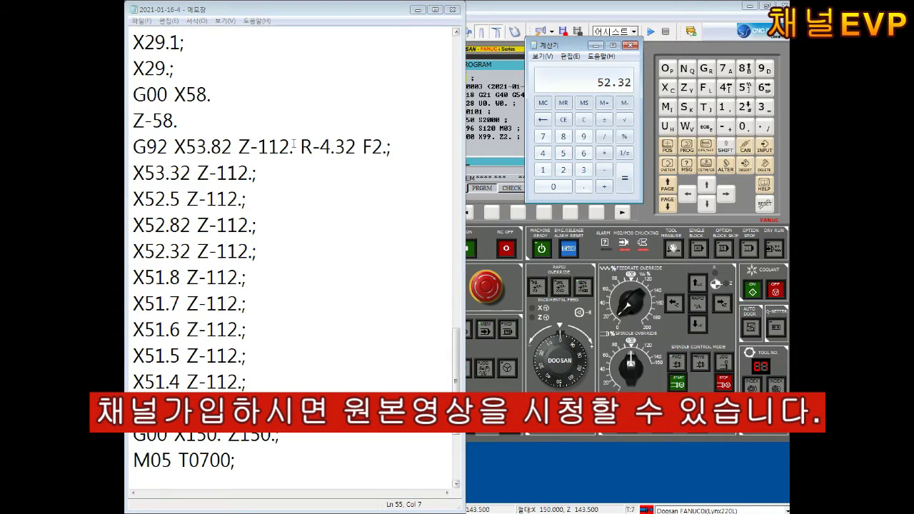
pyautogui.click(186, 277)
pyautogui.press('BackSpace')
pyautogui.press('BackSpace')
pyautogui.press('BackSpace')
pyautogui.write('2.22')
pyautogui.press('Down')
pyautogui.press('Delete')
pyautogui.write('12')
pyautogui.press('Down')
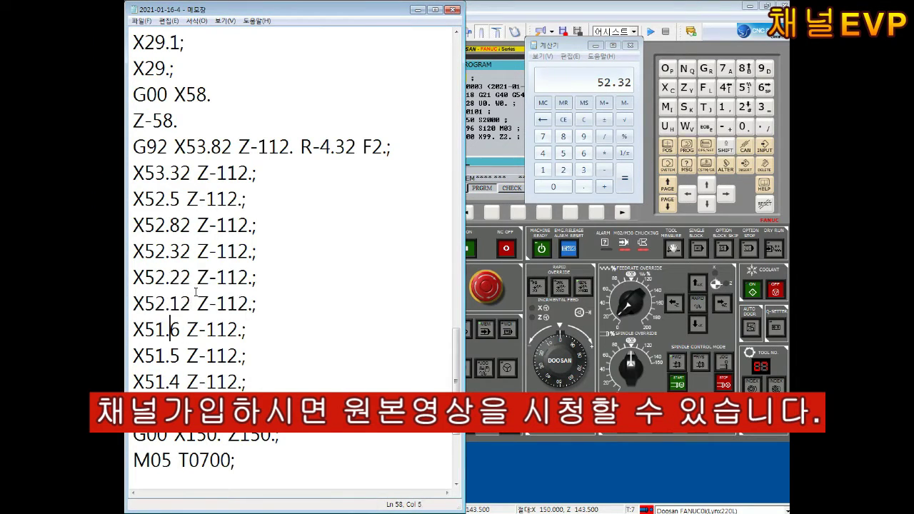
pyautogui.write('2092')
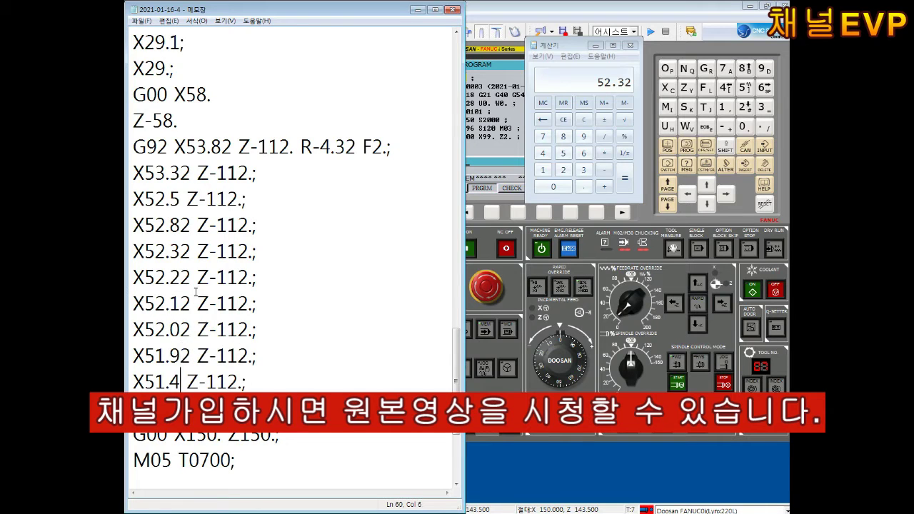
pyautogui.press('BackSpace')
pyautogui.write('82')
# - Delete the leftover X52.5 pass line
pyautogui.click(577, 83)
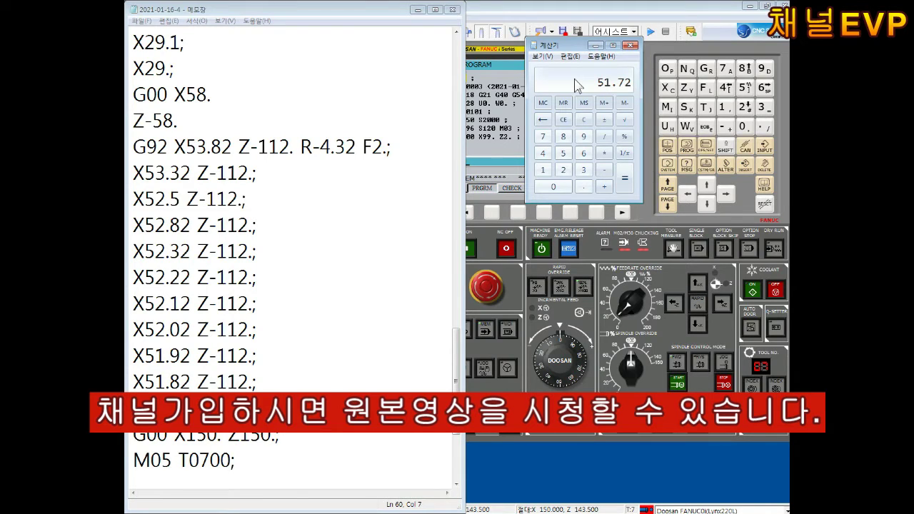
pyautogui.click(198, 199)
pyautogui.press('BackSpace')
pyautogui.press('BackSpace')
pyautogui.press('BackSpace')
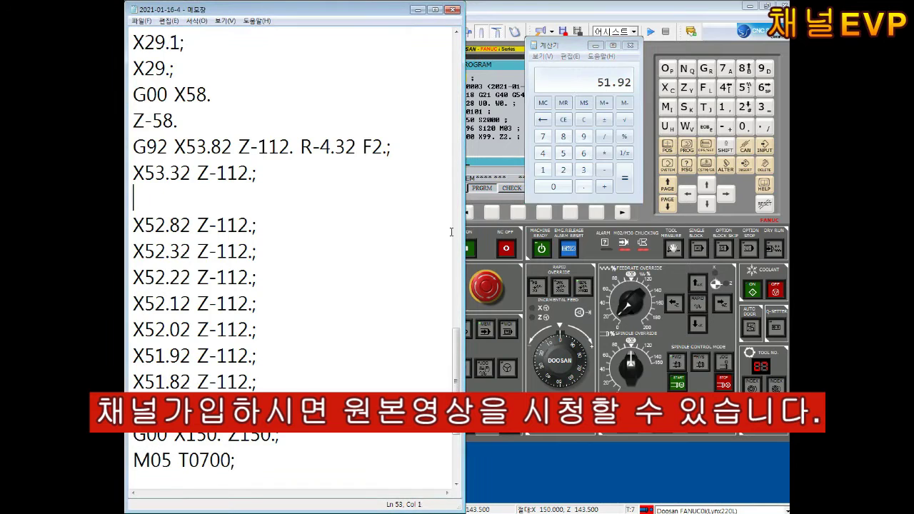
pyautogui.press('BackSpace')
pyautogui.press('Up')
pyautogui.press('Left')
pyautogui.press('Left')
pyautogui.press('Left')
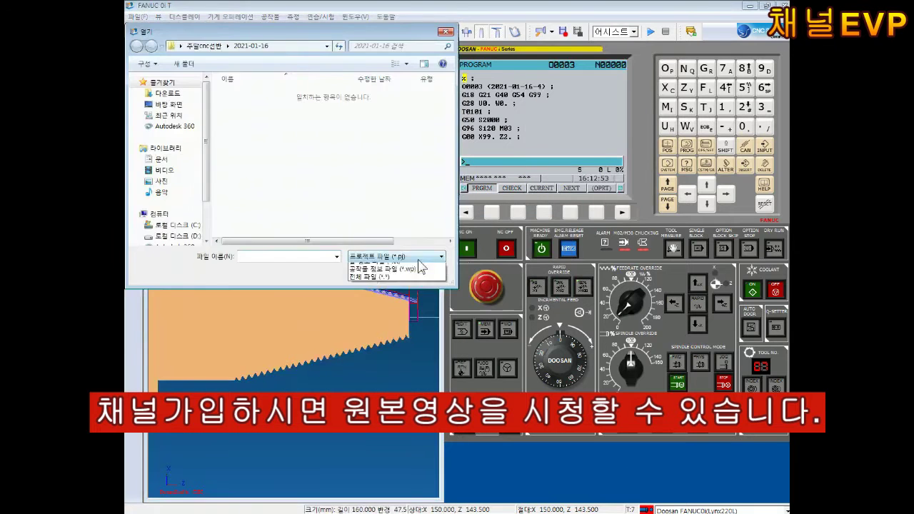
# - Zoom the part view to inspect the threaded workpiece
pyautogui.scroll(-3, 322, 270)
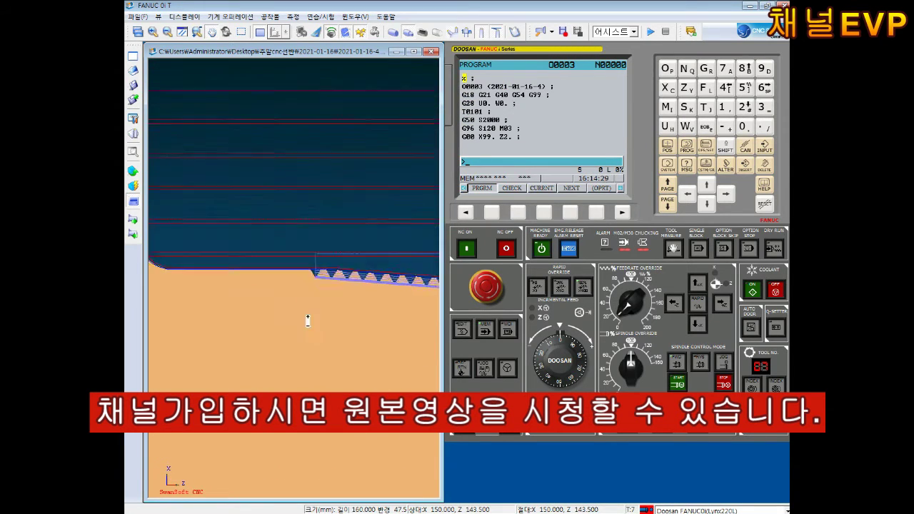
# - Set up the workpiece and switch the part view to 3D shaded
pyautogui.click(133, 171)
pyautogui.click(202, 172)
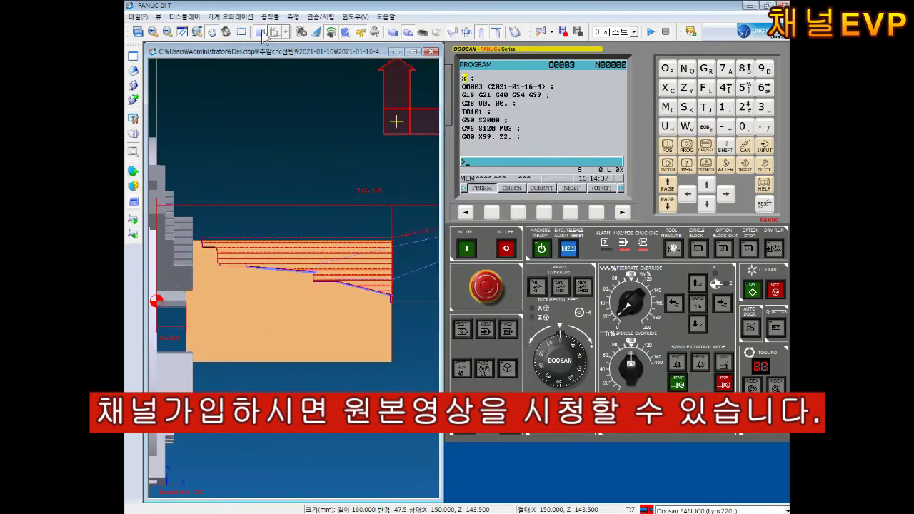
pyautogui.click(302, 33)
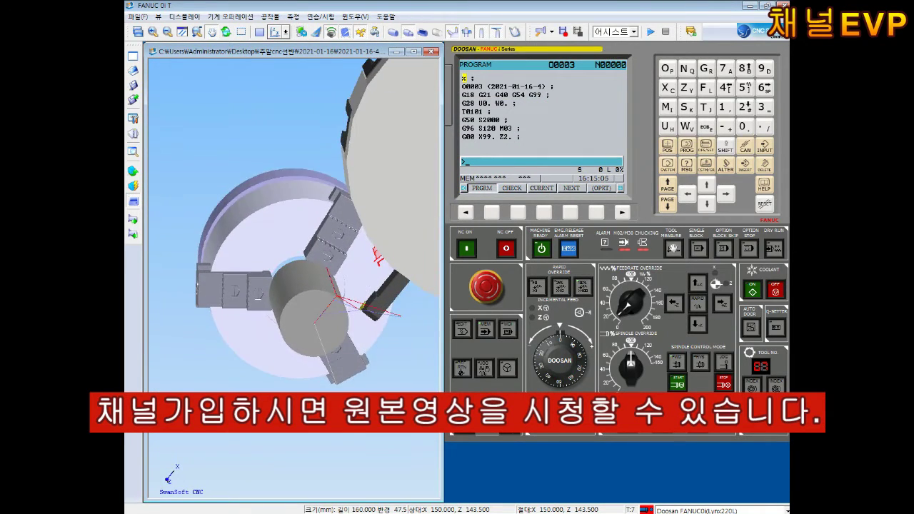
# - Run the NC program, then orbit and zoom in on the machined threaded part
pyautogui.click(526, 423)
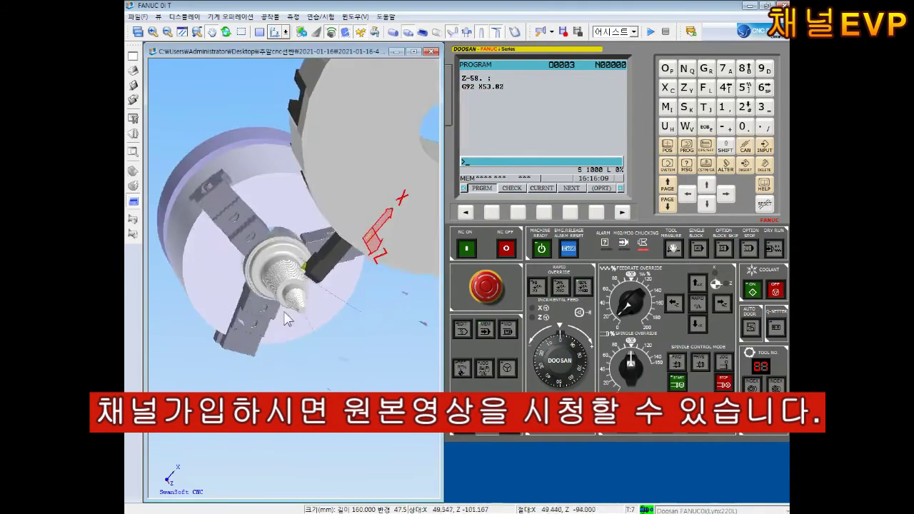
pyautogui.moveTo(226, 386)
pyautogui.mouseDown()
pyautogui.moveTo(353, 352)
pyautogui.moveTo(425, 295)
pyautogui.mouseUp()
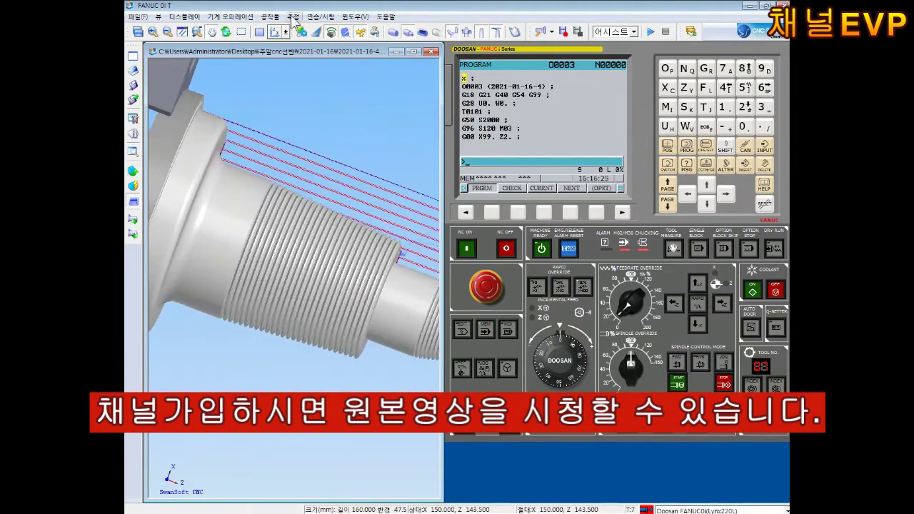
pyautogui.scroll(-2, 382, 327)
pyautogui.scroll(-2, 351, 296)
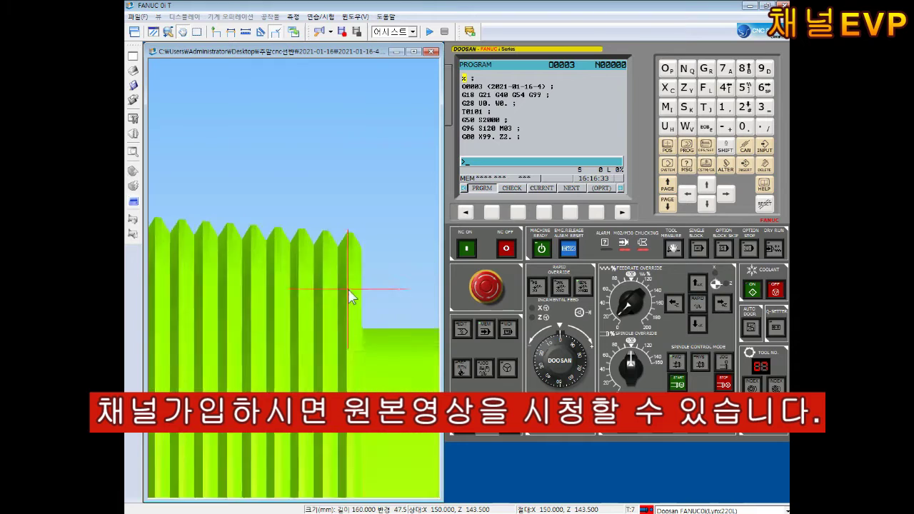
pyautogui.scroll(-3, 306, 338)
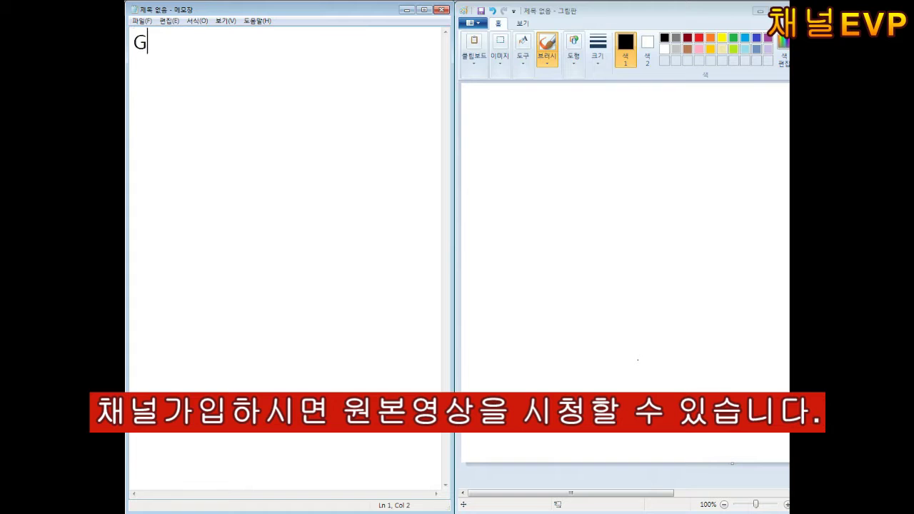
# - Type the thread notes 나사싸이클, 완전나사 and 불완전나사 on separate lines
pyautogui.write('나사싸')
pyautogui.press('BackSpace')
pyautogui.press('BackSpace')
pyautogui.press('BackSpace')
pyautogui.write('나사싸이클')
pyautogui.press('Return')
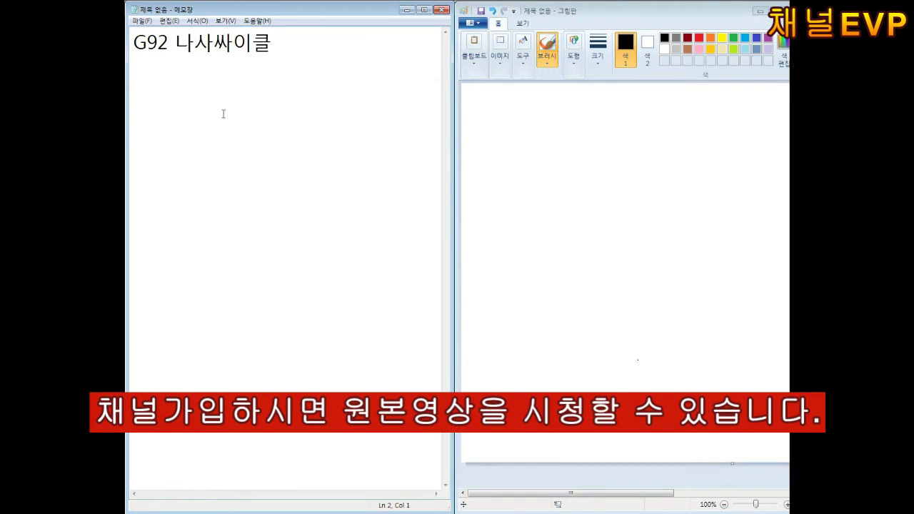
pyautogui.write('완전나사')
pyautogui.press('Return')
pyautogui.write('불완전나사')
pyautogui.press('Return')
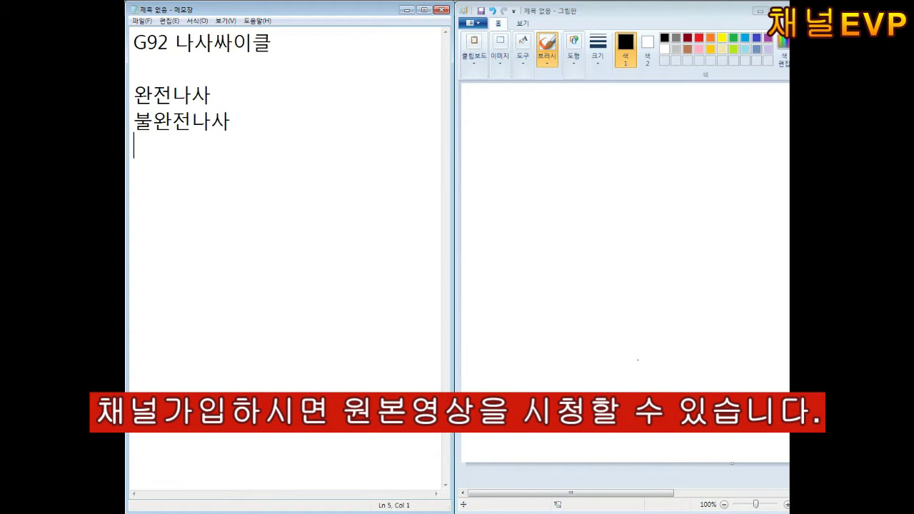
# - Insert 홈 and join it onto the 완전나사 line
pyautogui.click(210, 95)
pyautogui.press('Return')
pyautogui.press('Return')
pyautogui.press('Return')
pyautogui.press('Up')
pyautogui.write('홈')
pyautogui.press('Home')
pyautogui.press('BackSpace')
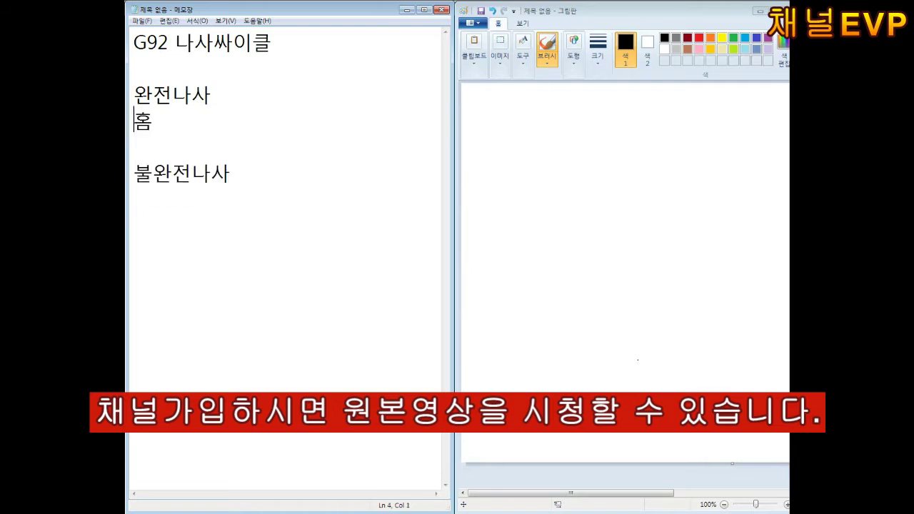
pyautogui.press('BackSpace')
# - Correct the note lines so they read 완전나사 and 불완전나사
pyautogui.click(173, 147)
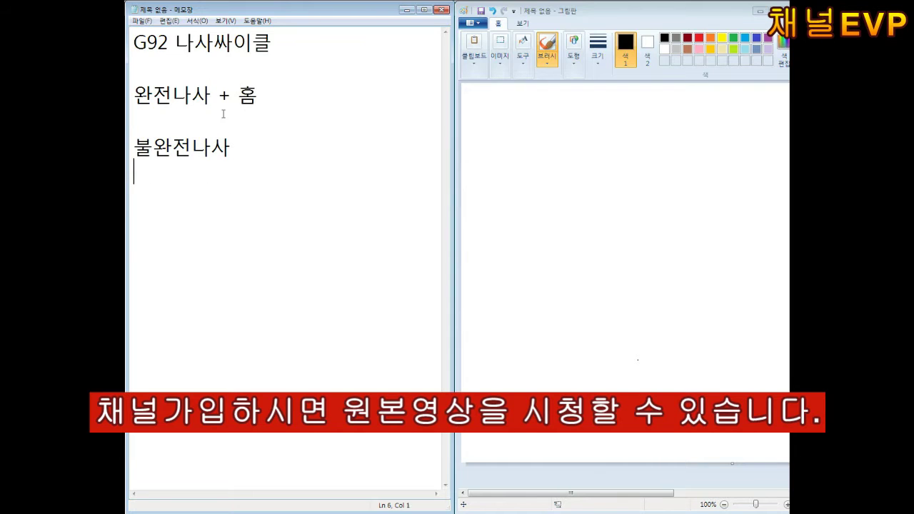
pyautogui.press('BackSpace')
pyautogui.press('BackSpace')
pyautogui.press('End')
pyautogui.press('BackSpace')
pyautogui.press('BackSpace')
pyautogui.press('Hangul')
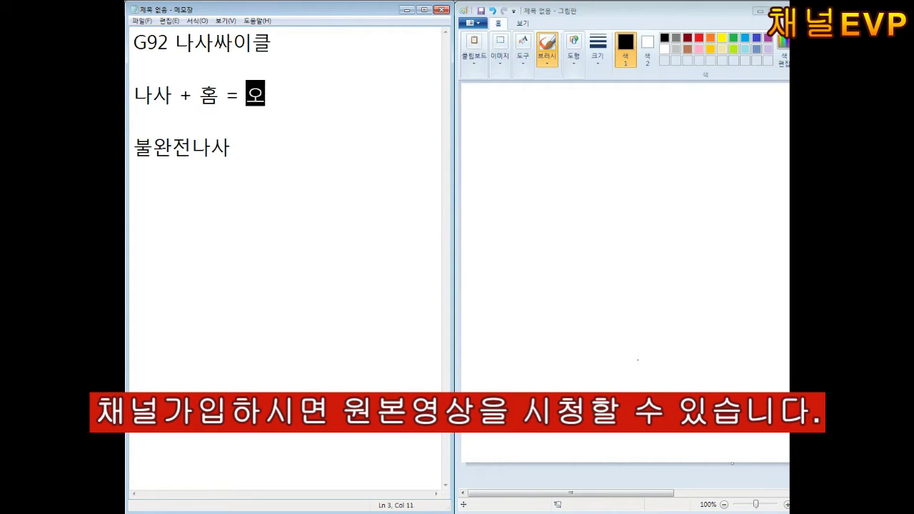
pyautogui.write('완전나사')
pyautogui.press('BackSpace')
pyautogui.press('BackSpace')
pyautogui.press('BackSpace')
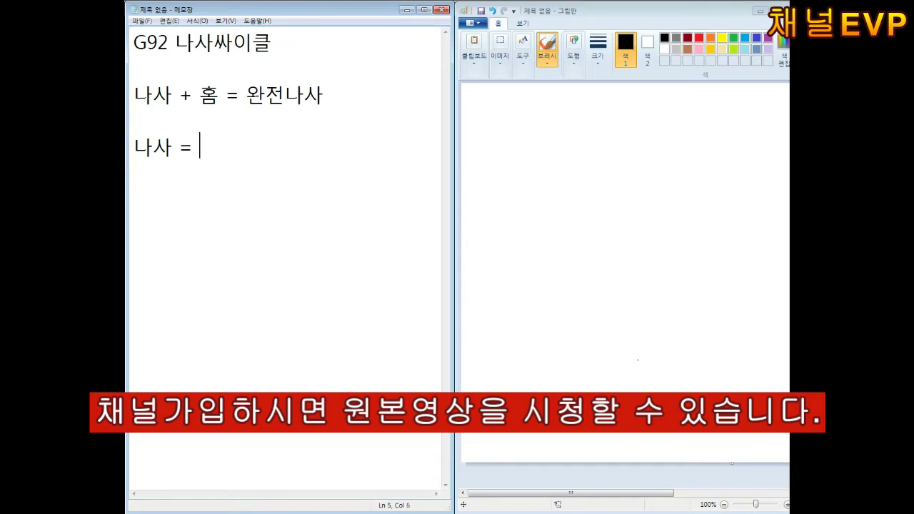
pyautogui.write('불완전나사')
pyautogui.press('Return')
pyautogui.press('Return')
# - Sketch the part profile in Paint in black, with red and green lines
pyautogui.moveTo(485, 132)
pyautogui.mouseDown()
pyautogui.moveTo(578, 204)
pyautogui.moveTo(765, 322)
pyautogui.mouseUp()
pyautogui.click(700, 37)
pyautogui.moveTo(776, 227)
pyautogui.mouseDown()
pyautogui.moveTo(630, 234)
pyautogui.moveTo(612, 341)
pyautogui.mouseUp()
pyautogui.click(733, 37)
pyautogui.moveTo(627, 213); pyautogui.dragTo(614, 275)
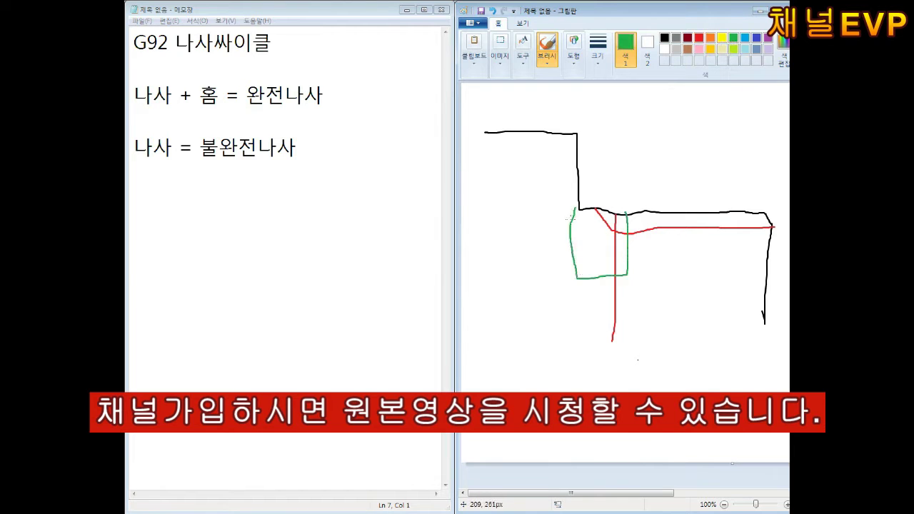
# - Add the note '홈바이트 형태 파악' to the notes
pyautogui.click(163, 173)
pyautogui.write('홈')
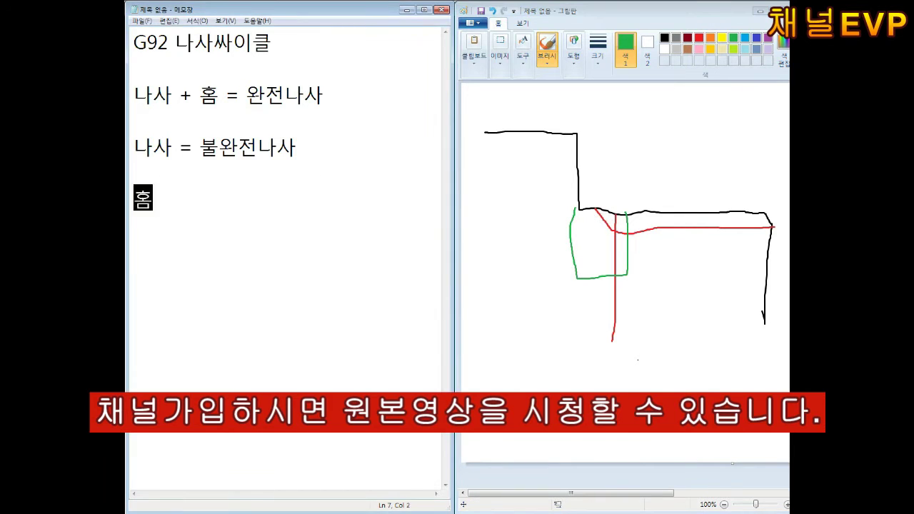
pyautogui.write('ㅂ바이트 형태 ')
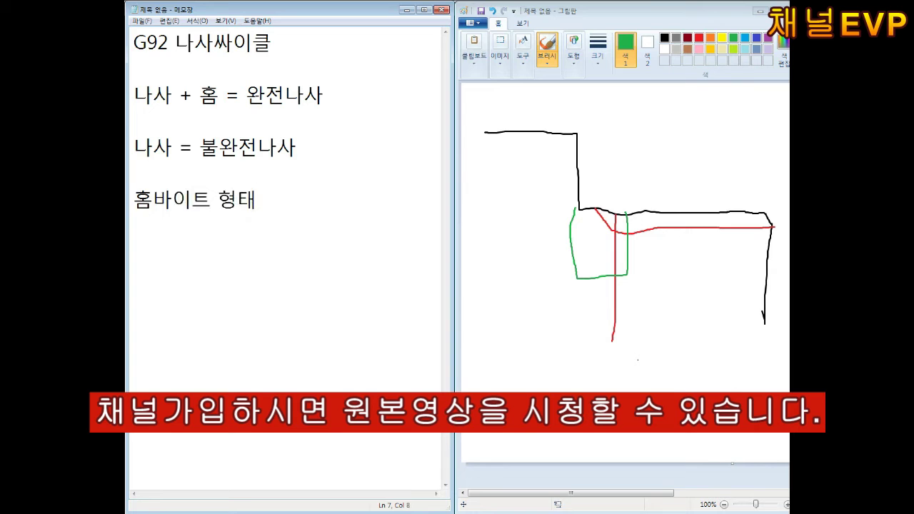
pyautogui.write('파악')
pyautogui.press('Return')
pyautogui.press('Return')
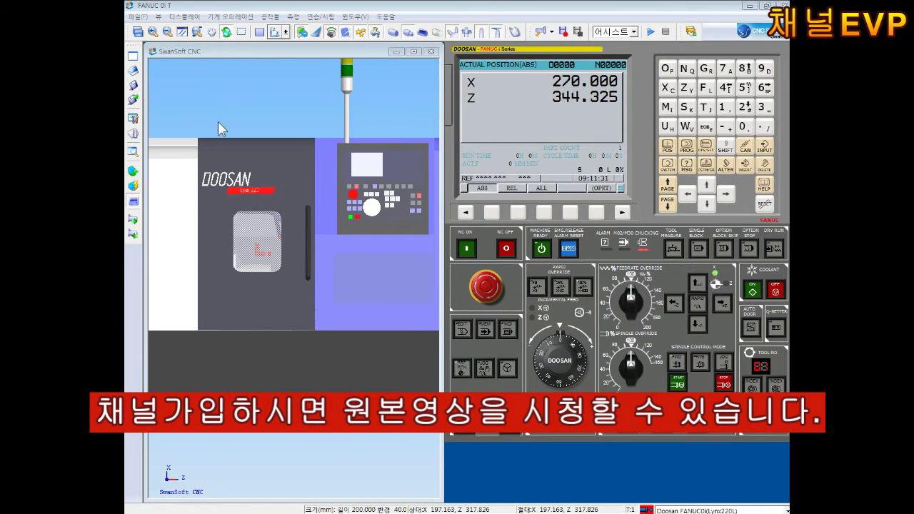
# - Assign a tool to magazine slot 01 and close the tool magazine
pyautogui.click(316, 32)
pyautogui.click(343, 203)
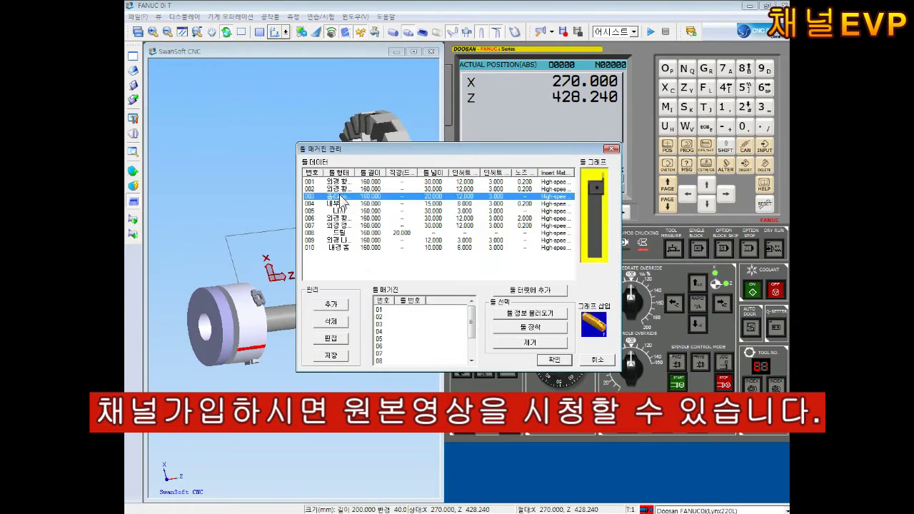
pyautogui.click(393, 307)
pyautogui.click(544, 361)
# - Zoom onto the turret and open grooving tool 3 (insert width 3) in Tool Edit
pyautogui.scroll(5, 386, 264)
pyautogui.scroll(2, 386, 265)
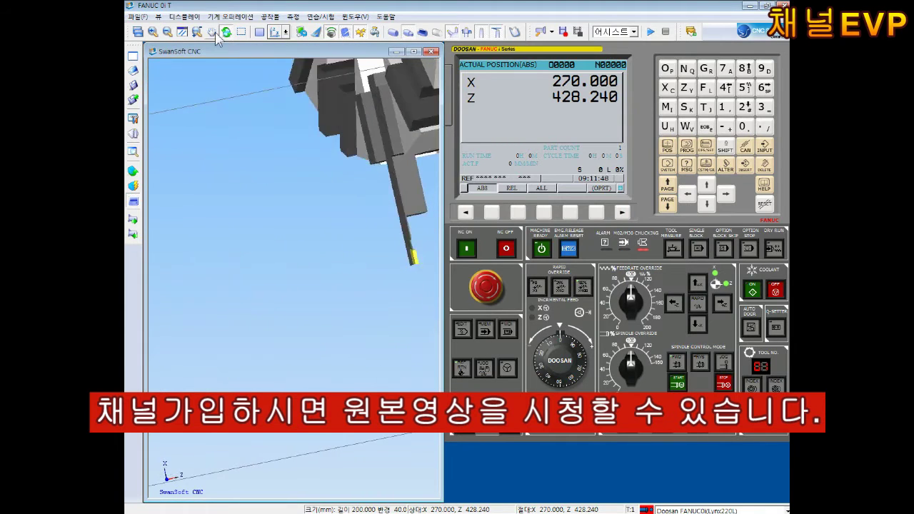
pyautogui.scroll(2, 379, 282)
pyautogui.scroll(2, 367, 300)
pyautogui.scroll(2, 357, 321)
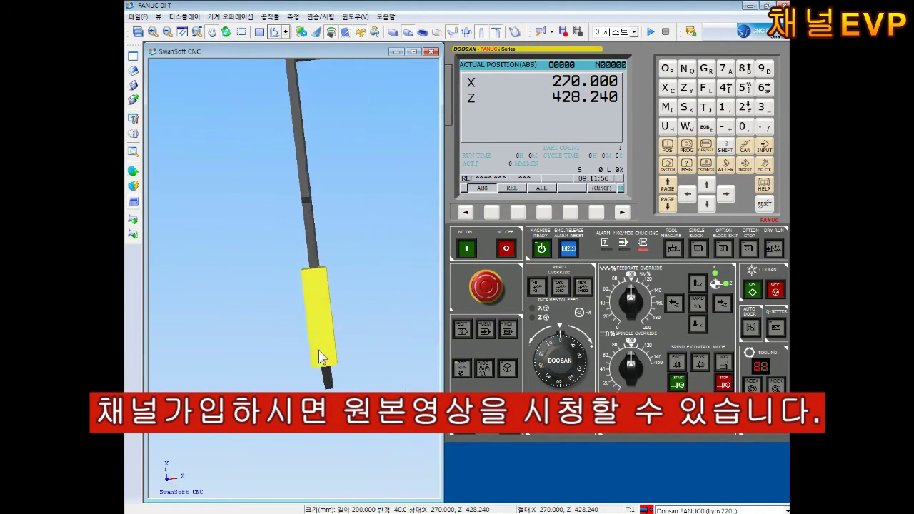
pyautogui.scroll(2, 300, 314)
pyautogui.scroll(-2, 236, 214)
pyautogui.scroll(-2, 188, 143)
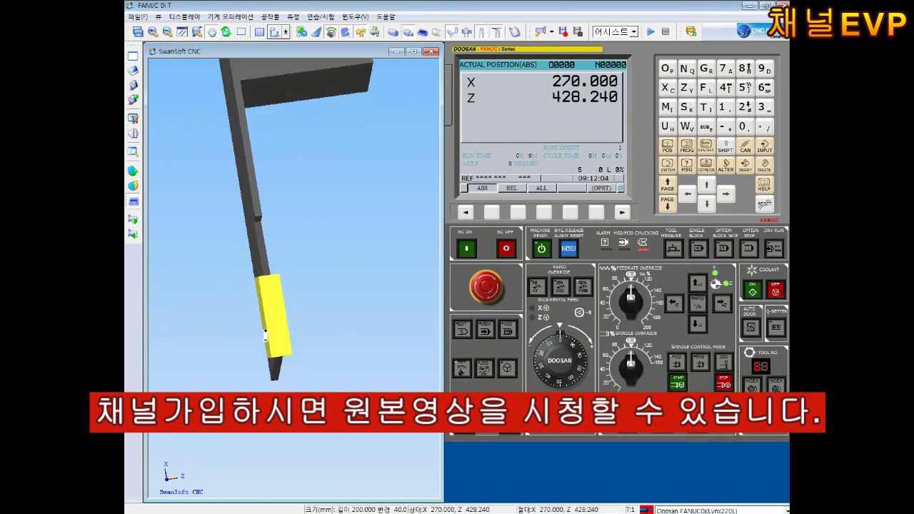
pyautogui.click(132, 133)
pyautogui.doubleClick(367, 204)
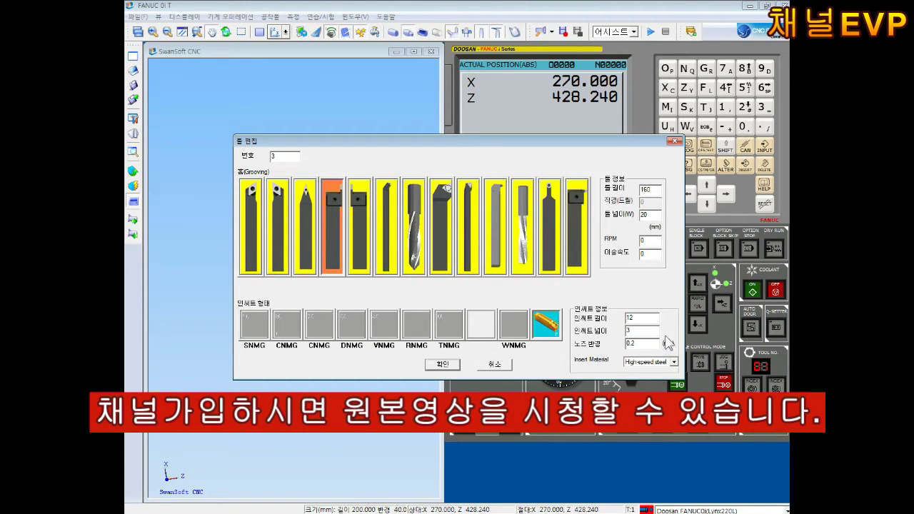
pyautogui.hotkey('alt', 'Tab')
# - Note the groove widths, marking width 4 as '4 <- 설치됨'
pyautogui.write('홈폭이')
pyautogui.press('Return')
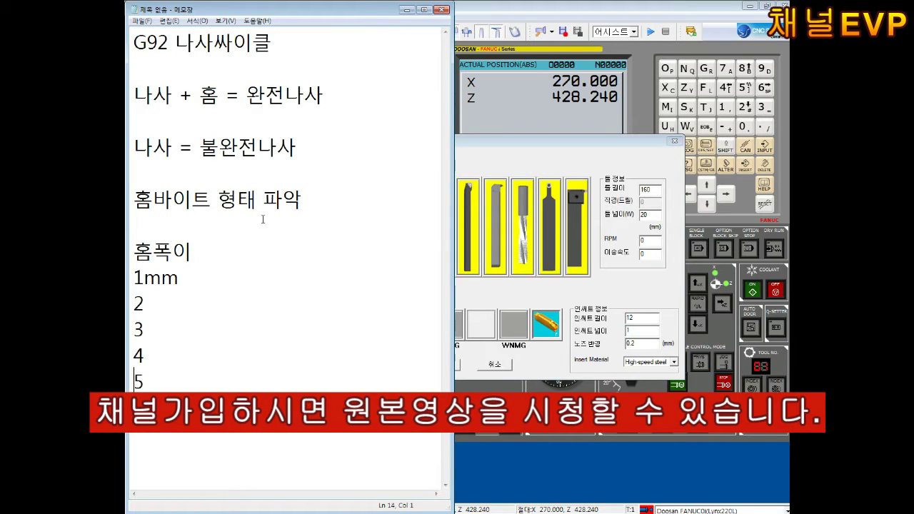
pyautogui.press('Return')
pyautogui.write('--------------')
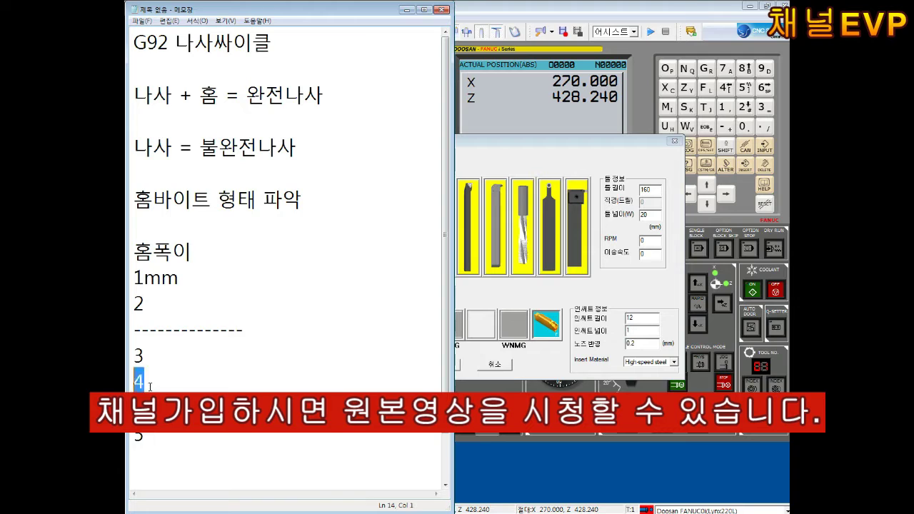
pyautogui.write('4 <- 설치됨')
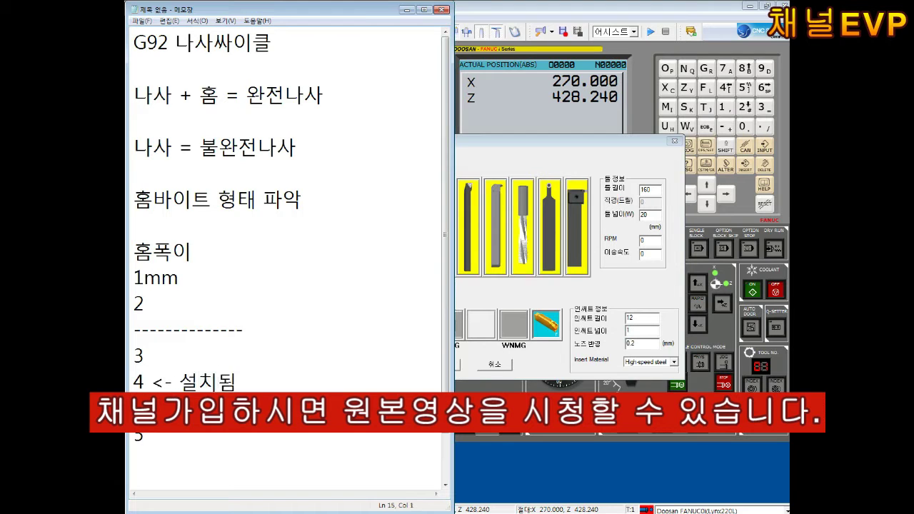
pyautogui.press('Down')
pyautogui.press('Down')
# - Confirm the grooving tool settings, close the tool list and make T5 the active tool
pyautogui.click(559, 289)
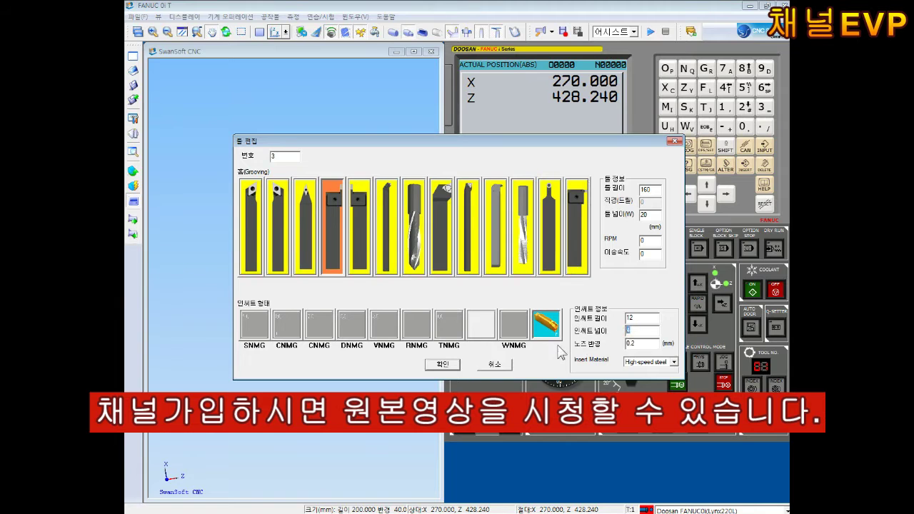
pyautogui.click(443, 364)
pyautogui.click(567, 342)
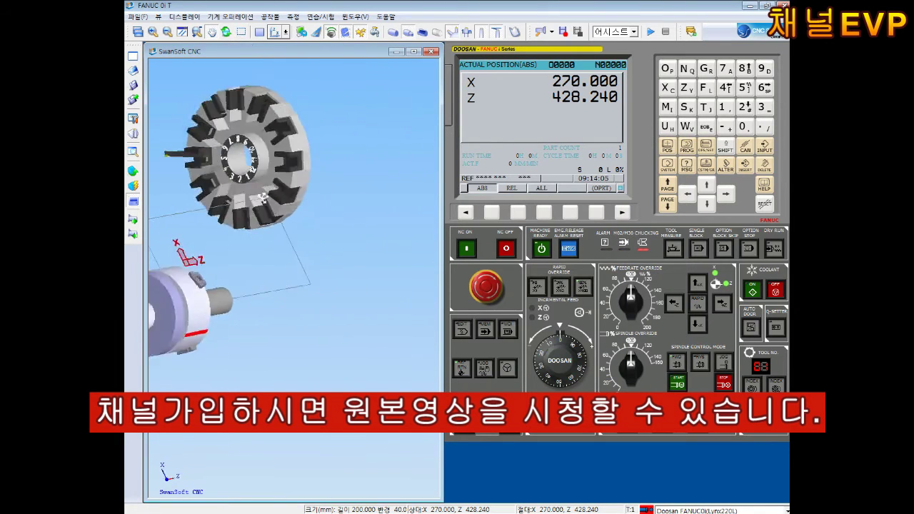
pyautogui.click(751, 387)
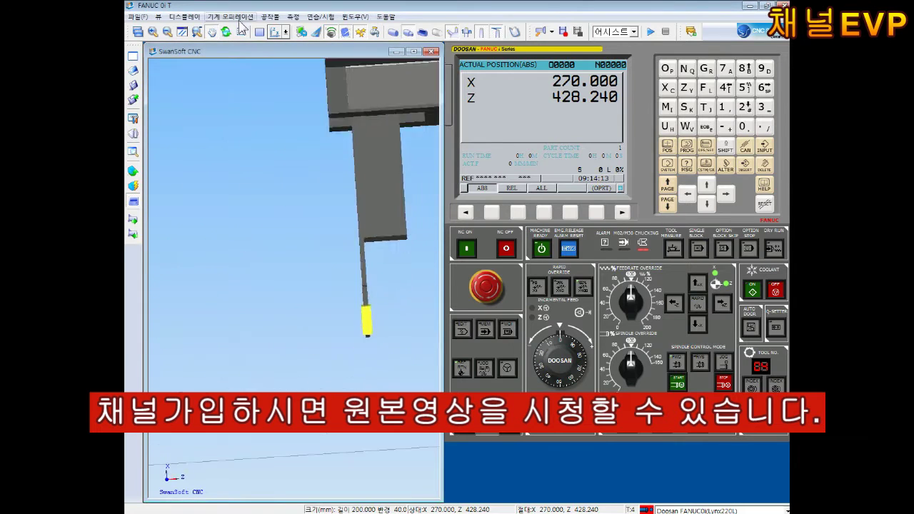
pyautogui.scroll(5, 252, 281)
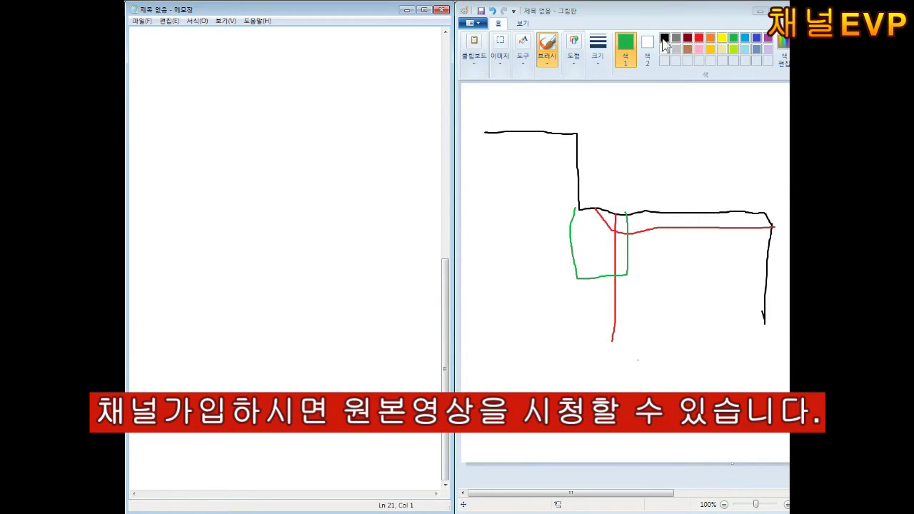
# - Draw a green arrow above the profile and add the T0505; tool call line
pyautogui.moveTo(683, 105); pyautogui.dragTo(676, 183)
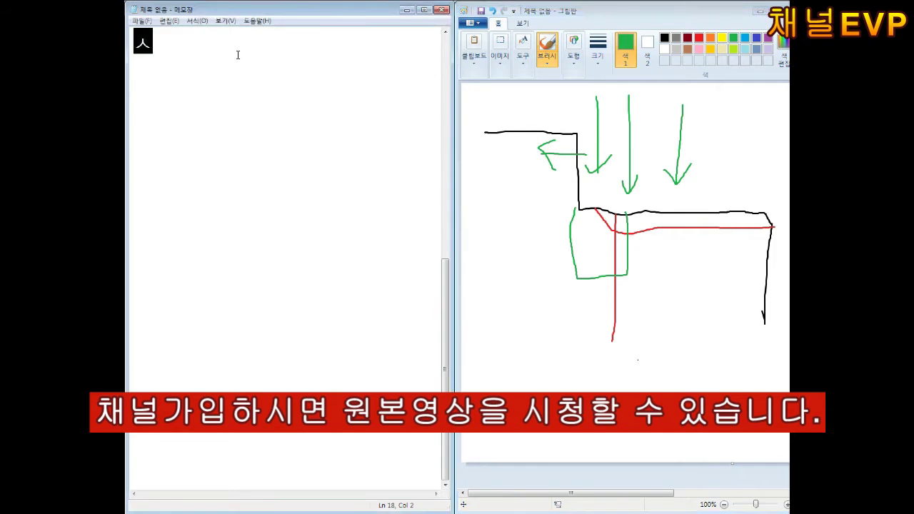
pyautogui.write('T0505;')
pyautogui.press('Return')
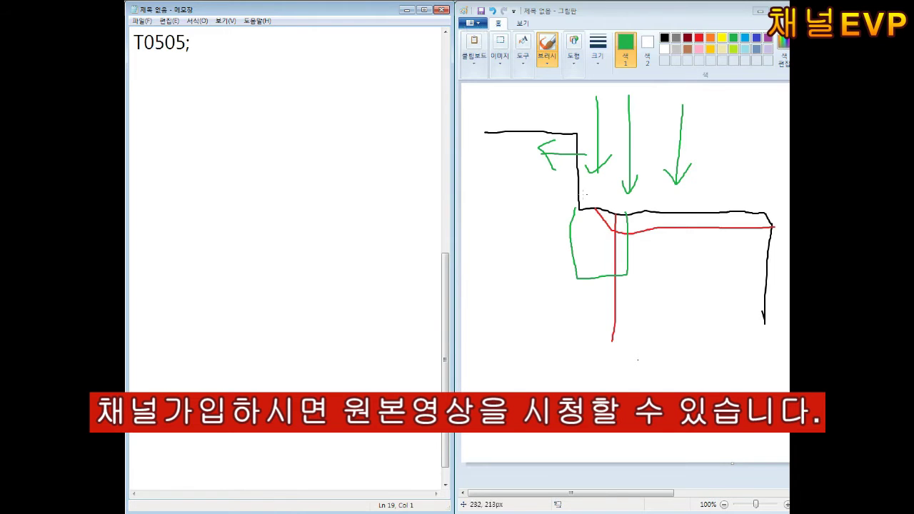
# - On a new Paint canvas, sketch the stepped profile, groove notch and grooving tool
pyautogui.click(473, 23)
pyautogui.click(492, 35)
pyautogui.moveTo(479, 161); pyautogui.dragTo(524, 162)
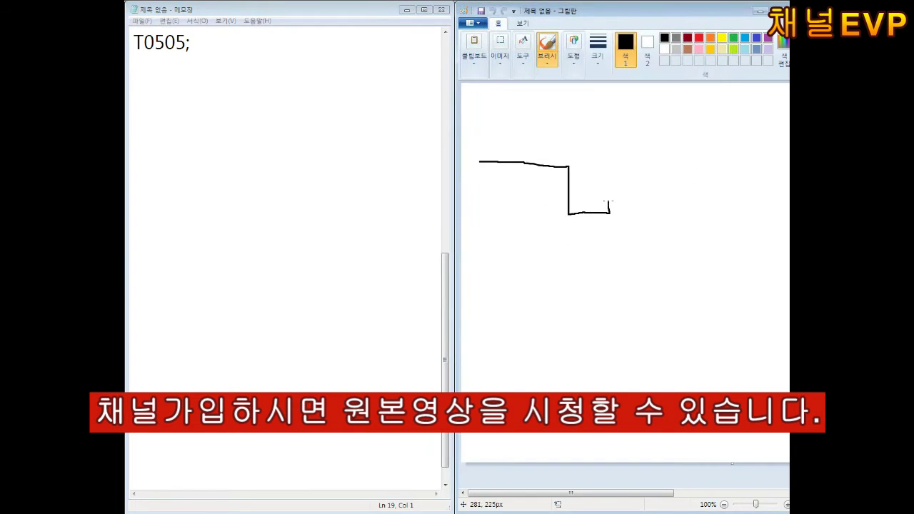
pyautogui.moveTo(609, 202); pyautogui.dragTo(743, 195)
pyautogui.moveTo(574, 248); pyautogui.dragTo(587, 244)
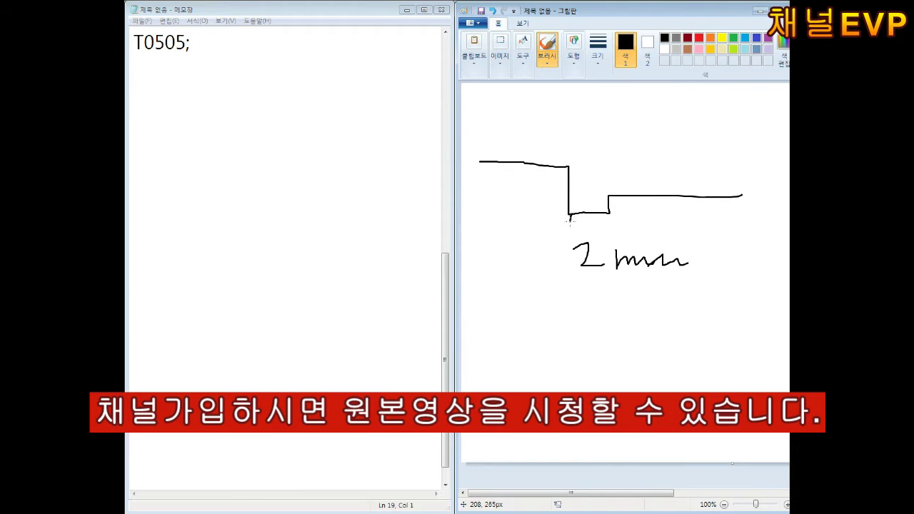
pyautogui.moveTo(570, 219); pyautogui.dragTo(611, 209)
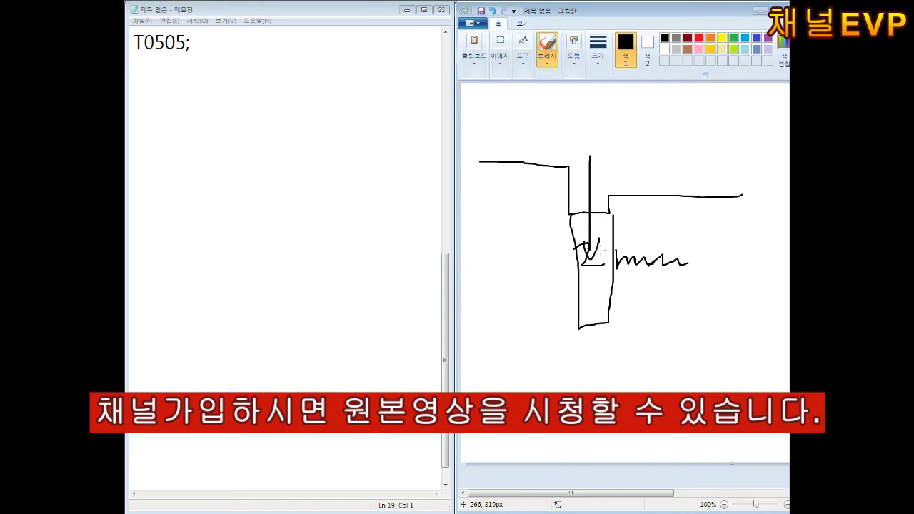
# - Add the note '홈형태 무관하게' near the G96 line
pyautogui.click(200, 86)
pyautogui.press('Return')
pyautogui.press('Left')
pyautogui.press('Left')
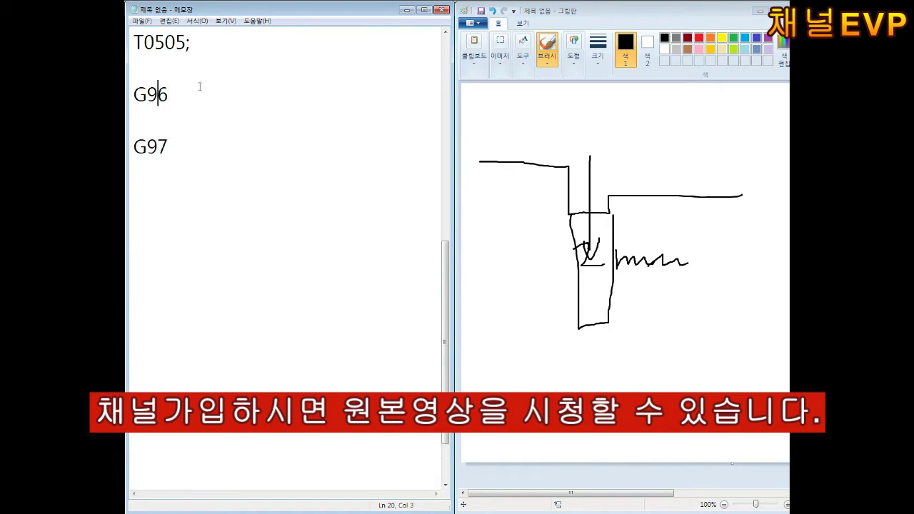
pyautogui.write('홈형태 무관하게')
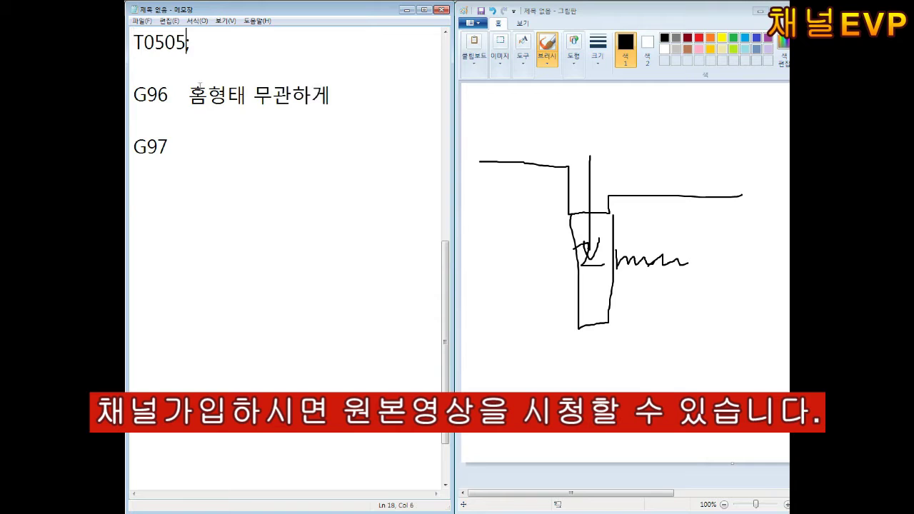
# - Type G50 S800;, G96 S40 M03; and G0 below T0505;, and undo the sketch to the bare profile
pyautogui.press('End')
pyautogui.press('Return')
pyautogui.press('Return')
pyautogui.press('Up')
pyautogui.write('G50 S800;')
pyautogui.press('Return')
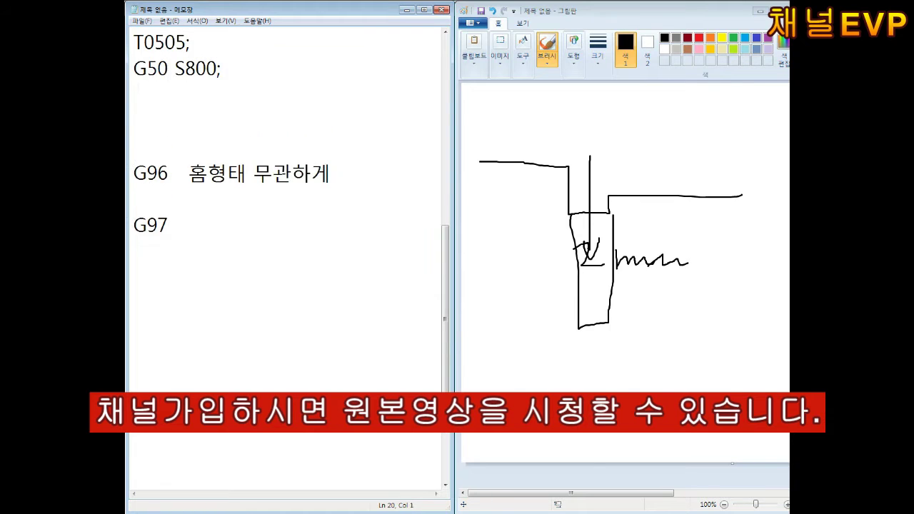
pyautogui.write('G96 S40 M03;')
pyautogui.press('Return')
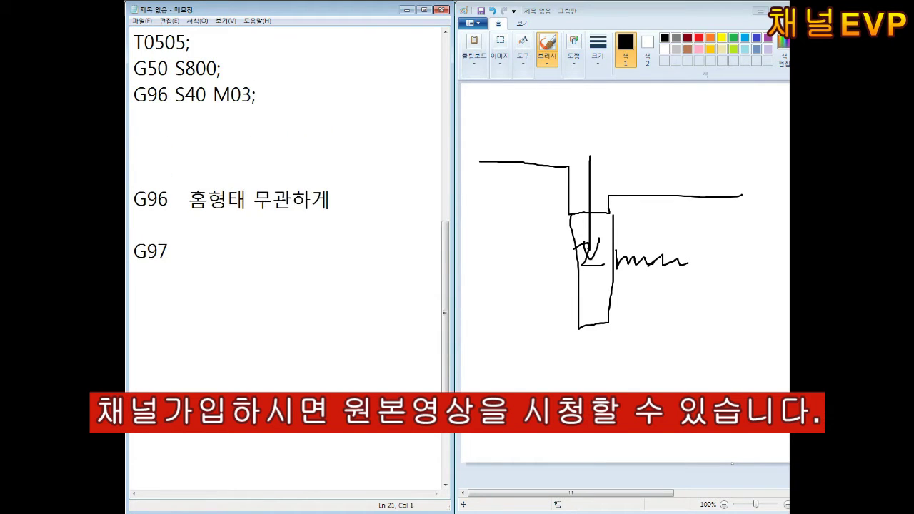
pyautogui.write('G00 X')
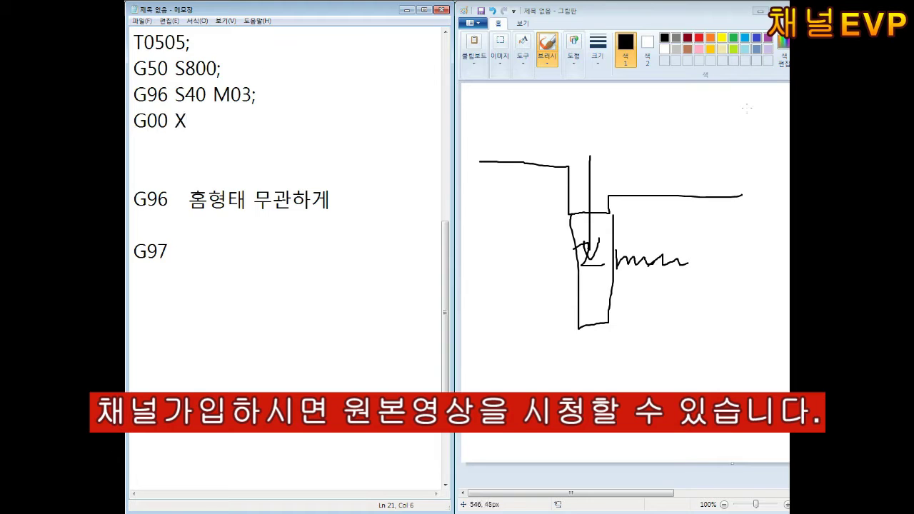
pyautogui.hotkey('ctrl', 'z')
pyautogui.hotkey('ctrl', 'z')
pyautogui.hotkey('ctrl', 'z')
pyautogui.hotkey('ctrl', 'z')
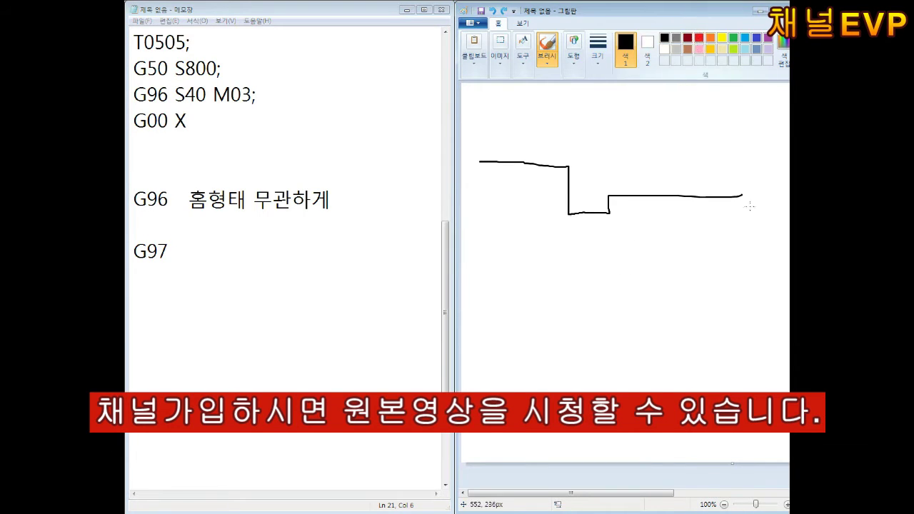
# - Extend the profile and add a red 20 length dimension and 4 groove-width mark
pyautogui.moveTo(750, 206); pyautogui.dragTo(760, 331)
pyautogui.click(699, 37)
pyautogui.moveTo(760, 294); pyautogui.dragTo(575, 298)
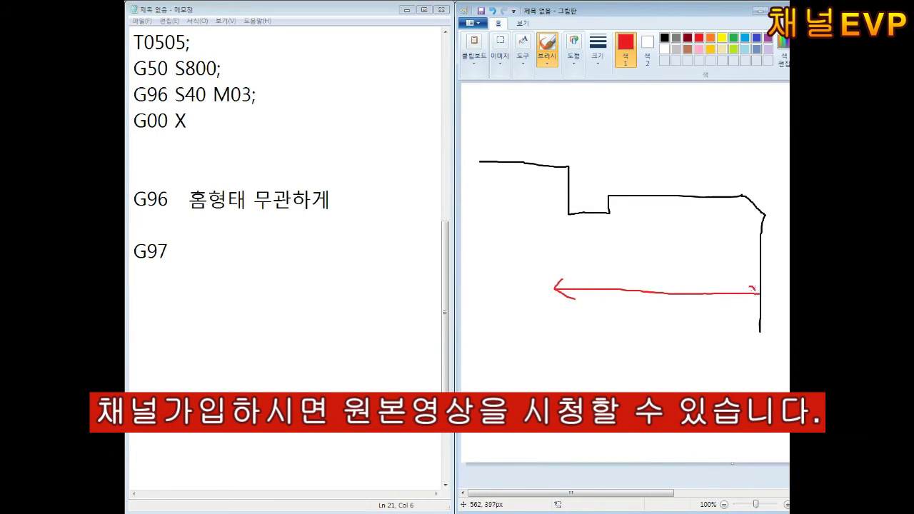
pyautogui.moveTo(633, 264); pyautogui.dragTo(647, 280)
pyautogui.moveTo(662, 266); pyautogui.dragTo(663, 264)
pyautogui.moveTo(563, 123); pyautogui.dragTo(602, 123)
pyautogui.moveTo(603, 90); pyautogui.dragTo(603, 151)
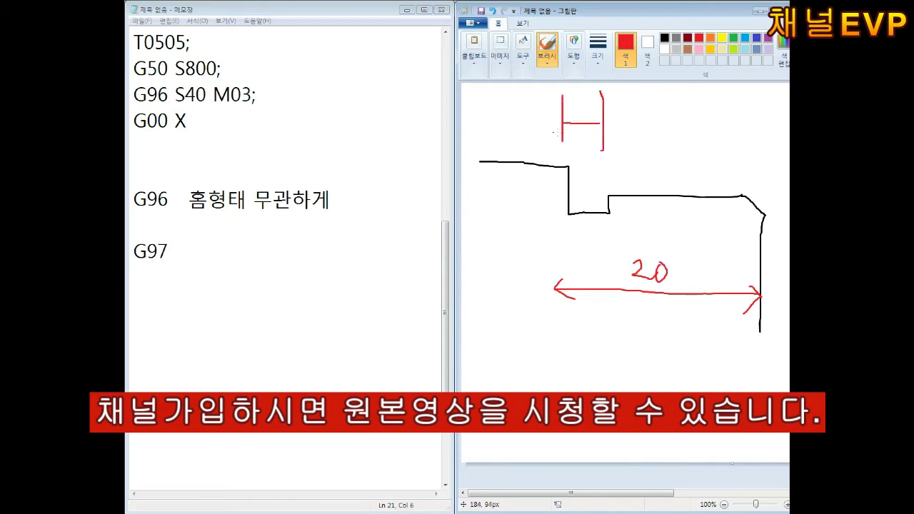
pyautogui.moveTo(606, 224); pyautogui.dragTo(605, 214)
# - Add red ⌀30 and ⌀26 diameter callouts at the right end and the groove
pyautogui.moveTo(703, 209); pyautogui.dragTo(696, 357)
pyautogui.moveTo(726, 236); pyautogui.dragTo(716, 265)
pyautogui.moveTo(734, 236); pyautogui.dragTo(733, 264)
pyautogui.moveTo(756, 236); pyautogui.dragTo(757, 252)
pyautogui.moveTo(530, 228); pyautogui.dragTo(548, 228)
pyautogui.moveTo(538, 221); pyautogui.dragTo(507, 360)
pyautogui.moveTo(529, 319); pyautogui.dragTo(511, 337)
pyautogui.moveTo(550, 325); pyautogui.dragTo(569, 336)
pyautogui.moveTo(585, 307); pyautogui.dragTo(572, 347)
# - Draw the purple ⌀40 shoulder label and the tool's approach path to the groove
pyautogui.click(734, 37)
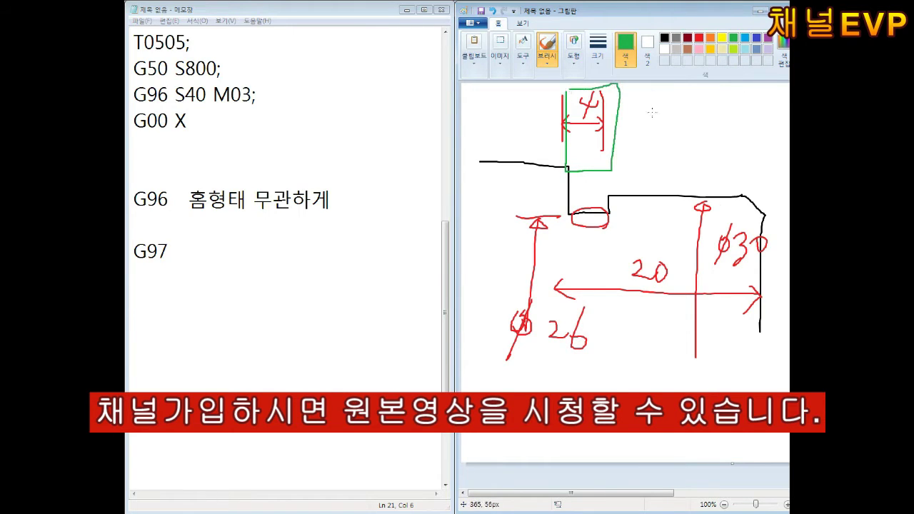
pyautogui.click(756, 37)
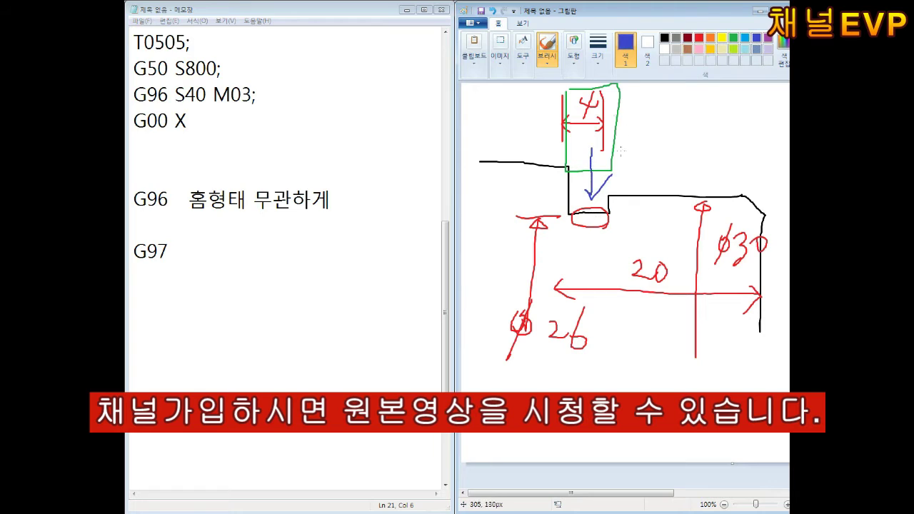
pyautogui.click(768, 37)
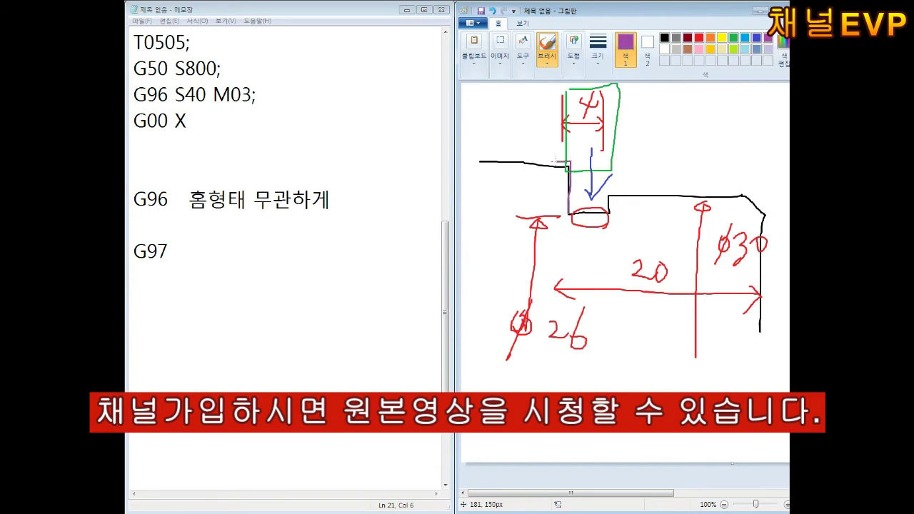
pyautogui.moveTo(563, 163); pyautogui.dragTo(491, 158)
pyautogui.moveTo(477, 215); pyautogui.dragTo(486, 245)
pyautogui.moveTo(500, 212)
pyautogui.mouseDown()
pyautogui.moveTo(508, 243)
pyautogui.moveTo(519, 225)
pyautogui.mouseUp()
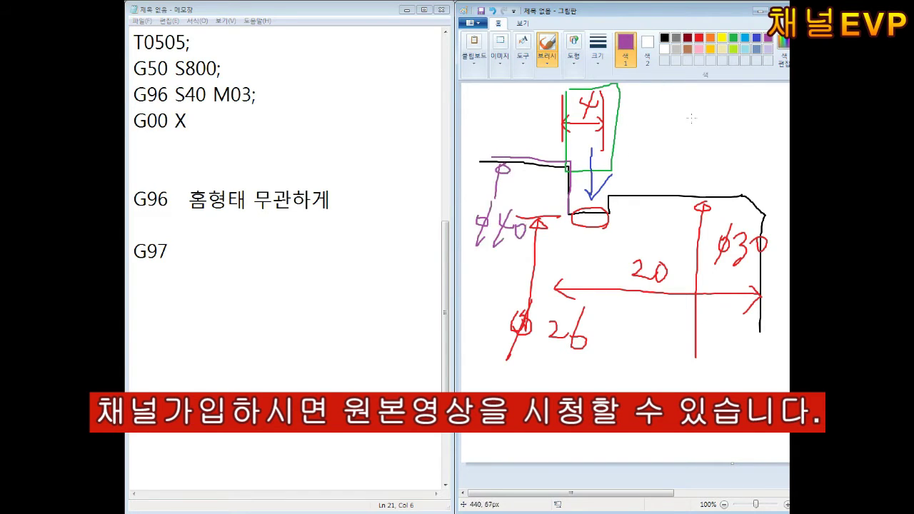
pyautogui.moveTo(758, 130); pyautogui.dragTo(547, 178)
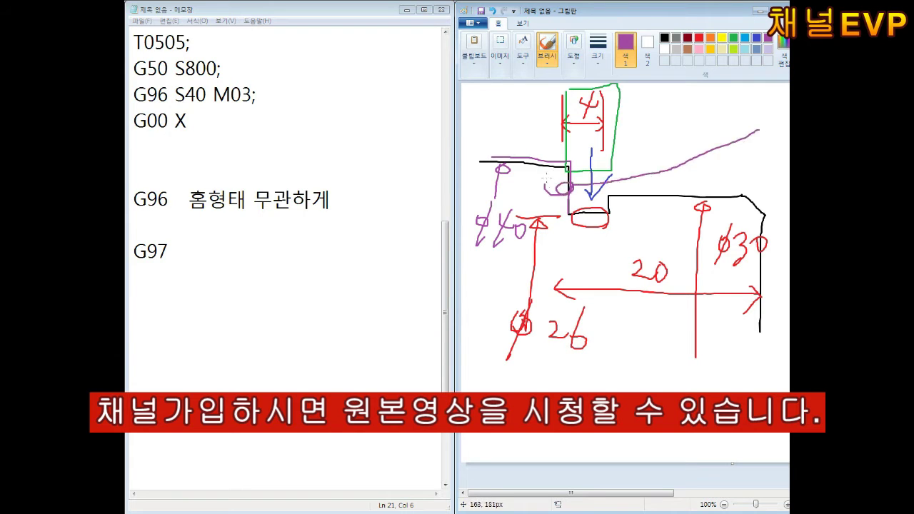
# - Finish the approach line G00 X44. Z-20.; and mark the sketch in red
pyautogui.write('4. Z-')
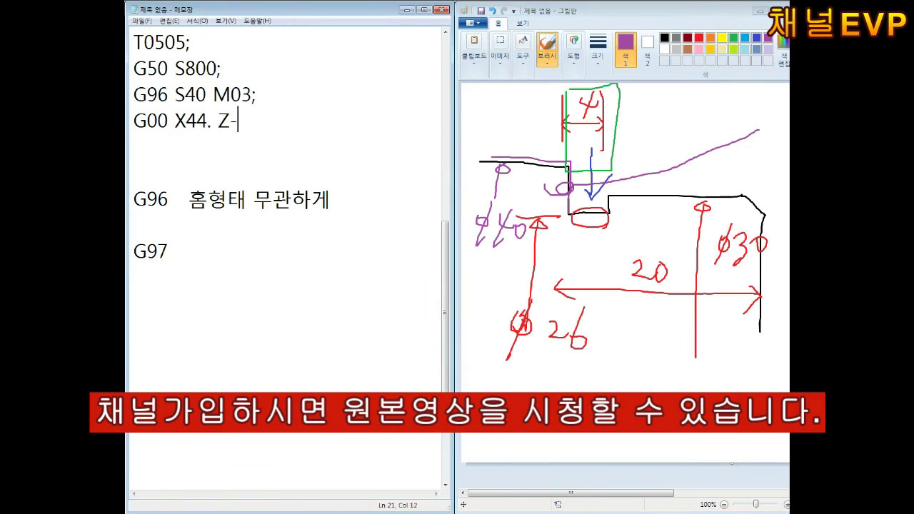
pyautogui.write('20.;')
pyautogui.press('Return')
pyautogui.click(700, 38)
pyautogui.moveTo(568, 215); pyautogui.dragTo(568, 393)
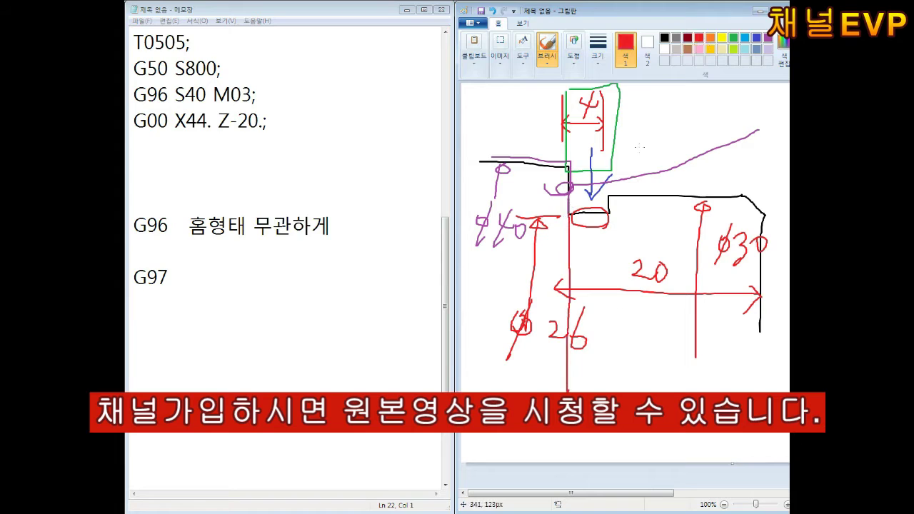
pyautogui.moveTo(681, 103); pyautogui.dragTo(691, 104)
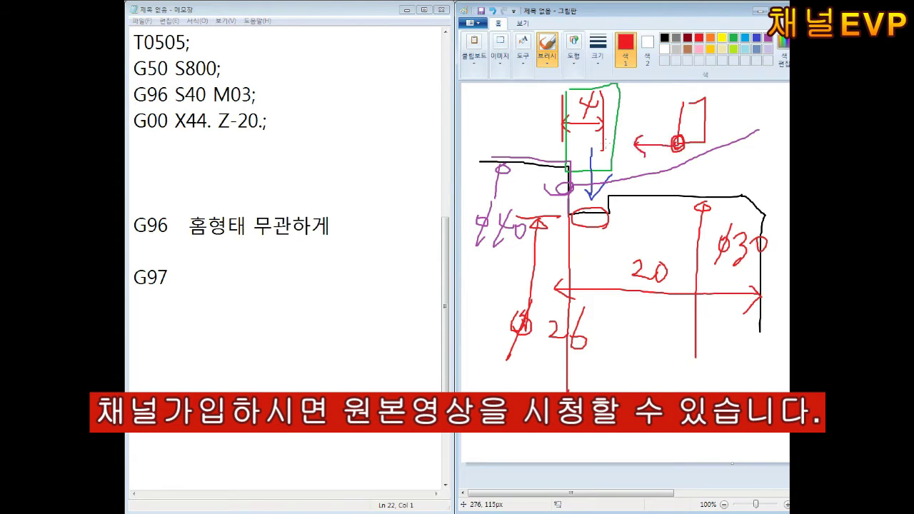
# - Add the plunge line G01 X26. F0.1 M08; below the approach
pyautogui.moveTo(138, 127); pyautogui.dragTo(302, 137)
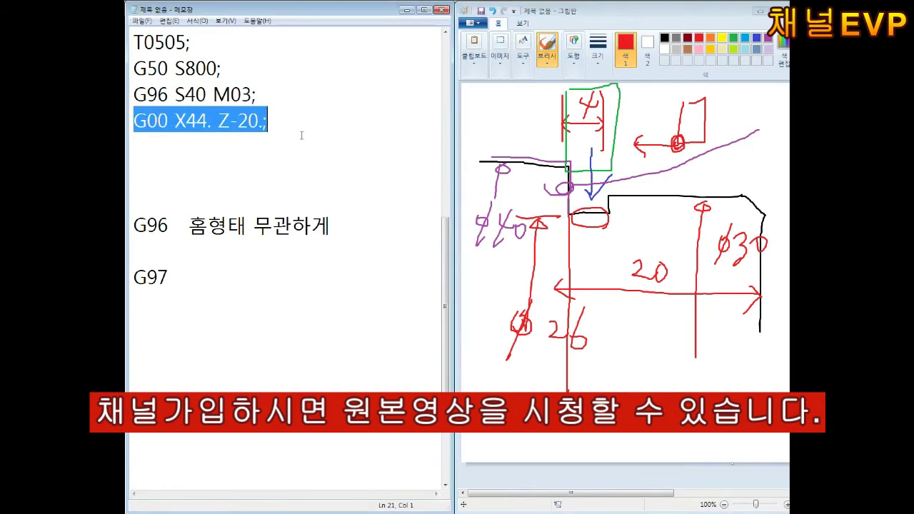
pyautogui.click(302, 136)
pyautogui.write('G01 X26.')
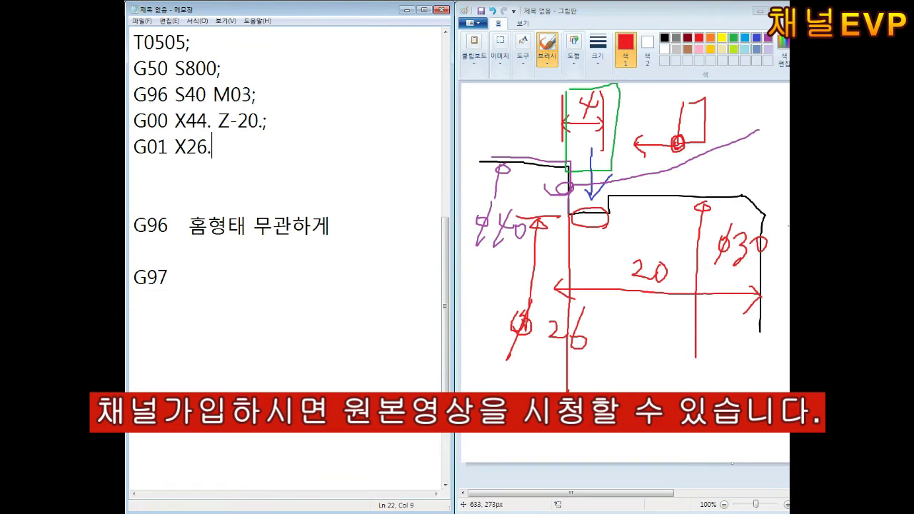
pyautogui.moveTo(557, 299); pyautogui.dragTo(607, 361)
pyautogui.write('F0.1 M08')
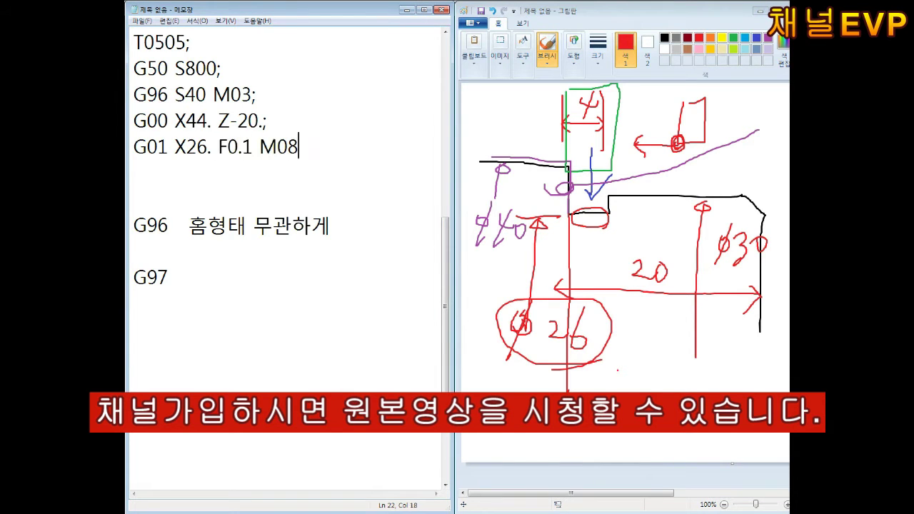
pyautogui.write(';')
pyautogui.press('Return')
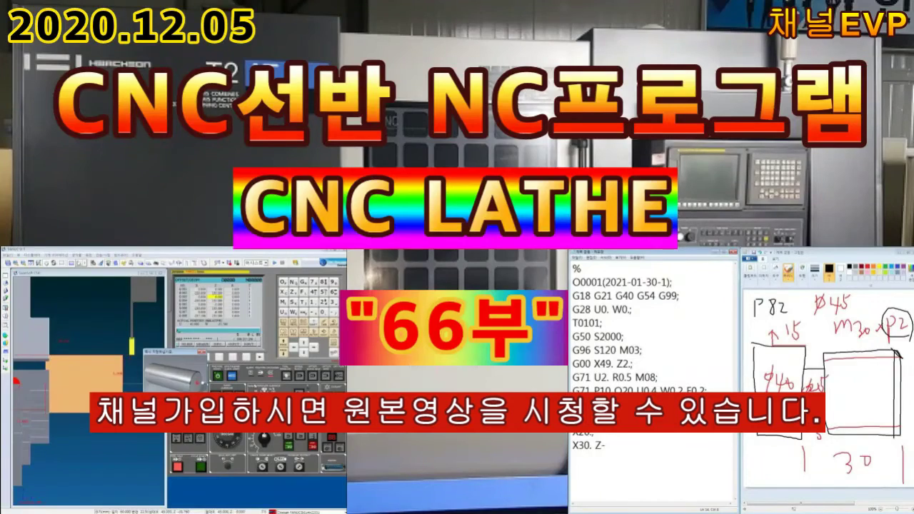
# - Add X44. M09;, G00 X150. Z150.;, M05 T0500; and M01; to finish the block
pyautogui.write('X44. ')
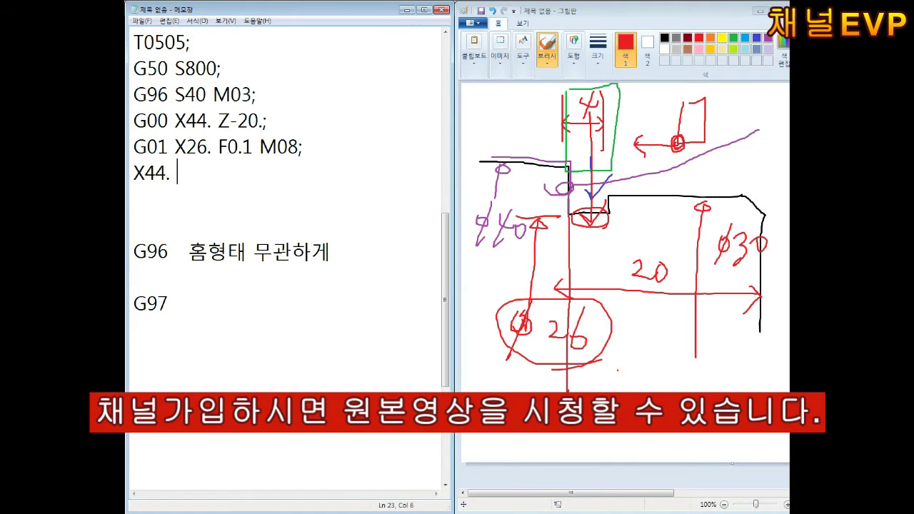
pyautogui.write('M09;')
pyautogui.press('Return')
pyautogui.write('G00 X150. Z150.;')
pyautogui.press('Return')
pyautogui.write('M05 ')
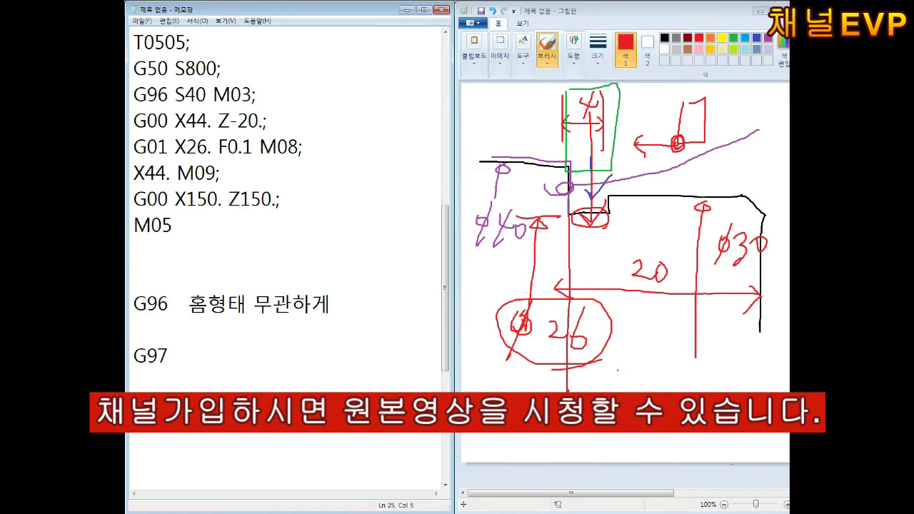
pyautogui.write('T0500;')
pyautogui.press('Return')
pyautogui.write('M01;')
pyautogui.press('Return')
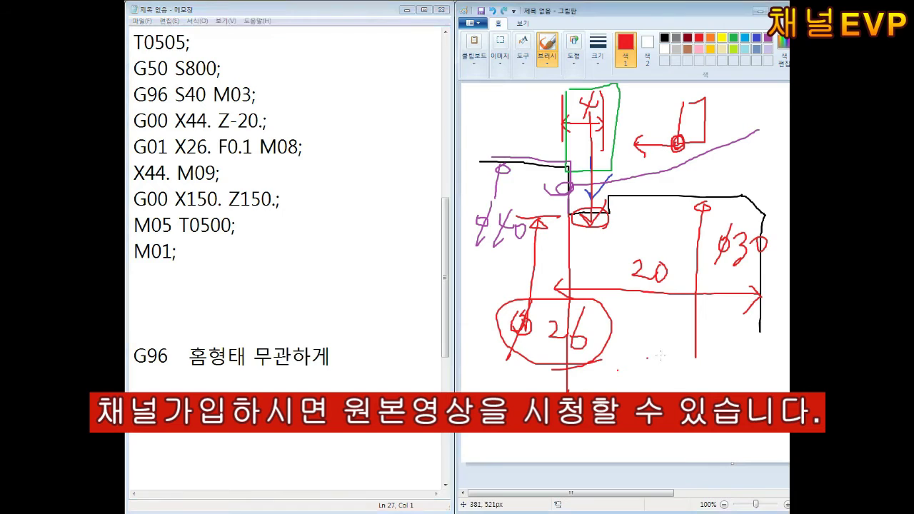
# - Write the label P82 in black and sketch the part outline with its neck and right section
pyautogui.moveTo(483, 134)
pyautogui.mouseDown()
pyautogui.moveTo(492, 111)
pyautogui.moveTo(519, 105)
pyautogui.mouseUp()
pyautogui.moveTo(530, 110); pyautogui.dragTo(546, 127)
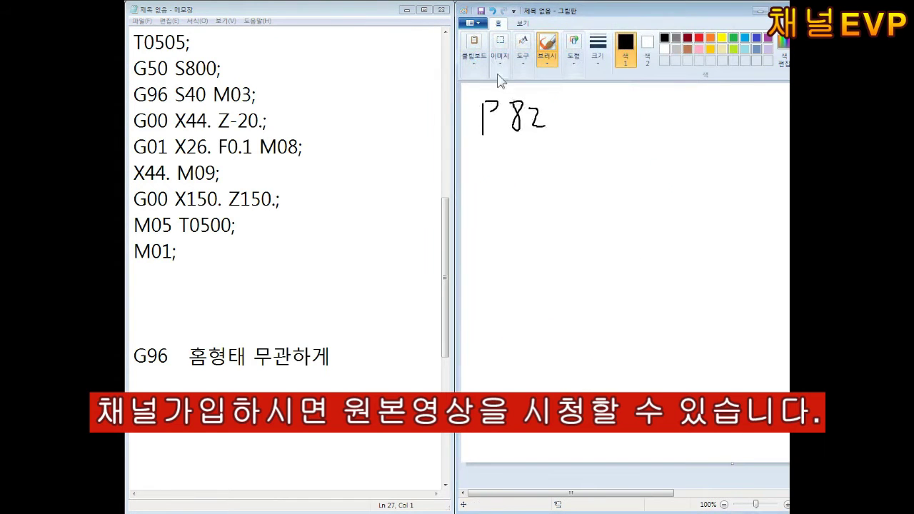
pyautogui.moveTo(477, 185)
pyautogui.mouseDown()
pyautogui.moveTo(564, 193)
pyautogui.moveTo(480, 199)
pyautogui.mouseUp()
pyautogui.moveTo(616, 234)
pyautogui.mouseDown()
pyautogui.moveTo(573, 323)
pyautogui.moveTo(756, 200)
pyautogui.moveTo(625, 360)
pyautogui.mouseUp()
# - In red, annotate the M30xP2 thread callout and the Ø25 neck and Ø40 left-section diameters
pyautogui.click(700, 37)
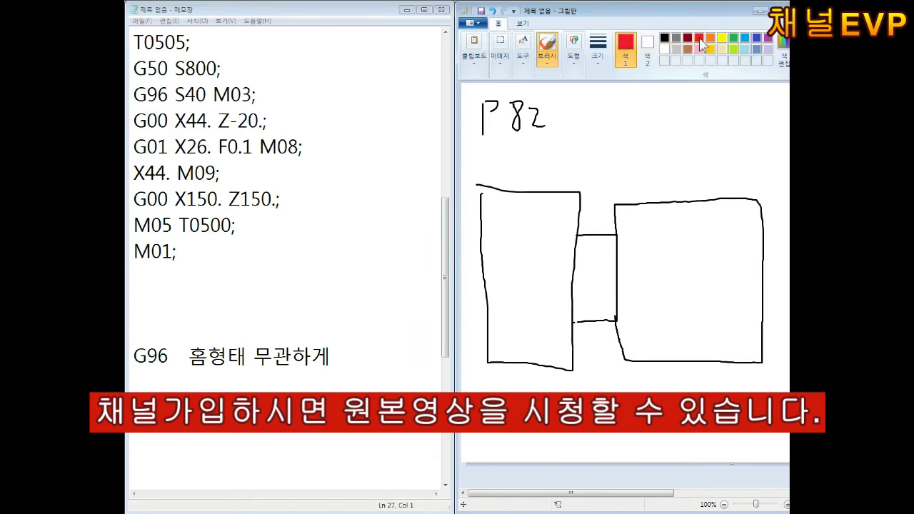
pyautogui.moveTo(636, 168); pyautogui.dragTo(668, 165)
pyautogui.moveTo(672, 146); pyautogui.dragTo(684, 172)
pyautogui.moveTo(735, 137); pyautogui.dragTo(740, 187)
pyautogui.moveTo(760, 141); pyautogui.dragTo(778, 153)
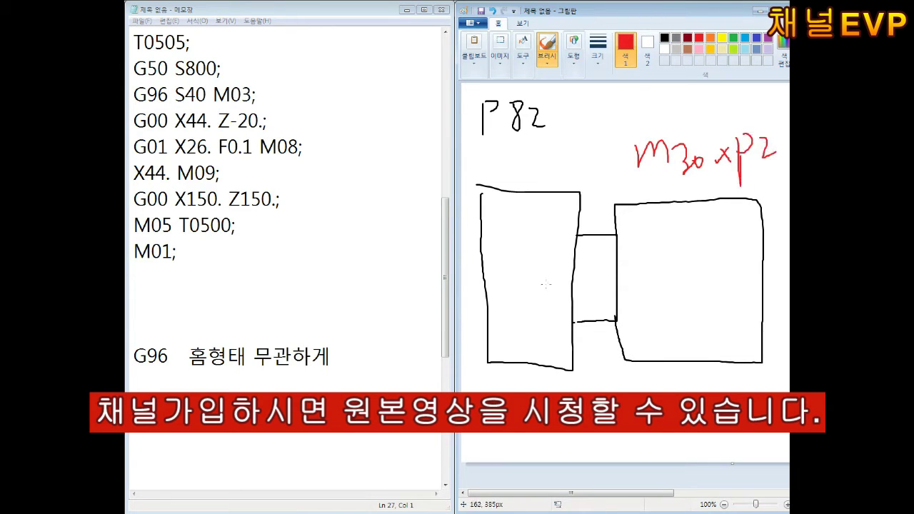
pyautogui.moveTo(584, 266); pyautogui.dragTo(597, 280)
pyautogui.moveTo(625, 247)
pyautogui.mouseDown()
pyautogui.moveTo(606, 280)
pyautogui.moveTo(586, 272)
pyautogui.mouseUp()
pyautogui.moveTo(593, 255); pyautogui.dragTo(567, 302)
pyautogui.moveTo(517, 230); pyautogui.dragTo(506, 283)
pyautogui.moveTo(530, 242); pyautogui.dragTo(540, 266)
pyautogui.moveTo(533, 247); pyautogui.dragTo(528, 287)
pyautogui.moveTo(550, 256); pyautogui.dragTo(549, 258)
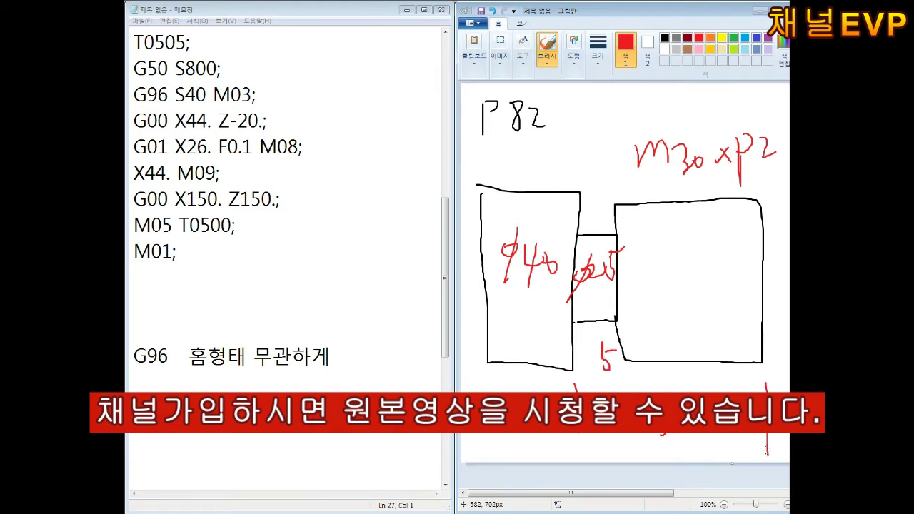
# - Add the 15 length, the Ø45 stock diameter and red thread lines in the right section
pyautogui.moveTo(580, 190)
pyautogui.mouseDown()
pyautogui.moveTo(514, 161)
pyautogui.moveTo(547, 170)
pyautogui.mouseUp()
pyautogui.moveTo(568, 144); pyautogui.dragTo(558, 179)
pyautogui.moveTo(608, 93); pyautogui.dragTo(597, 132)
pyautogui.moveTo(641, 97); pyautogui.dragTo(657, 122)
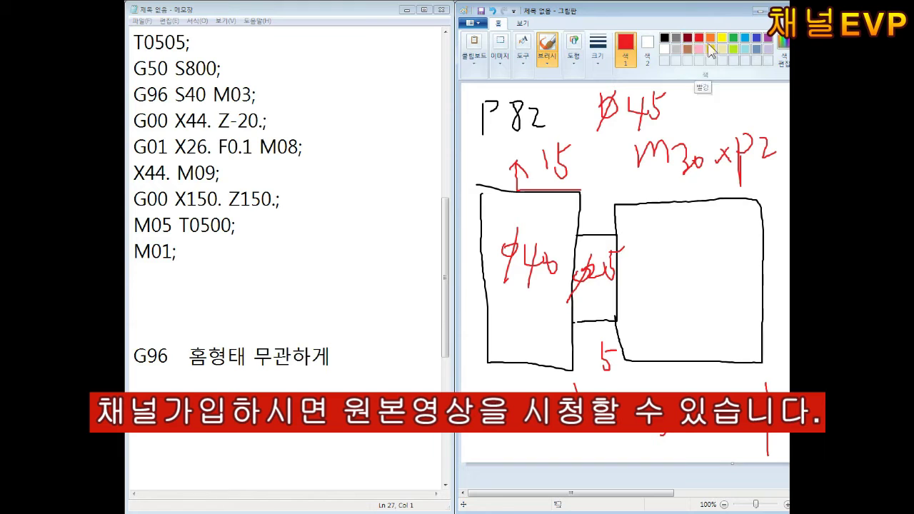
pyautogui.moveTo(618, 215); pyautogui.dragTo(763, 212)
pyautogui.moveTo(624, 350); pyautogui.dragTo(762, 346)
# - Draw the thread end line and corner chamfer in black, and circle the P2 pitch
pyautogui.click(665, 37)
pyautogui.moveTo(750, 200); pyautogui.dragTo(750, 363)
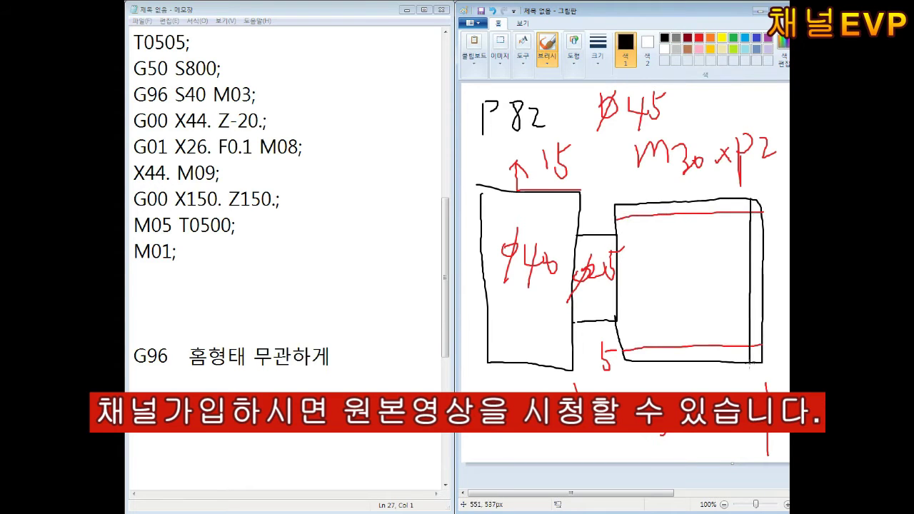
pyautogui.moveTo(744, 195); pyautogui.dragTo(767, 215)
pyautogui.moveTo(740, 170); pyautogui.dragTo(785, 155)
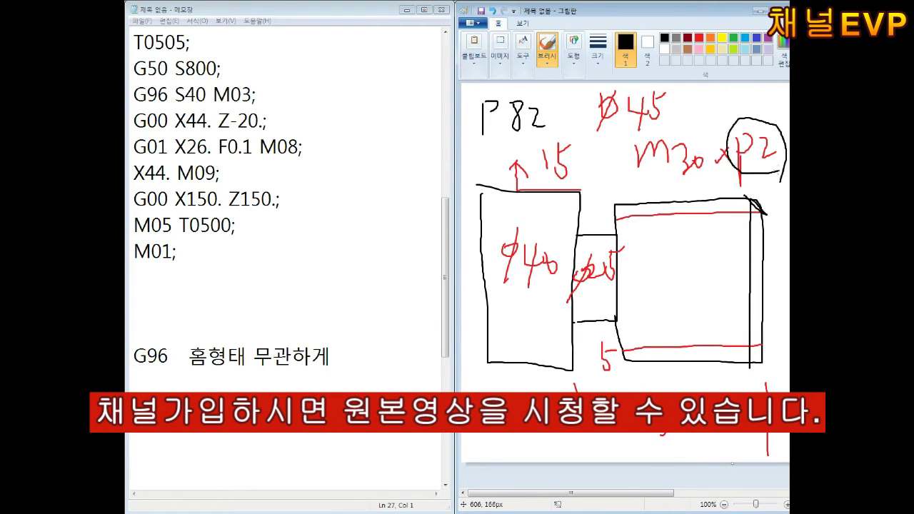
pyautogui.click(142, 21)
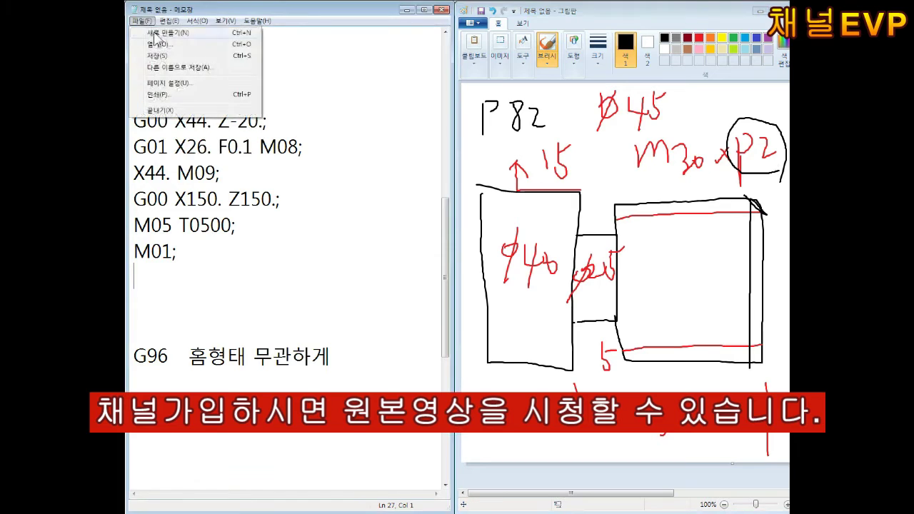
pyautogui.click(157, 32)
pyautogui.write('%')
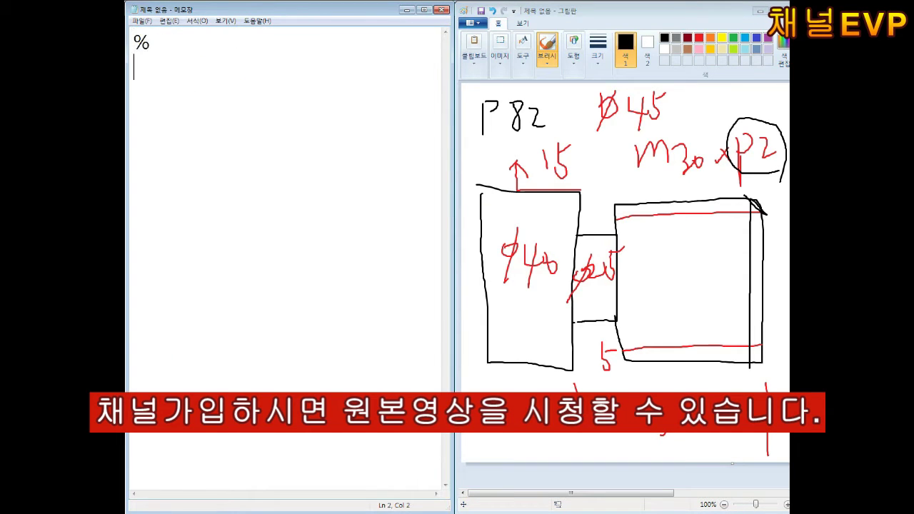
pyautogui.write('O0001(2021-0')
pyautogui.press('BackSpace')
pyautogui.write('1-01-')
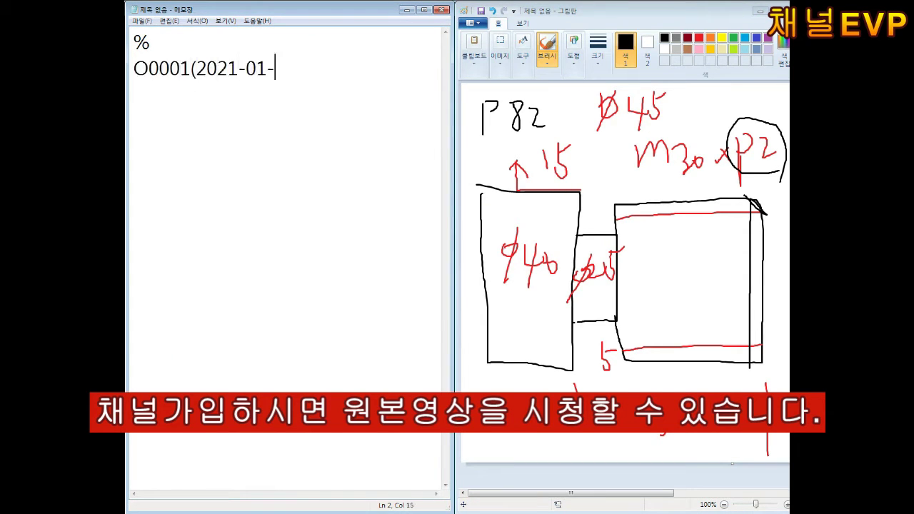
pyautogui.write('30-A1')
pyautogui.press('BackSpace')
pyautogui.press('BackSpace')
pyautogui.write('1); G18 G21 G40 G54 G99; G2')
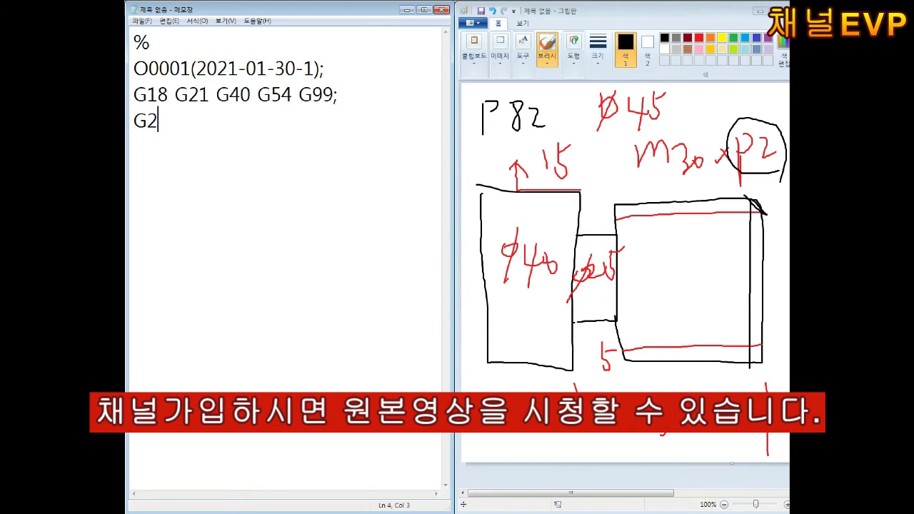
pyautogui.write('8 U0. W0.;l')
pyautogui.press('BackSpace')
# - Type the T0101 G71 roughing setup (G50 S2000, G96 S120, G71 P10 Q20) and contour to X30
pyautogui.write('T0101; G50 S2000; G96 S1')
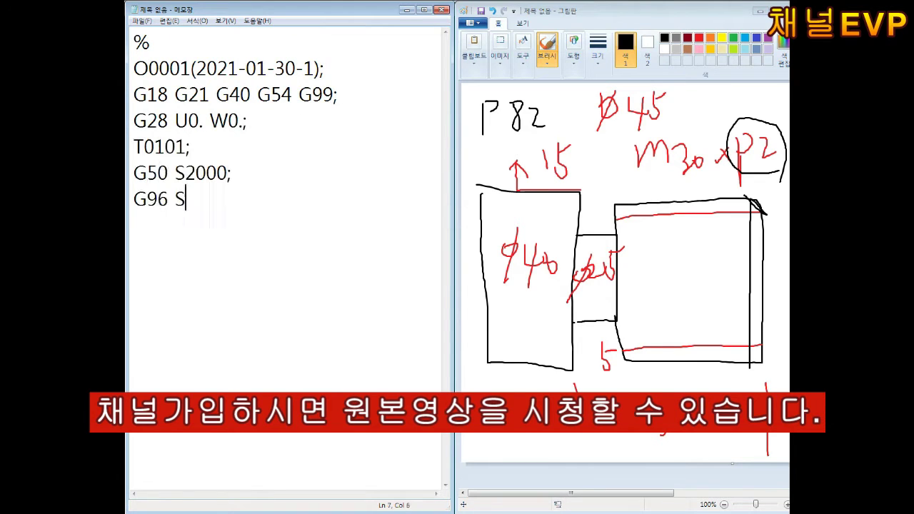
pyautogui.write('20 M03; G00 X49. Z2.')
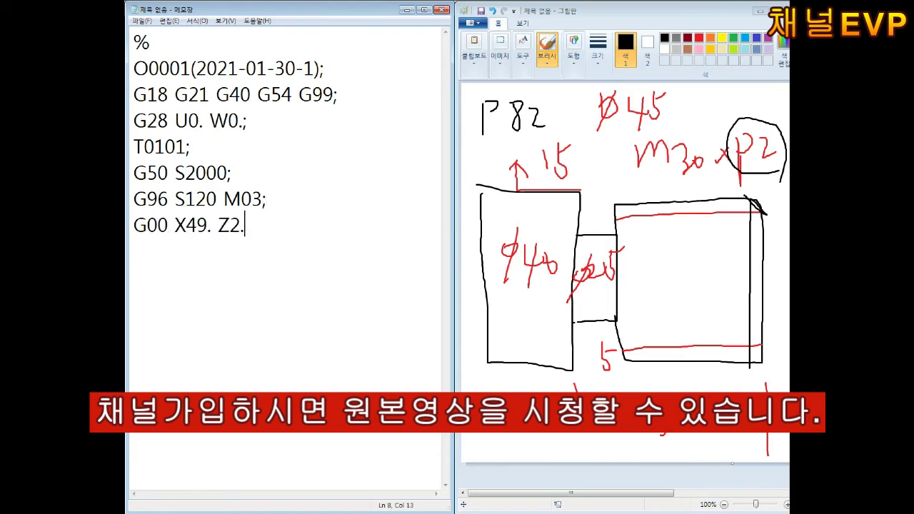
pyautogui.write('; G71 U2. R0.5 M08; G71 P10 Q20')
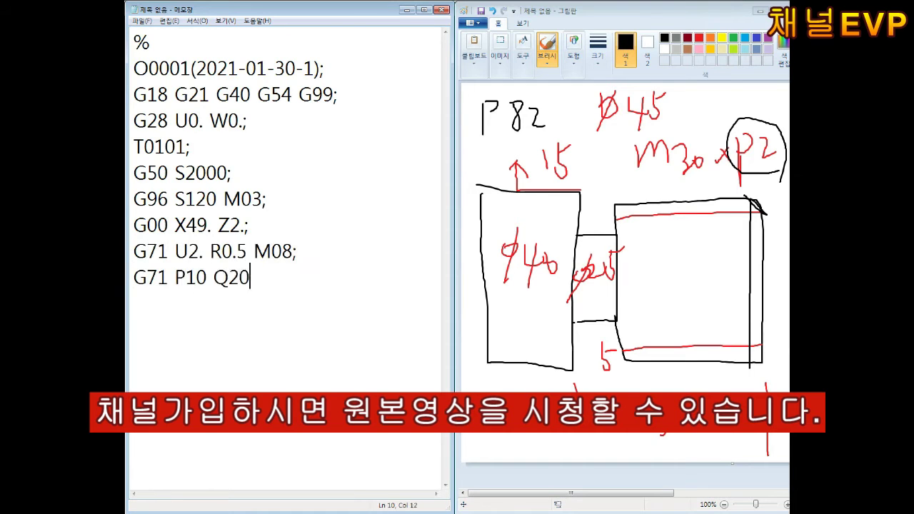
pyautogui.write(' U0.4 W0.2 F0.2; ')
pyautogui.write('N10 G42 G00 X-2. Z2.; G')
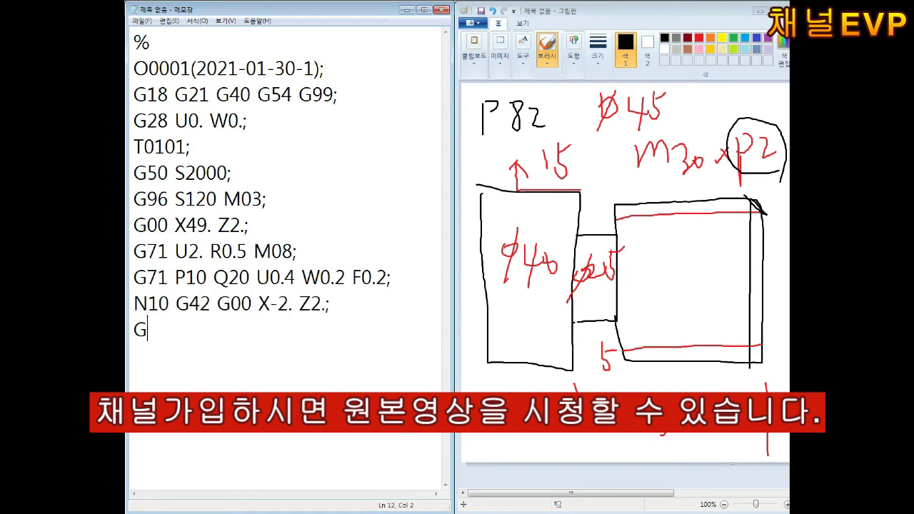
pyautogui.write('01 Z0.; X2')
pyautogui.write('6')
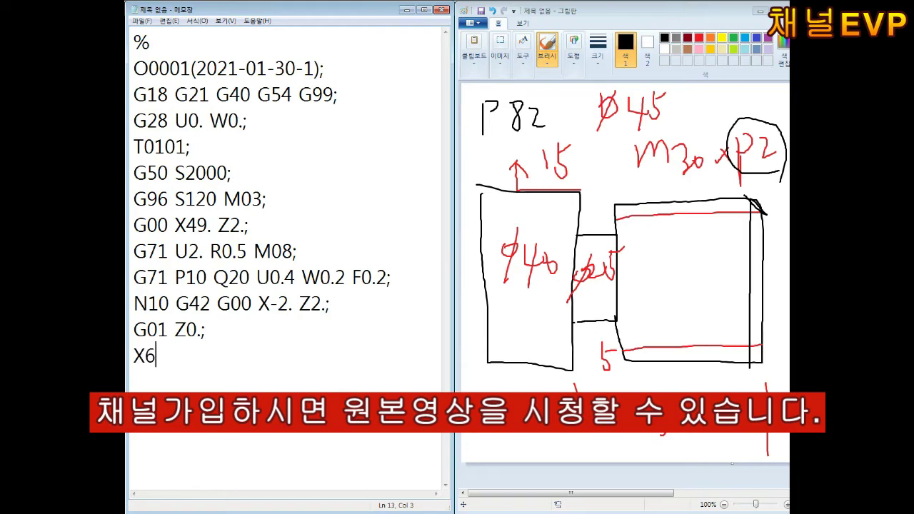
pyautogui.press('BackSpace')
pyautogui.write('26.; X30.')
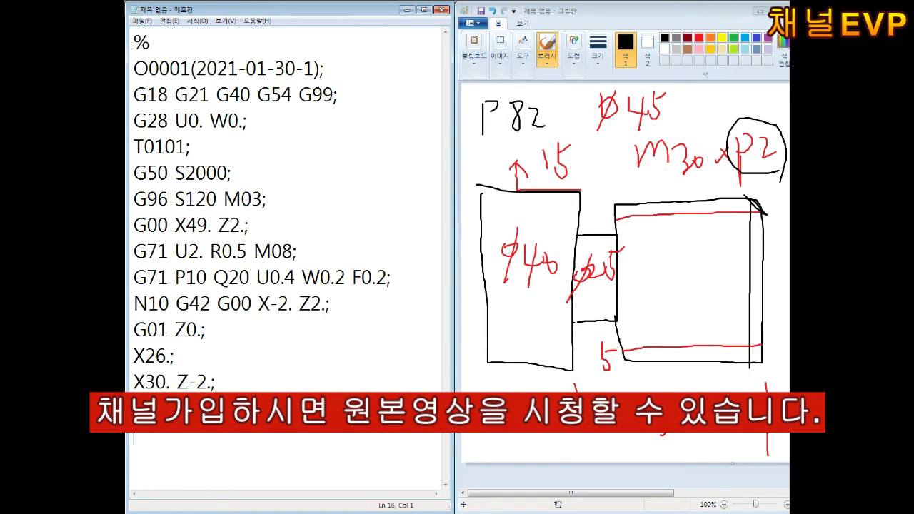
# - Trace the finishing tool path on the Paint sketch in green
pyautogui.click(581, 201)
pyautogui.click(733, 37)
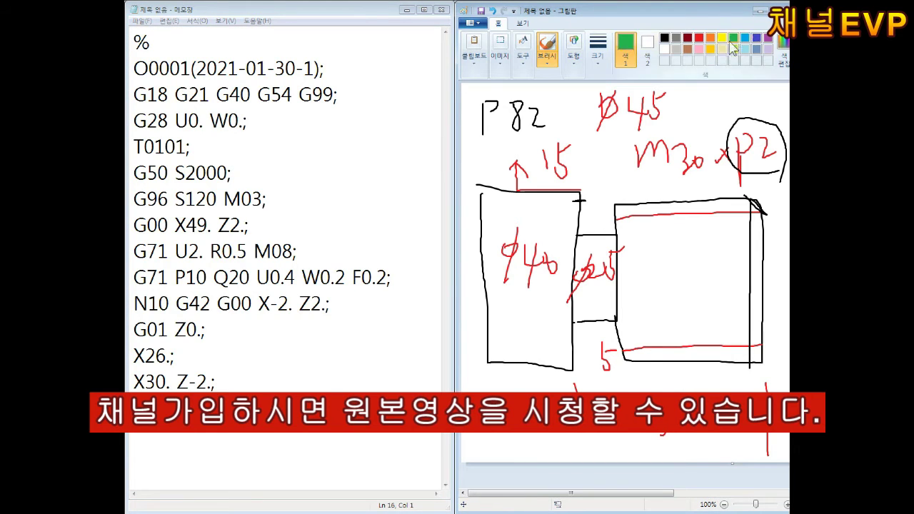
pyautogui.moveTo(637, 205)
pyautogui.mouseDown()
pyautogui.moveTo(586, 207)
pyautogui.moveTo(550, 179)
pyautogui.mouseUp()
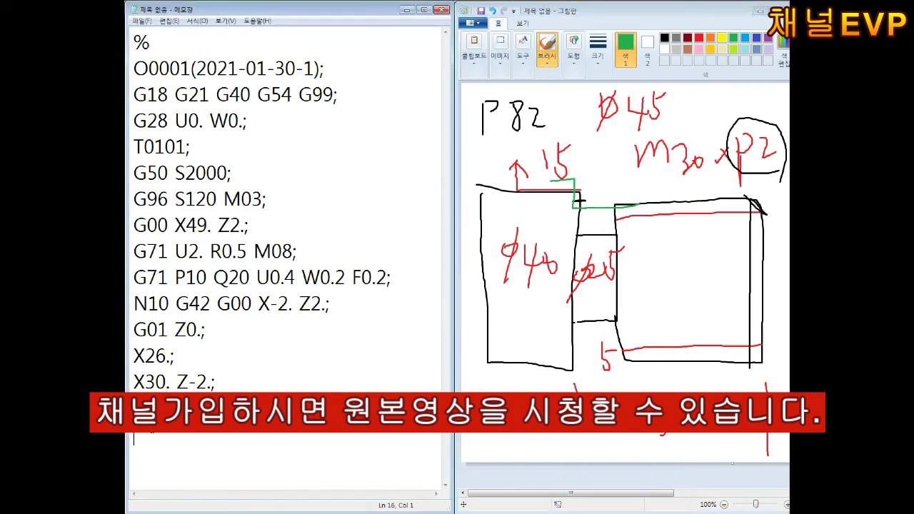
# - Finish the contour with X40. Z-30.5, Z-45., N20 G40 X49., then M05 T0100
pyautogui.write('X39.;X40. Z-')
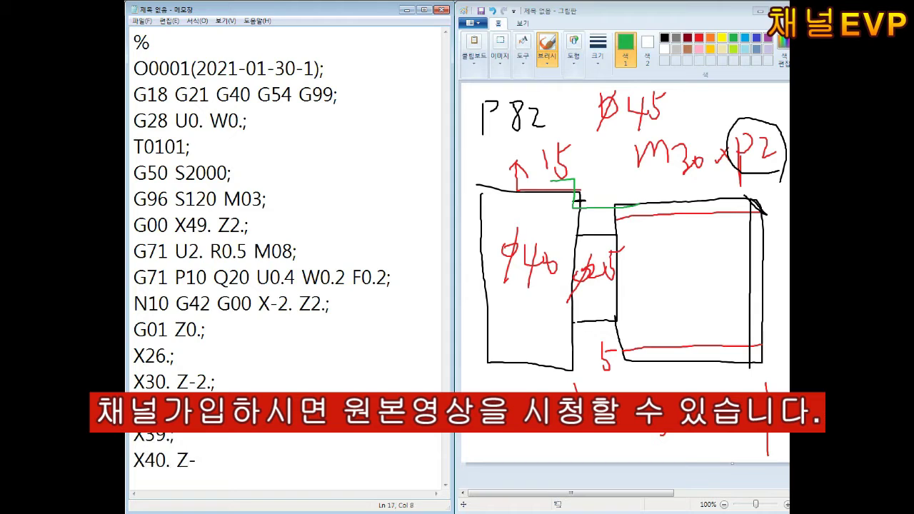
pyautogui.write('30.5;')
pyautogui.press('Return')
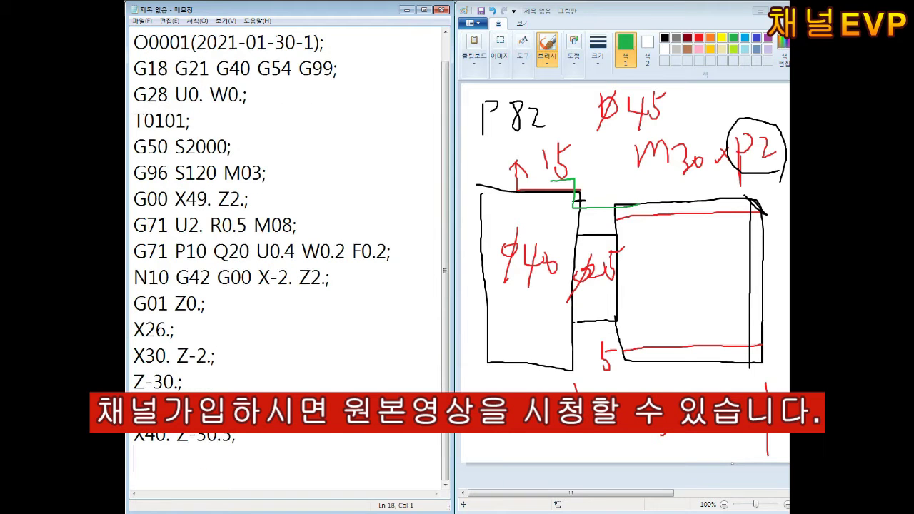
pyautogui.write('Z-45.;')
pyautogui.press('Return')
pyautogui.write('N20 G40 X49.;')
pyautogui.press('Return')
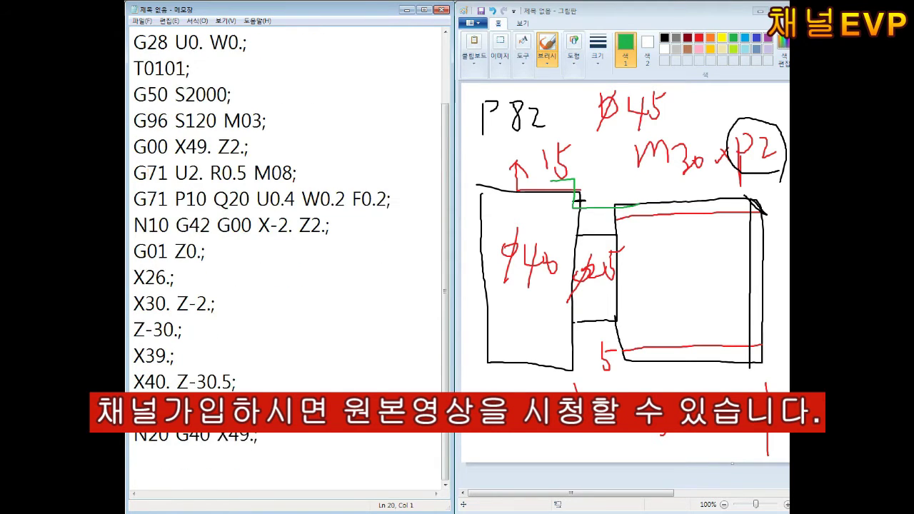
pyautogui.write('T0')
pyautogui.press('BackSpace')
pyautogui.press('BackSpace')
pyautogui.write('M05 T0')
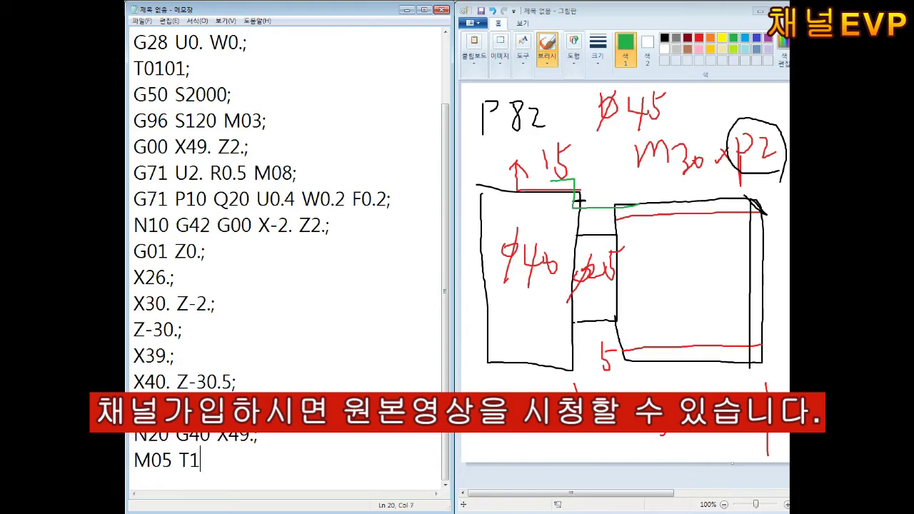
pyautogui.write('100;')
# - Add M01, T0303, G00 X49. Z2. and the G70 P10 Q20 F0.1 M08 finishing cycle
pyautogui.press('Return')
pyautogui.write('M01;')
pyautogui.press('Return')
pyautogui.write('T0303;')
pyautogui.press('Return')
pyautogui.write('G')
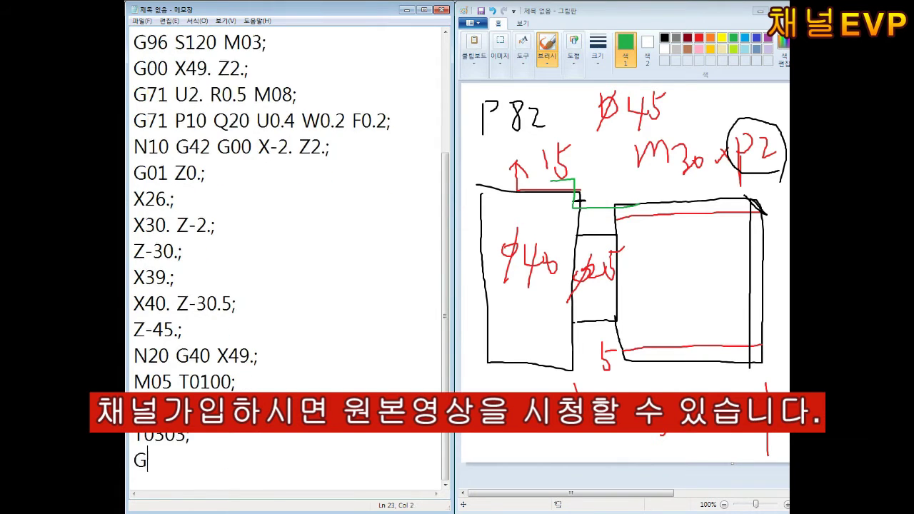
pyautogui.write('G00 X49. Z2.;')
pyautogui.press('Return')
pyautogui.write('G70')
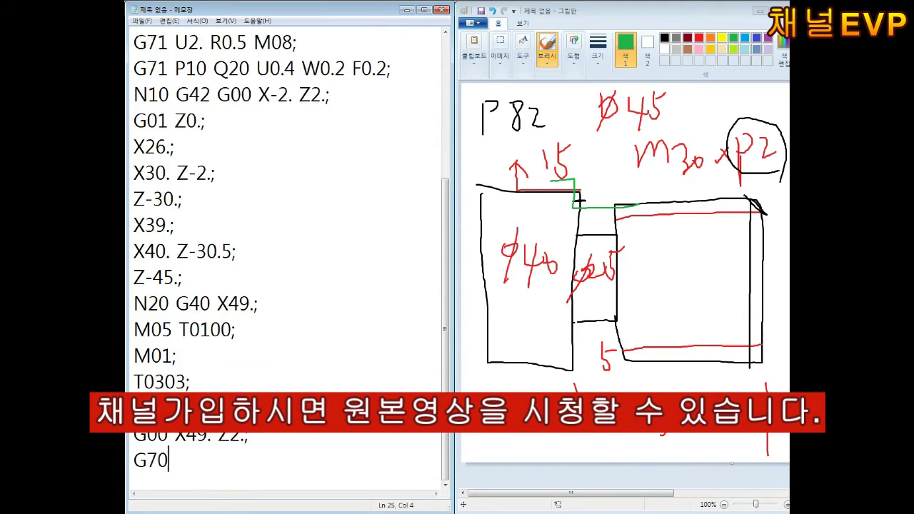
pyautogui.write(' P10 Q20 F0.1 M08')
# - Add the G00 X150. Z150. retract, M05 T0300, M01, then start T0505 with G50 S800, G96 S40, G00 X44. Z-30
pyautogui.press('Return')
pyautogui.write('G00 X150. Z185')
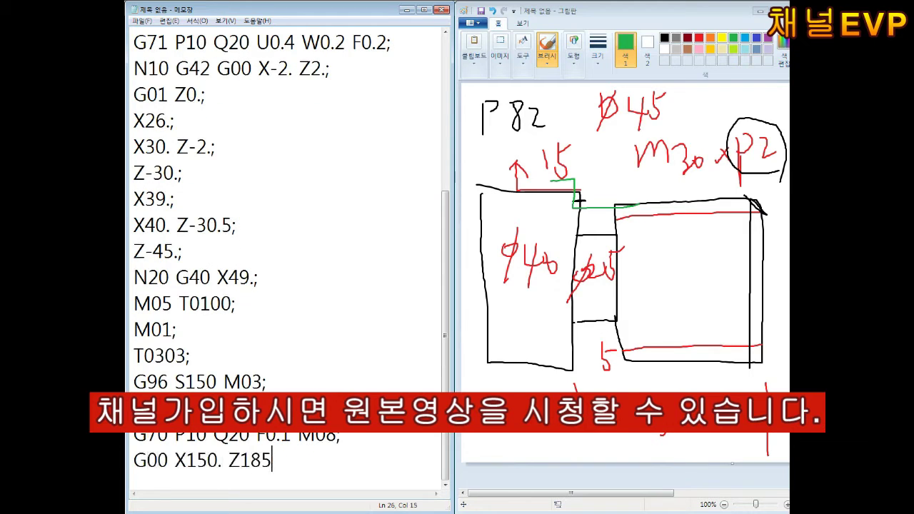
pyautogui.write('0. M09')
pyautogui.press('Return')
pyautogui.write('T0')
pyautogui.press('BackSpace')
pyautogui.press('BackSpace')
pyautogui.write('M0')
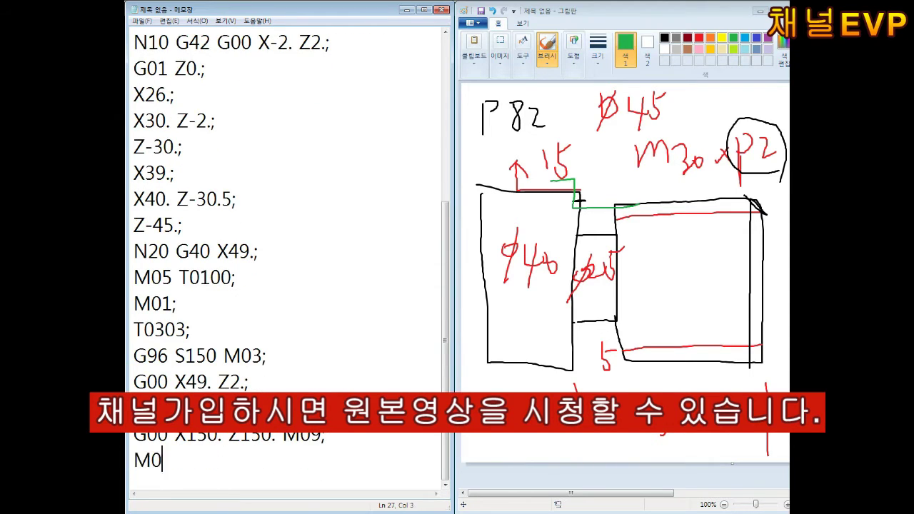
pyautogui.write('5 T0300;')
pyautogui.press('Return')
pyautogui.write('M01;')
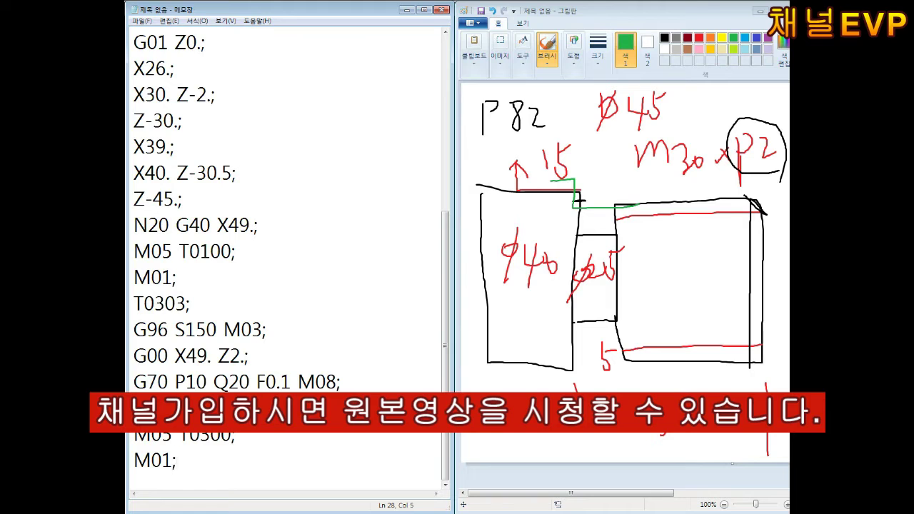
pyautogui.write(' T0505; G50 S3800; G96')
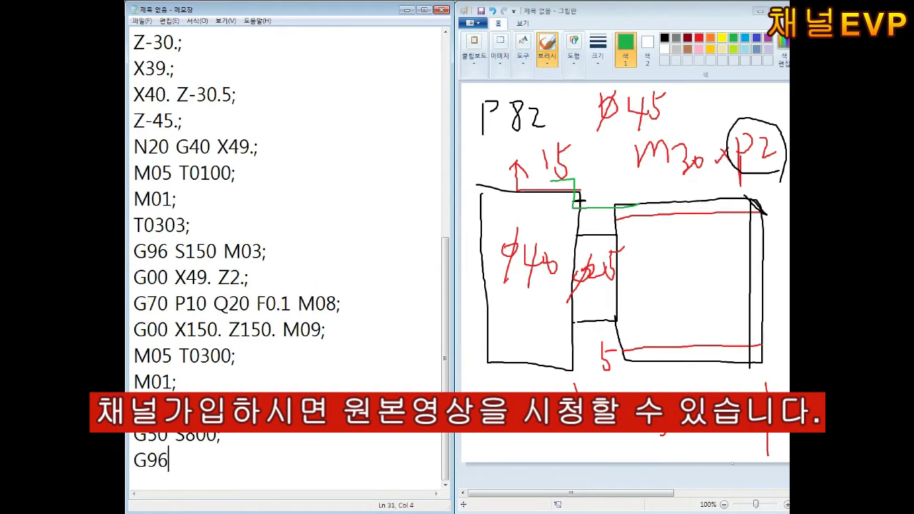
pyautogui.write(' S40 M03; G00 X')
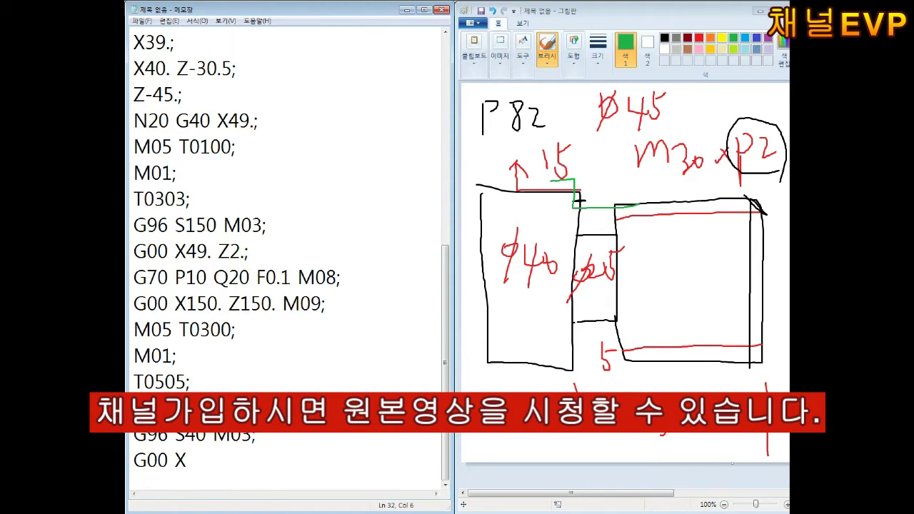
pyautogui.write('44. Z-3.0.;')
# - Mark the groove in blue on the sketch and type the G01 X25. F0.1 M08 plunge
pyautogui.press('Return')
pyautogui.click(745, 37)
pyautogui.moveTo(581, 143)
pyautogui.mouseDown()
pyautogui.moveTo(580, 182)
pyautogui.moveTo(583, 145)
pyautogui.mouseUp()
pyautogui.click(286, 461)
pyautogui.write('G01 X25.')
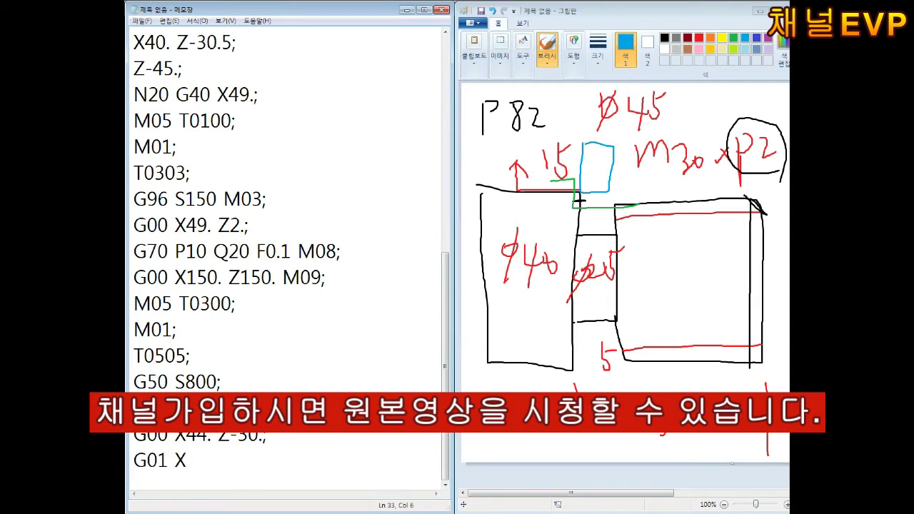
pyautogui.write(' F0.1 M08;')
pyautogui.press('Return')
pyautogui.write('X')
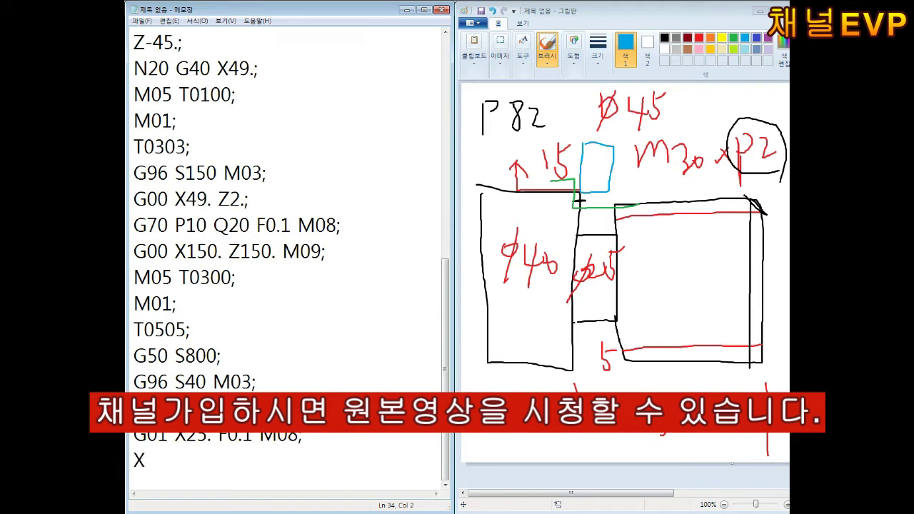
# - Circle the M30 callout, then add the X32. and Z-29. groove moves
pyautogui.moveTo(609, 147); pyautogui.dragTo(672, 203)
pyautogui.click(155, 462)
pyautogui.write('32')
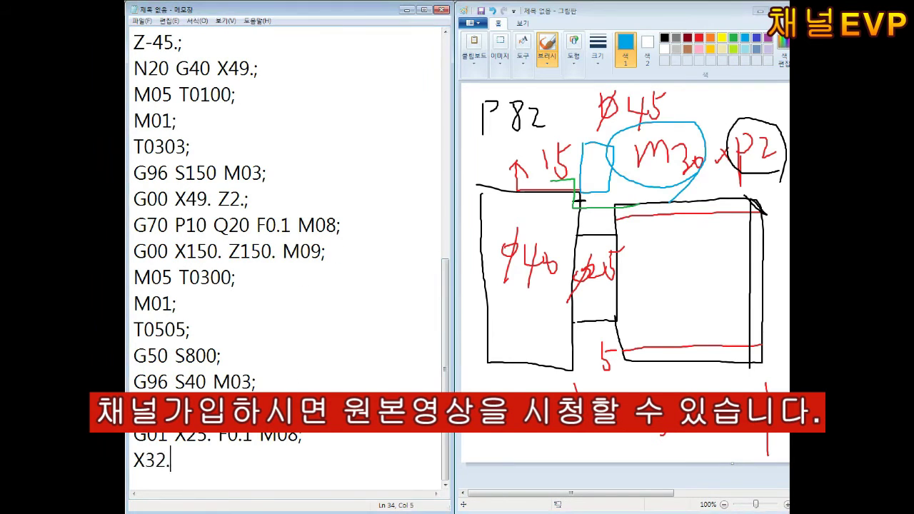
pyautogui.write('.;')
pyautogui.press('Return')
pyautogui.write('29.;')
pyautogui.press('Return')
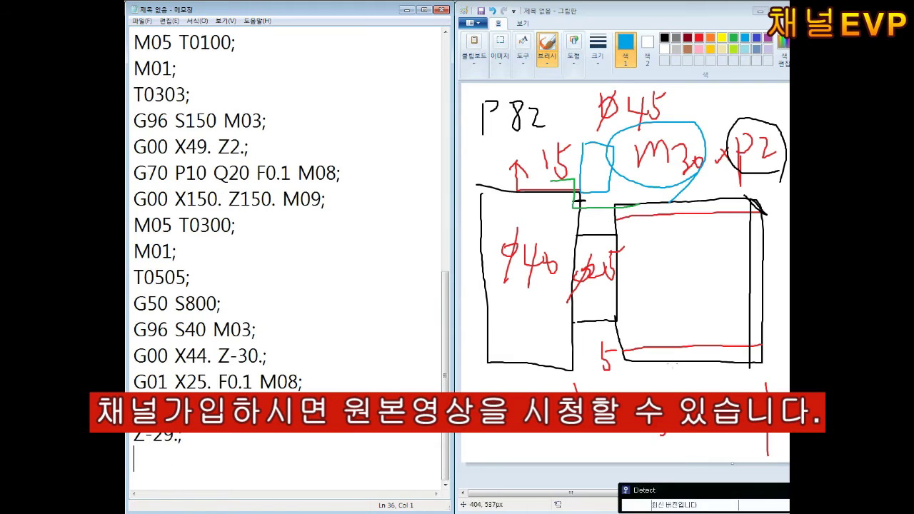
# - Circle the 5 groove dimension, write a blue 4, then add the X25. and X32. moves
pyautogui.moveTo(615, 336); pyautogui.dragTo(575, 386)
pyautogui.moveTo(716, 227); pyautogui.dragTo(736, 256)
pyautogui.moveTo(716, 227); pyautogui.dragTo(703, 296)
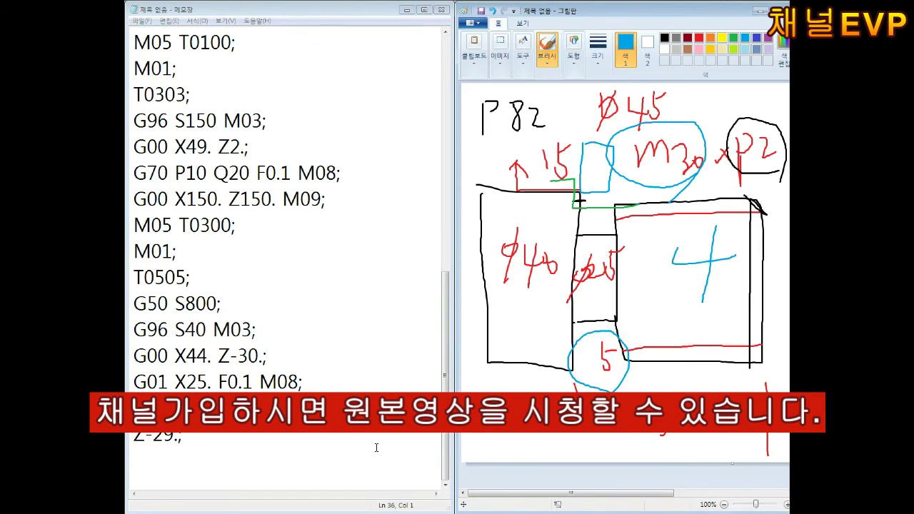
pyautogui.write('X25.;')
pyautogui.press('Return')
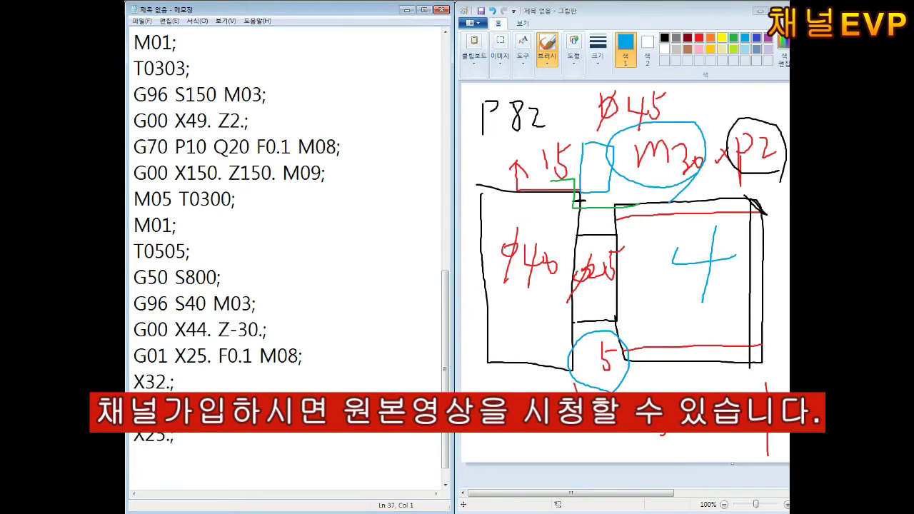
pyautogui.write('32.;')
pyautogui.press('Return')
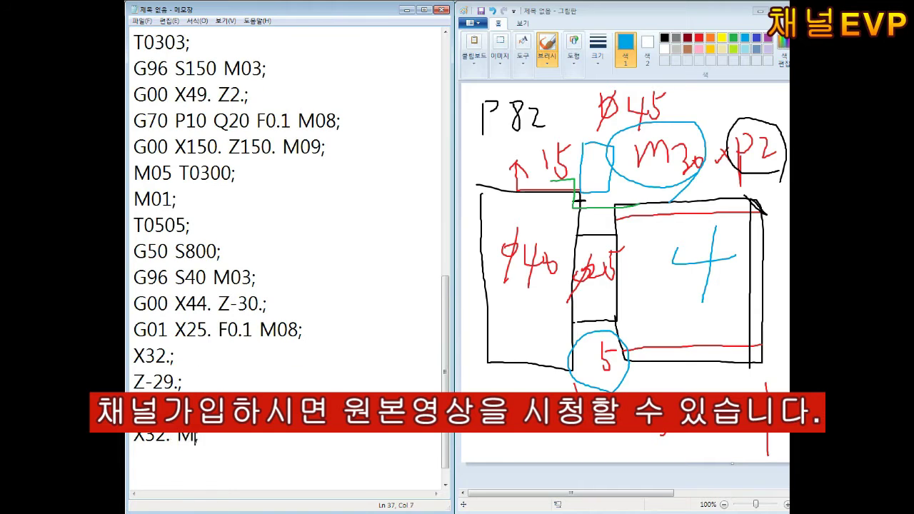
# - Finish the groove block with M09, a G00 X150. Z150. retract and M05 T0500
pyautogui.write('09;')
pyautogui.press('Return')
pyautogui.write('G00 X150. Z150.;')
pyautogui.press('Return')
pyautogui.write('M05 T05')
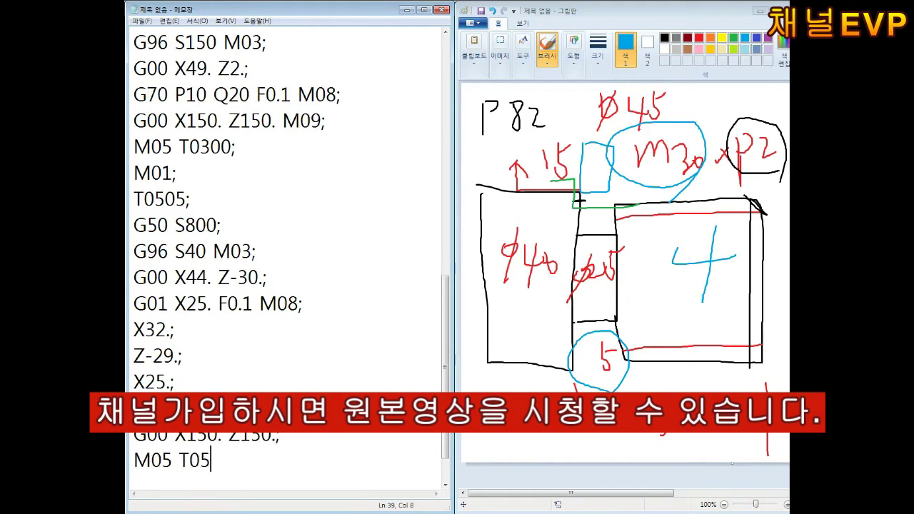
pyautogui.write('00;')
pyautogui.press('Return')
# - Add M01, then start the T0707 threading block with G97 S800 M03 and G00 X34. Z2
pyautogui.write('M01;')
pyautogui.press('Return')
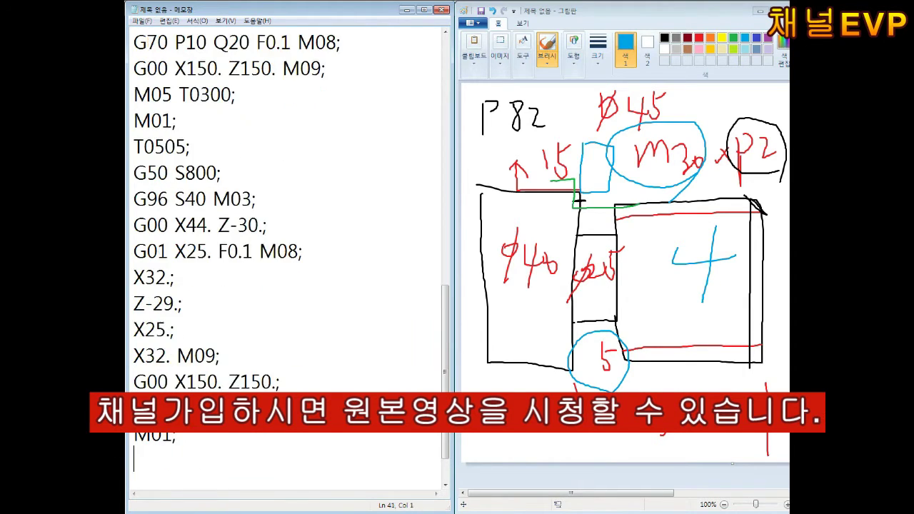
pyautogui.write('T0707;')
pyautogui.press('Return')
pyautogui.write('G97 S800 M03')
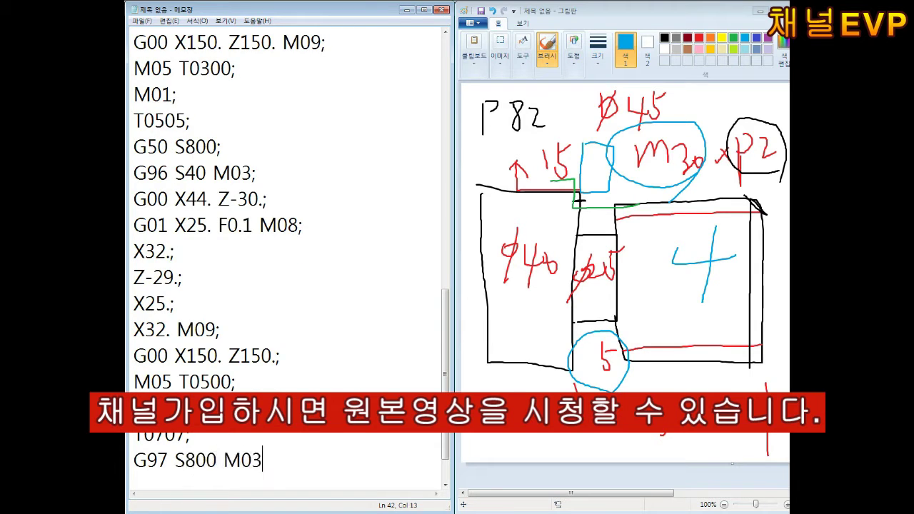
pyautogui.write(';')
pyautogui.press('Return')
pyautogui.write('G00 X')
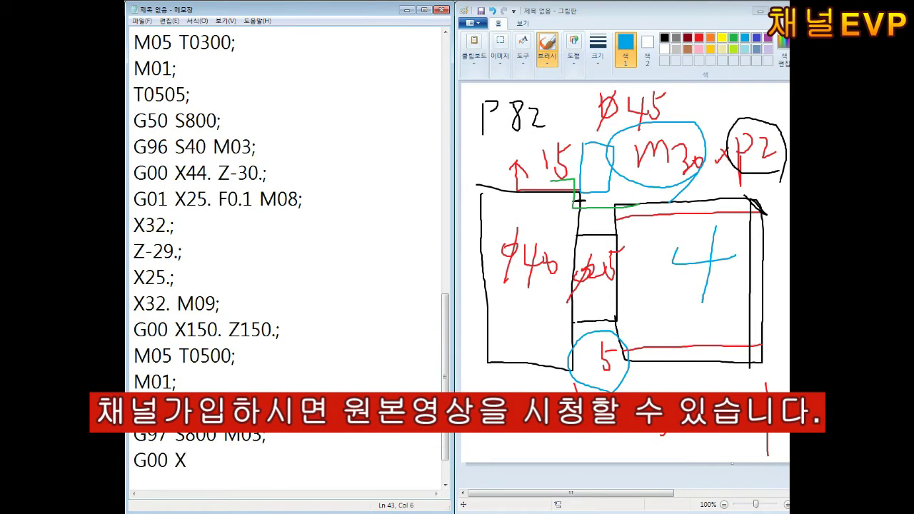
pyautogui.write('34. Z2.;')
pyautogui.press('Return')
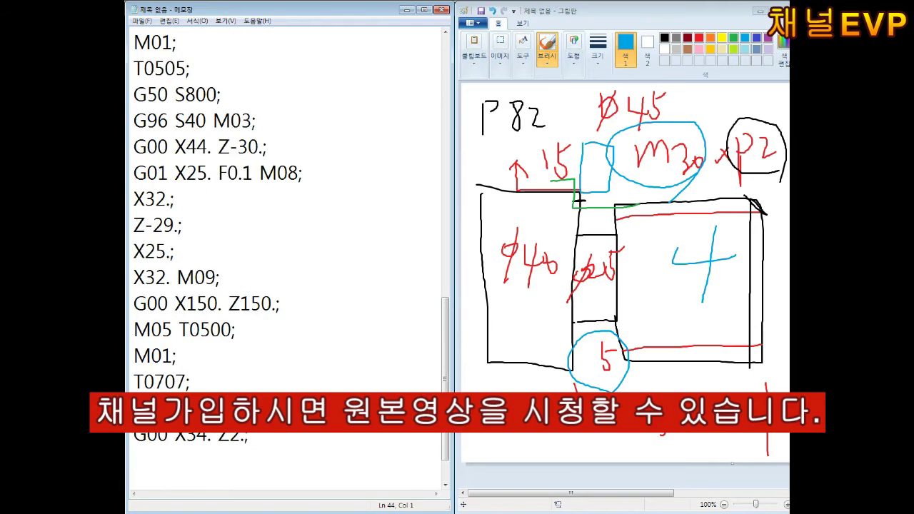
# - Type the G92 X29.5 Z-27.5 F2. thread passes down to X27.6, the retract, M05 T0700 and M02
pyautogui.write('G92 X29.')
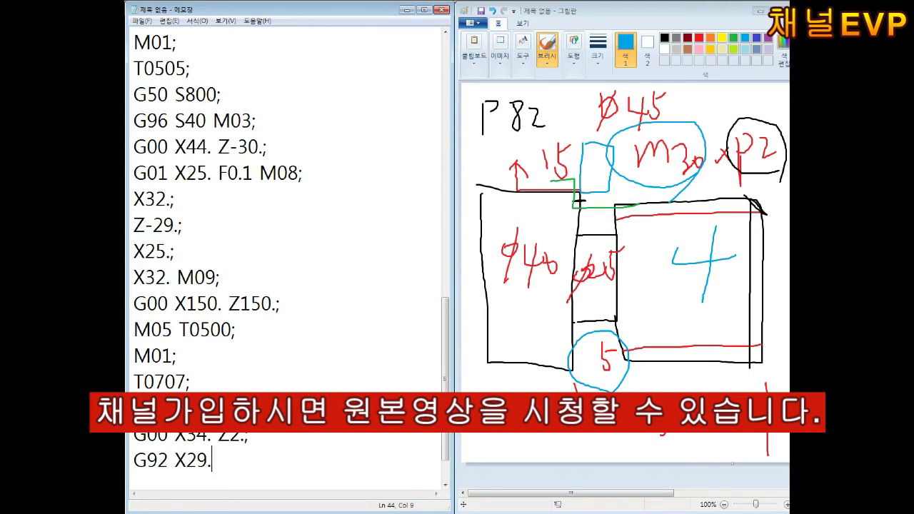
pyautogui.write('5 Z-27.5 F2. ')
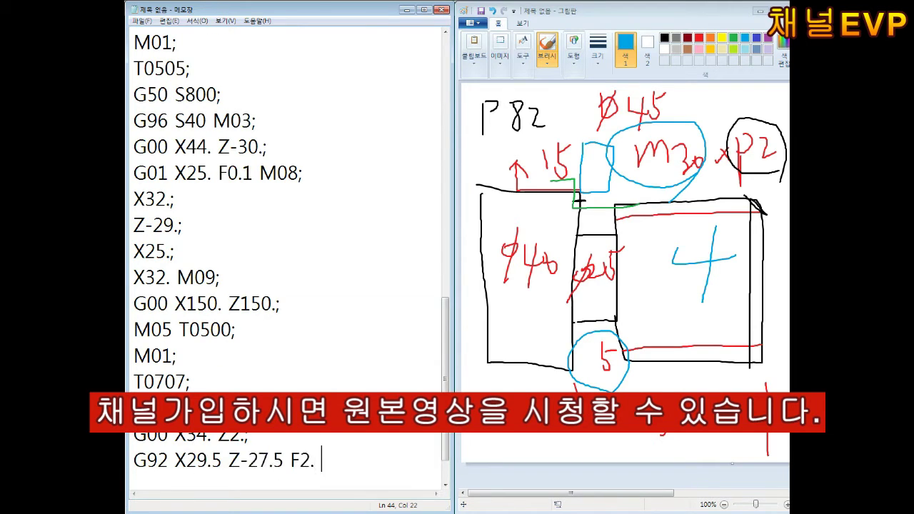
pyautogui.write('M08;')
pyautogui.press('Return')
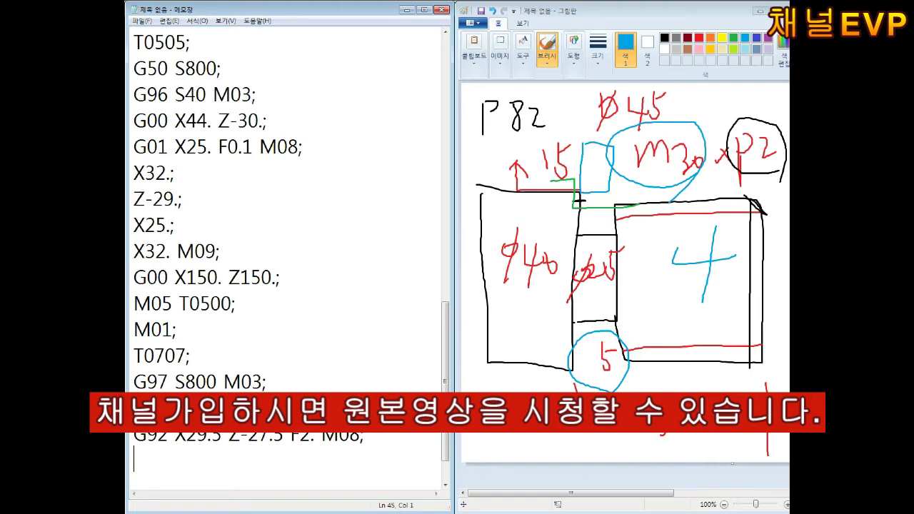
pyautogui.write('X29.; X28.5; X28.; X27.')
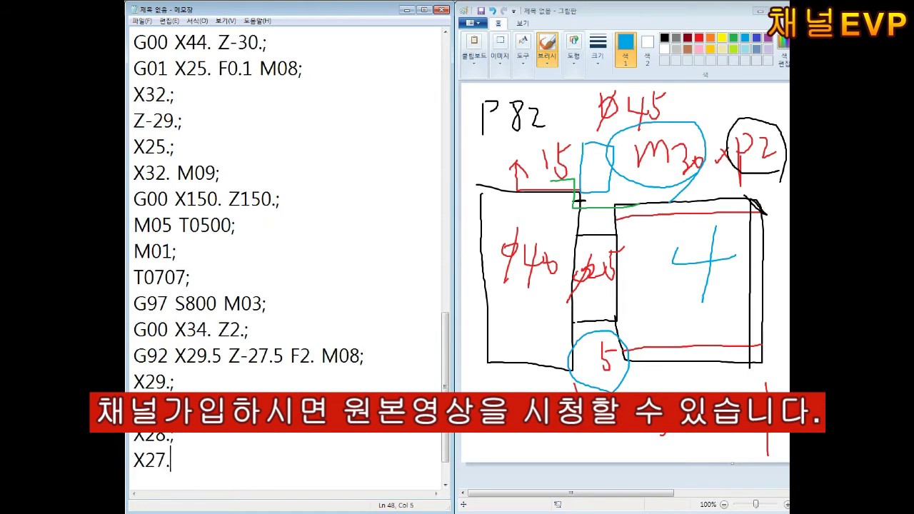
pyautogui.write('9; X27.8; X27.7; X27.6;')
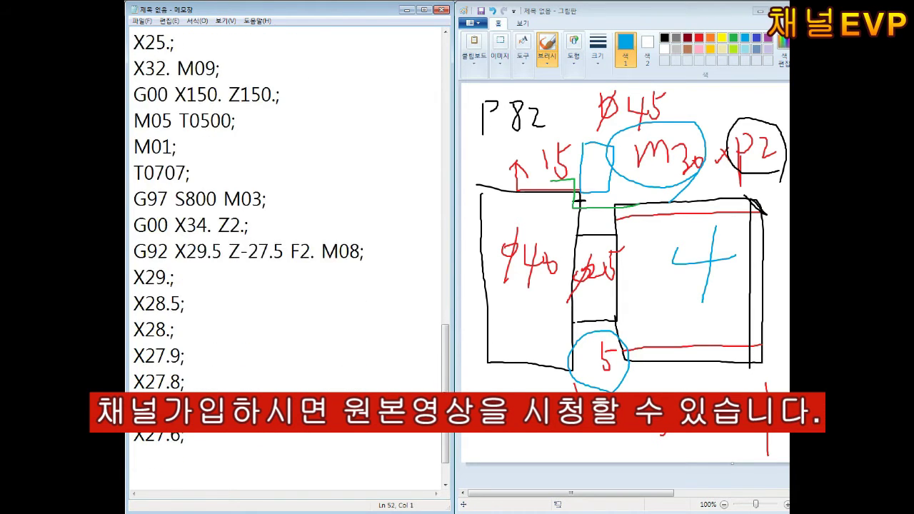
pyautogui.click(206, 438)
pyautogui.write('M09')
pyautogui.press('Return')
pyautogui.write('G00 X150')
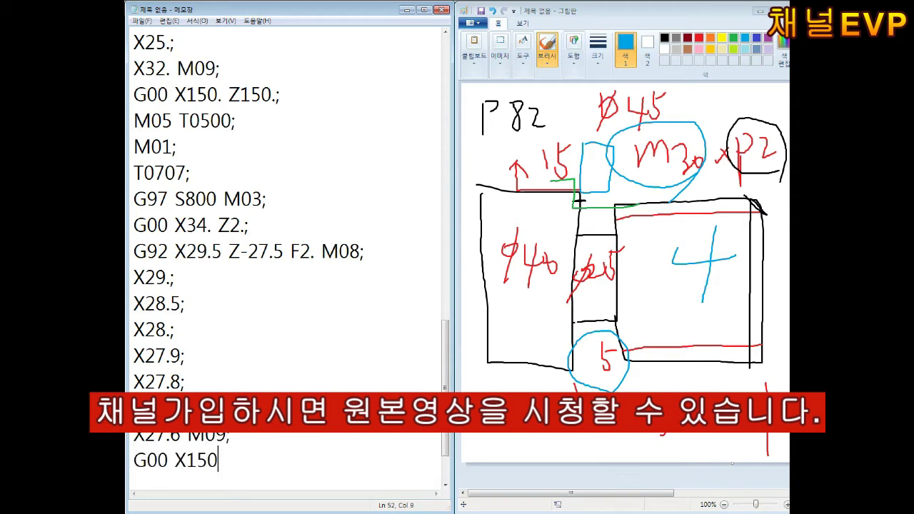
pyautogui.write('. Z150.; M05 T0700;')
pyautogui.press('Return')
pyautogui.write('M02;')
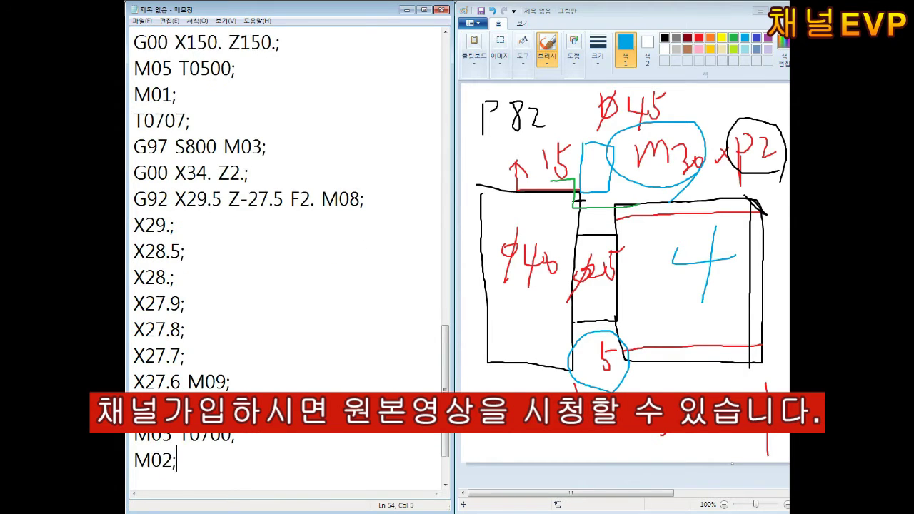
# - Save the program as 2021-01-30-1 in a new 2021-01-30 folder
pyautogui.click(139, 21)
pyautogui.click(164, 61)
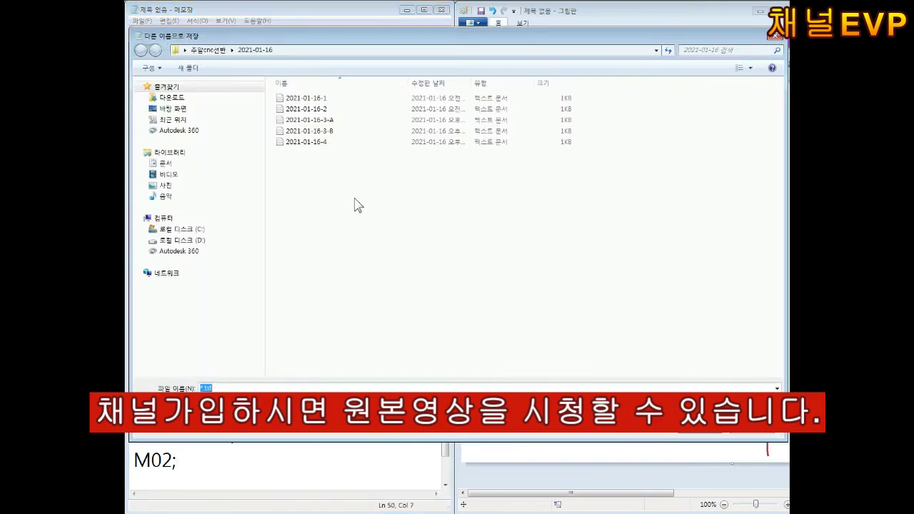
pyautogui.click(208, 50)
pyautogui.click(188, 68)
pyautogui.write('2021-01-30')
pyautogui.press('Return')
pyautogui.press('Return')
pyautogui.write('2021-01-30-1')
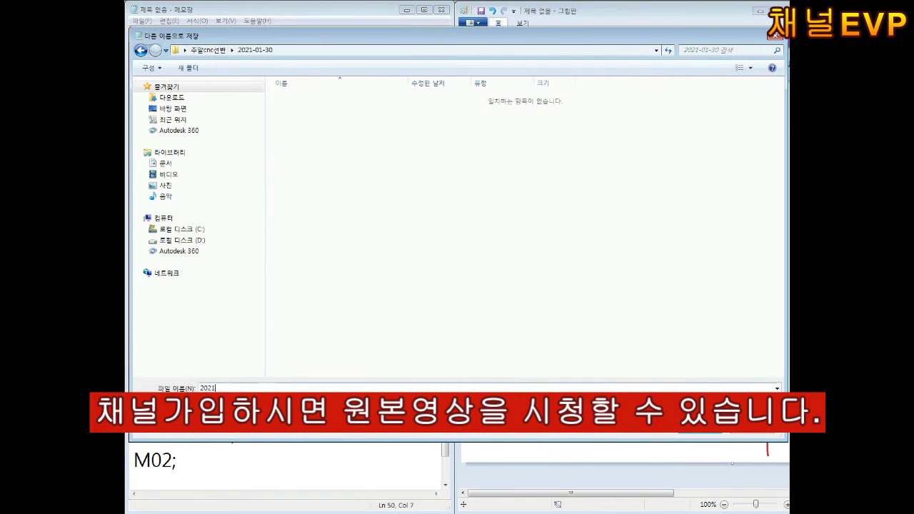
pyautogui.press('Return')
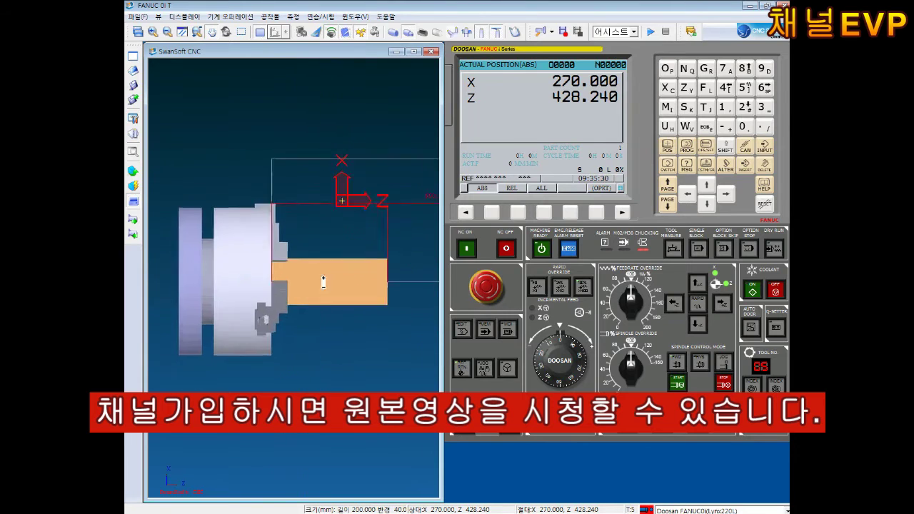
# - Resize the workpiece stock to 60 mm long and Ø45 in Workpiece Setup
pyautogui.click(133, 170)
pyautogui.click(175, 168)
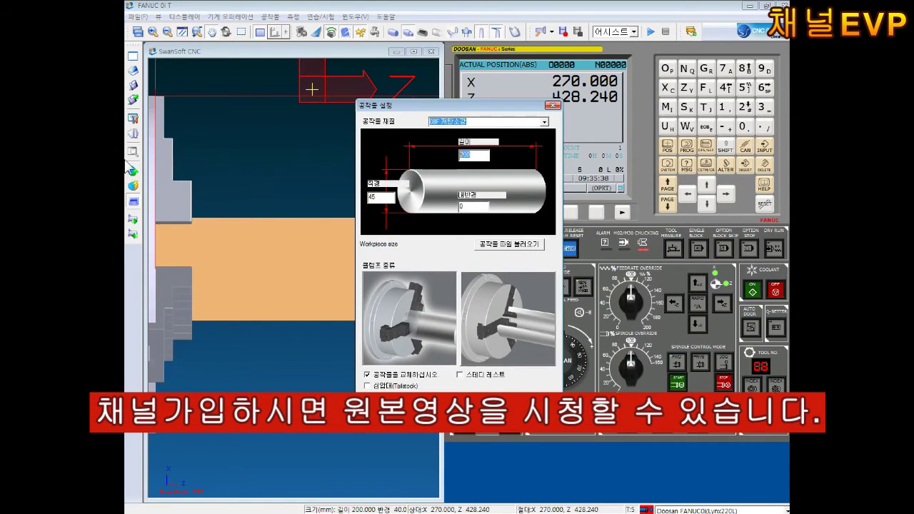
pyautogui.press('Return')
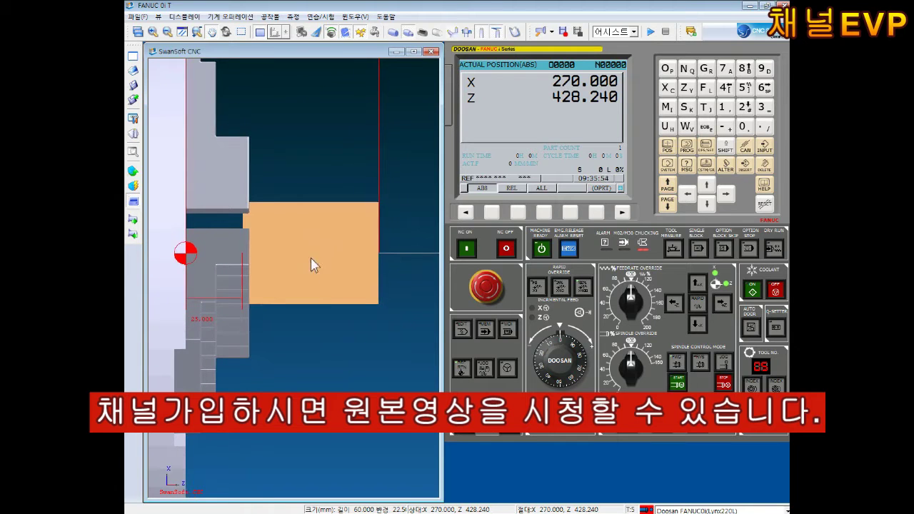
# - In Tool Magazine Management, edit grooving tool 3 and mount the tools in turret stations
pyautogui.click(133, 185)
pyautogui.click(186, 169)
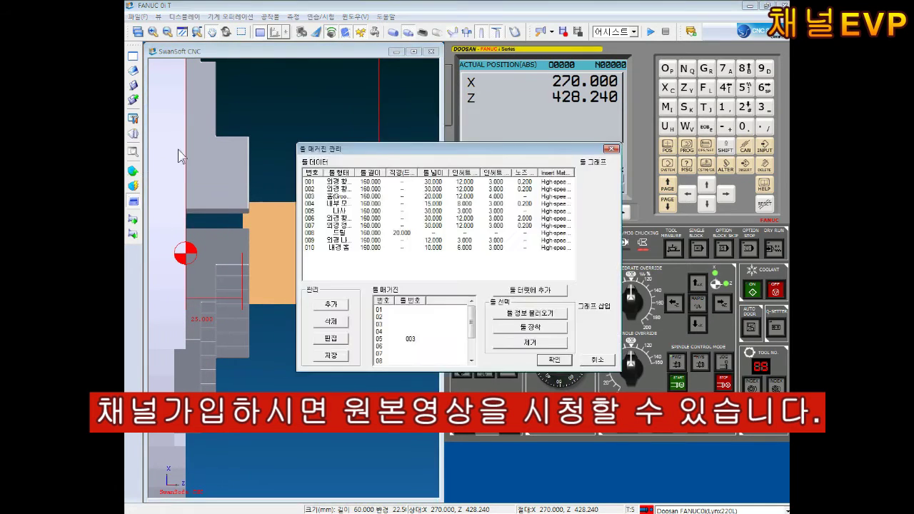
pyautogui.doubleClick(421, 151)
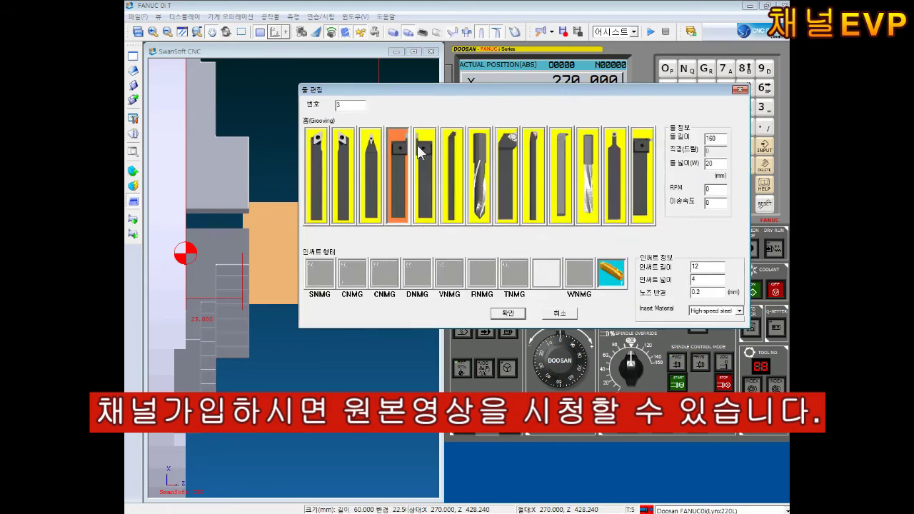
pyautogui.click(508, 313)
pyautogui.click(441, 160)
pyautogui.click(595, 239)
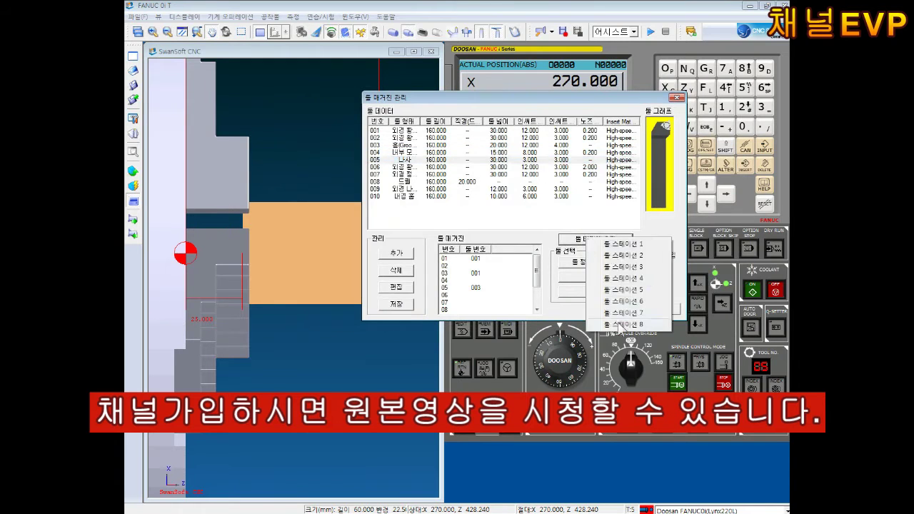
pyautogui.click(620, 325)
# - Touch the tool against the stock, record the work offset, and run Auto Origin Setup
pyautogui.click(133, 185)
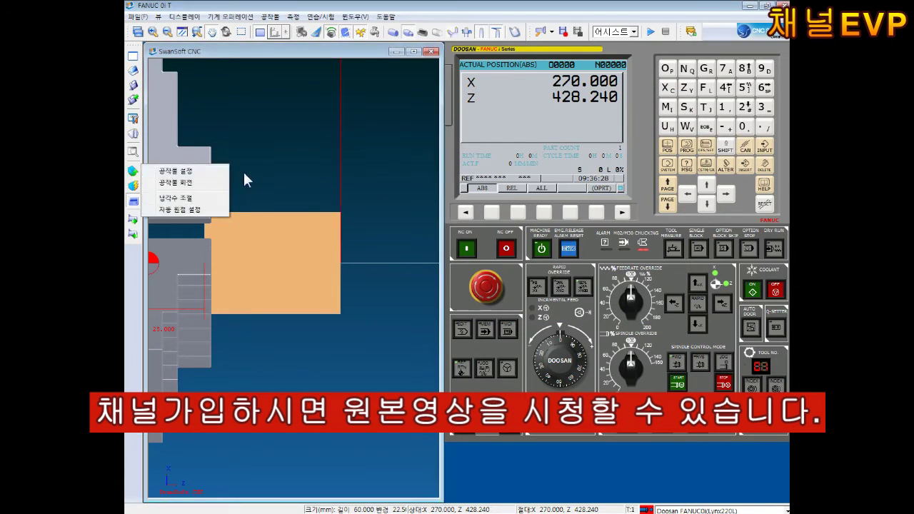
pyautogui.click(180, 209)
pyautogui.click(453, 300)
pyautogui.write('X45.')
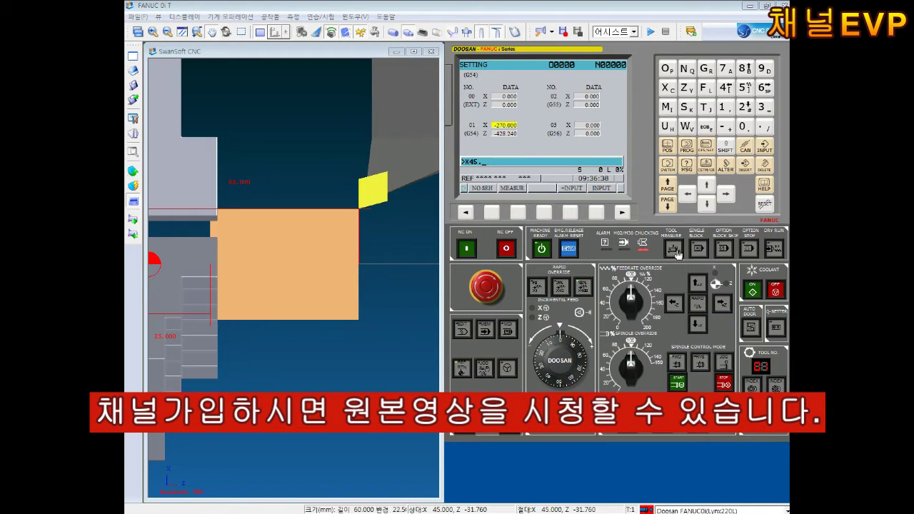
pyautogui.click(523, 212)
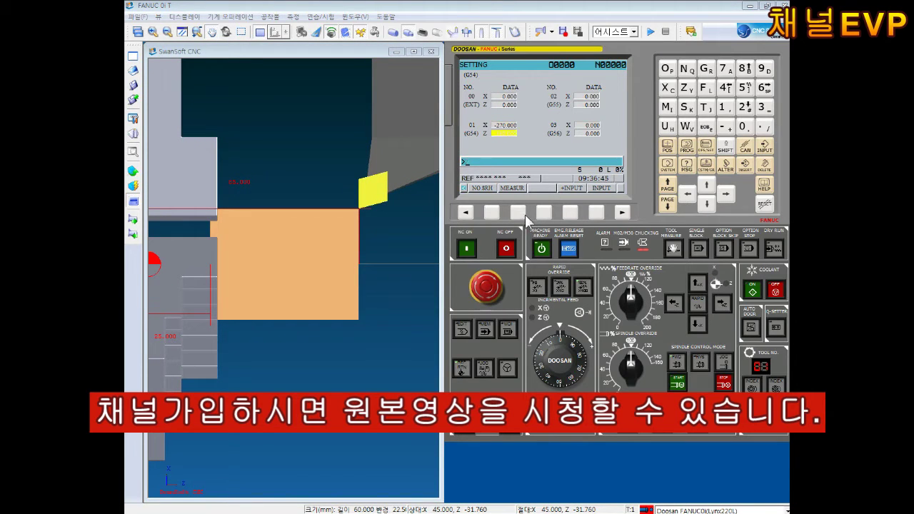
pyautogui.click(133, 202)
pyautogui.click(200, 210)
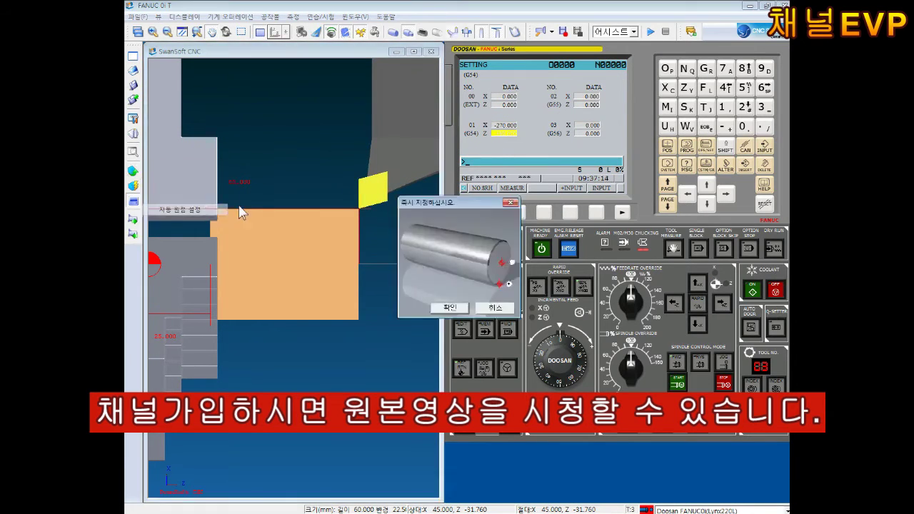
pyautogui.click(449, 308)
pyautogui.write('Z')
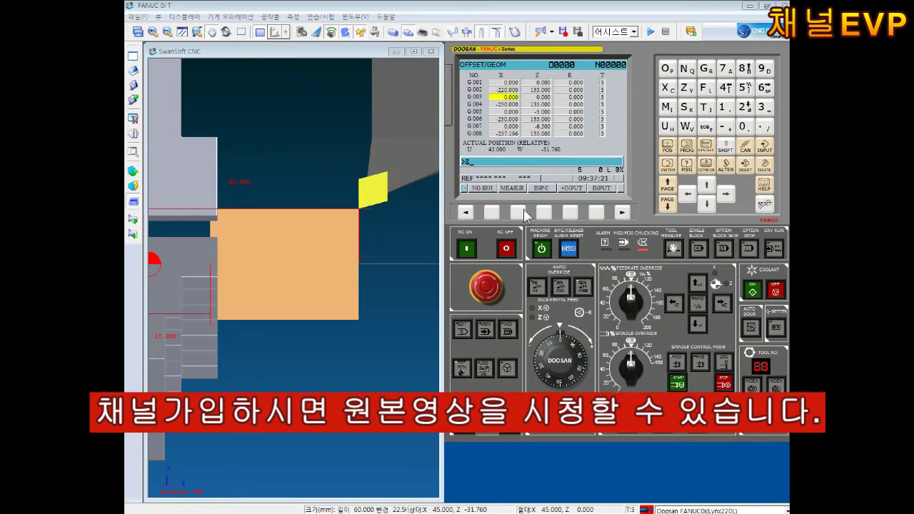
# - Measure the geometry offsets for tools 3 and 5 with X45., then move to tool 7's row
pyautogui.click(523, 209)
pyautogui.click(751, 386)
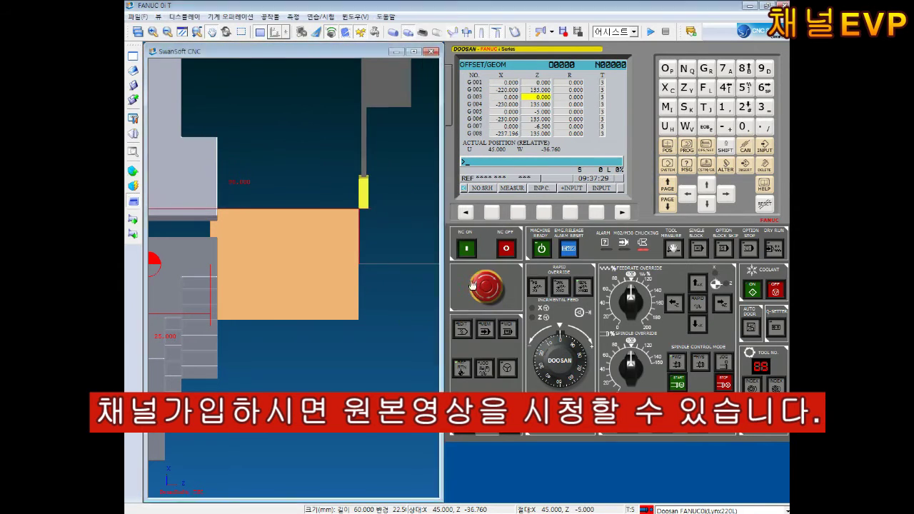
pyautogui.press('Down')
pyautogui.press('Down')
pyautogui.press('Left')
pyautogui.click(516, 214)
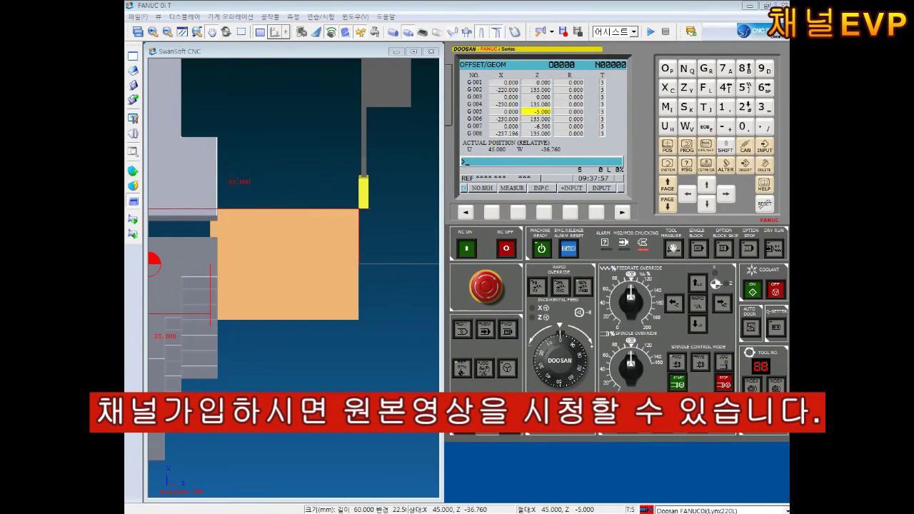
pyautogui.write('C45.')
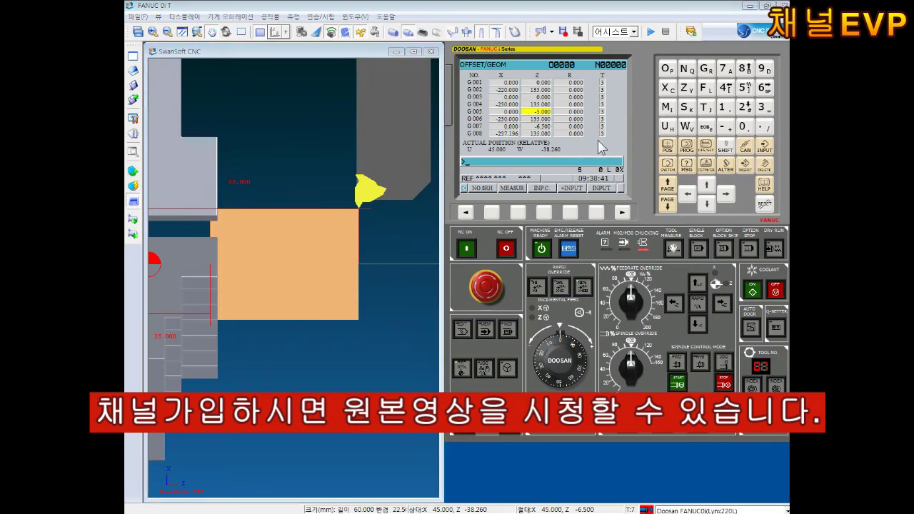
pyautogui.press('Down')
pyautogui.press('Down')
pyautogui.press('Left')
# - Load program 2021-01-30-1 from the NC code files into SwanSoft as O0001
pyautogui.click(517, 213)
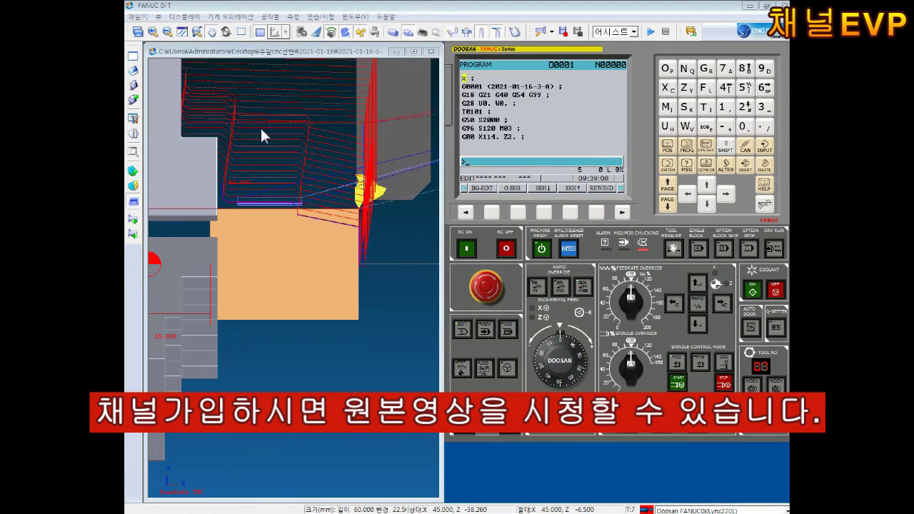
pyautogui.click(138, 32)
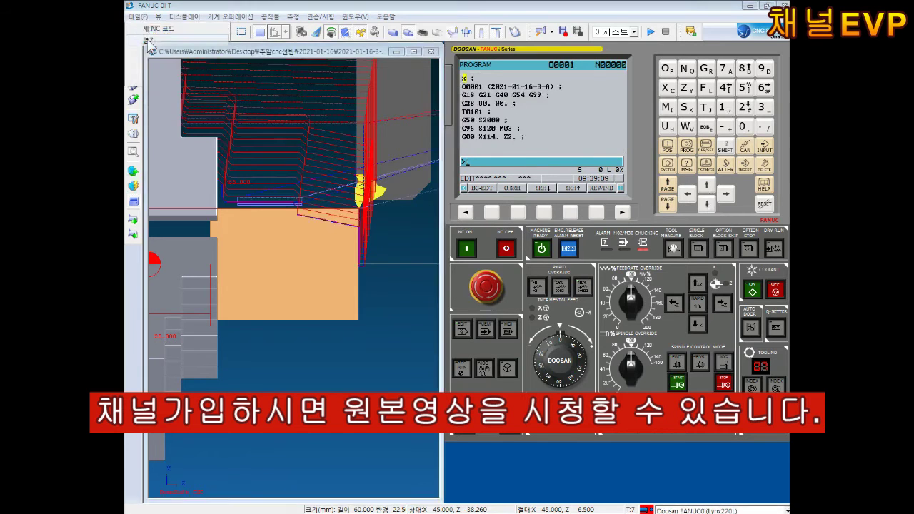
pyautogui.click(377, 256)
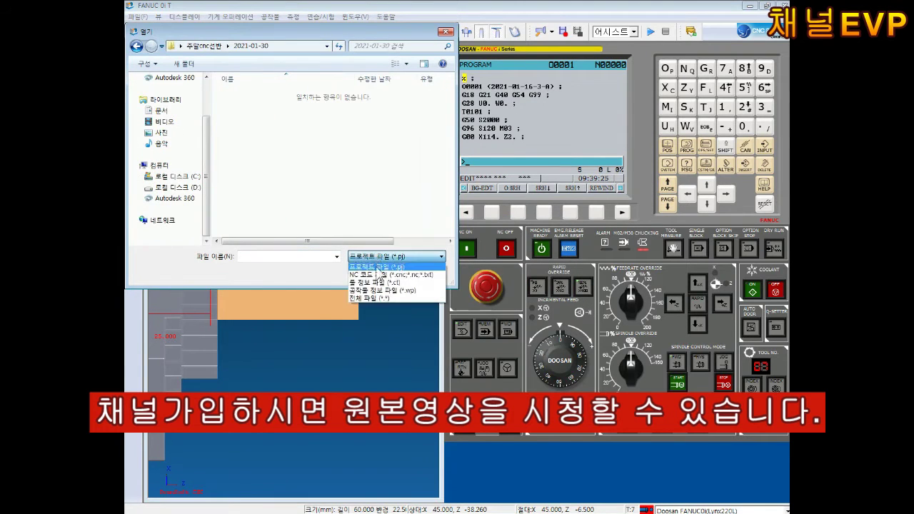
pyautogui.click(379, 273)
pyautogui.doubleClick(247, 102)
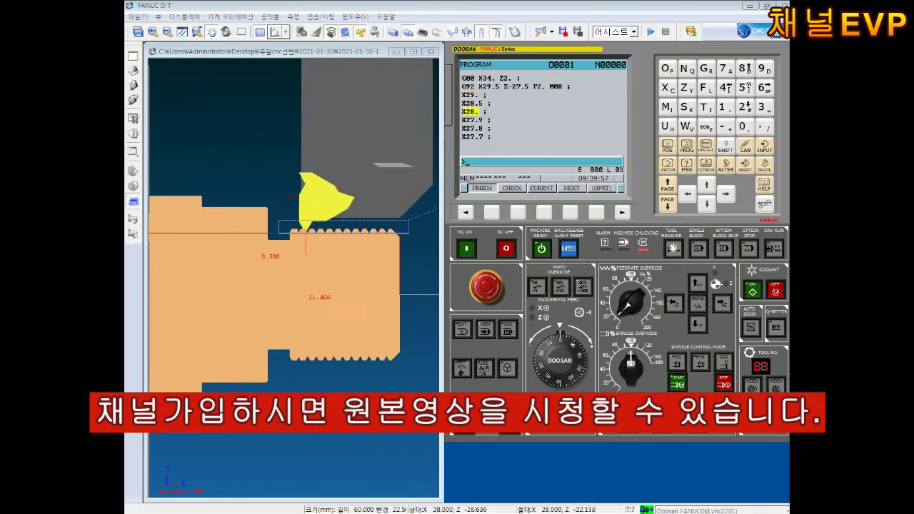
# - Rotate the threaded part into 3D, reset the program and measure the thread diameter (28.215 mm)
pyautogui.moveTo(364, 280); pyautogui.dragTo(268, 269)
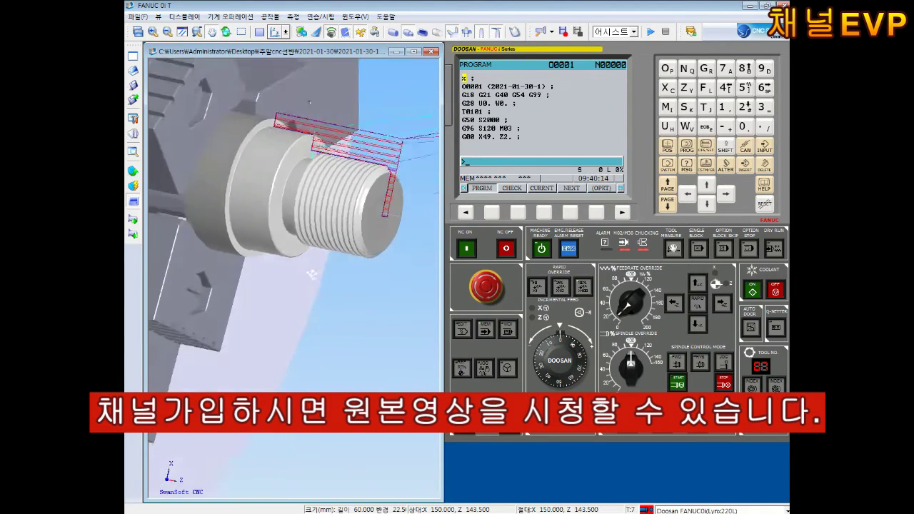
pyautogui.click(133, 185)
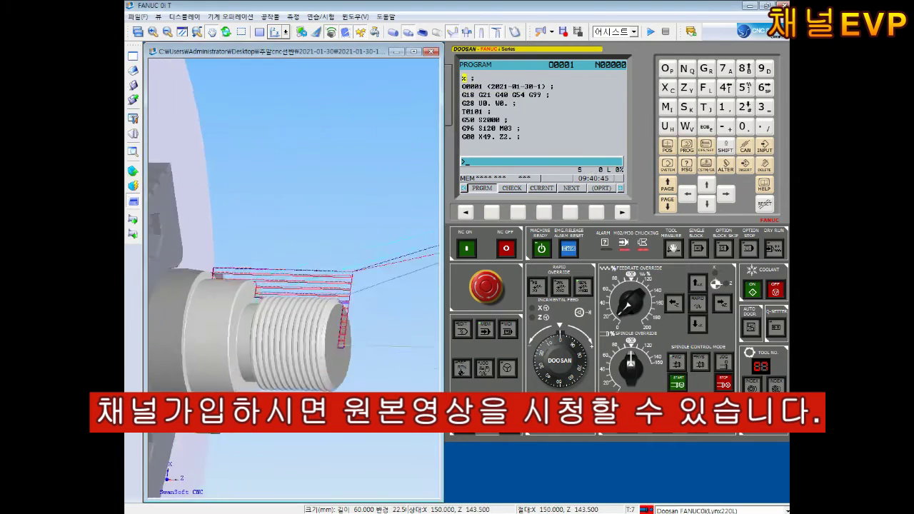
pyautogui.click(292, 15)
pyautogui.click(332, 111)
pyautogui.scroll(3, 357, 311)
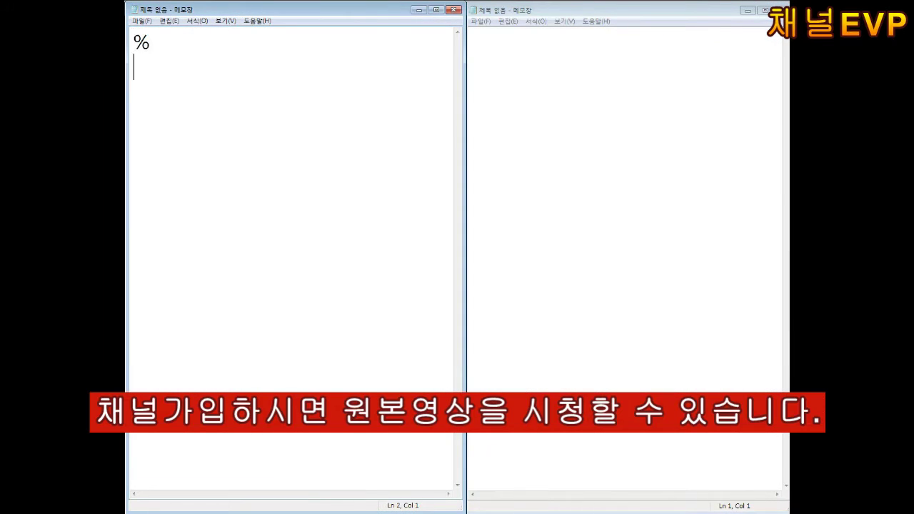
pyautogui.write('O0002(2021-01')
pyautogui.press('BackSpace')
pyautogui.press('BackSpace')
pyautogui.write('1-01')
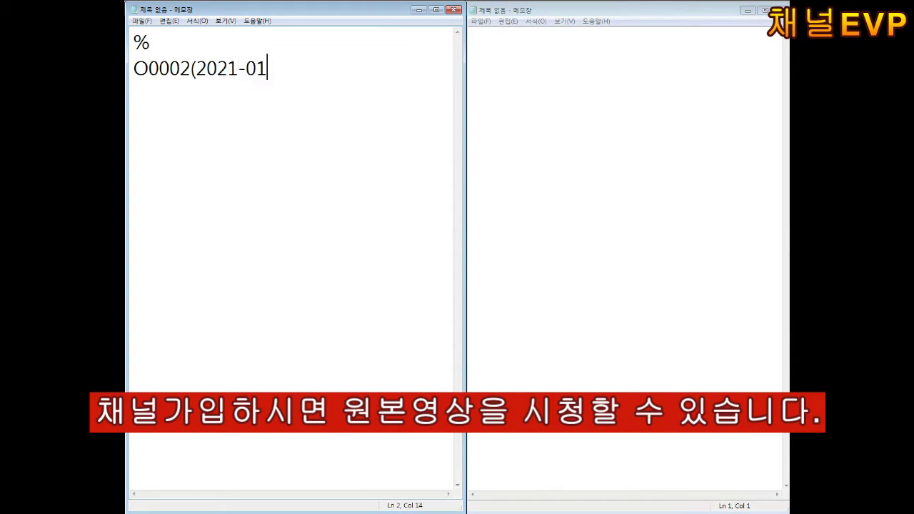
pyautogui.write('-30-2-A); ')
pyautogui.write('G18 G21 G4')
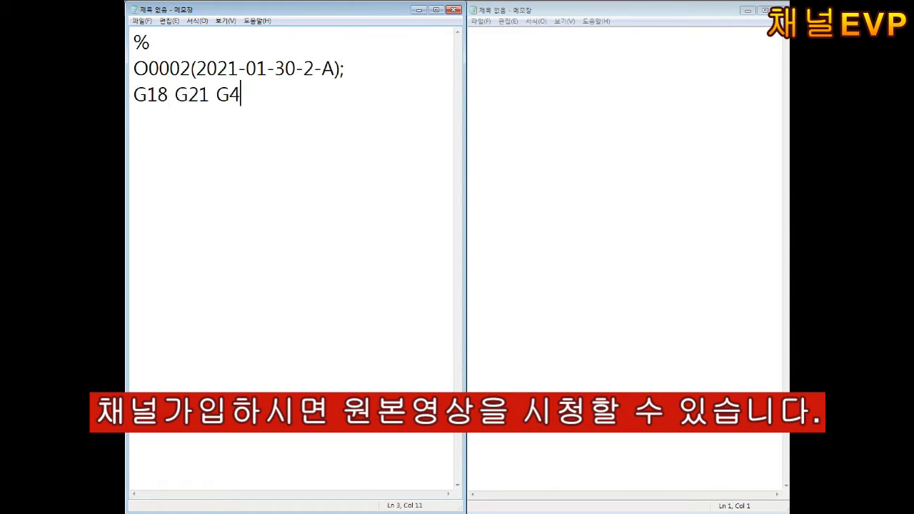
pyautogui.write('0 G54 G99;')
pyautogui.press('Return')
pyautogui.write('G28 U0. W0.;')
pyautogui.press('Return')
# - Add T0101 at G50 S2000/G96 S120 and the G71 roughing cycle with contour N10 through N20 G40 X54
pyautogui.write('T0101; G5')
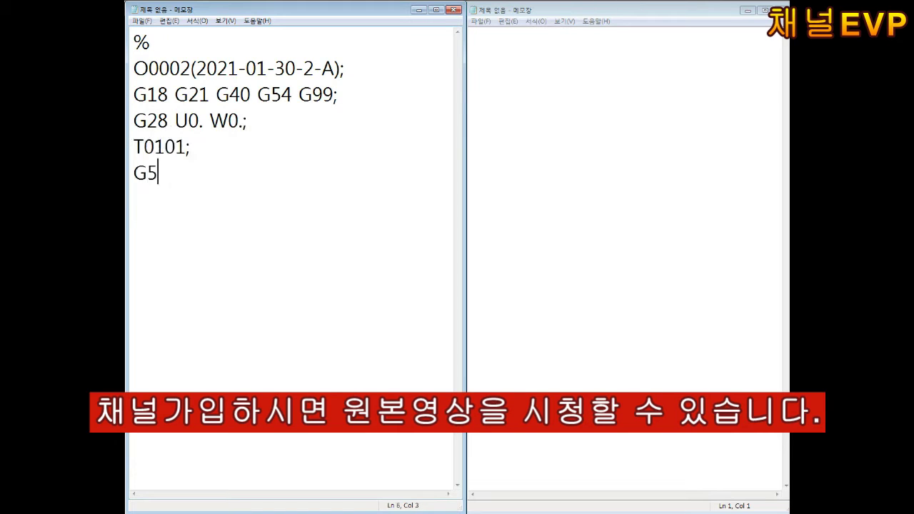
pyautogui.write('0 S2000; G96 S120 M03; 0')
pyautogui.press('BackSpace')
pyautogui.write('G00 X54')
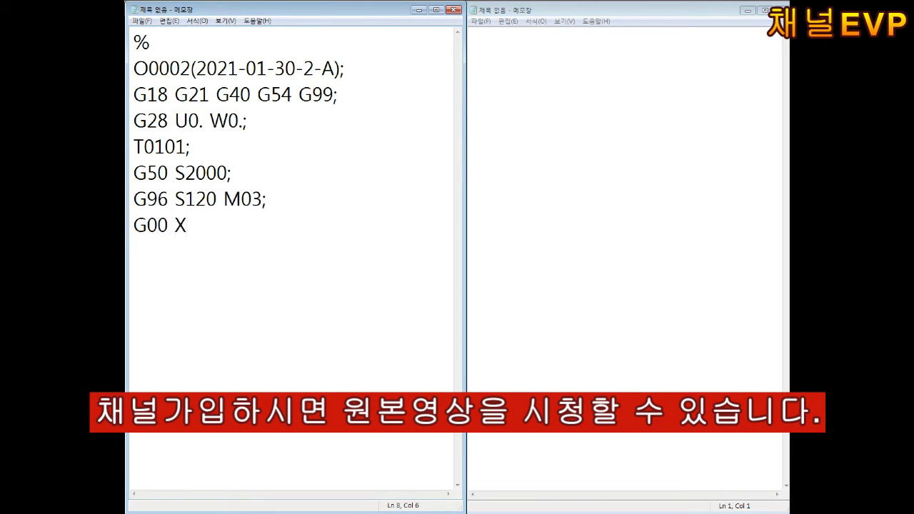
pyautogui.write('. Z2.;')
pyautogui.press('Return')
pyautogui.write('G71 U2. R0.5 ')
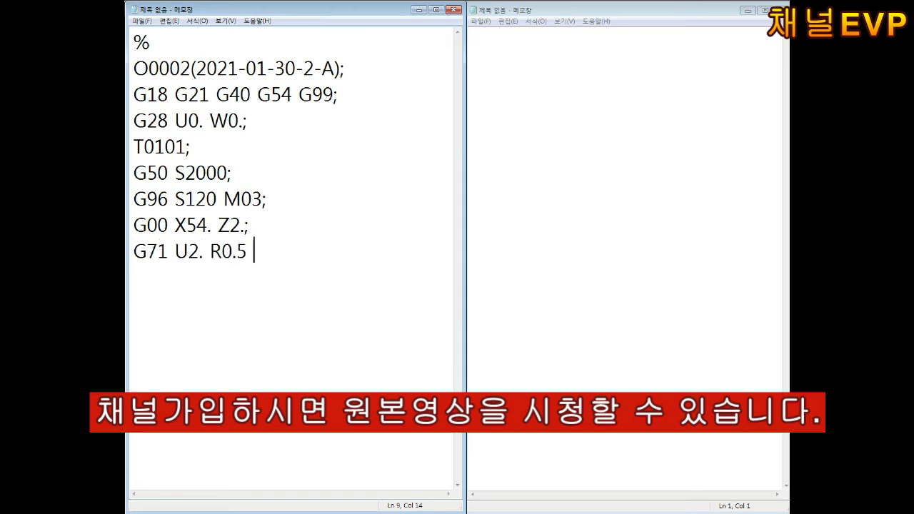
pyautogui.write('M08; G71 P10 Q20 U0.4 W0.2 F0.2; ')
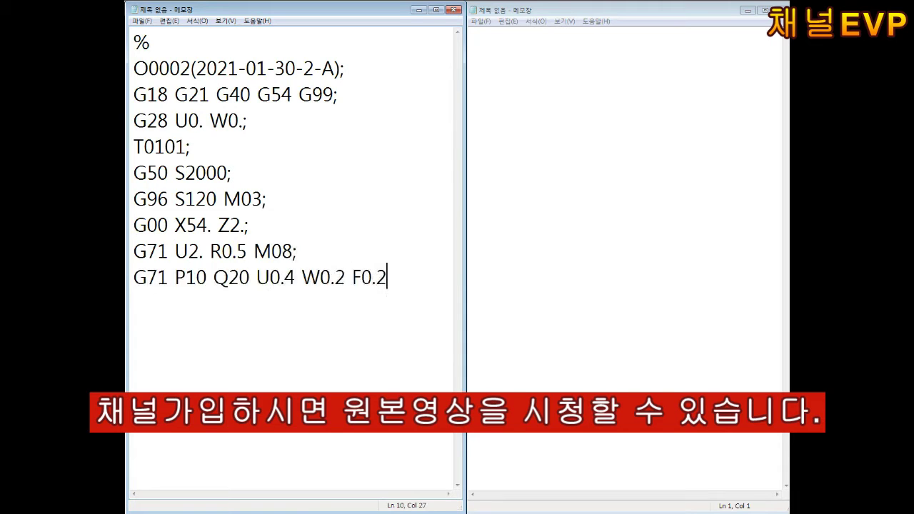
pyautogui.write('N10 G42 G00 X-2. Z2.;')
pyautogui.press('Return')
pyautogui.write('G01 Z0.; X44.; ')
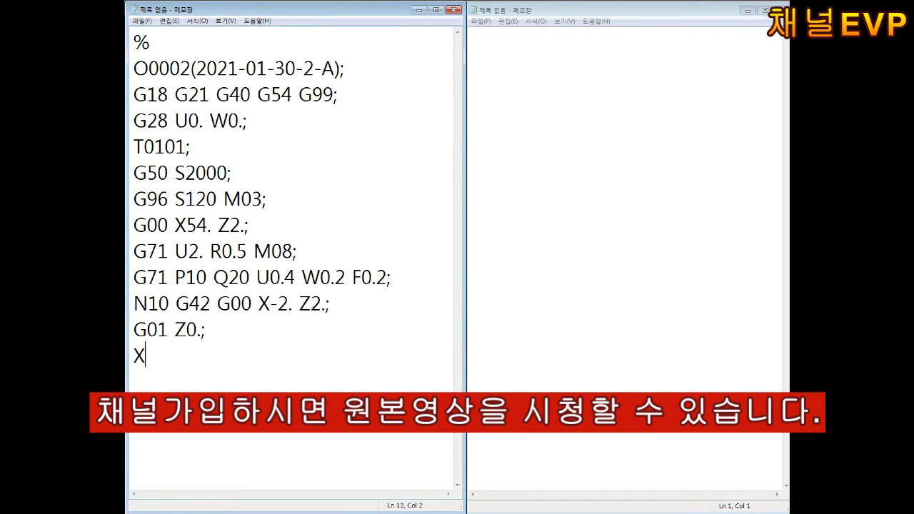
pyautogui.write('X48. Z-2.;')
pyautogui.press('Return')
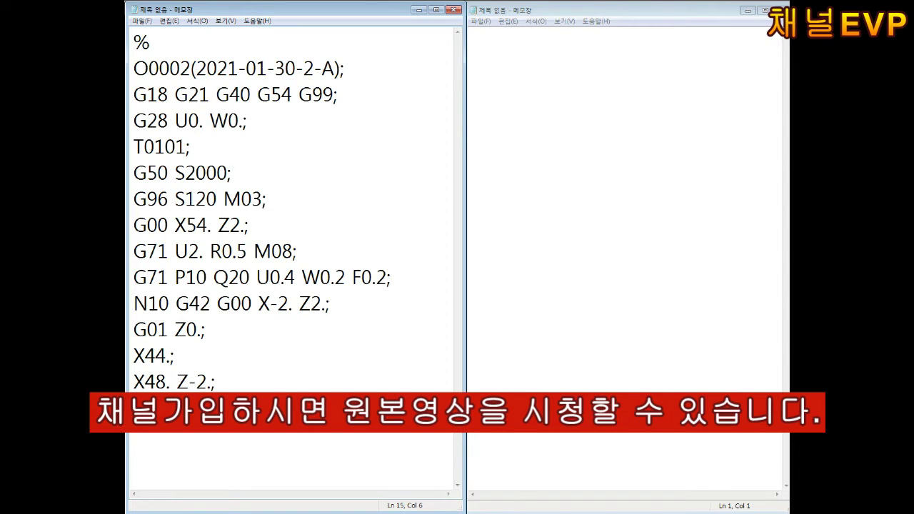
pyautogui.write('N20 G40 X54.;')
pyautogui.press('Return')
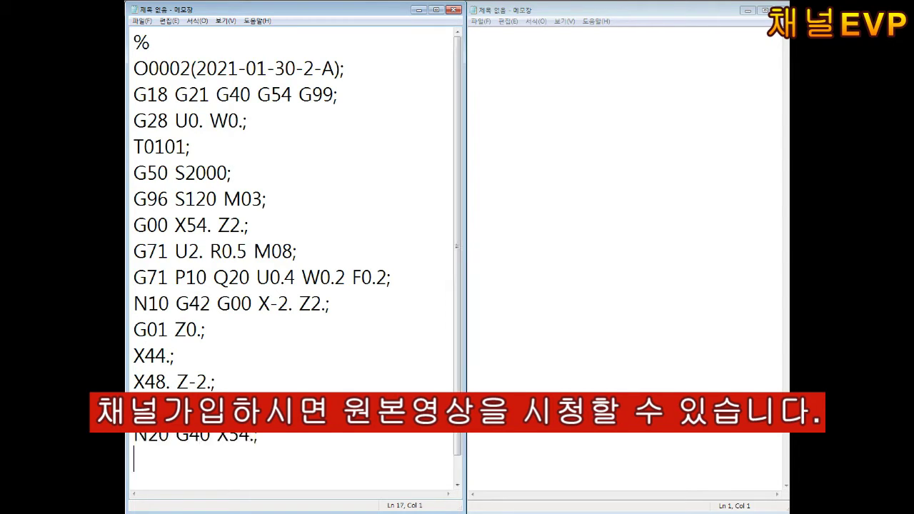
# - End the roughing section with G00 X150. Z150., M05 M09 T0100 and M01
pyautogui.write('G00 X150. Z12')
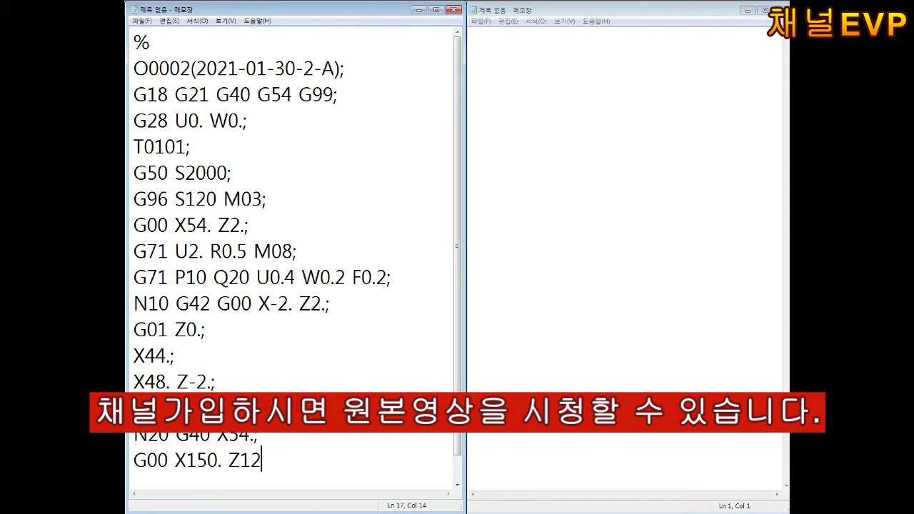
pyautogui.write('50.;')
pyautogui.press('Return')
pyautogui.write('M05')
pyautogui.write(' M09')
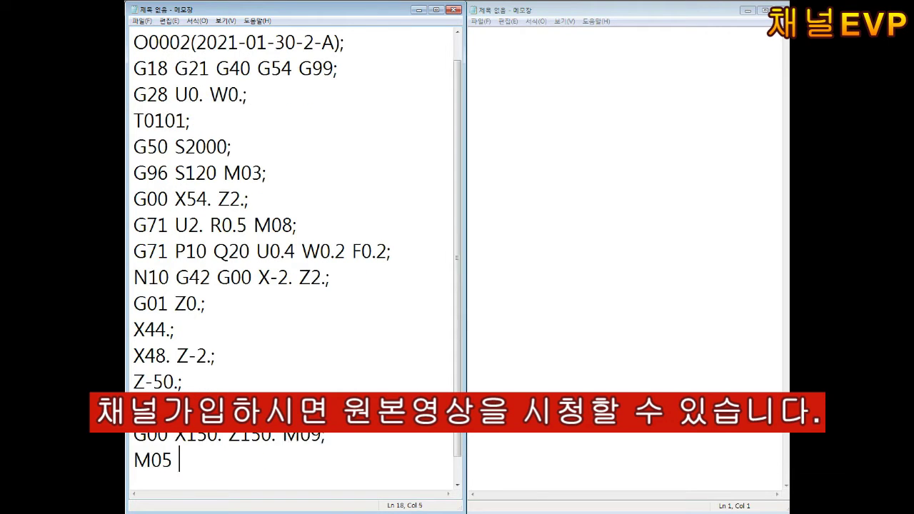
pyautogui.write(' T0100;')
pyautogui.press('Return')
pyautogui.write('M01;')
pyautogui.click(180, 277)
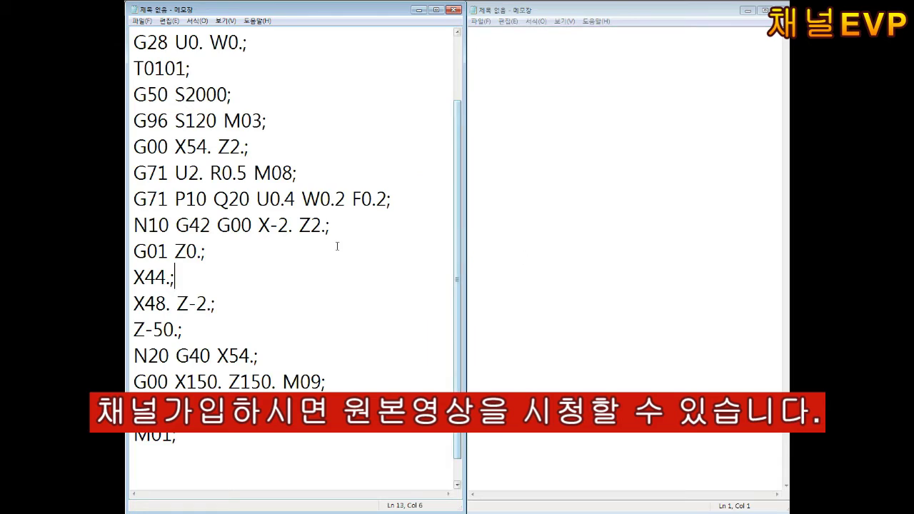
pyautogui.press('Up')
pyautogui.press('Up')
pyautogui.press('Up')
pyautogui.press('Up')
# - In the second document, type the T0303 G70 P10 Q20 F0.1 finishing block ending with M05 T0300 and M02
pyautogui.click(576, 109)
pyautogui.write('T0303; G96 S1')
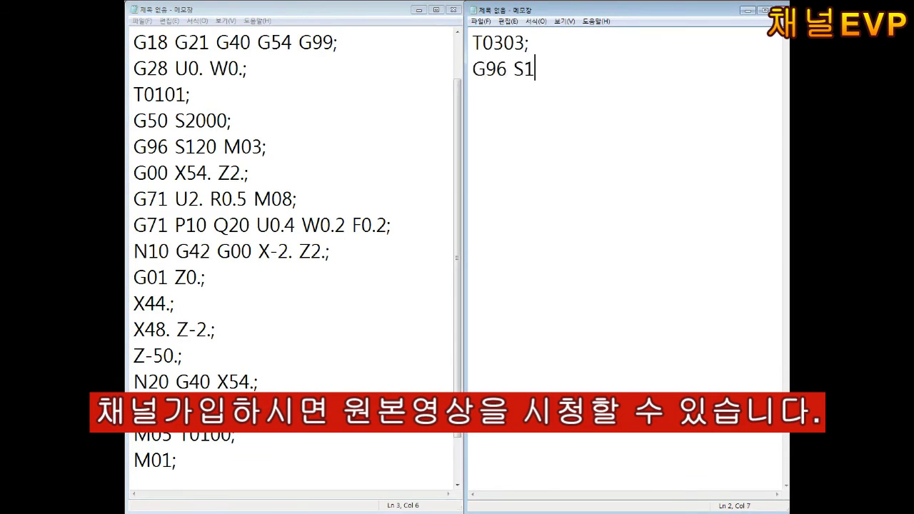
pyautogui.write('50 M03; G00 X54. Z2.; G70 P10 Q20 F0.1 M0')
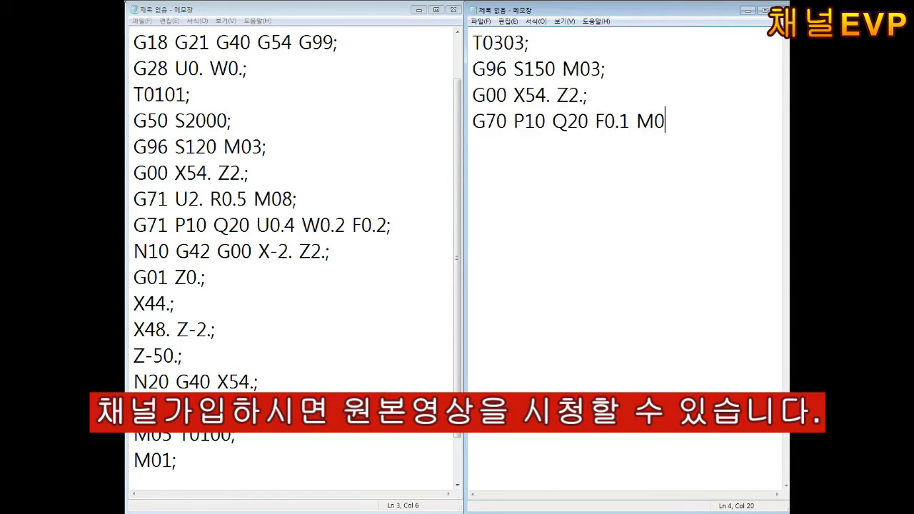
pyautogui.write('8;')
pyautogui.press('Return')
pyautogui.write('G00 X150. Z150. M098')
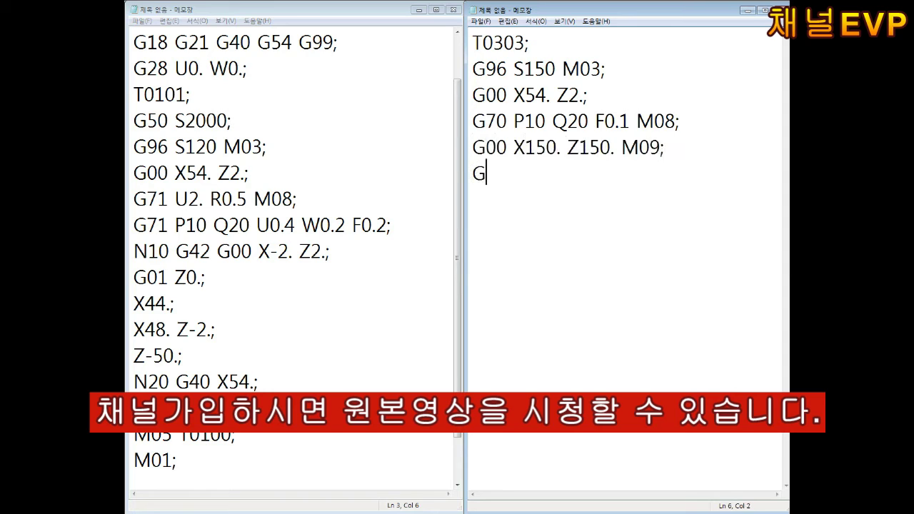
pyautogui.press('BackSpace')
pyautogui.write('M05 T0300; M02;')
pyautogui.press('Return')
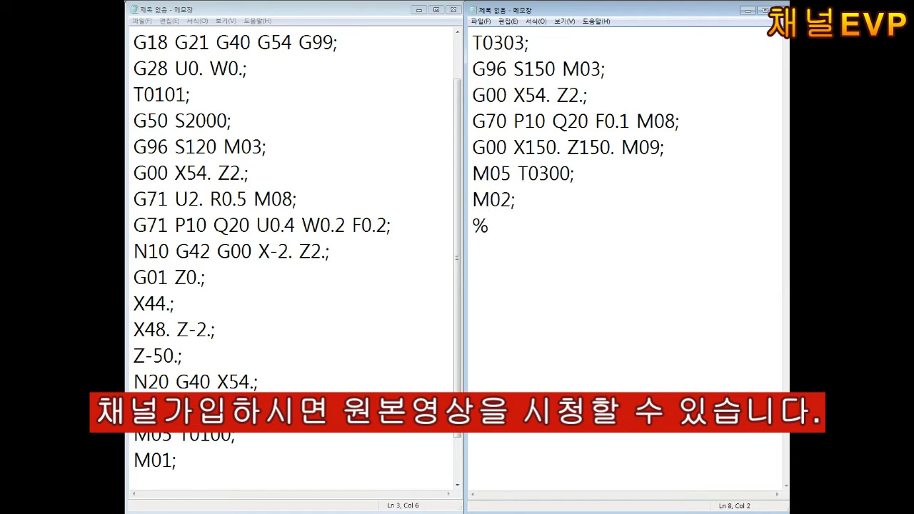
# - Move the finishing block to the end of the side A program and open the save dialog
pyautogui.hotkey('ctrl', 'a')
pyautogui.hotkey('ctrl', 'x')
pyautogui.click(194, 472)
pyautogui.hotkey('ctrl', 'v')
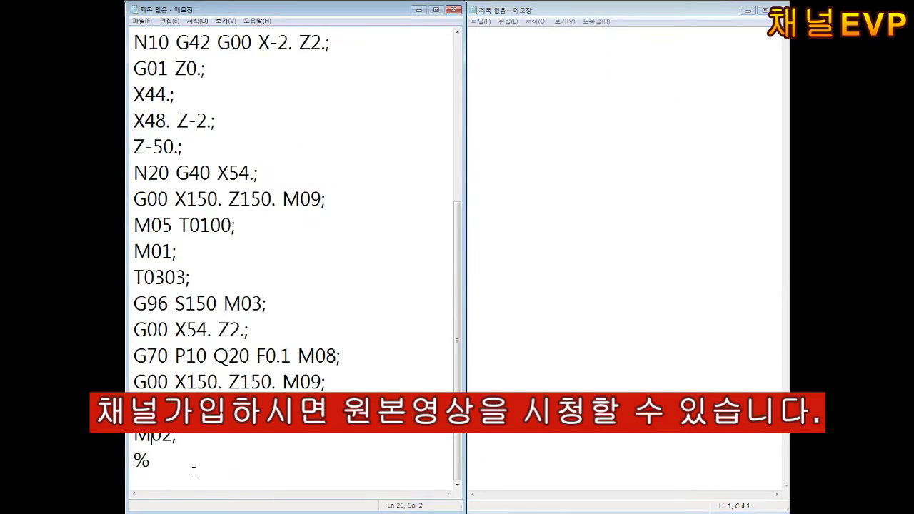
pyautogui.hotkey('ctrl', 's')
# - Save the side A program as 2021-01-30-2-A
pyautogui.write('2021-01-30-2-A')
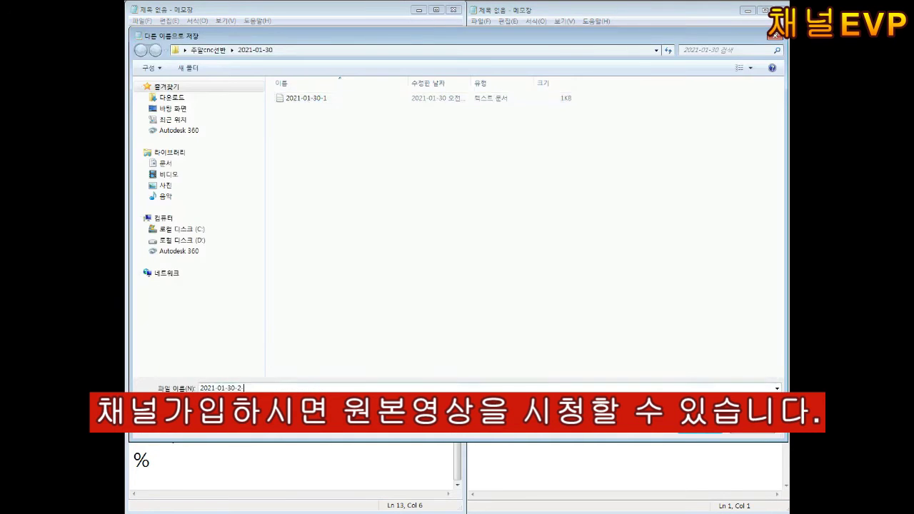
pyautogui.press('Return')
pyautogui.click(524, 40)
pyautogui.write('%')
pyautogui.press('Return')
pyautogui.write('O0003(202')
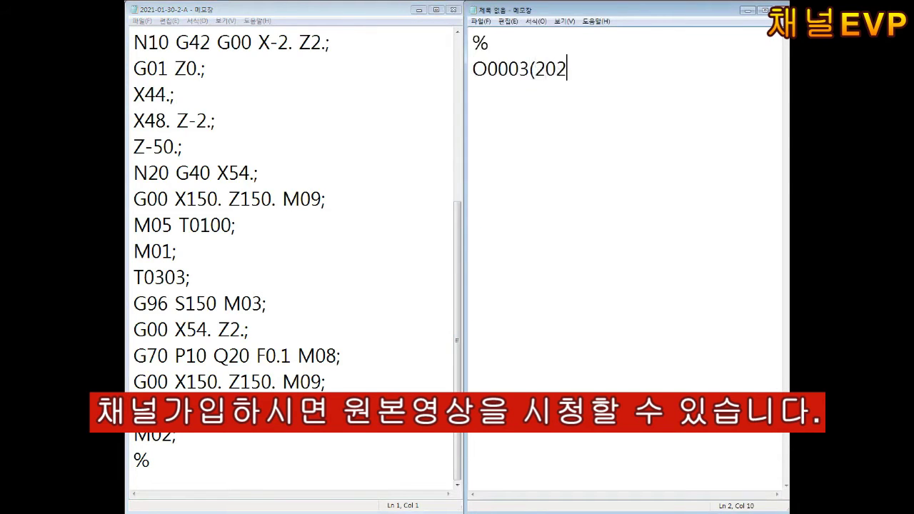
pyautogui.write('1-01-30-2-B);')
pyautogui.press('Return')
pyautogui.write('G18 G')
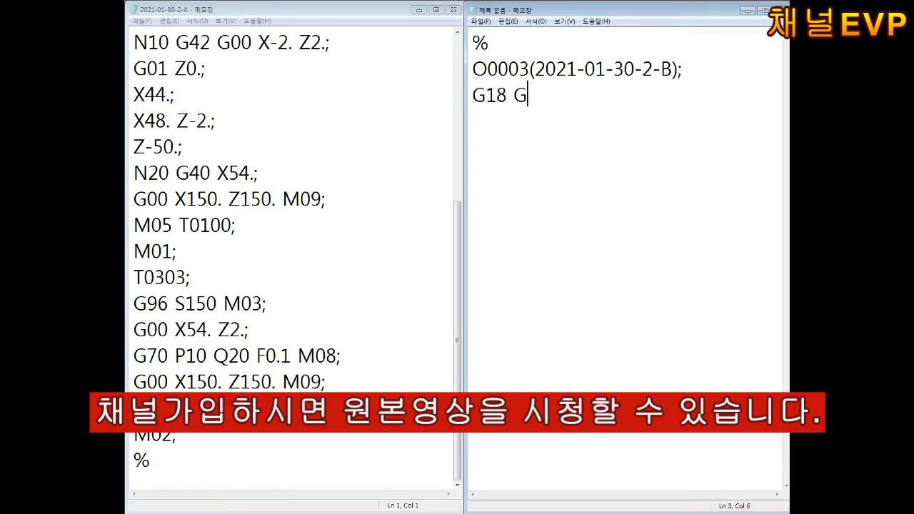
pyautogui.write('21 G40 G54 G9')
pyautogui.press('BackSpace')
pyautogui.press('BackSpace')
pyautogui.press('BackSpace')
# - Add T0101 setup, the G71 U2. R0.5 / P10 Q20 U0.4 W0.2 F0.2 roughing cycle and contour to X36. Z-3.5
pyautogui.write('G54 G99; T0101; G50 S200')
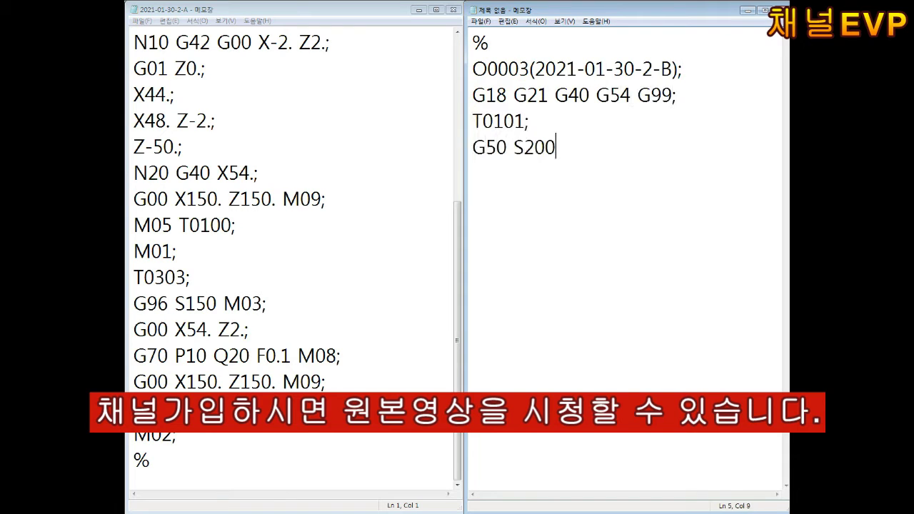
pyautogui.write('0; G96 S120 M03; G00 X54. Z5.; G71')
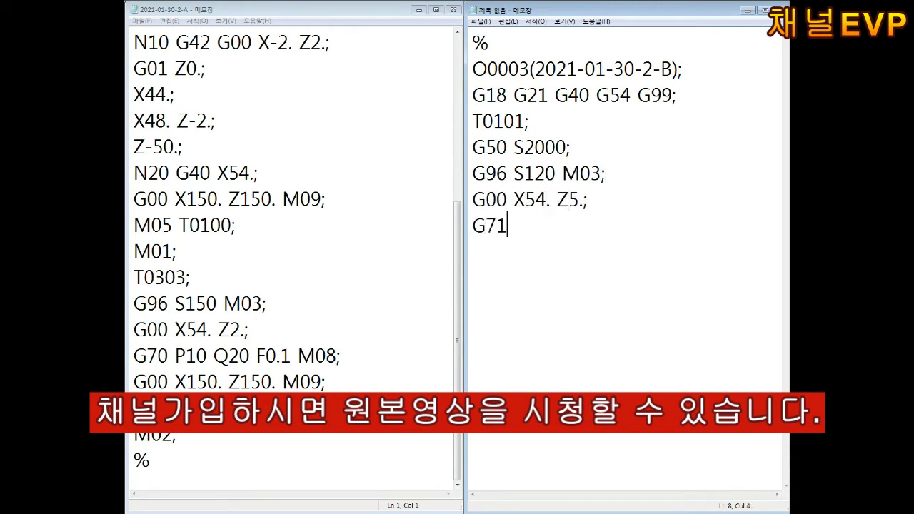
pyautogui.write(' U2. R0.5 M08; G71 P10 Q20 U0.4 W0.2 F0.2')
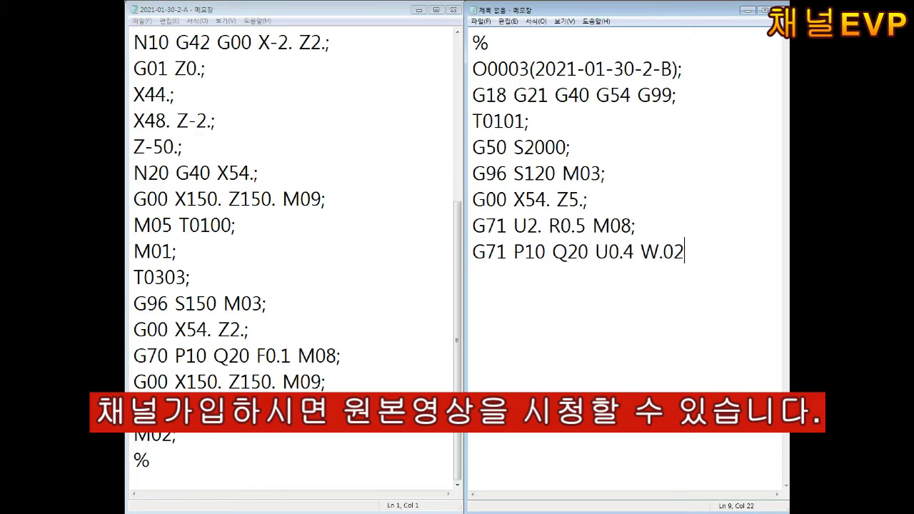
pyautogui.press('BackSpace')
pyautogui.press('BackSpace')
pyautogui.press('BackSpace')
pyautogui.write('0.2 F0.2;')
pyautogui.press('Return')
pyautogui.write('N10 G42 G')
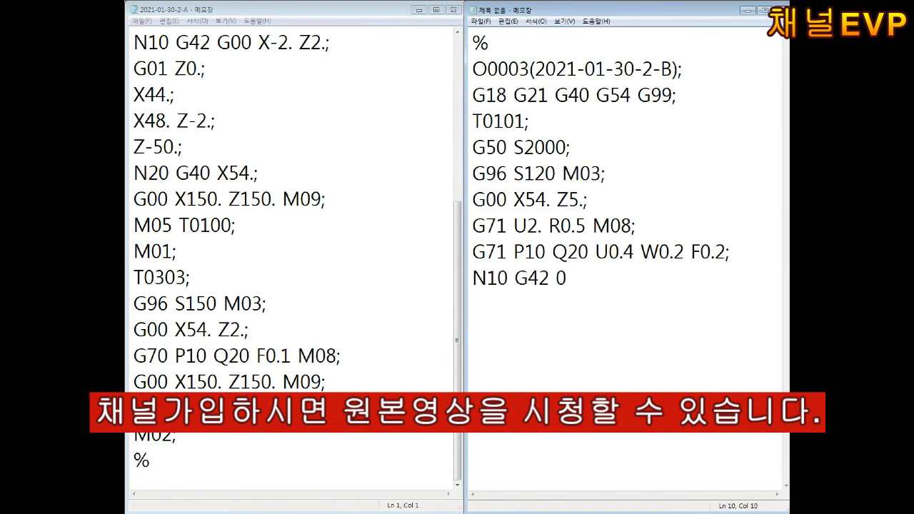
pyautogui.write('00 X-2. Z5.; G01 Z0.; X')
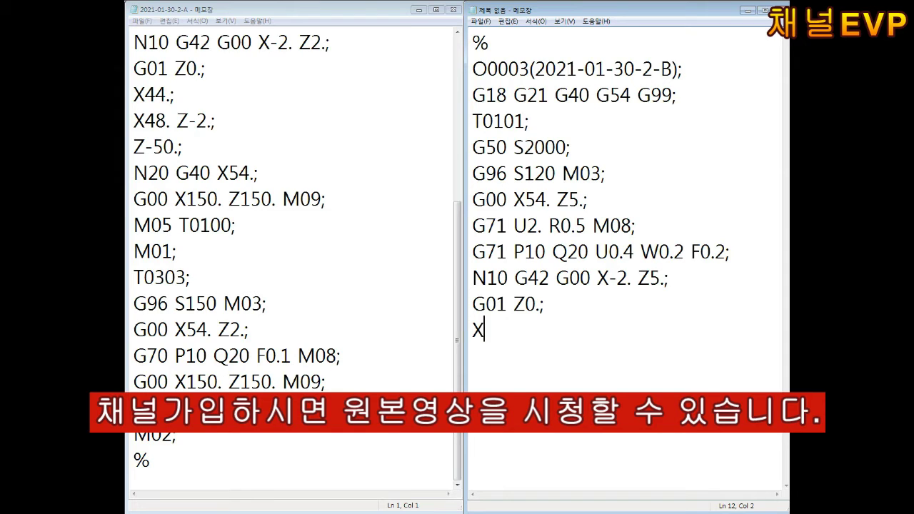
pyautogui.write('26.; X30. Z-2.;')
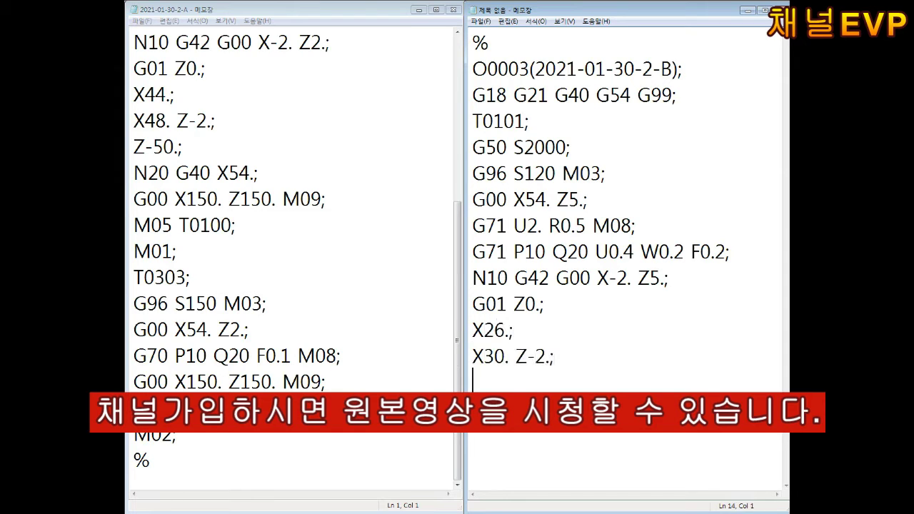
pyautogui.write(' Z-20.; X')
pyautogui.write('36. Z-3.5')
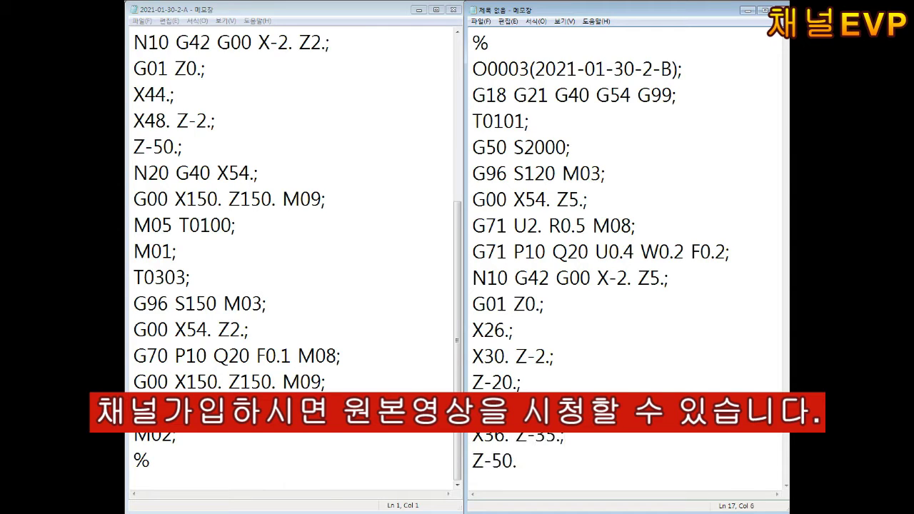
pyautogui.write(';')
# - Blank the side A window and continue side B with X38. and the G03 X42. Z-52. R2. arc
pyautogui.click(187, 102)
pyautogui.hotkey('ctrl', 'n')
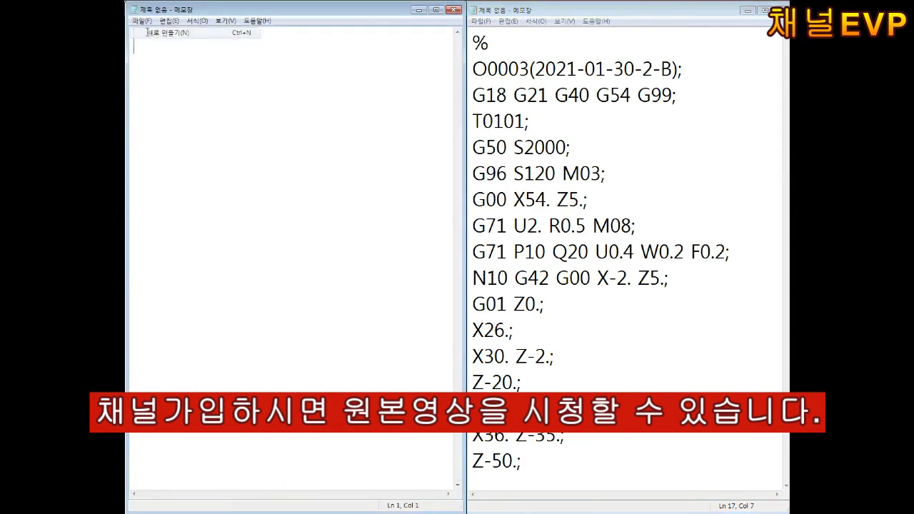
pyautogui.write('X')
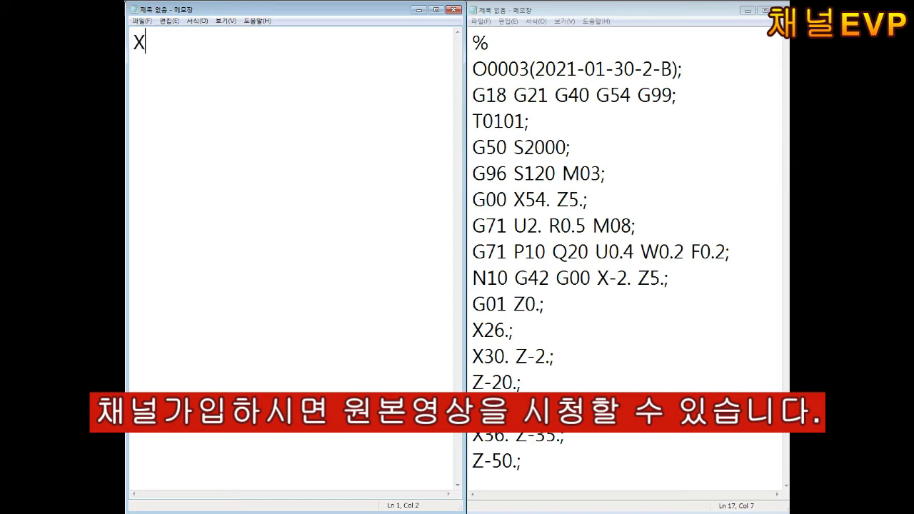
pyautogui.write('38.;')
pyautogui.press('Return')
pyautogui.write('G03 X42. Z-52.;')
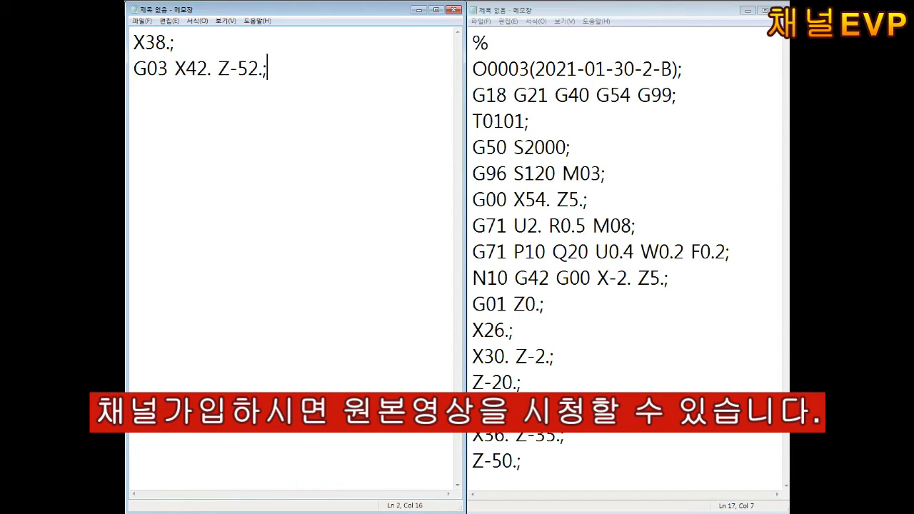
pyautogui.press('Left')
pyautogui.write('R2.(')
pyautogui.write('K-2.)')
pyautogui.press('End')
# - Add contour lines G01 Z-60., X44., X48. Z-62., X48.02 Z-63. and N20 G40 X54
pyautogui.write('G01 Z-')
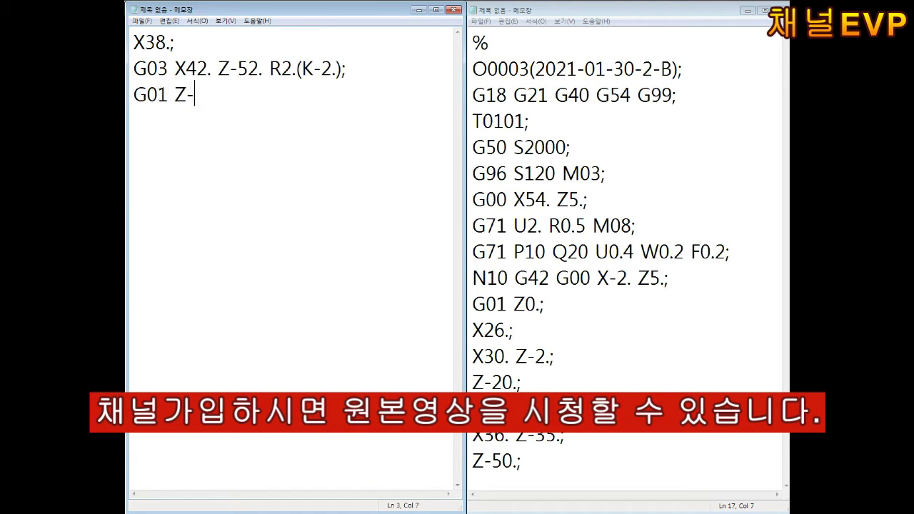
pyautogui.write('60.; X44.;')
pyautogui.press('Return')
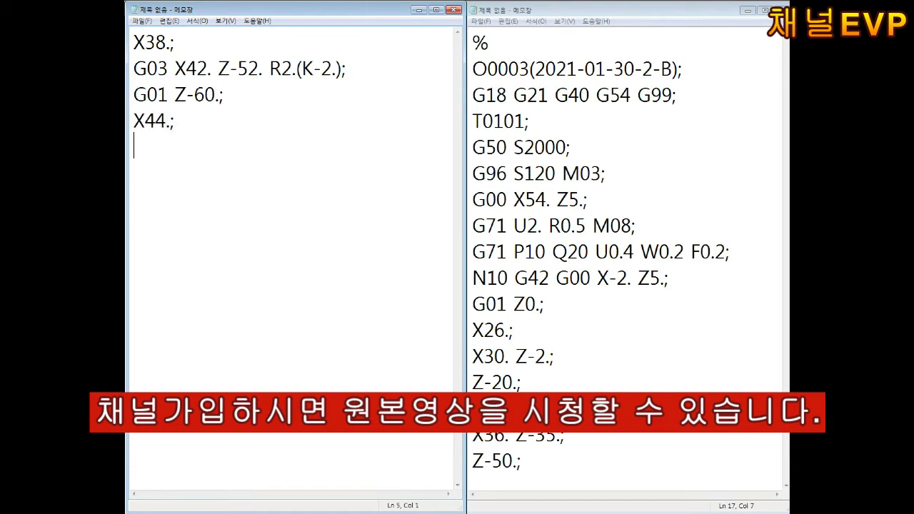
pyautogui.write('X48. Z-62.; X')
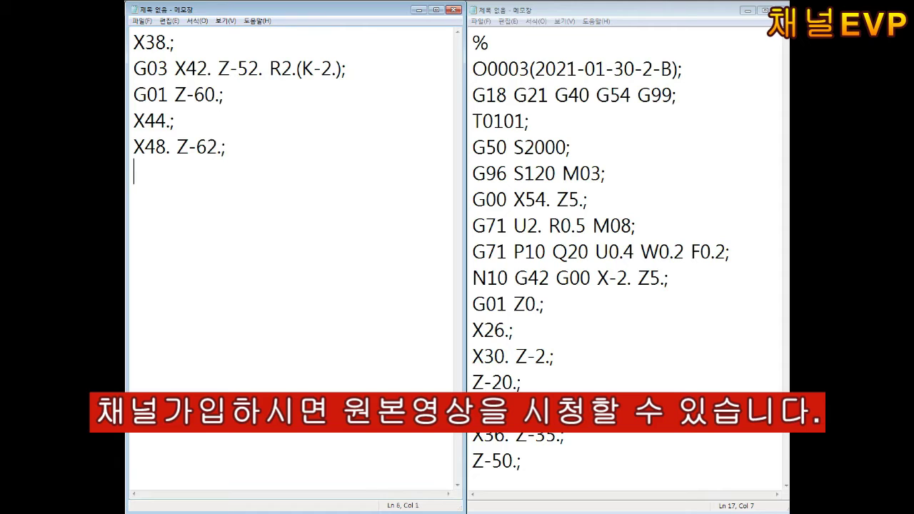
pyautogui.write('48.02 Z-63.;')
pyautogui.press('Return')
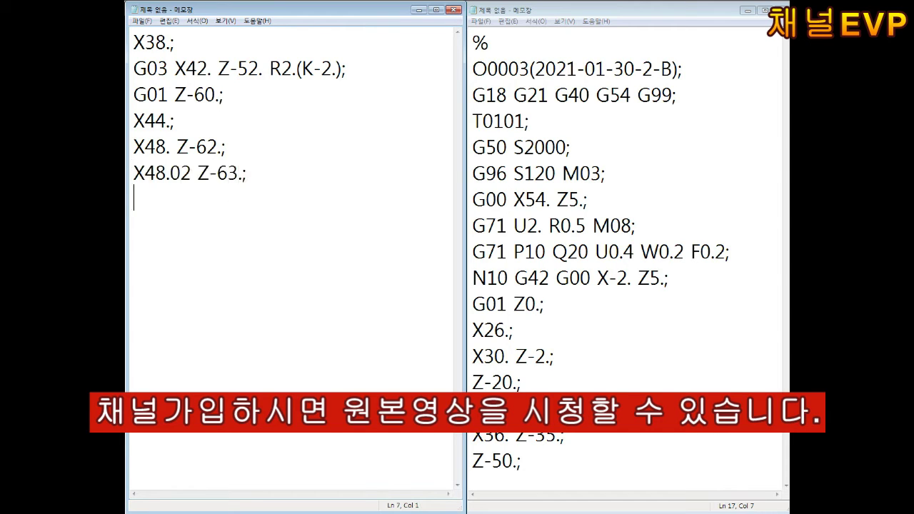
pyautogui.write('N20 G40 X54.')
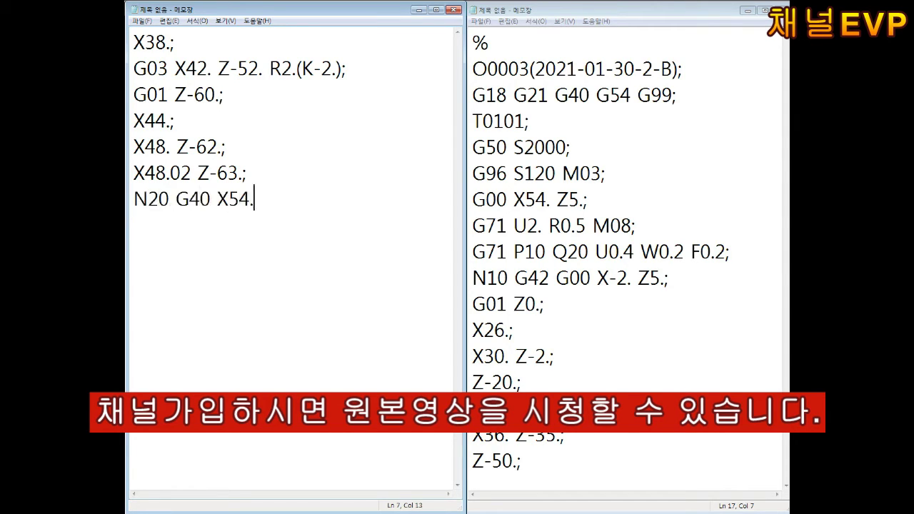
pyautogui.write(';')
pyautogui.press('Return')
# - Finish side B with G00 X150. Z150. M09, M05 T0100 and M01, then cut the header text
pyautogui.write('G00 X150. Z150. M09;')
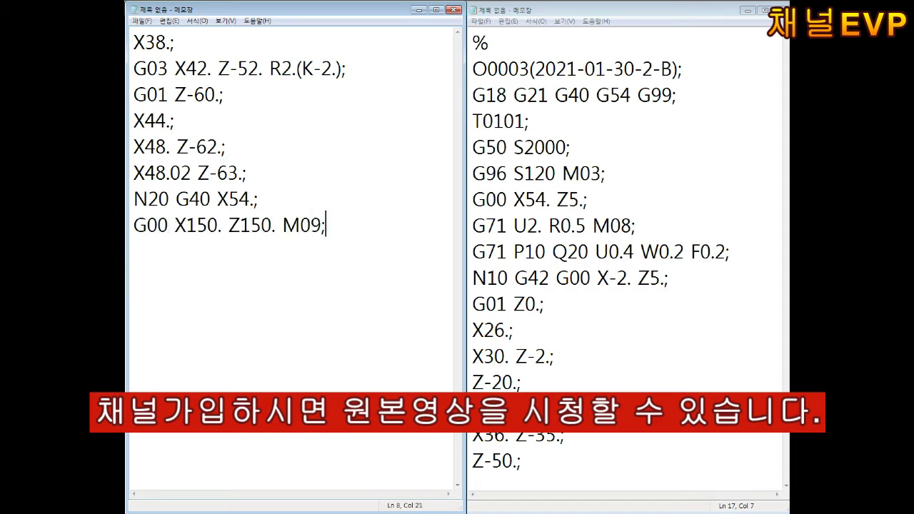
pyautogui.press('Return')
pyautogui.write('M05 T0100;')
pyautogui.press('Return')
pyautogui.write('M01;')
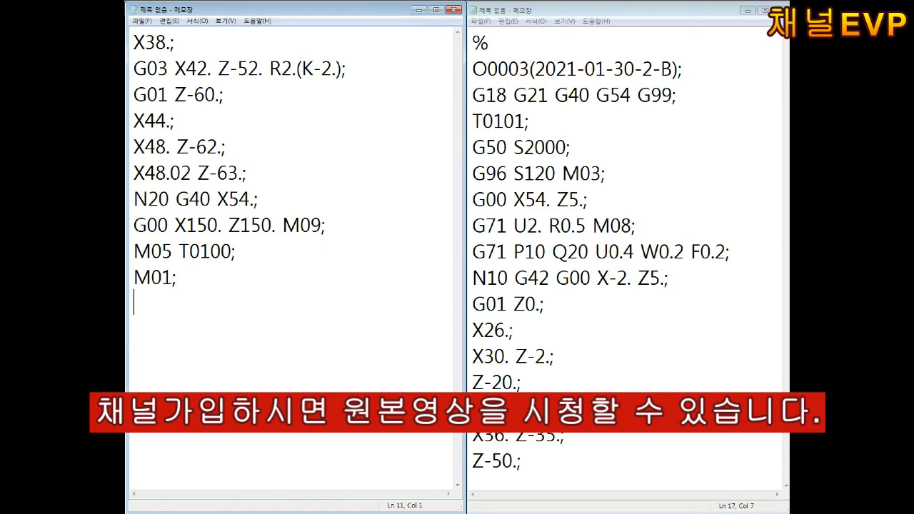
pyautogui.hotkey('ctrl', 'a')
pyautogui.hotkey('ctrl', 'x')
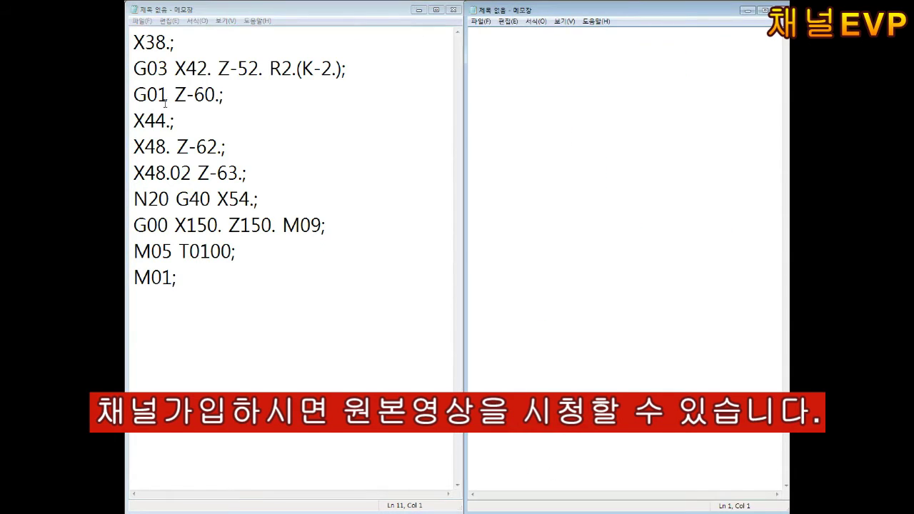
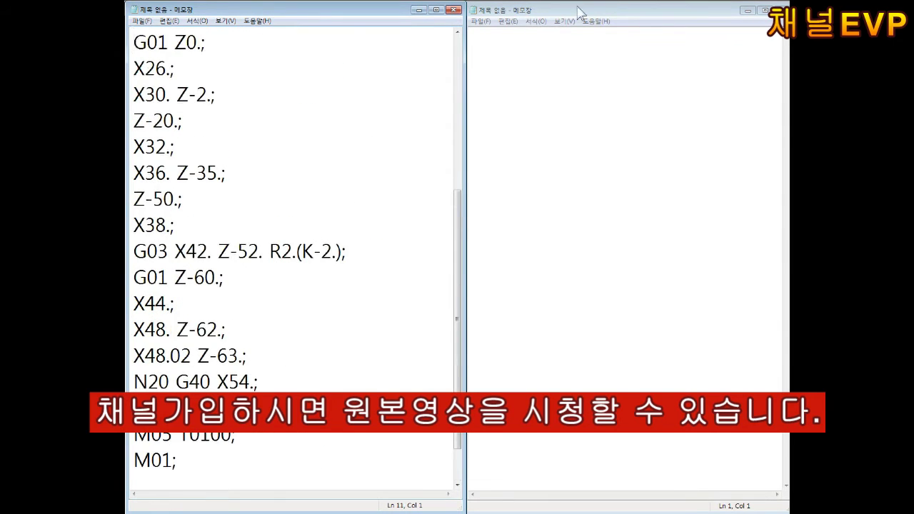
# - Type the T0303 G70 P10 Q20 F0.1 finishing block and begin the T0505 grooving block
pyautogui.click(562, 54)
pyautogui.write('T0303;')
pyautogui.press('Return')
pyautogui.write('G96 S15')
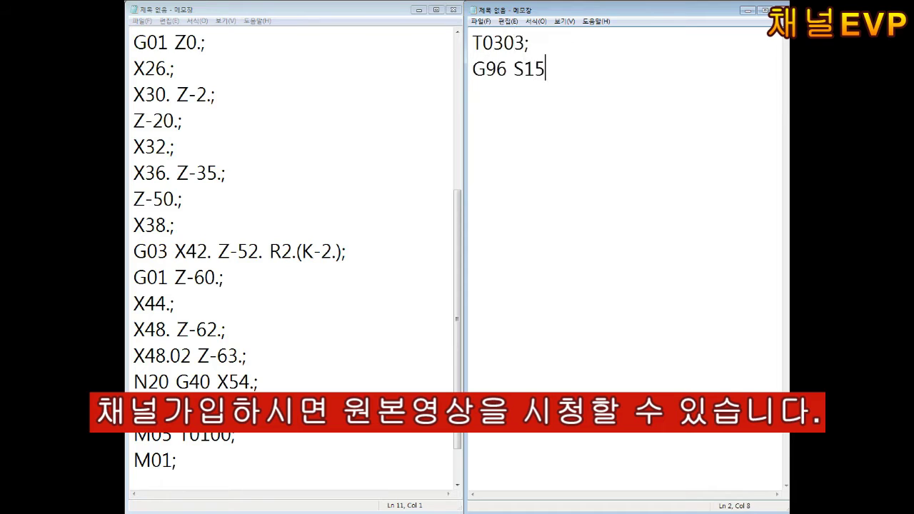
pyautogui.write('0 M03; G00 X54. Z2.; G70 P10 WQ')
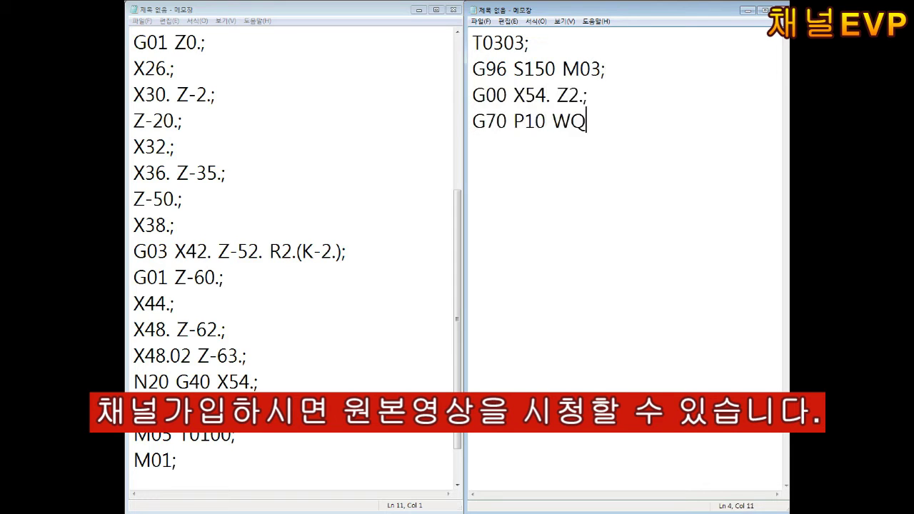
pyautogui.press('BackSpace')
pyautogui.press('BackSpace')
pyautogui.write('Q20 F0.1 M08; G00 X150. Z150. M09')
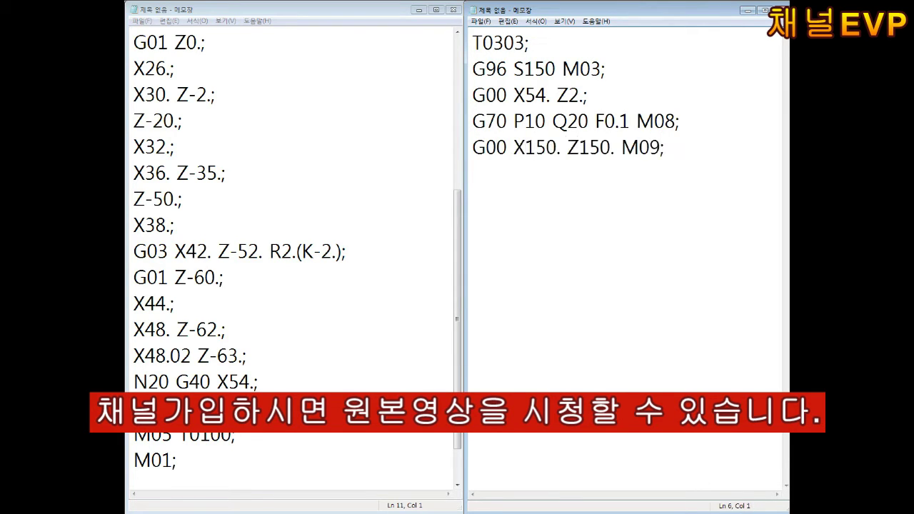
pyautogui.write('M05 T 0300')
pyautogui.press('BackSpace')
pyautogui.press('BackSpace')
pyautogui.press('BackSpace')
pyautogui.write('0300; M01; ')
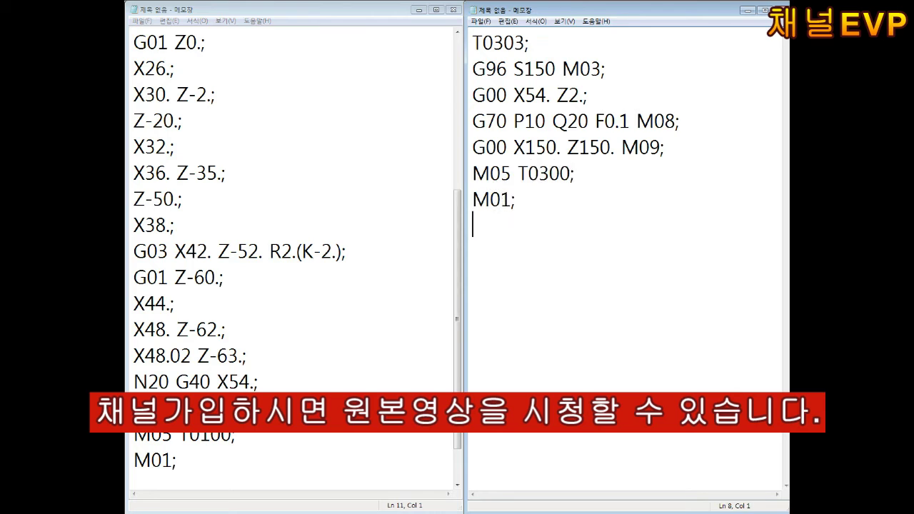
pyautogui.write('T0505; G50 S800; G96 S40 M03; G0')
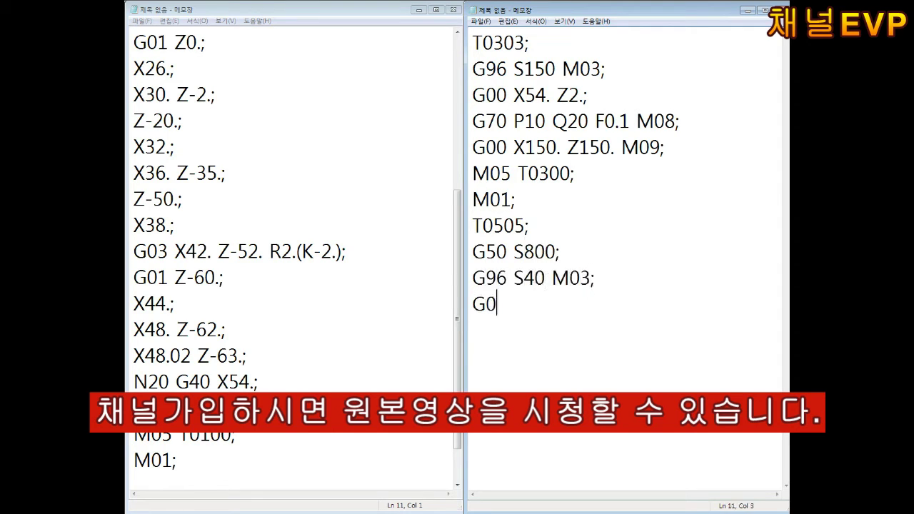
pyautogui.write('0 X36. Z-20.; ')
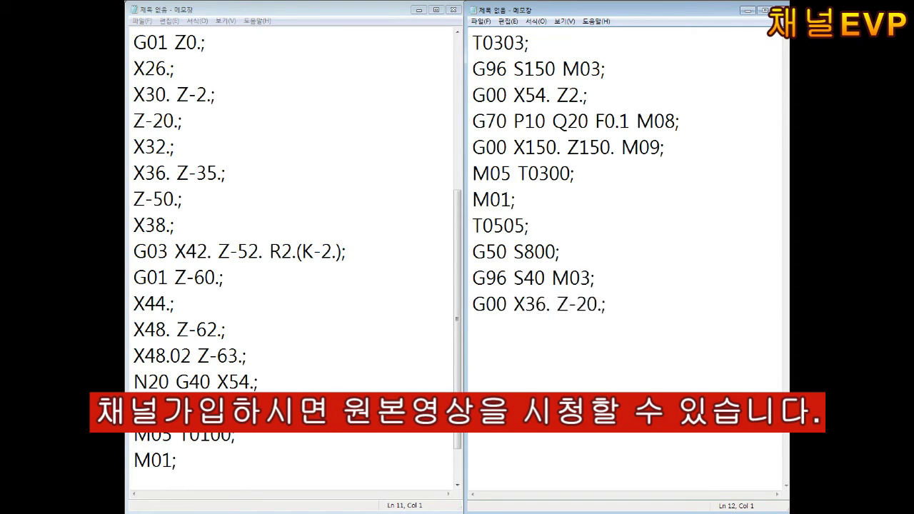
pyautogui.write('G01 X25. F0.1 M08;')
# - Add the grooving moves X32. F0.5, Z-19., F0.5 and the G00 X150. Z150. retract
pyautogui.press('Return')
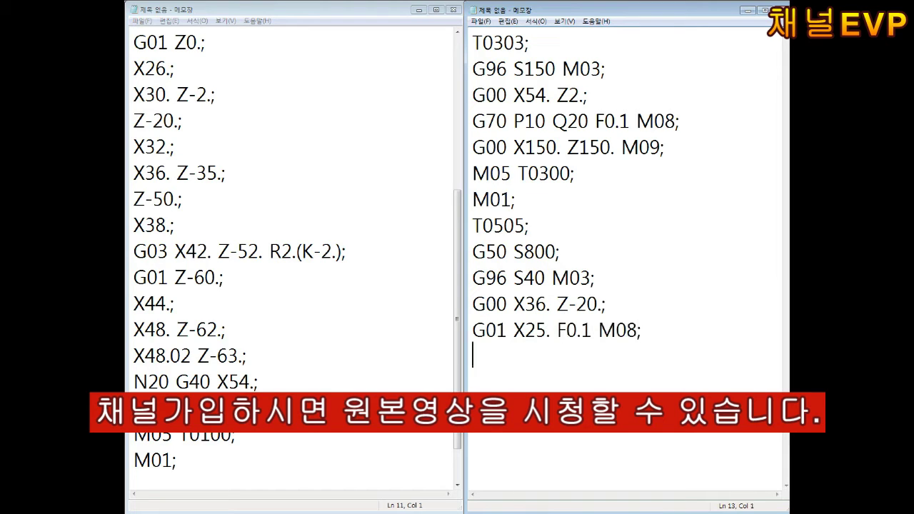
pyautogui.write('G00 X32')
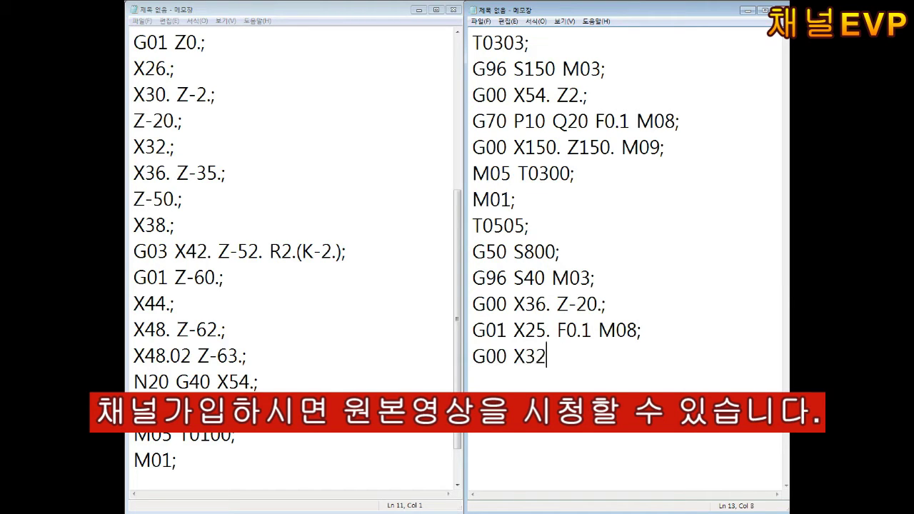
pyautogui.press('BackSpace')
pyautogui.press('BackSpace')
pyautogui.press('BackSpace')
pyautogui.write('X32')
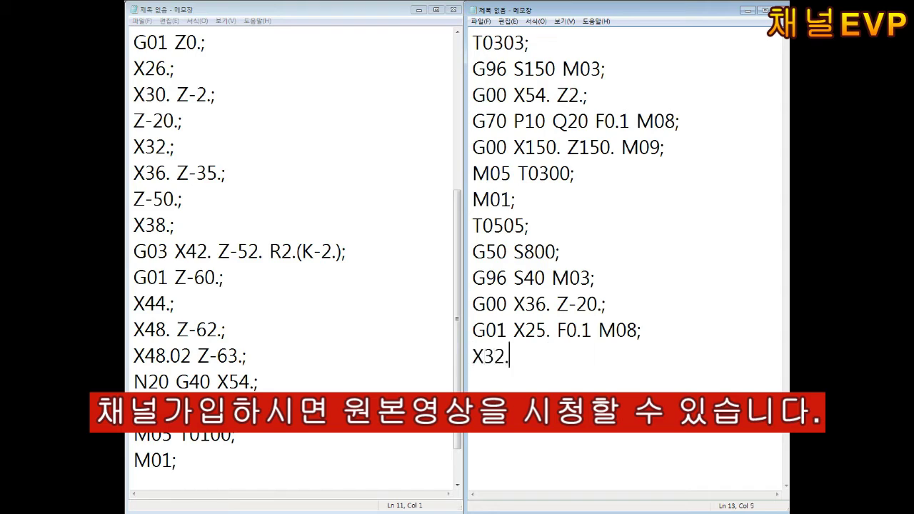
pyautogui.write('. F0.5; ')
pyautogui.write('Z-19.;')
pyautogui.press('Return')
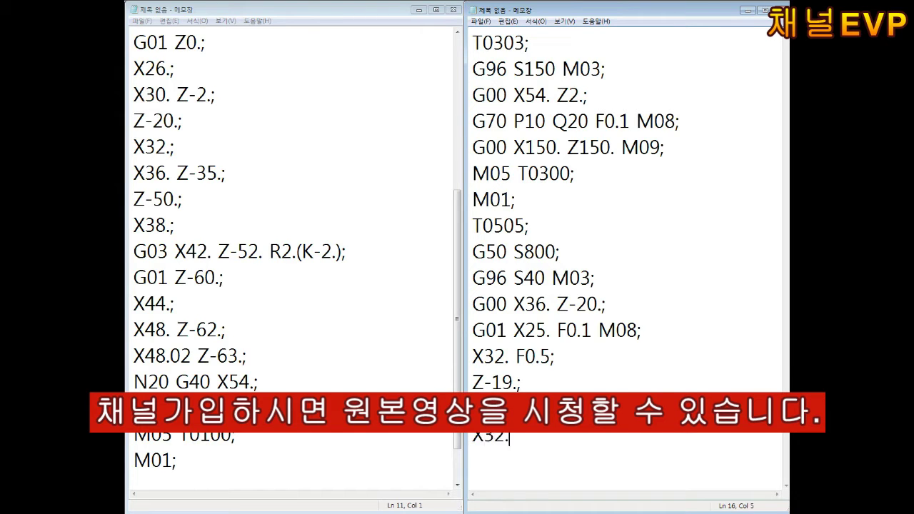
pyautogui.write('F0.5;')
pyautogui.press('Return')
pyautogui.write('G00')
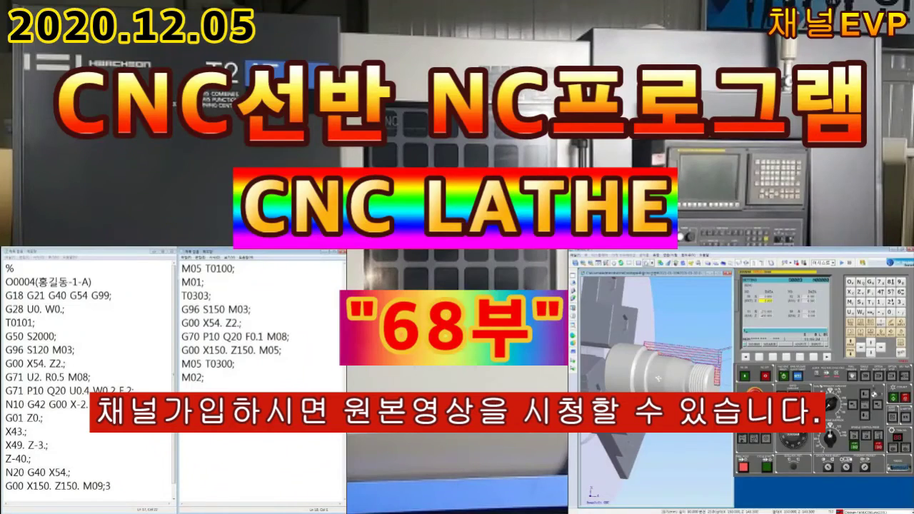
pyautogui.write(' X150. Z150.;')
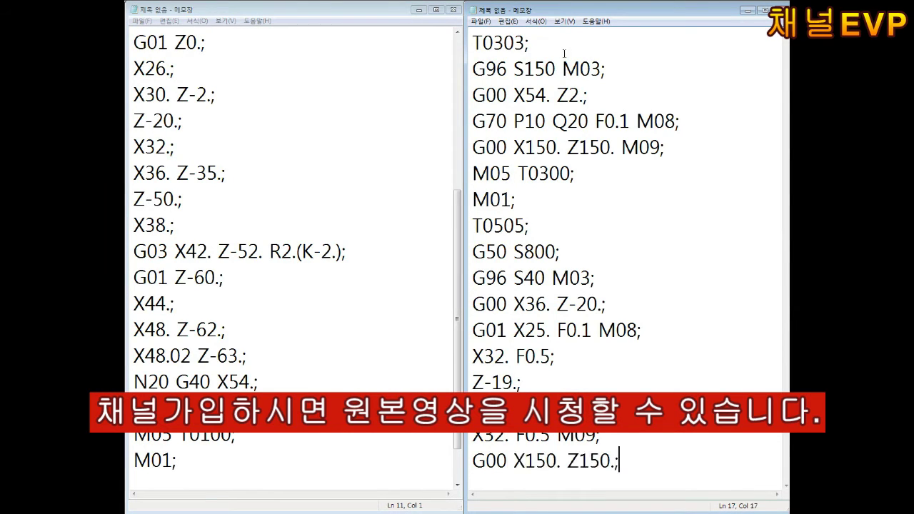
# - Move the T0303 finishing block into the main program after M01
pyautogui.moveTo(516, 200); pyautogui.dragTo(473, 43)
pyautogui.hotkey('ctrl', 'x')
pyautogui.click(214, 478)
pyautogui.hotkey('ctrl', 'v')
# - End the grooving block with M05 T0500; and M01;, then select all of it
pyautogui.click(474, 66)
pyautogui.press('BackSpace')
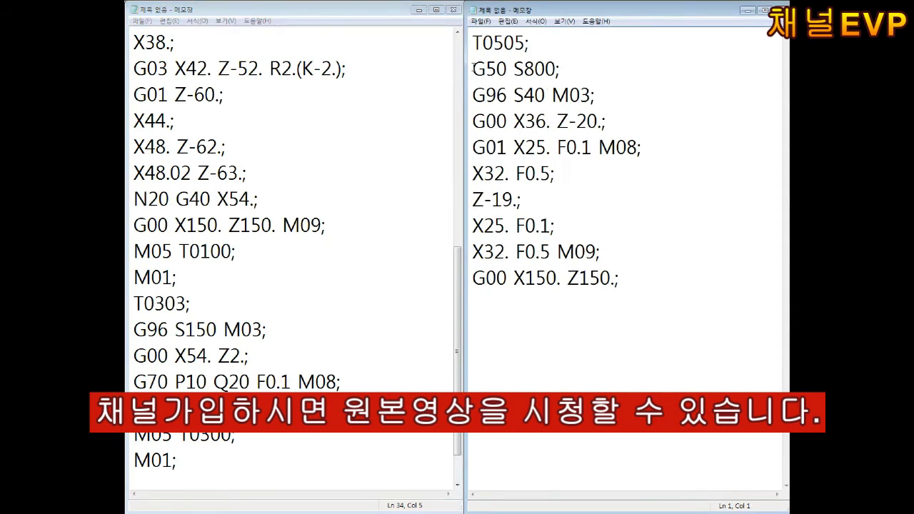
pyautogui.press('Return')
pyautogui.write('M05 T0500;')
pyautogui.press('Return')
pyautogui.write('M01;')
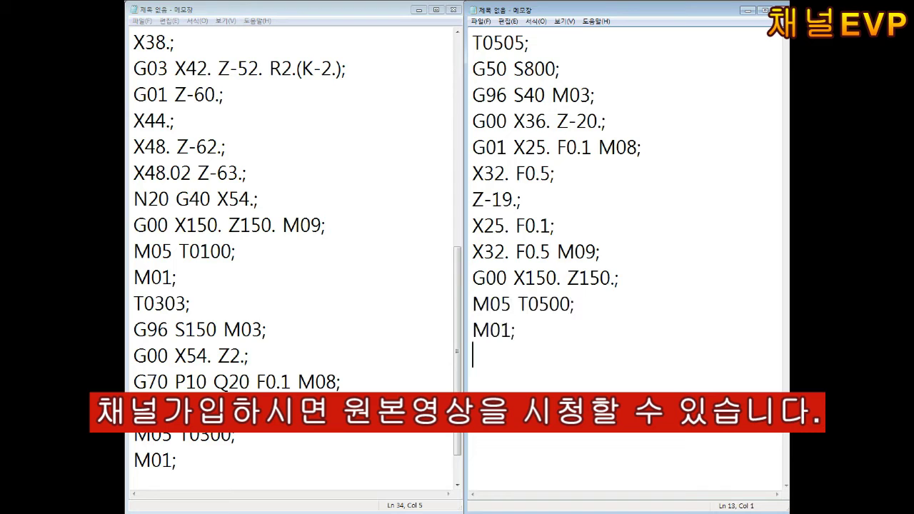
pyautogui.hotkey('ctrl', 'a')
# - Move the grooving block to the end of the main program
pyautogui.hotkey('ctrl', 'x')
pyautogui.click(178, 460)
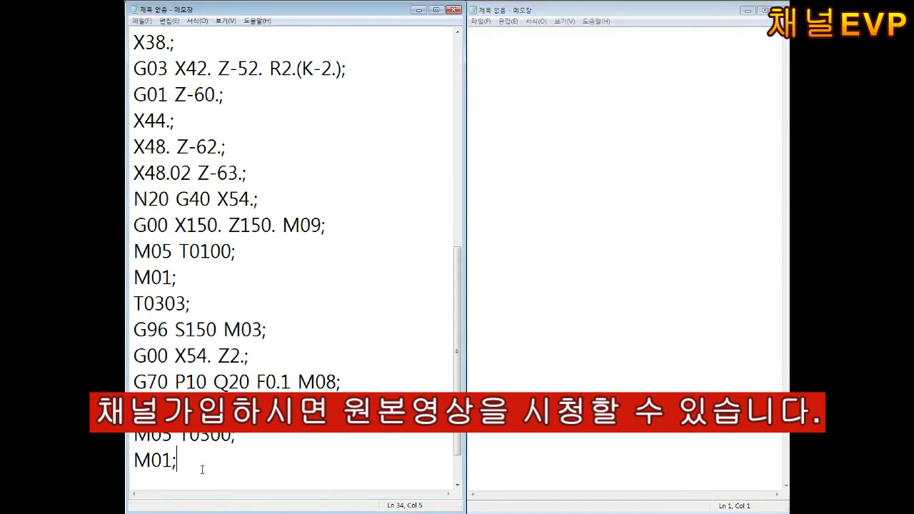
pyautogui.hotkey('ctrl', 'v')
# - Type the T0707 G97 S900 threading block with G92 X29.5 Z-17 F2. and passes to X27.6
pyautogui.click(500, 43)
pyautogui.write('T0707; ')
pyautogui.write('G97 S')
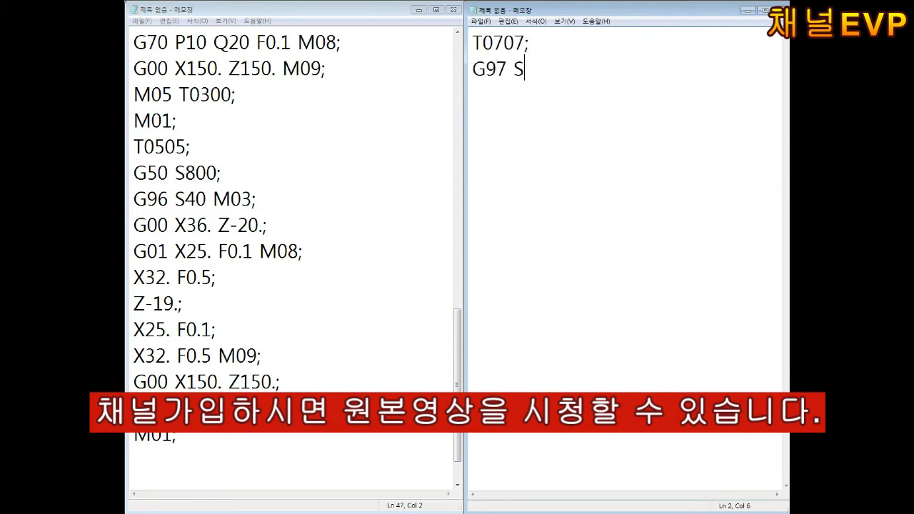
pyautogui.write('900 M03;')
pyautogui.press('Return')
pyautogui.write('G00 X34. Z2.; G92 X')
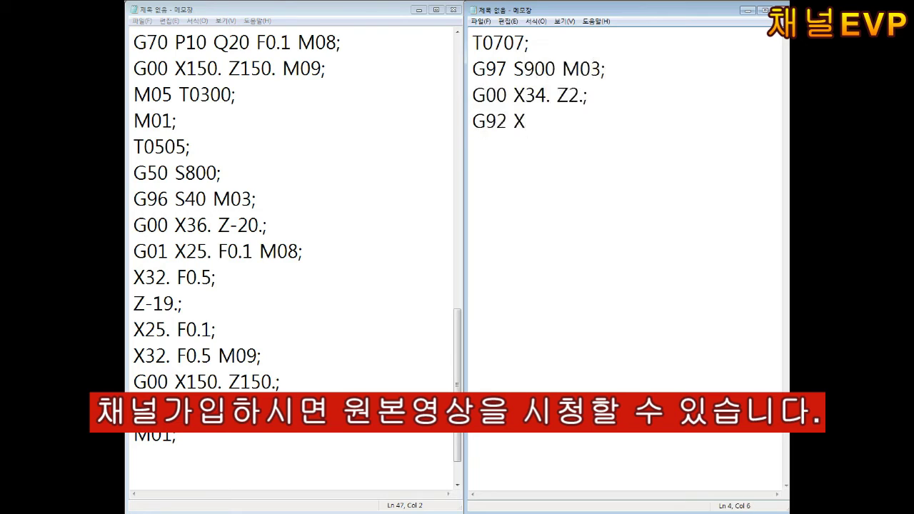
pyautogui.write('29.5 Z-17.5 R0.')
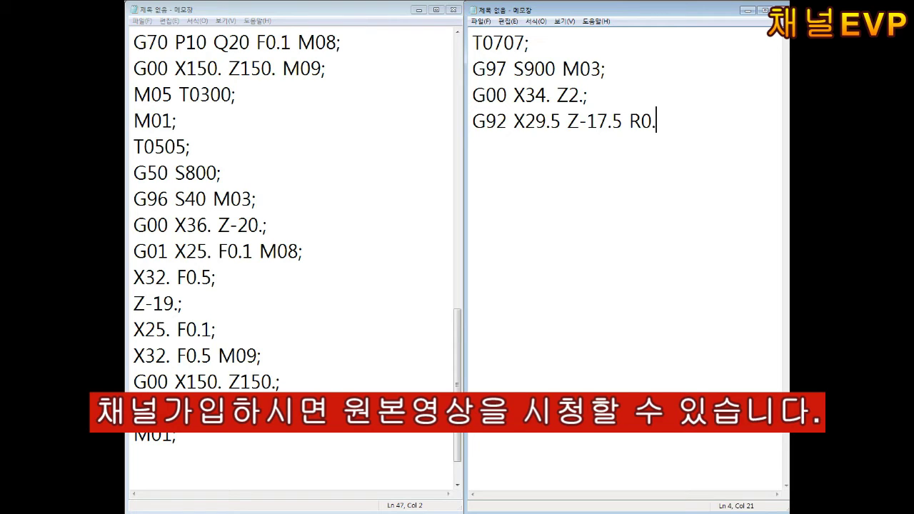
pyautogui.write('F2. M08')
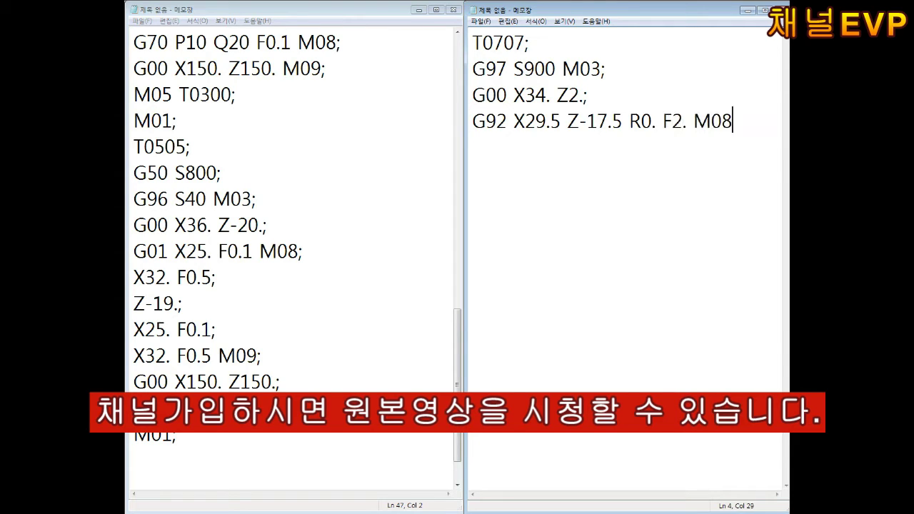
pyautogui.write('; X29.; X28.5; X28.; X27')
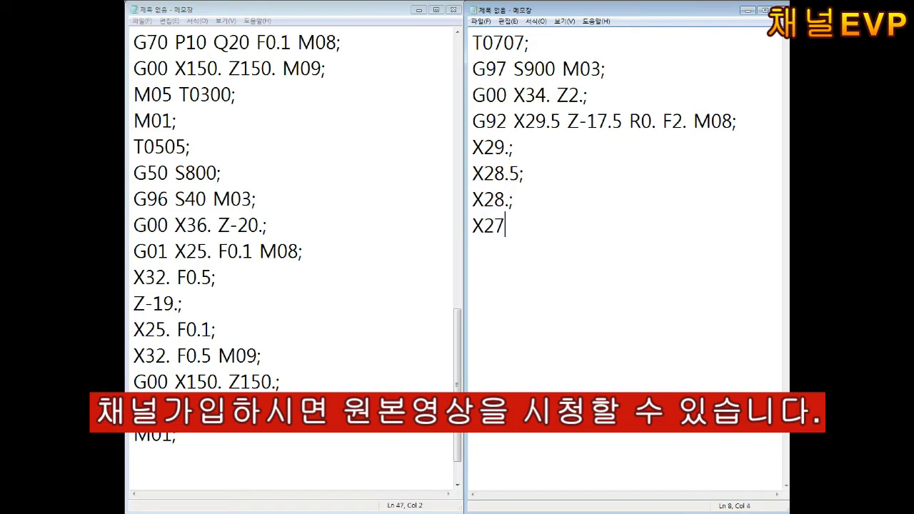
pyautogui.write('.9; X27.8; X27.7; X27.6; ')
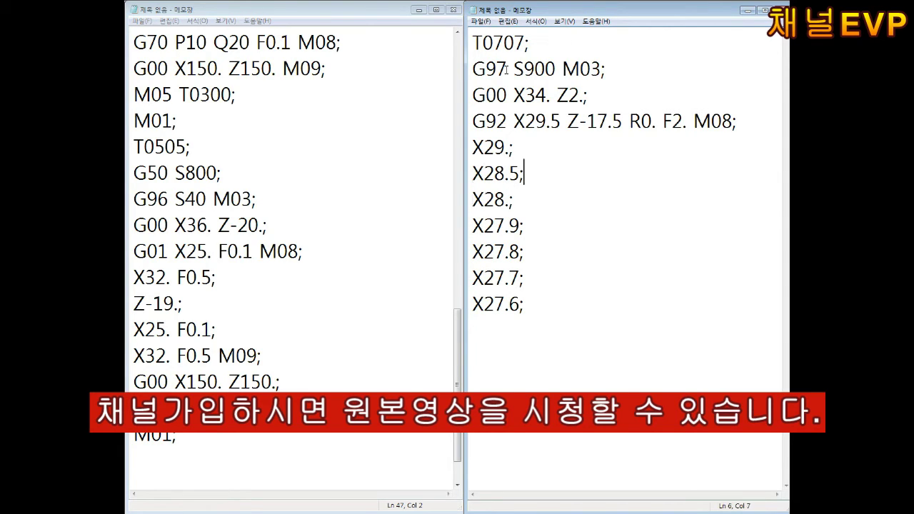
pyautogui.write('28.25')
pyautogui.press('Tab')
pyautogui.write('(')
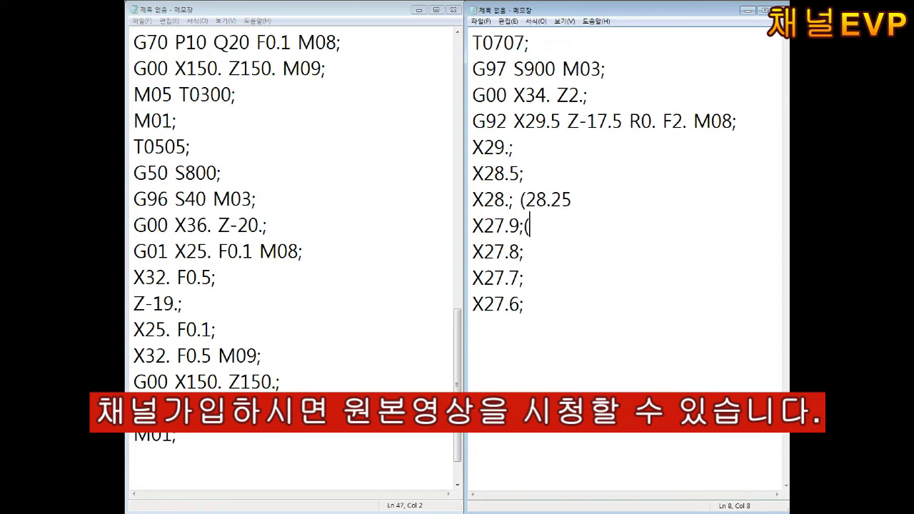
pyautogui.write('28.))')
# - Add the (27.8) pass note, then G00 X150. Z150. M09, M05 T0700 and M02
pyautogui.click(527, 200)
pyautogui.click(526, 225)
pyautogui.write('(')
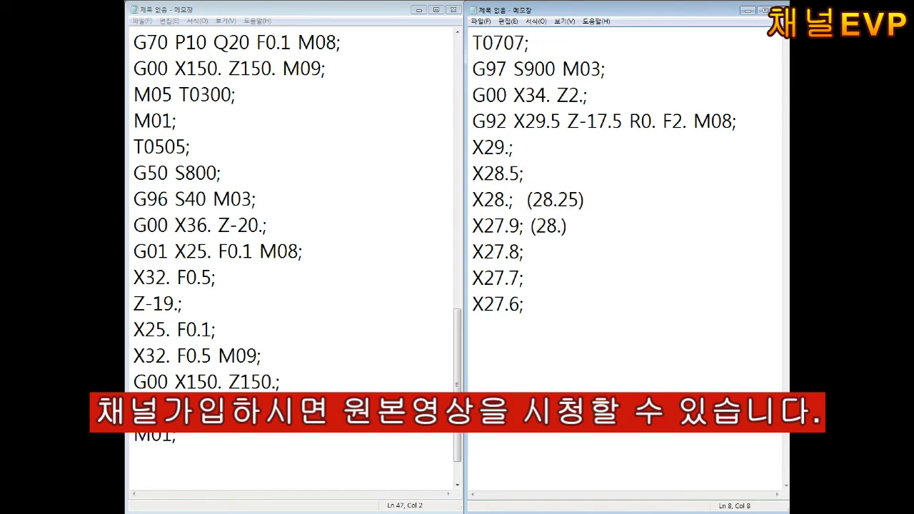
pyautogui.write('27.8')
pyautogui.press('Down')
pyautogui.press('Down')
pyautogui.press('Down')
pyautogui.press('Return')
pyautogui.write('G00 X150. Z150. M09;')
pyautogui.press('Return')
pyautogui.write('M05')
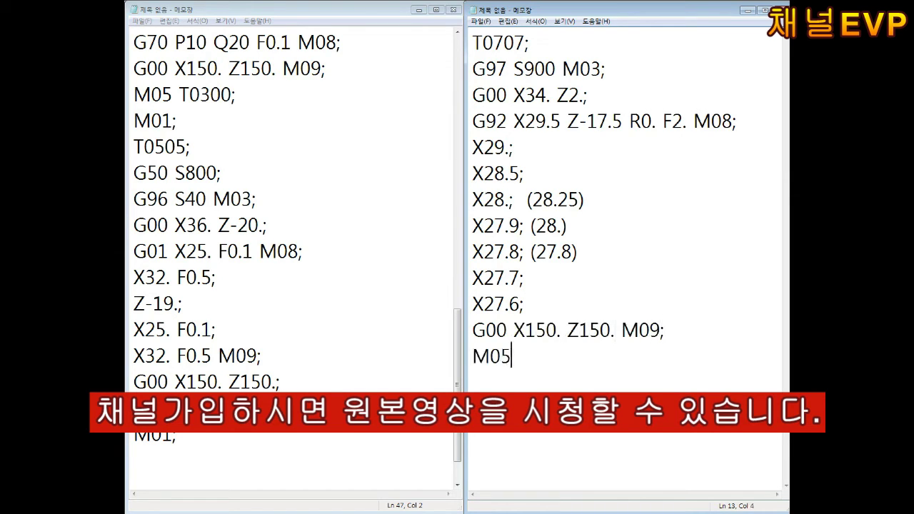
pyautogui.write(' T0700; M02;')
pyautogui.press('Return')
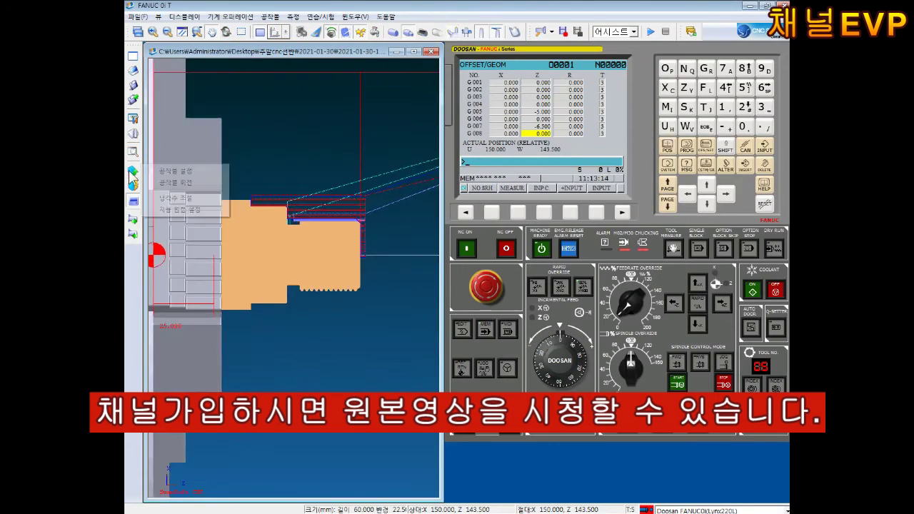
# - Enter the G54 Z work offset and set EXT Z to -3.000 on the work-offset page
pyautogui.click(133, 200)
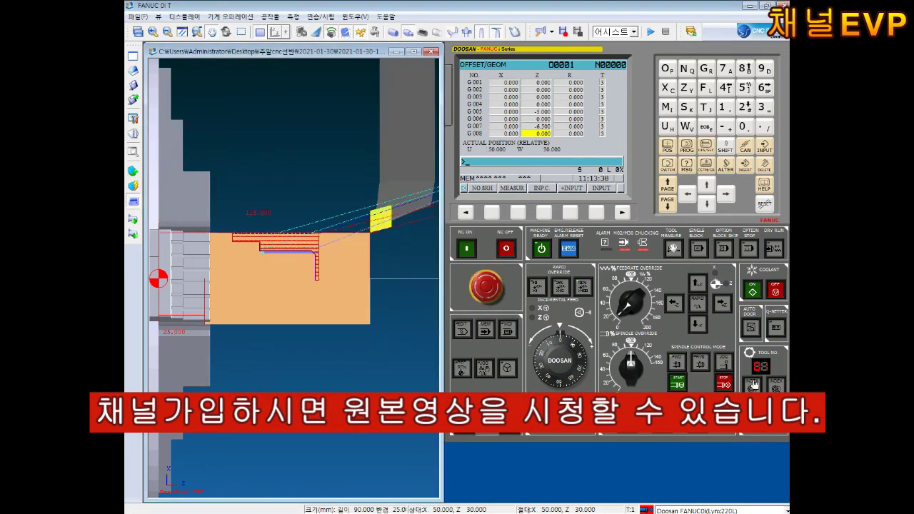
pyautogui.click(544, 212)
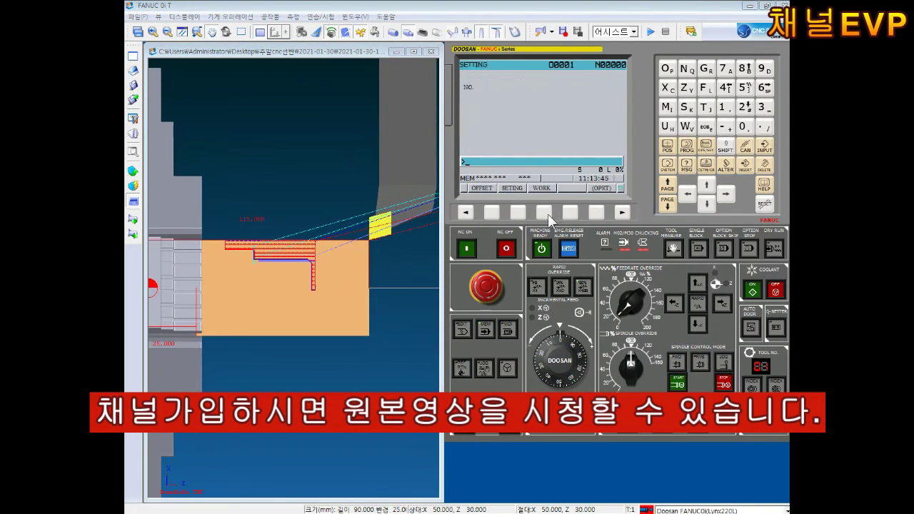
pyautogui.write('Z0.')
pyautogui.click(518, 213)
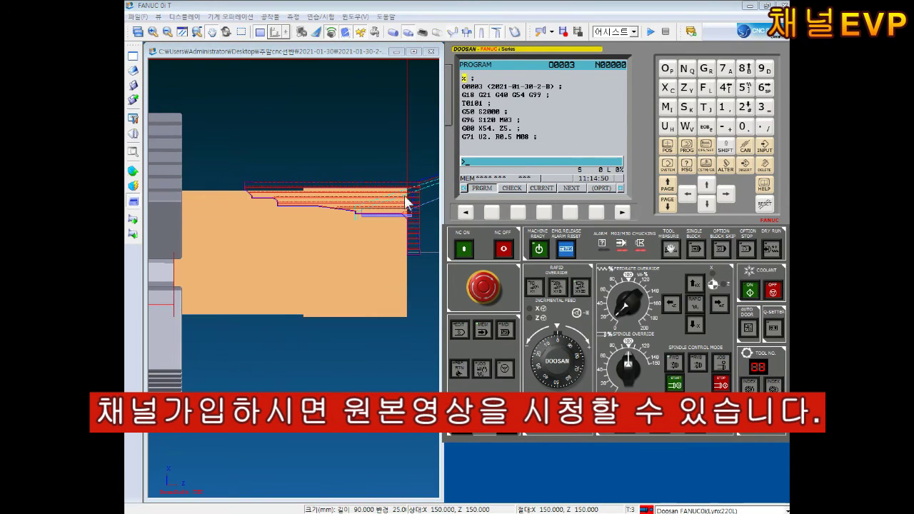
pyautogui.click(707, 147)
pyautogui.click(765, 145)
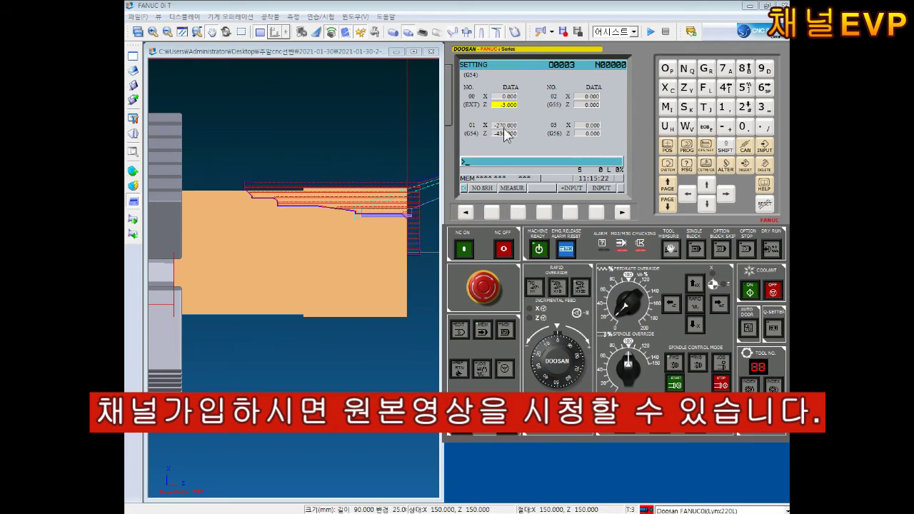
# - Zoom the 3D view in on the workpiece and back out
pyautogui.scroll(2, 408, 205)
pyautogui.scroll(2, 400, 207)
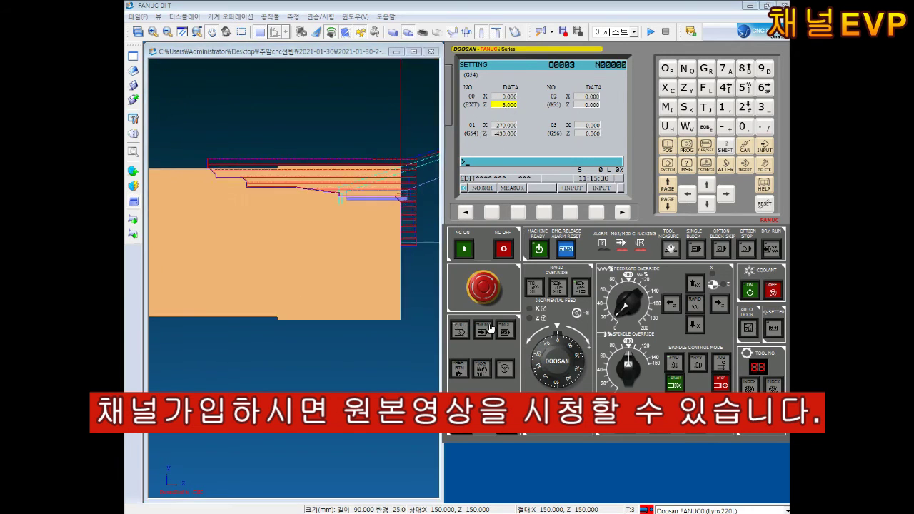
pyautogui.scroll(2, 363, 214)
pyautogui.scroll(1, 371, 217)
pyautogui.scroll(-1, 371, 218)
pyautogui.scroll(-2, 359, 221)
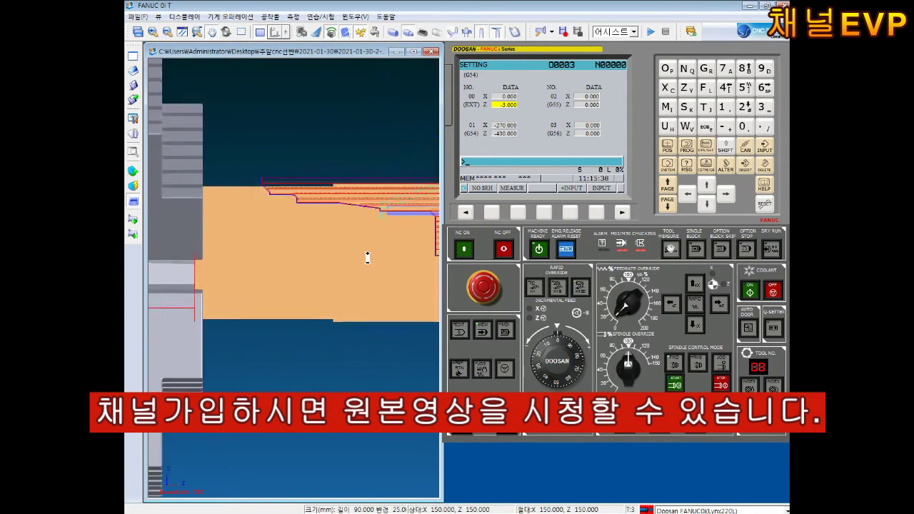
pyautogui.scroll(-1, 368, 258)
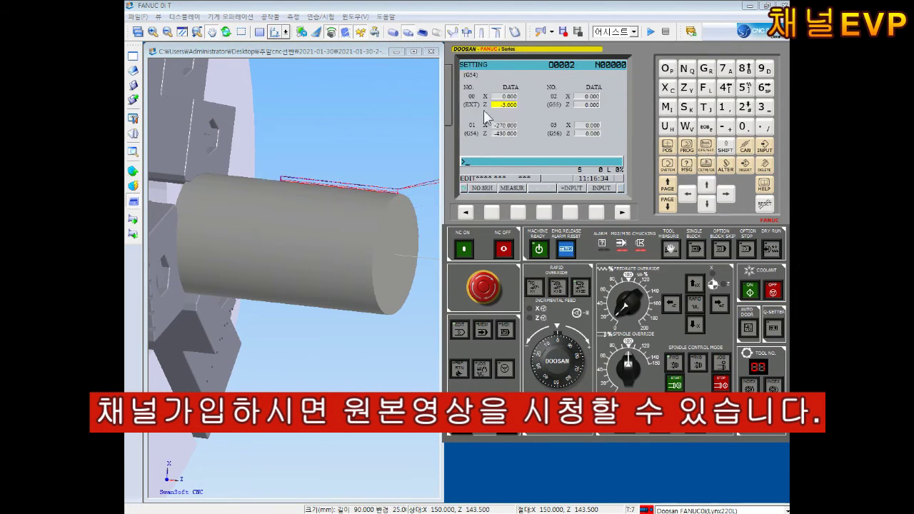
# - Run the program in MEM mode with Cycle Start and orbit the view around the threaded part
pyautogui.click(763, 148)
pyautogui.click(483, 332)
pyautogui.click(503, 426)
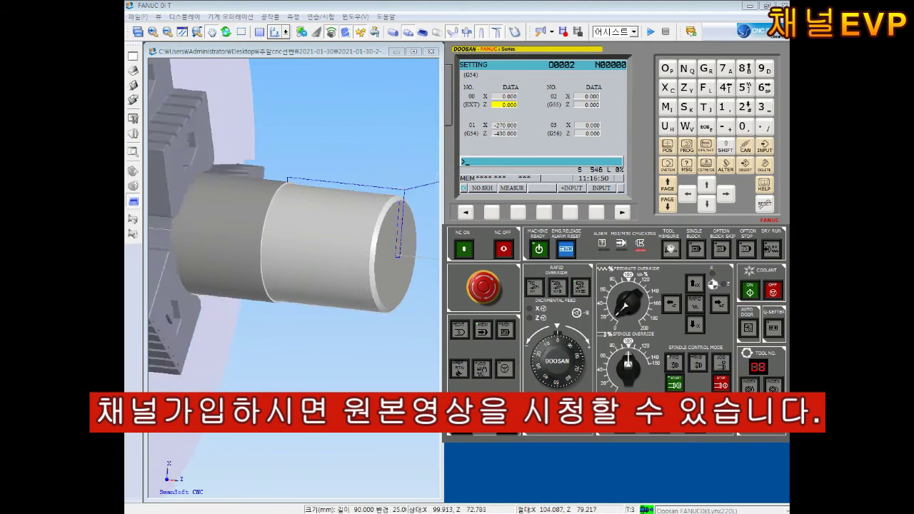
pyautogui.rightClick(142, 166)
pyautogui.click(173, 183)
pyautogui.click(686, 146)
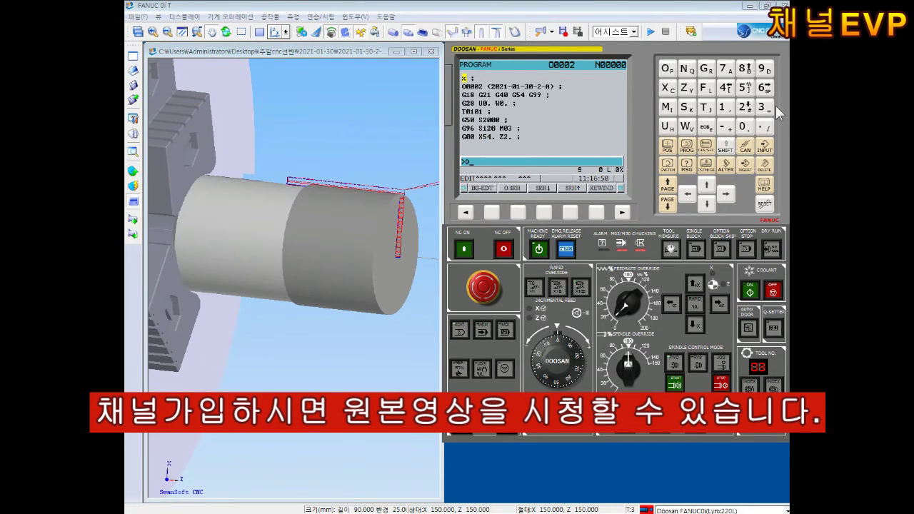
pyautogui.click(706, 146)
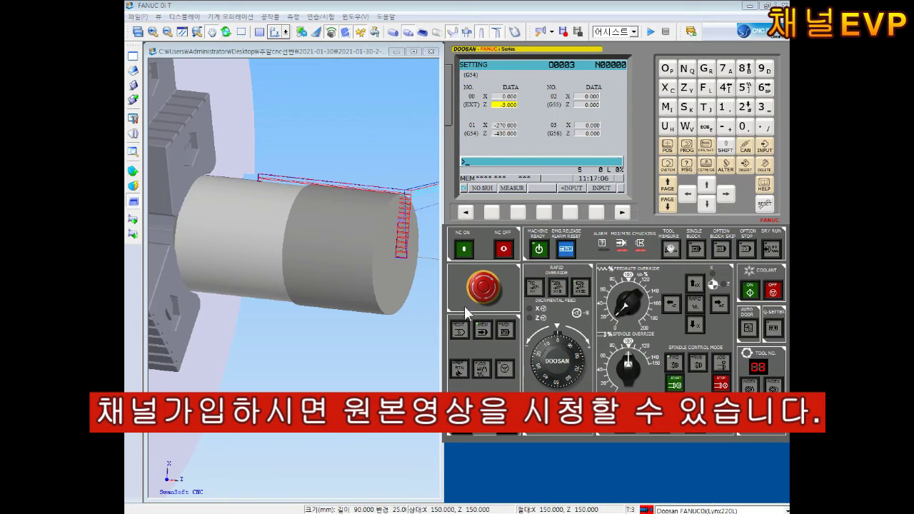
pyautogui.click(504, 427)
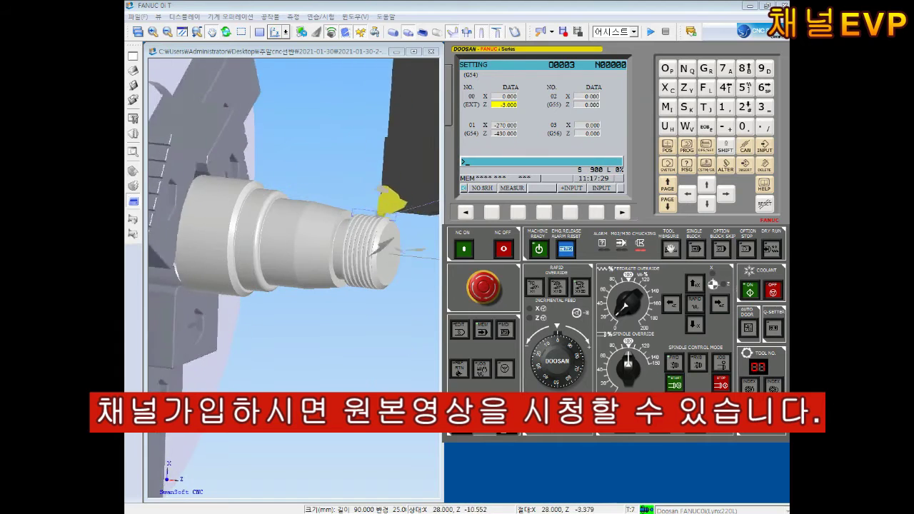
pyautogui.moveTo(322, 252); pyautogui.dragTo(332, 323)
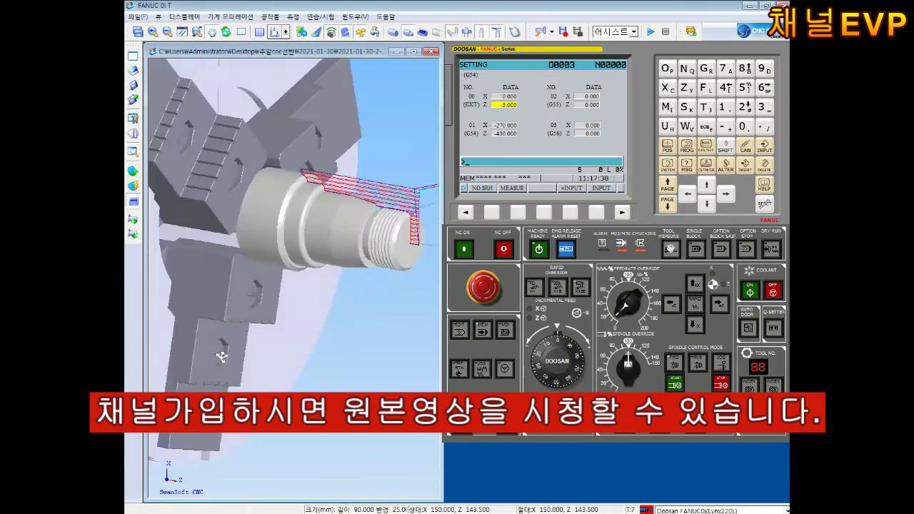
# - Start program % O0004 with the author's name and -1-A in the title, plus G18 G21 G40 G54 G99
pyautogui.write('%')
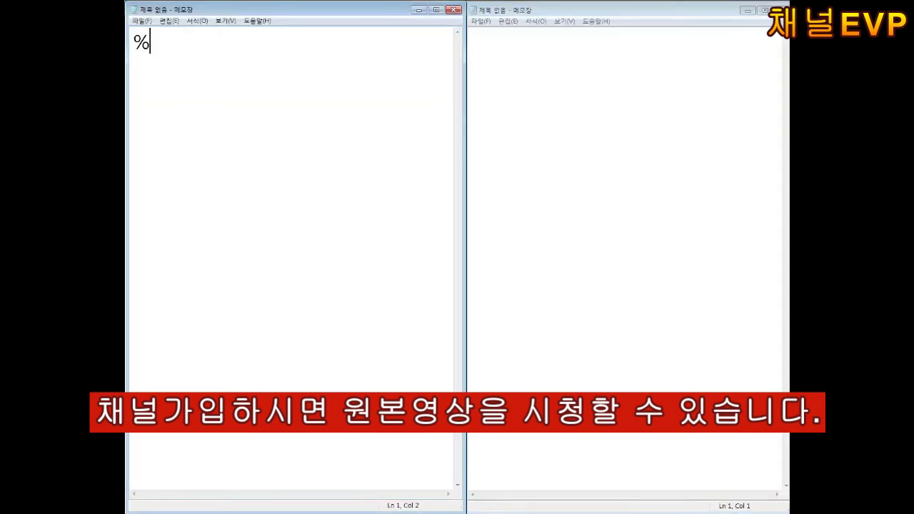
pyautogui.press('Return')
pyautogui.write('O0004')
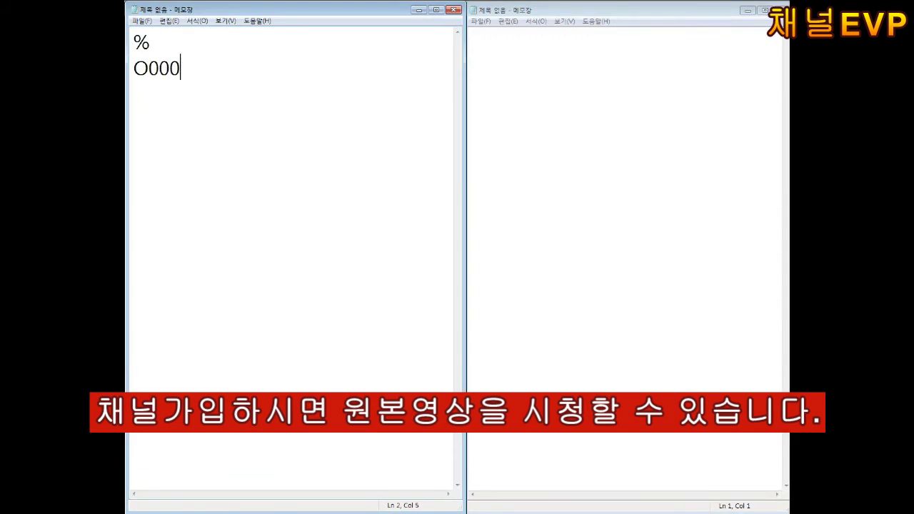
pyautogui.write('(2021-01-30-3-A')
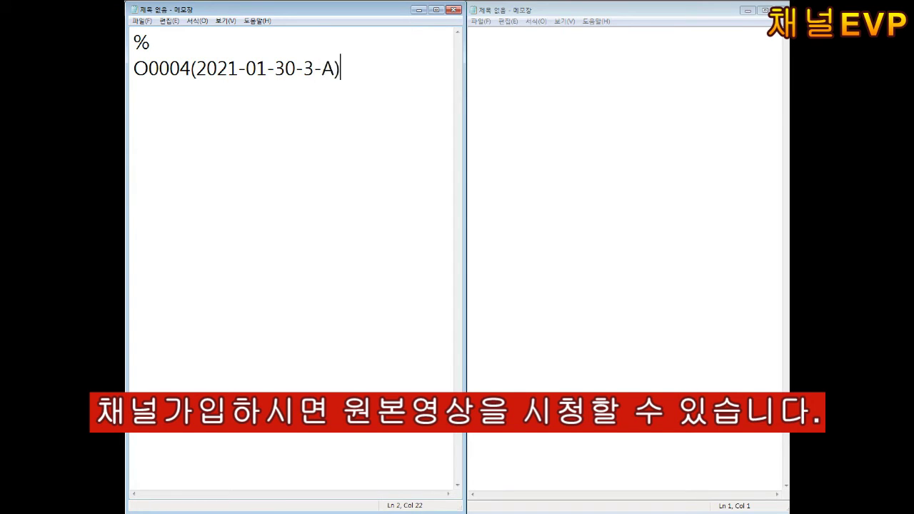
pyautogui.click(358, 73)
pyautogui.write('G18 G21')
pyautogui.press('BackSpace')
pyautogui.press('BackSpace')
pyautogui.press('BackSpace')
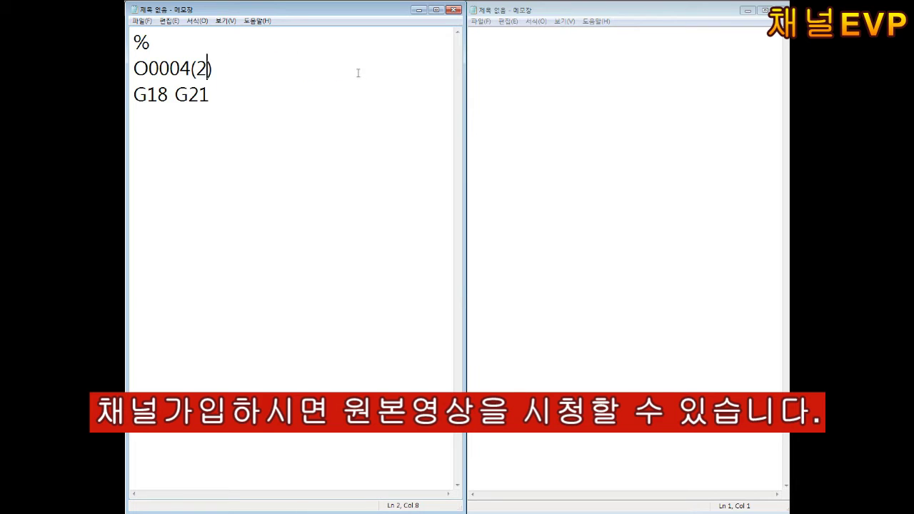
pyautogui.press('BackSpace')
pyautogui.write('홍길동-1-A) G18')
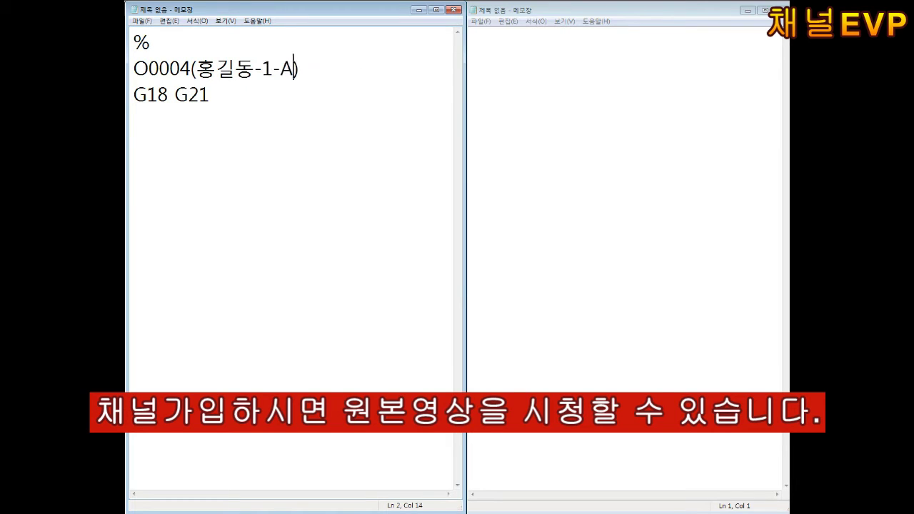
pyautogui.write(' G21 G40 G54 G99;')
# - Add G28 U0. W0., T0101, G50 S2000, G96 S120 M03 and the G71 roughing cycle ending M09
pyautogui.press('Return')
pyautogui.write('G28 U')
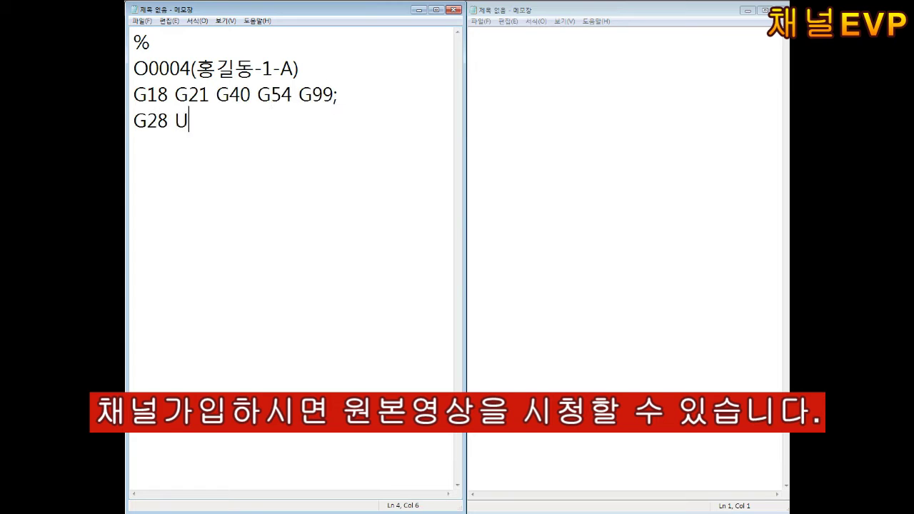
pyautogui.write('0. W0.;')
pyautogui.press('Return')
pyautogui.write('T0101; G50 S2000; G96 S12')
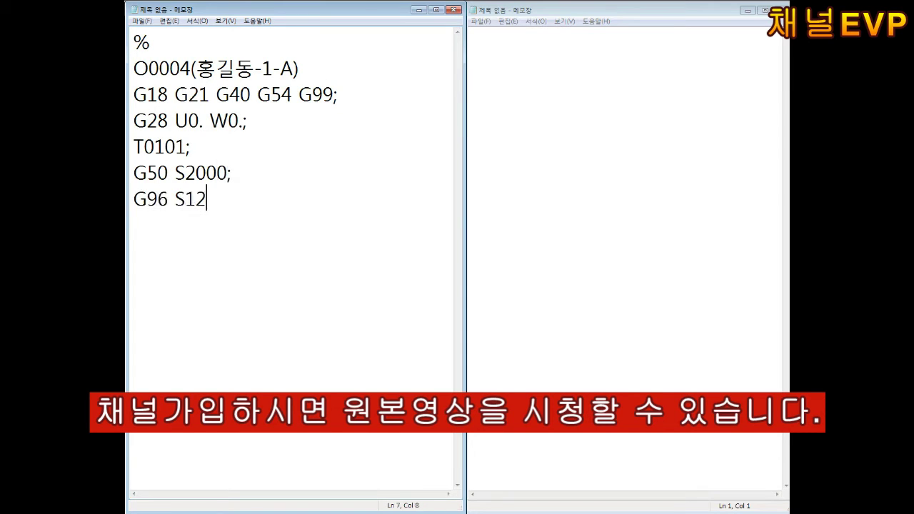
pyautogui.write('0 M03;')
pyautogui.press('Return')
pyautogui.write('G00 X54. Z2.; G71 U2. R0.5 ')
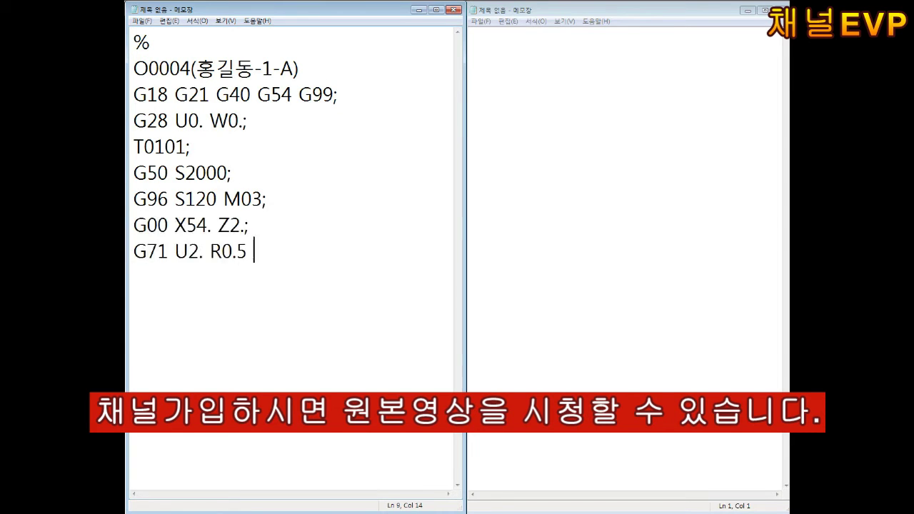
pyautogui.write('M08; G71 P10 Q20 U0.4 W0.2 F')
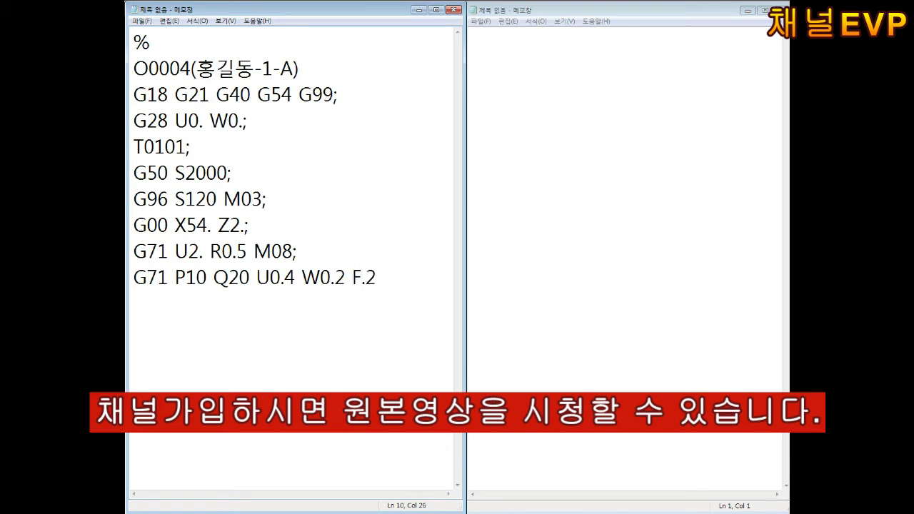
pyautogui.write('; N10 G42 G00 X-2. Z2')
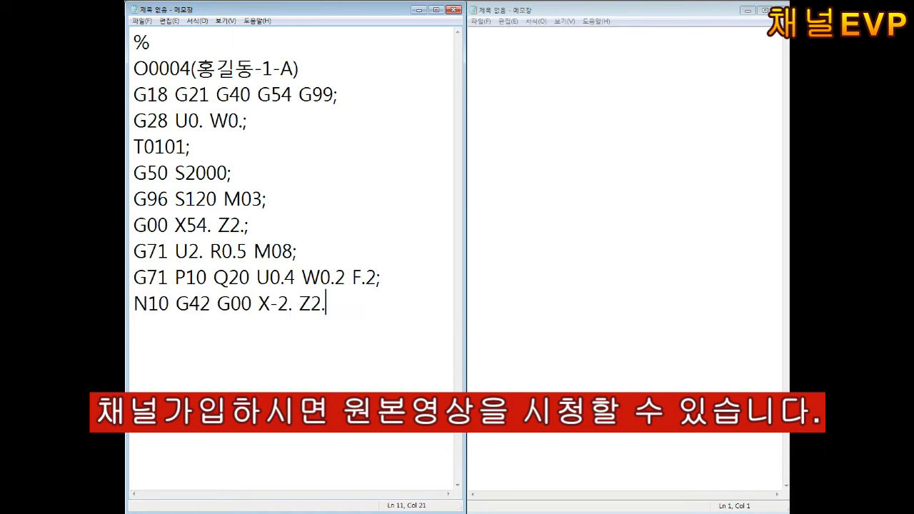
pyautogui.write('.; G01 Z0.; X')
pyautogui.write('43.; ')
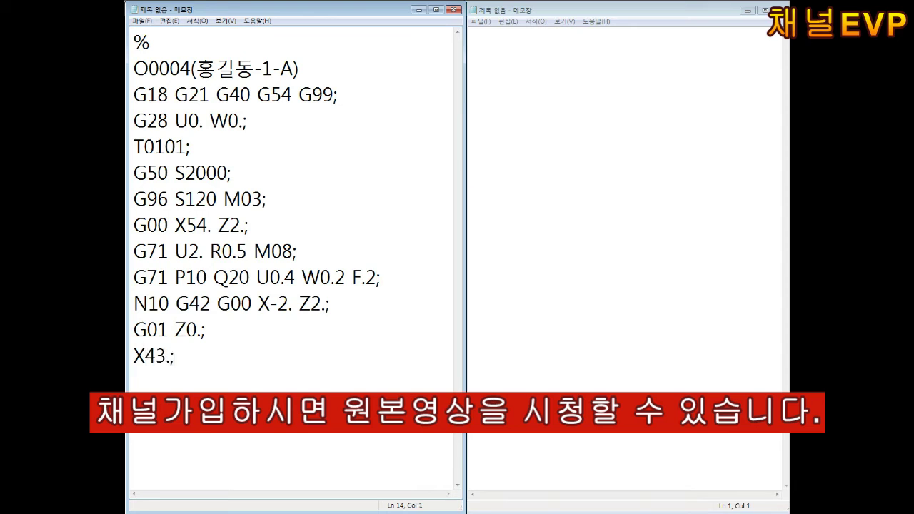
pyautogui.write('X49. Z-3')
pyautogui.write('N20 G40 X54')
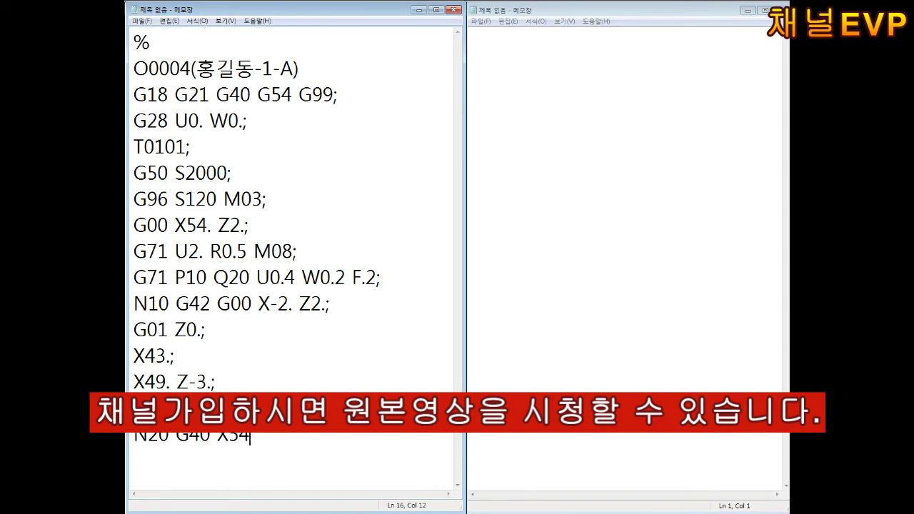
pyautogui.write('.; G00 X150. Z150. N')
pyautogui.press('BackSpace')
pyautogui.write('M09;3')
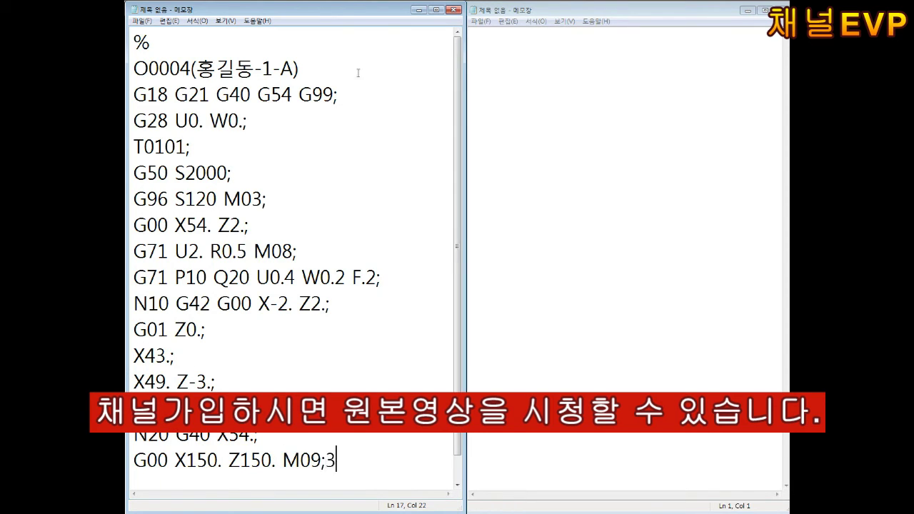
# - Write M05 T0100, M01 and the T0303 G70 P10 Q20 F0.1 finishing block ending M05 T0300
pyautogui.hotkey('alt', 'Tab')
pyautogui.write('M05 T0100; M01; T')
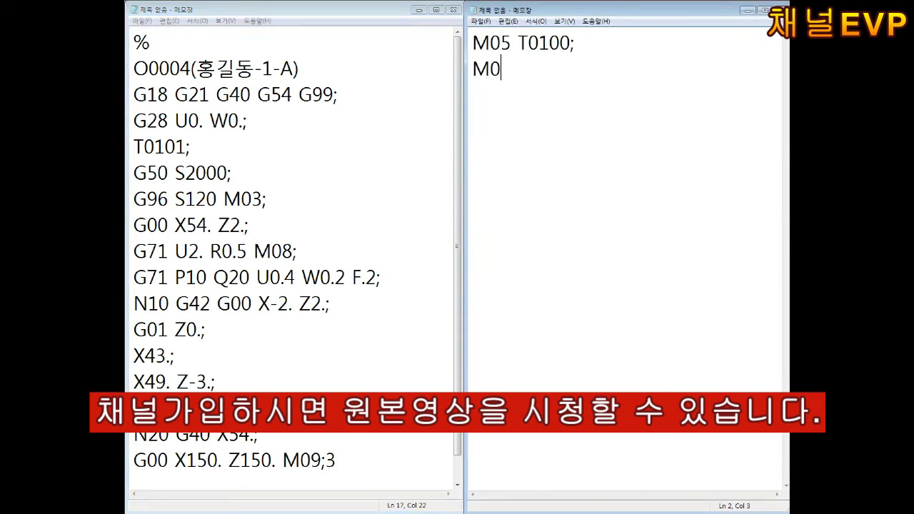
pyautogui.write('0303; G96 S150')
pyautogui.press('BackSpace')
pyautogui.press('BackSpace')
pyautogui.write('03; G96 S')
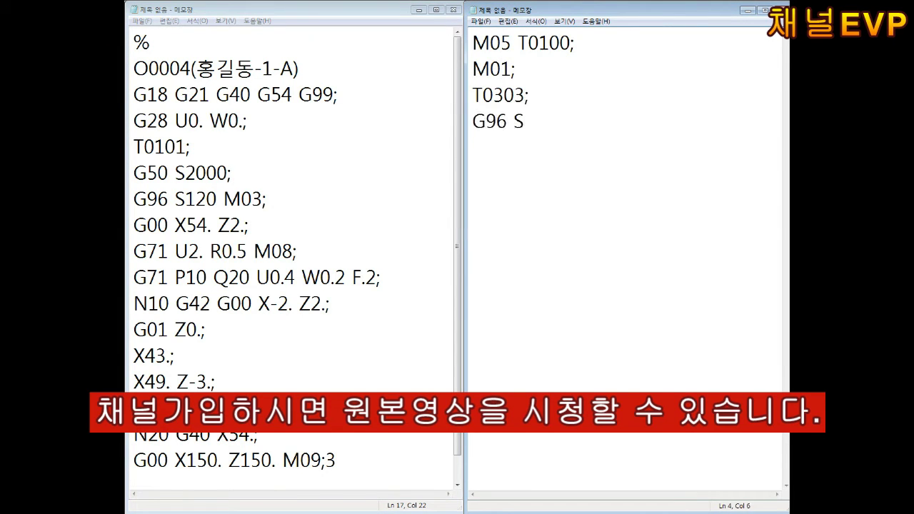
pyautogui.write('150 M03; G00 X54. Z2.; G70 P10 Q')
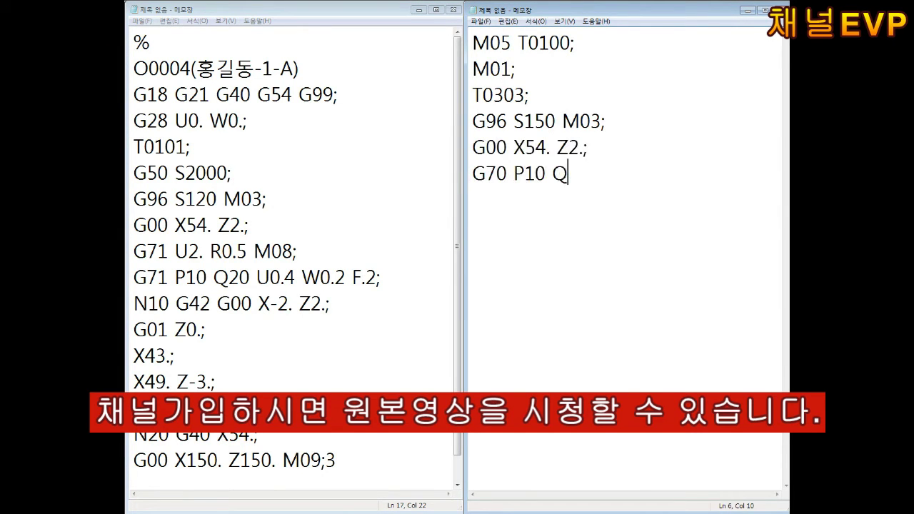
pyautogui.write('20 F0.1 M08; G00 X150. Z150. M05L;')
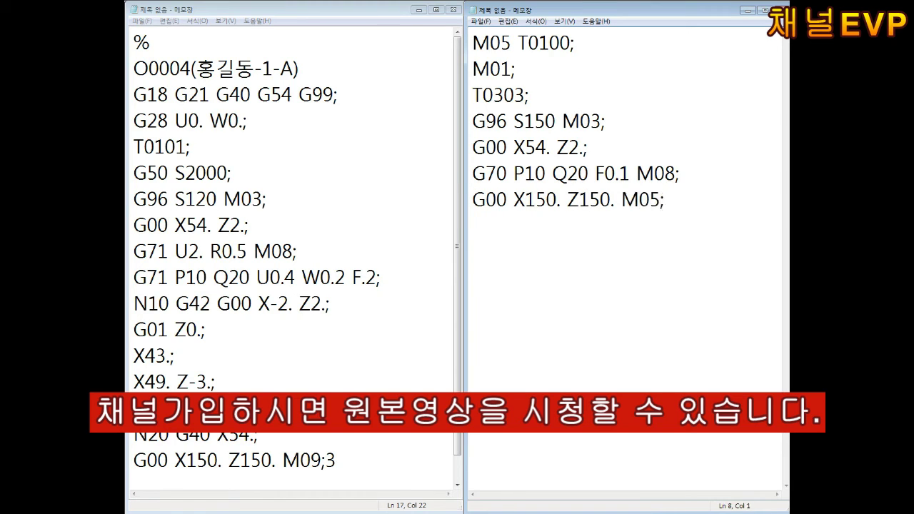
pyautogui.write('M05 T0300; M01;')
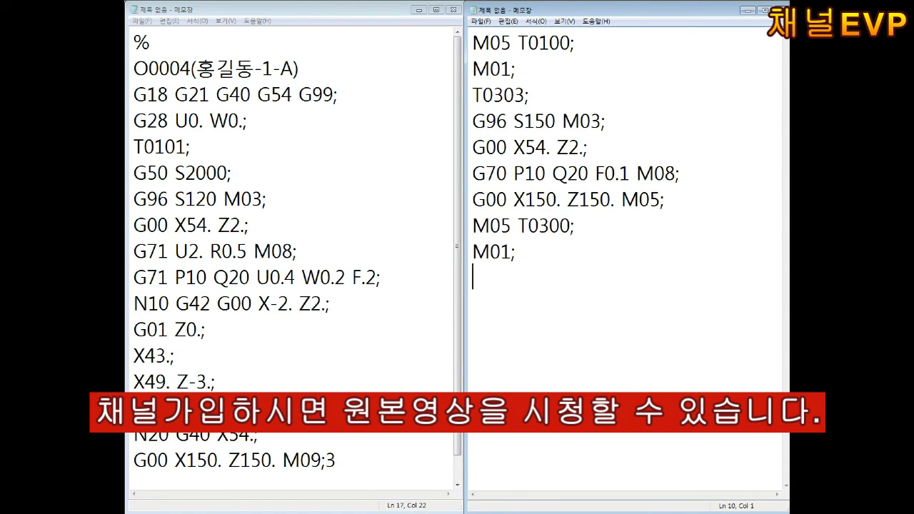
# - Change the final M01 to M02 and save the program as 2021-01-30-3-A
pyautogui.press('Delete')
pyautogui.write('2')
pyautogui.press('Down')
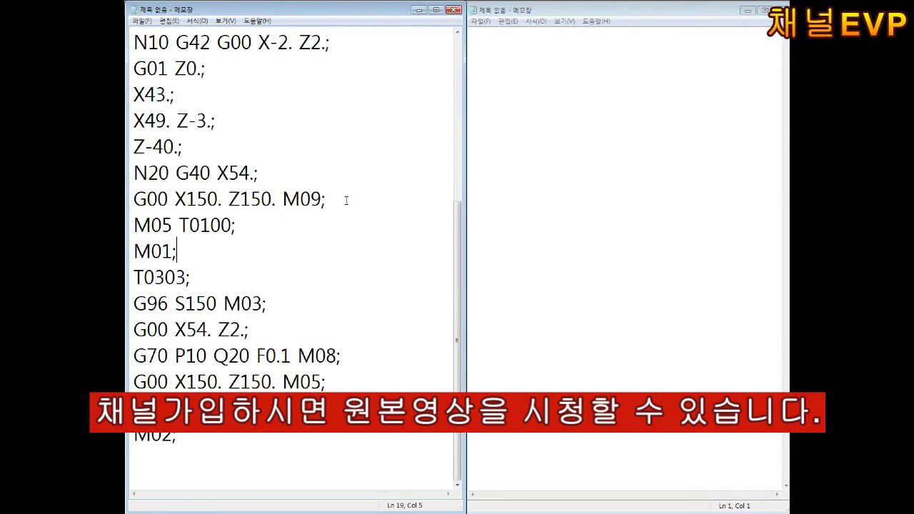
pyautogui.hotkey('ctrl', 's')
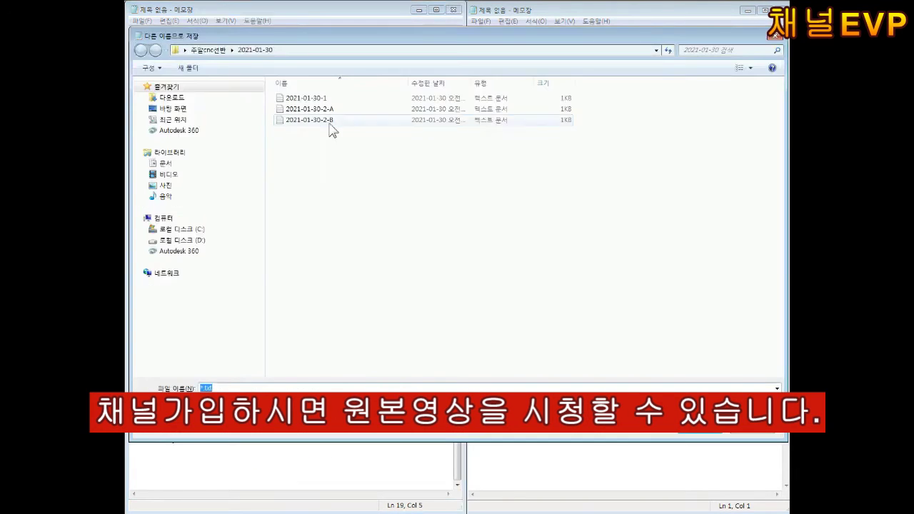
pyautogui.click(327, 124)
pyautogui.press('Return')
pyautogui.click(525, 90)
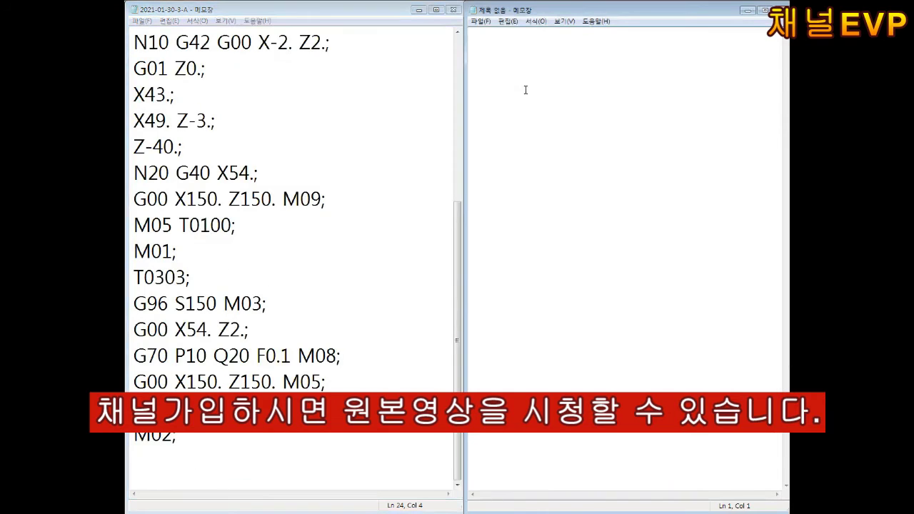
# - Start program % O0005, titled with the author's name and -1-B, with G18 G21 G40 G54 G99 and G28 U0. W0
pyautogui.write('%')
pyautogui.press('Return')
pyautogui.write('O0005(')
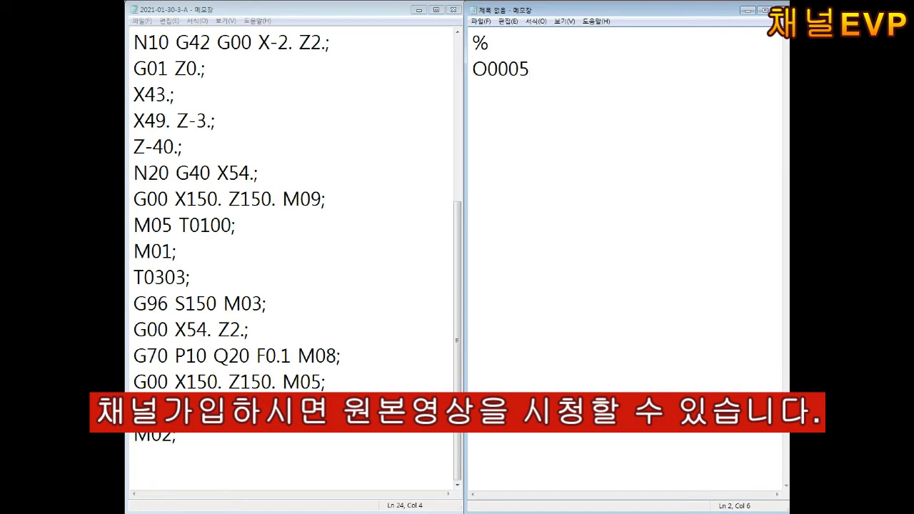
pyautogui.write('홍길동-1-')
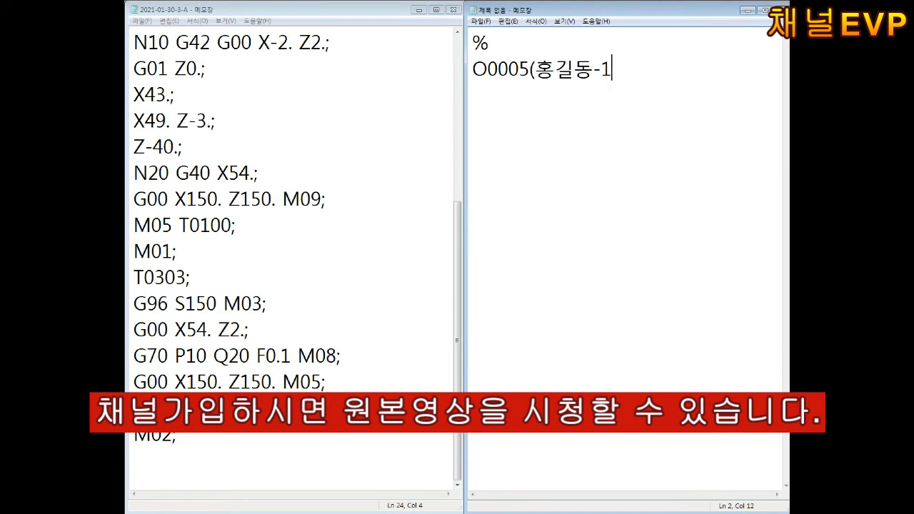
pyautogui.write('B);')
pyautogui.press('Return')
pyautogui.write('G18 G21 G40 G54 G99;')
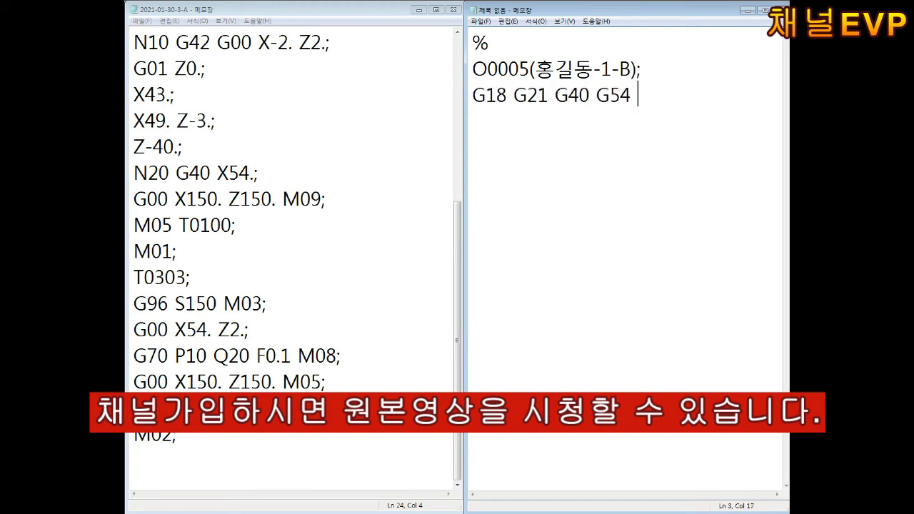
pyautogui.press('Return')
pyautogui.write('G28 U0. W0.;')
pyautogui.press('Return')
# - Add T0101, G50 S2000, G96 S120 M03, G00 X54. Z5. and G71 U2. R0.5 / P10 Q20 U0.4 W0.2 F0.2
pyautogui.write('T0101;')
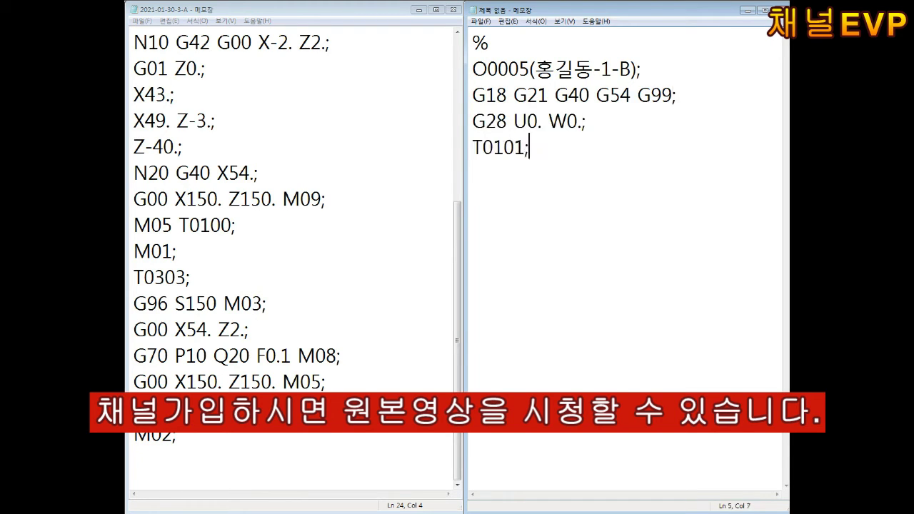
pyautogui.press('Return')
pyautogui.write('G50 S2000;')
pyautogui.press('Return')
pyautogui.write('G96 S120 M03;')
pyautogui.press('Return')
pyautogui.write('G00 X')
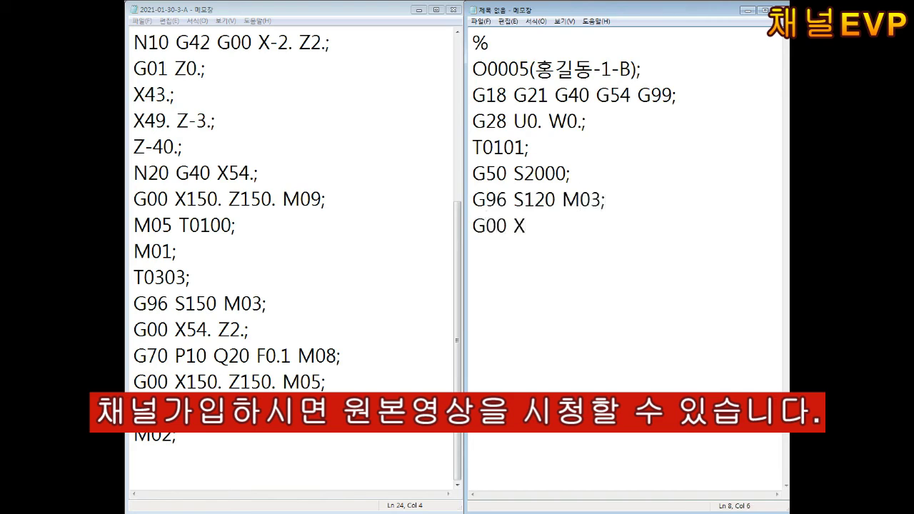
pyautogui.write('54. Z5.; G71 U2. R0.5 ')
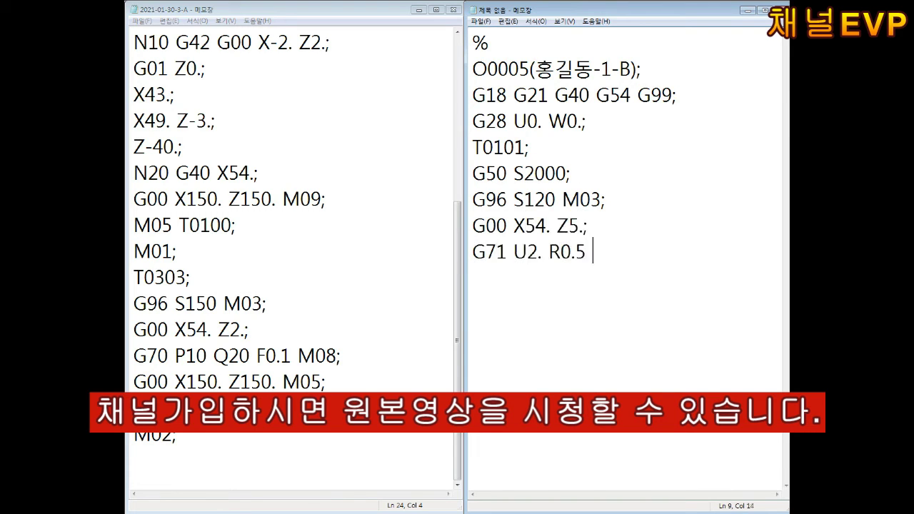
pyautogui.write('M08; G71 P10 Q20 U0.4 W0.2 F0.2;')
# - Write the contour N10 G42 X-2. Z5., Z0. X0., G03 X18. Z-9. R9., X26. Z-26., Z-33., then start a blank document
pyautogui.press('Return')
pyautogui.write('N10')
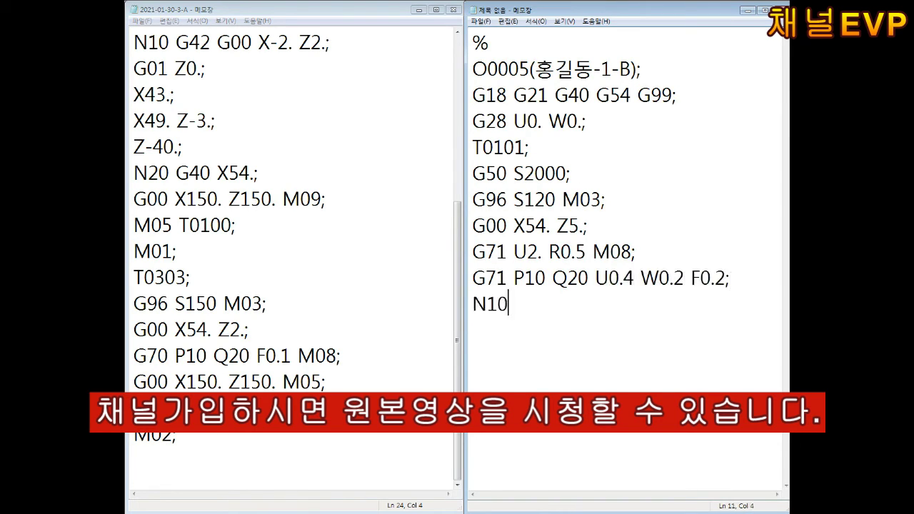
pyautogui.write(' G42 G00 X-2. Z5.;')
pyautogui.press('Return')
pyautogui.write('G01 Z0.')
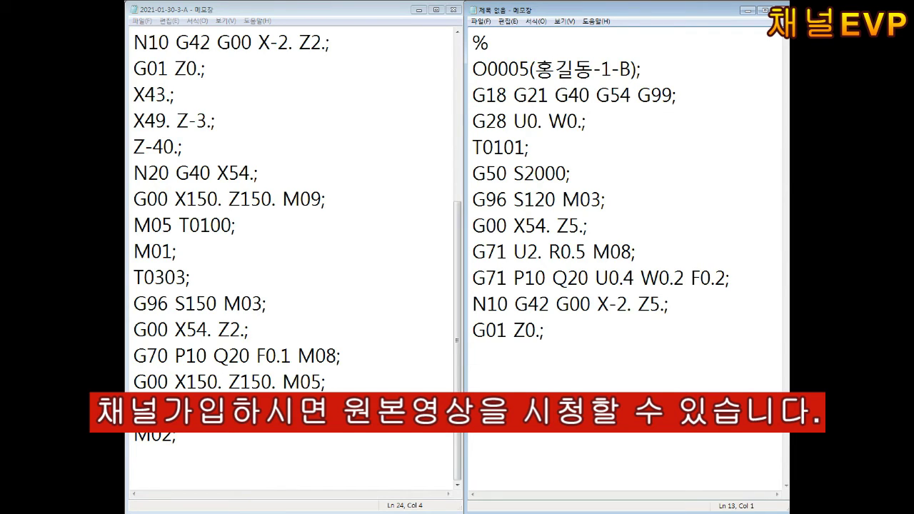
pyautogui.write('X0.;')
pyautogui.press('Return')
pyautogui.write('G03 X')
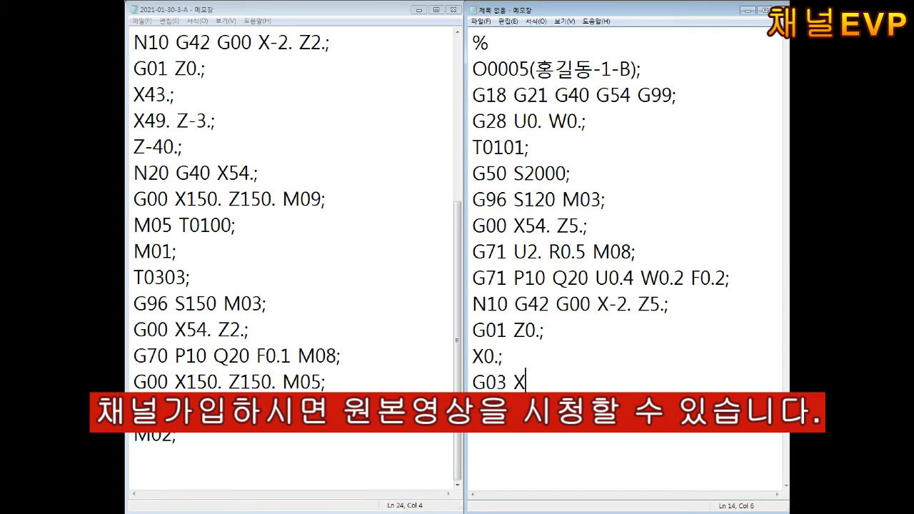
pyautogui.write('18. Z-9.')
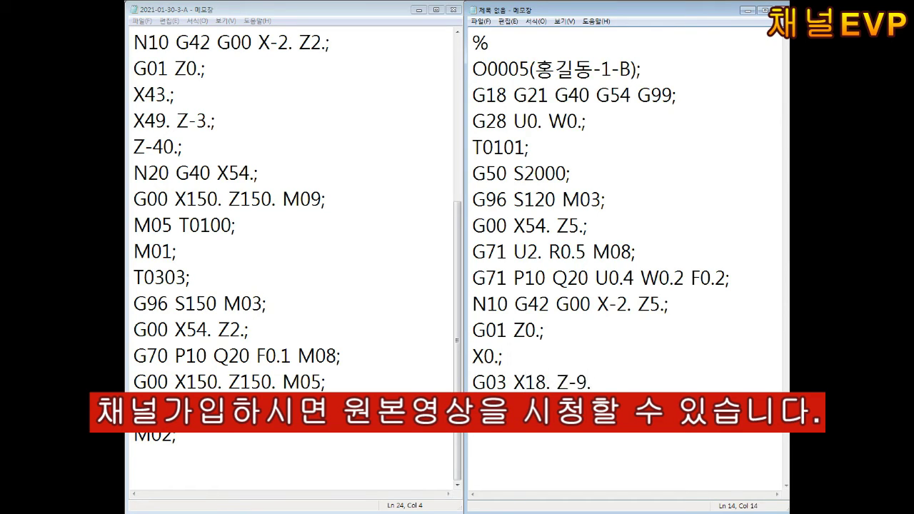
pyautogui.write(' R9.(K-9); X')
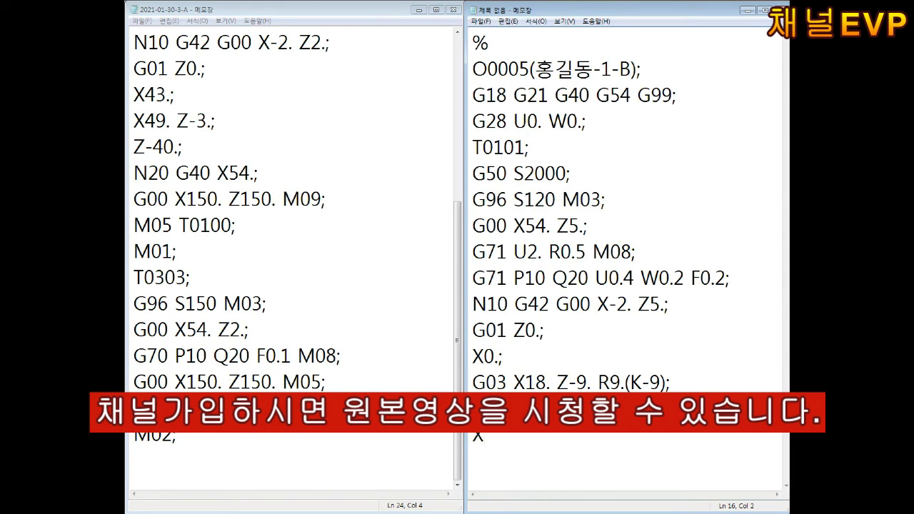
pyautogui.write('26. Z-26.; Z-33.;')
pyautogui.hotkey('ctrl', 'n')
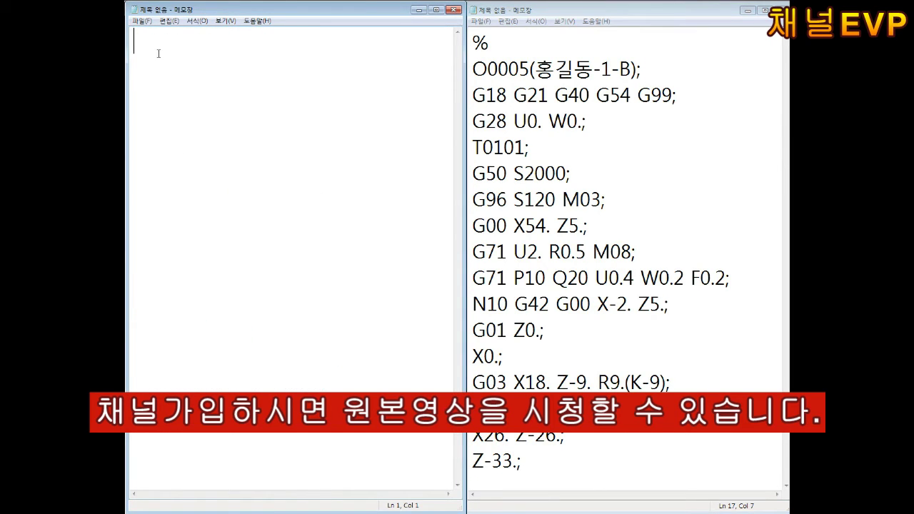
# - Continue the contour from X28. through R2. arcs at Z-55. and Z-62. to X49.02 Z-65
pyautogui.write('X28.; X32. Z-35.;')
pyautogui.press('Return')
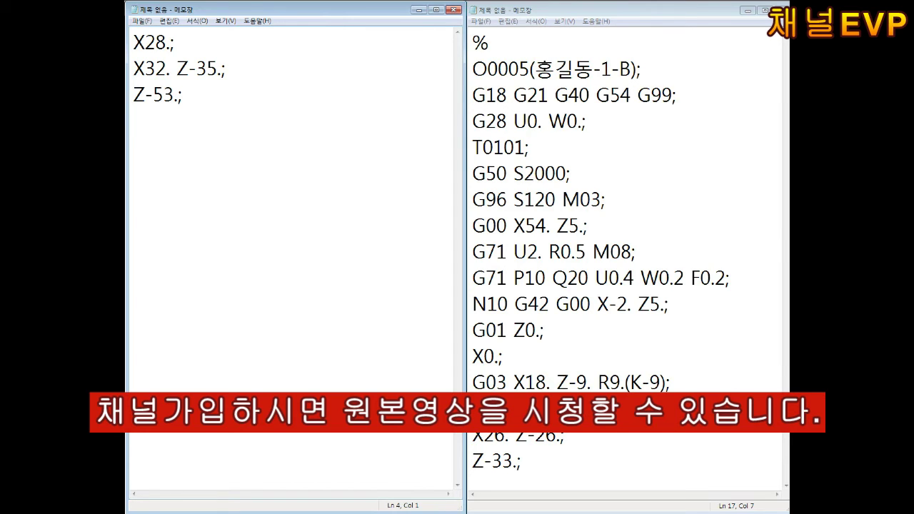
pyautogui.write('G03 ')
pyautogui.write('X36. Z-55. R2.(')
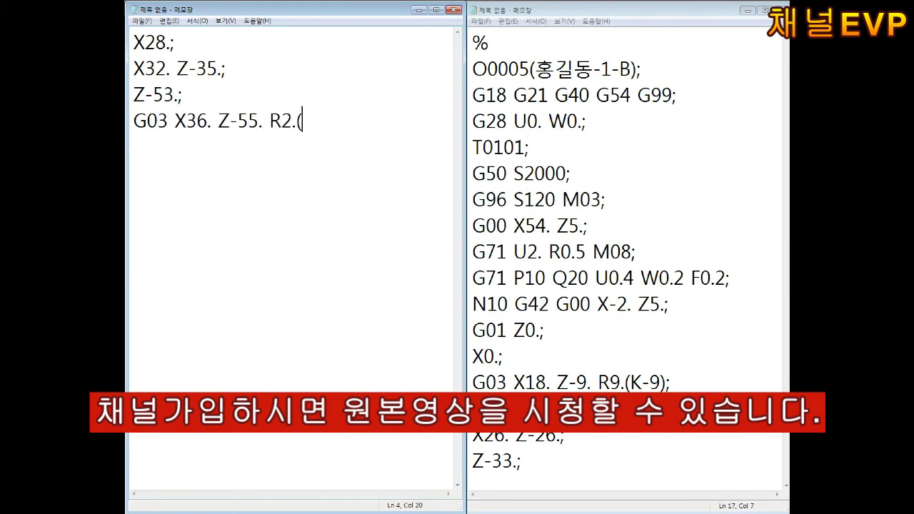
pyautogui.write('K-2.); ')
pyautogui.write('G01 Z-')
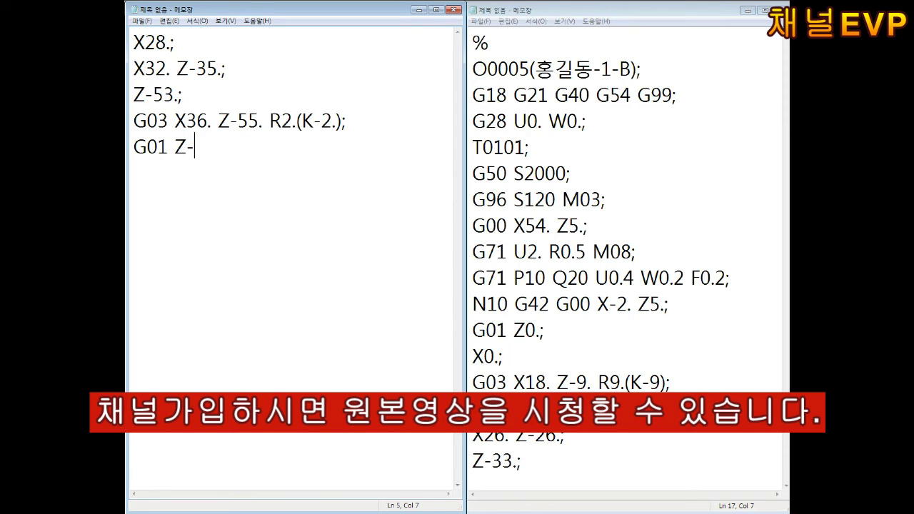
pyautogui.write('60.; ')
pyautogui.write('G02 X')
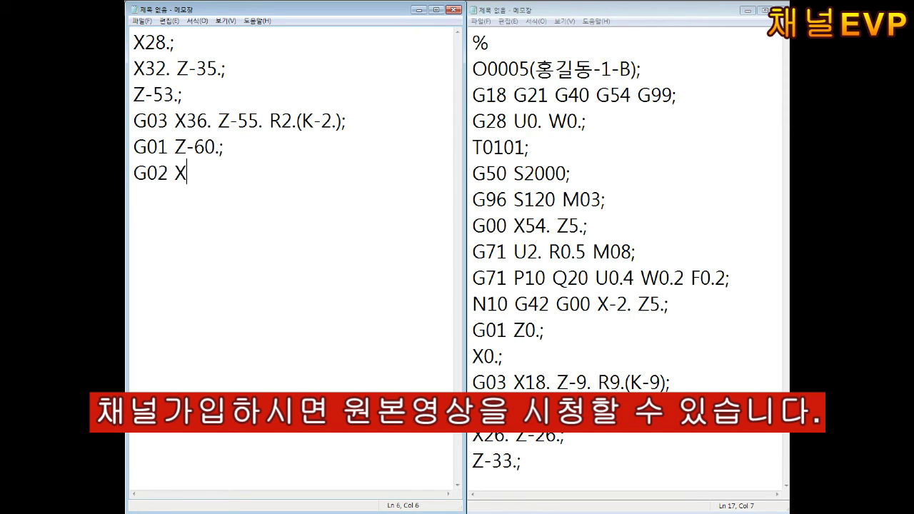
pyautogui.write('40. Z-62. R2.(I2.')
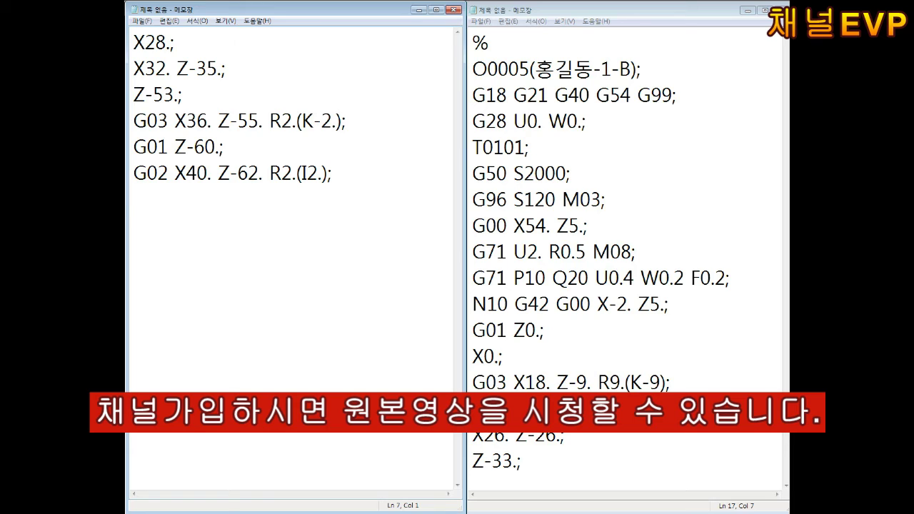
pyautogui.write('G01 X45.; ')
pyautogui.write('X49. Z-6')
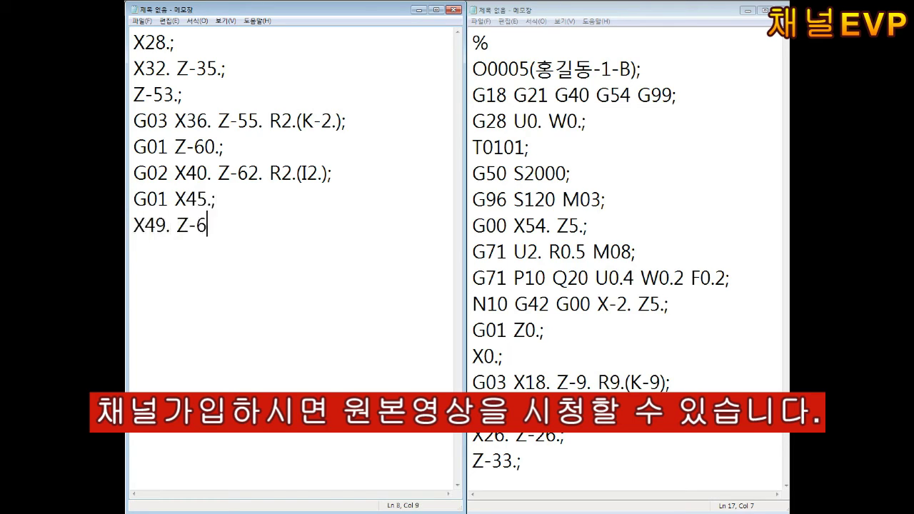
pyautogui.write('4.;')
pyautogui.press('Return')
pyautogui.write('G4')
pyautogui.press('BackSpace')
pyautogui.press('BackSpace')
pyautogui.write('X49.02 Z-65.;')
# - Close with N20 G40 X54., the G00 X150. Z150. M09 retract and M05 T0100
pyautogui.press('Return')
pyautogui.write('N20 G40 X54.;')
pyautogui.press('Return')
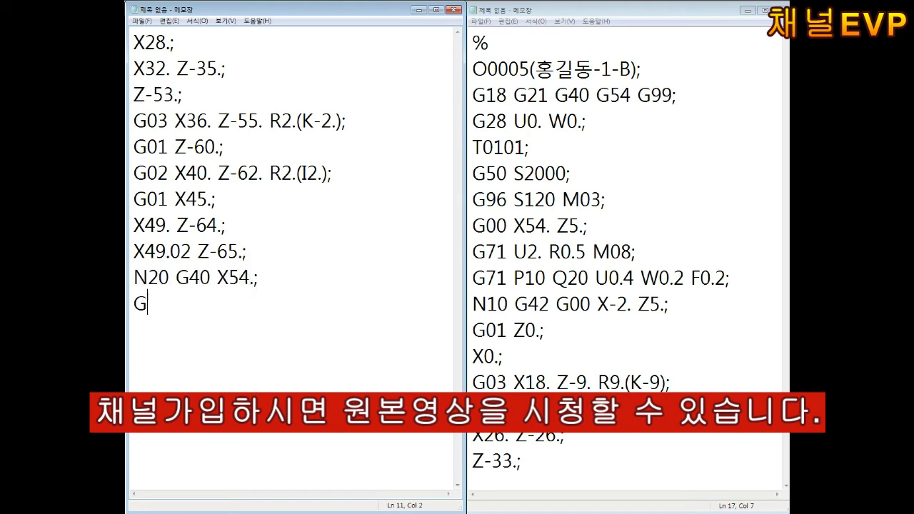
pyautogui.write('G00 X150. Z150. M09;')
pyautogui.press('Return')
pyautogui.write('M05 T0100;')
pyautogui.press('Return')
# - Finish the previous block with M01 and move the scratch lines to the end of O0005
pyautogui.write('M01;')
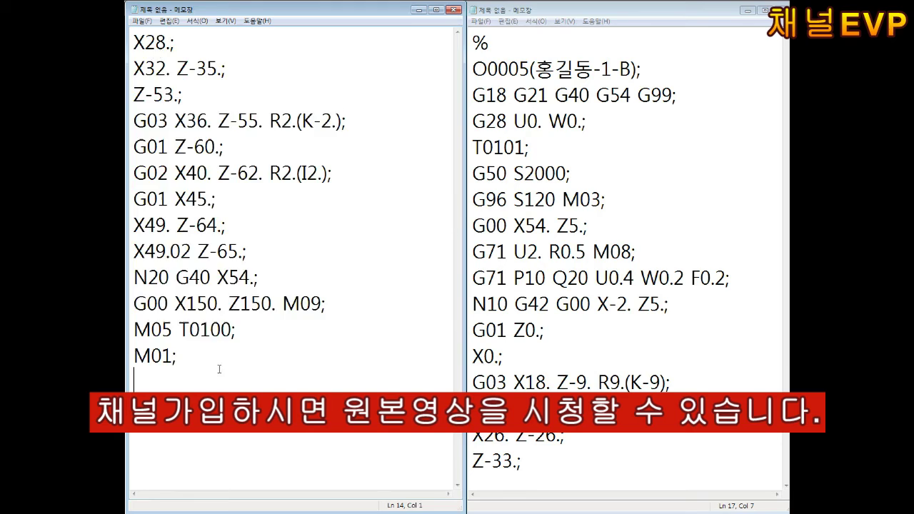
pyautogui.hotkey('ctrl', 'a')
pyautogui.hotkey('ctrl', 'x')
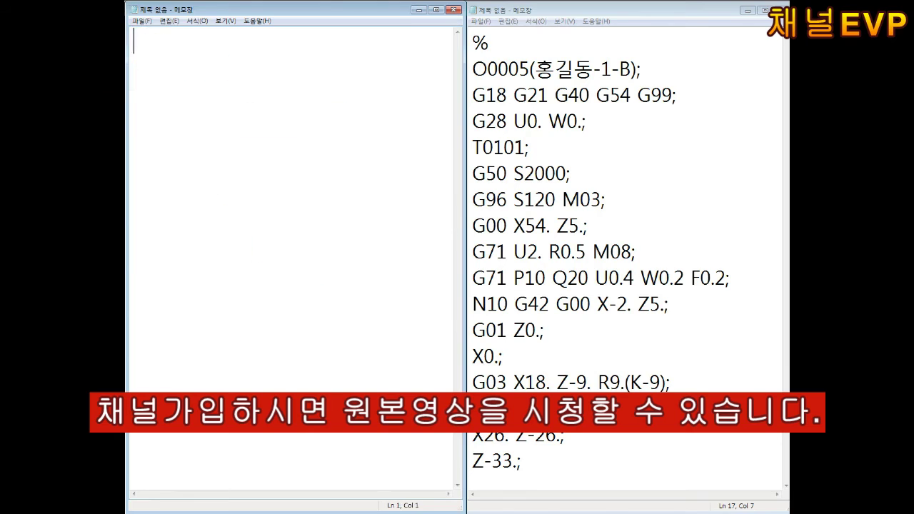
pyautogui.hotkey('alt', 'Tab')
pyautogui.hotkey('ctrl', 'v')
# - In the empty scratch document, type T0303, G96 S150 M03, G00 X54. Z2. and G70 P10 Q20 F0.1 M08
pyautogui.click(240, 67)
pyautogui.write('T0303;')
pyautogui.press('Return')
pyautogui.write('G96')
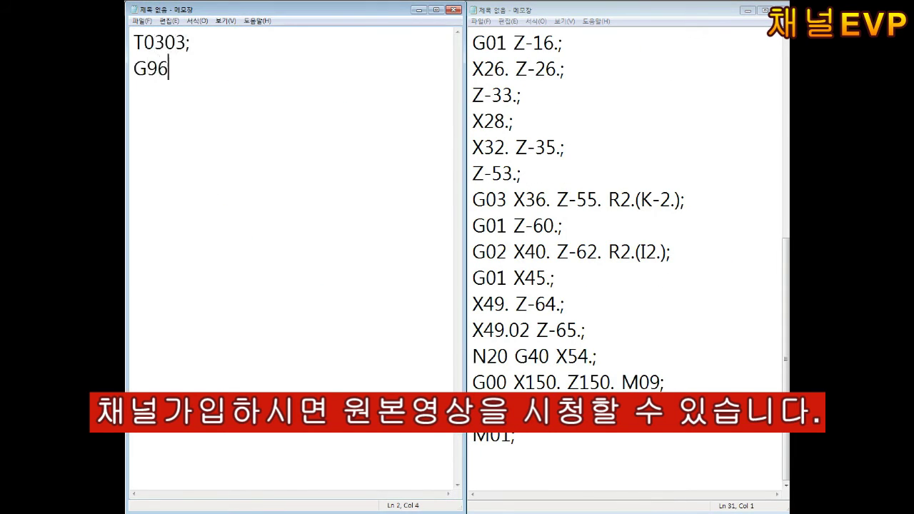
pyautogui.write(' S150 M03;')
pyautogui.press('Return')
pyautogui.write('G00 X54. Z2.;')
pyautogui.press('Return')
pyautogui.write('G70 ')
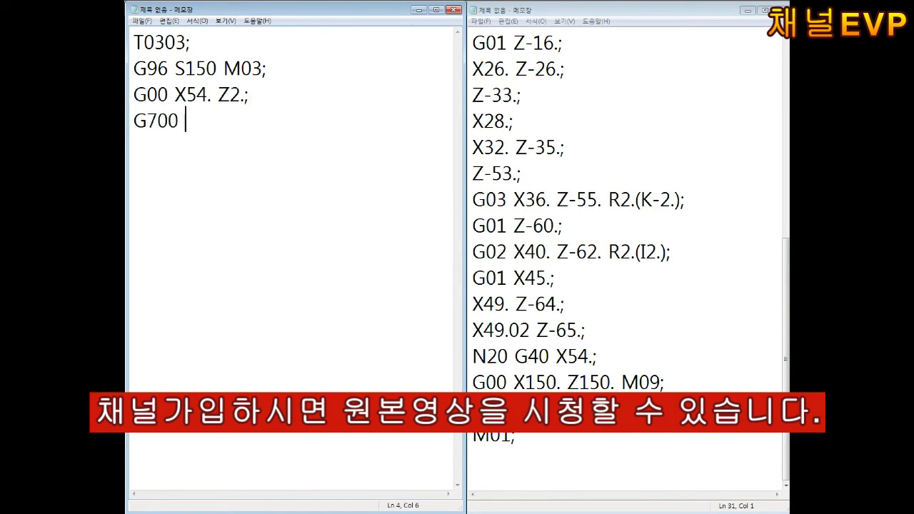
pyautogui.write('P10 Q20 F0.1 M08;')
# - Add the G00 X150. Z150. M09 retract, M05 T0300 and M01 lines
pyautogui.press('Return')
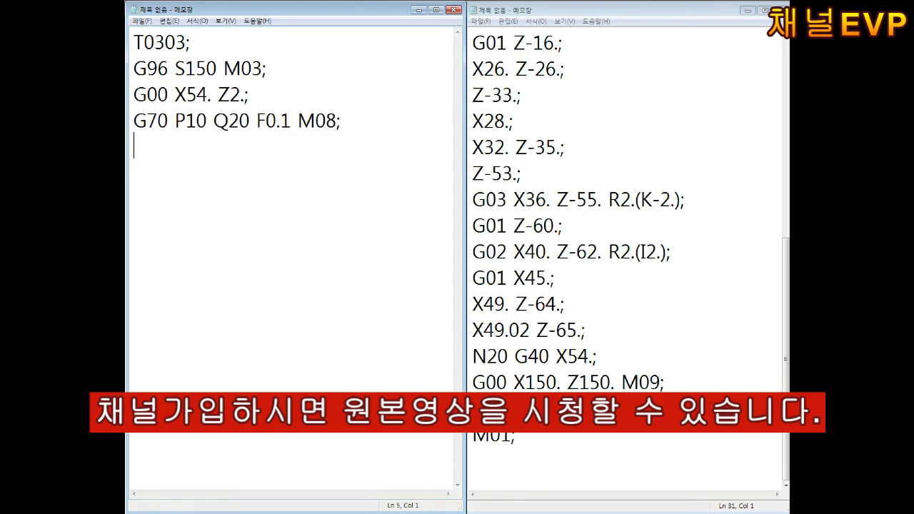
pyautogui.write('G00 X150. Z150. M09;')
pyautogui.press('Return')
pyautogui.write('M05 T')
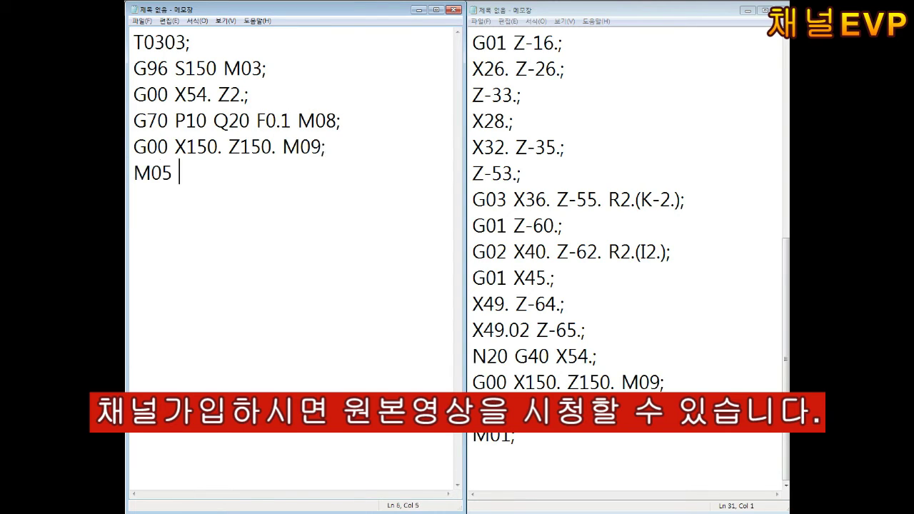
pyautogui.write('0300;')
pyautogui.press('Return')
pyautogui.write('M01;')
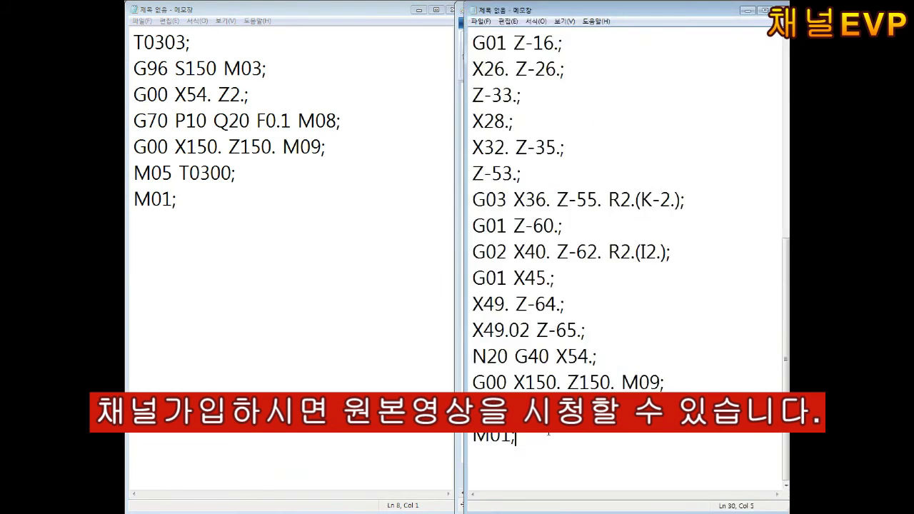
# - Type the grooving lines G97 S500 M03, the Z-53. plunge to X28. F0.08 M08, and a second X28. cut
pyautogui.hotkey('ctrl', 'a')
pyautogui.write('G97 S')
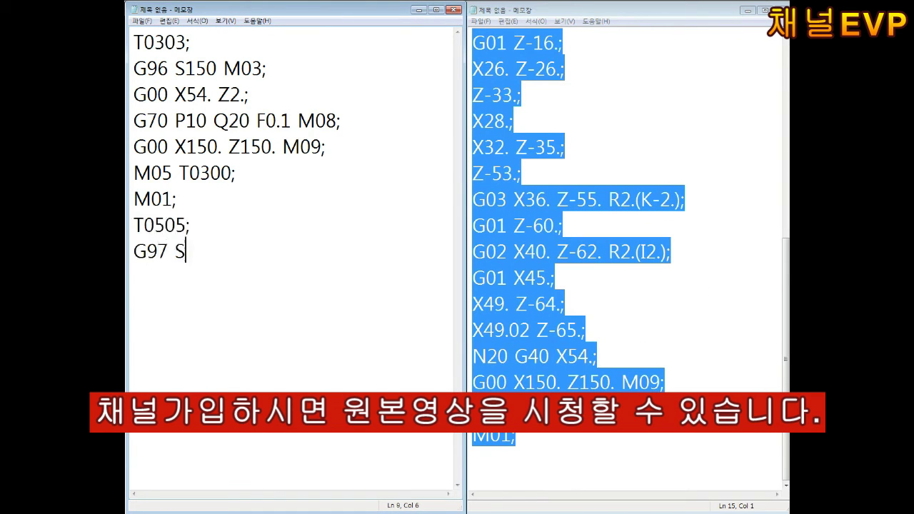
pyautogui.write('500 M03;')
pyautogui.press('Return')
pyautogui.write('G00 X')
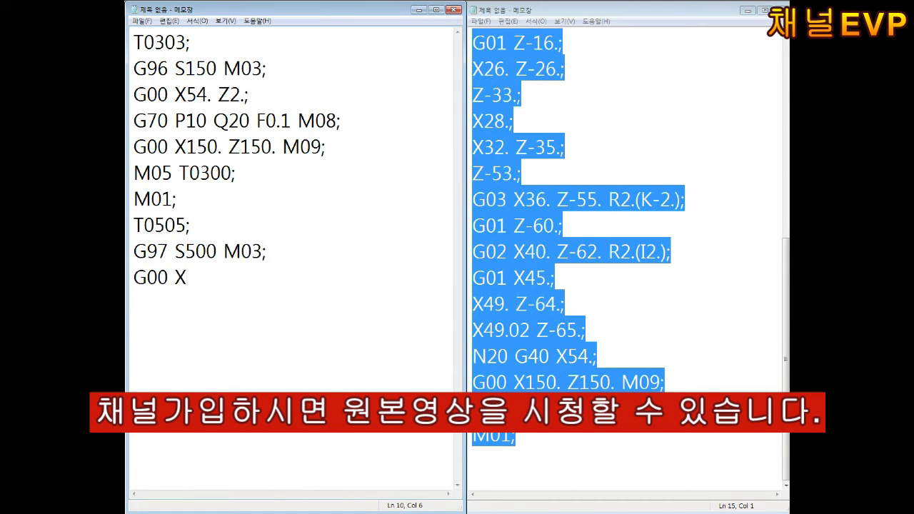
pyautogui.write('40.')
pyautogui.write(' Z-53.; ')
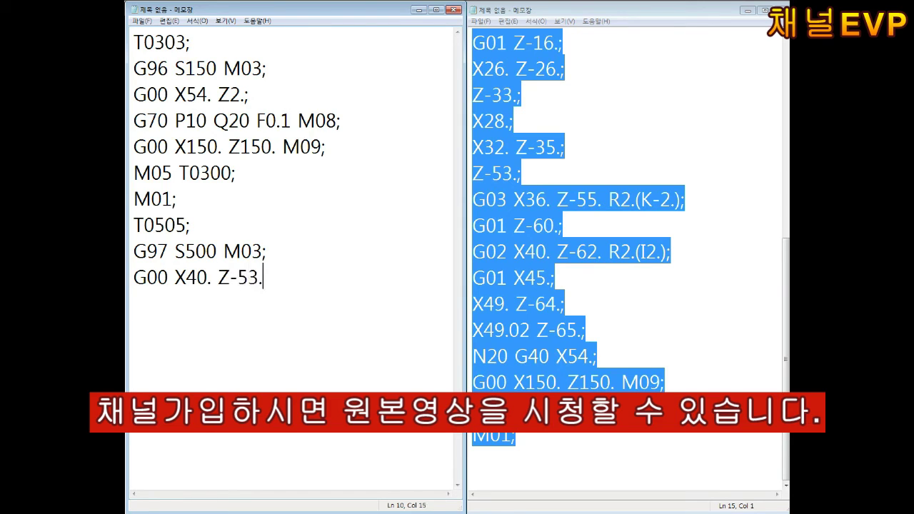
pyautogui.write('G01 X28. ')
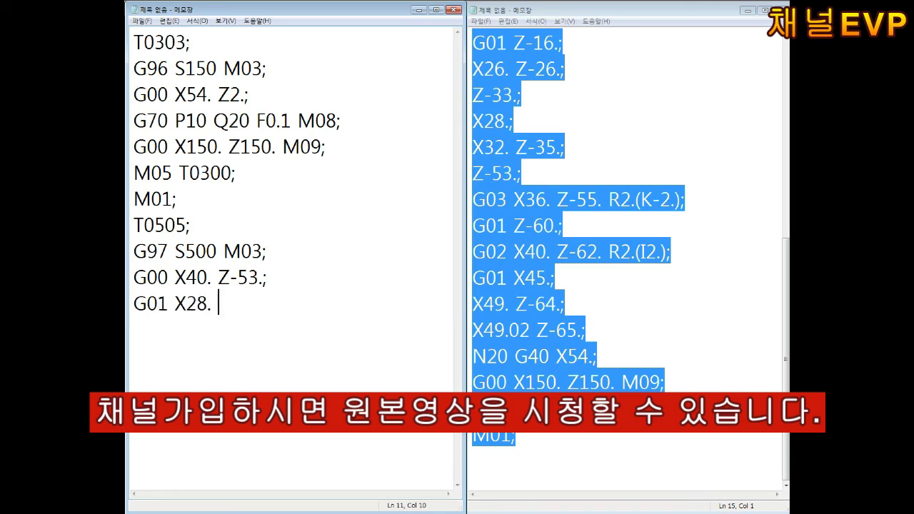
pyautogui.write('F0.08 M08;')
pyautogui.press('Return')
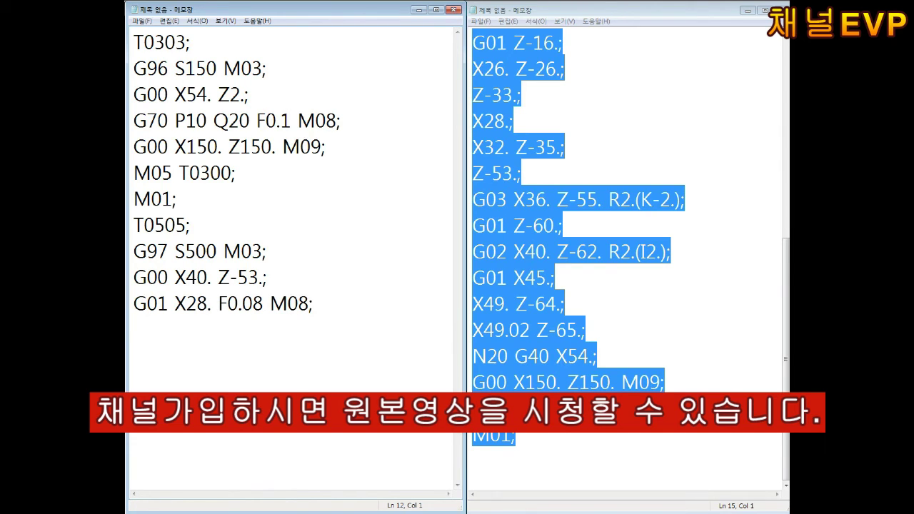
pyautogui.write('G00 X34.')
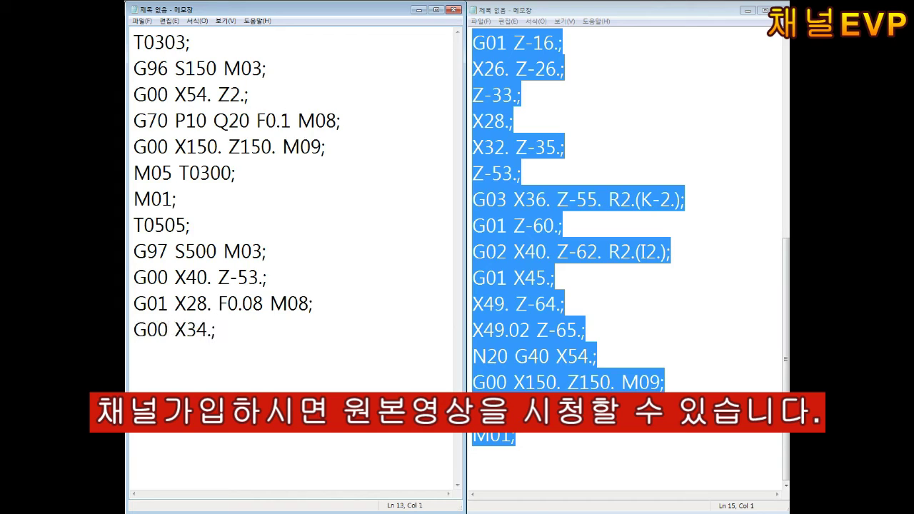
pyautogui.write('54. Z2.;')
pyautogui.press('Return')
pyautogui.write('G01 X28.;')
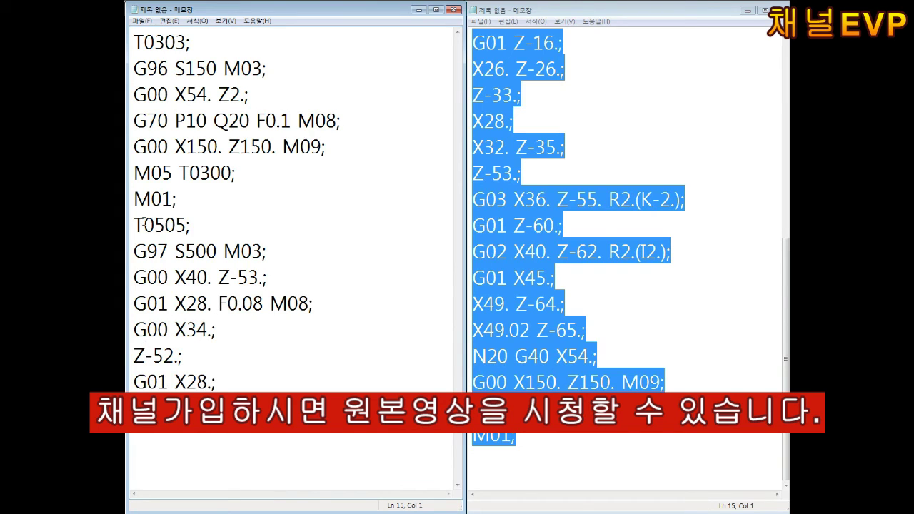
# - Correct the motion codes: G00 on the X34. retract line and G01 on the X28. line
pyautogui.moveTo(175, 330); pyautogui.dragTo(215, 330)
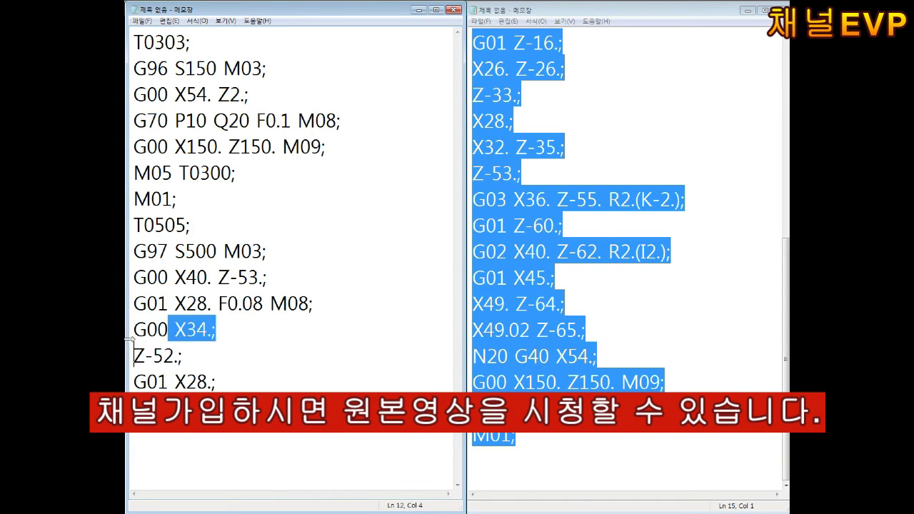
pyautogui.click(147, 330)
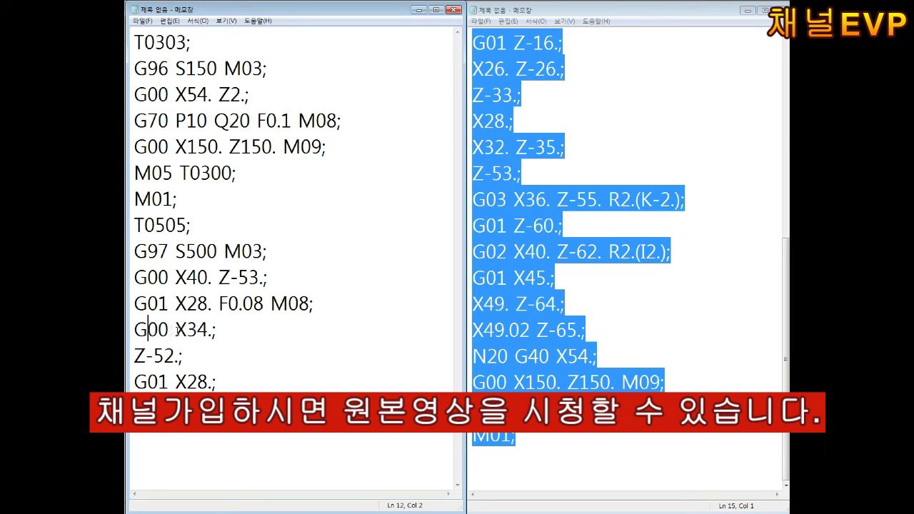
pyautogui.moveTo(169, 306); pyautogui.dragTo(134, 305)
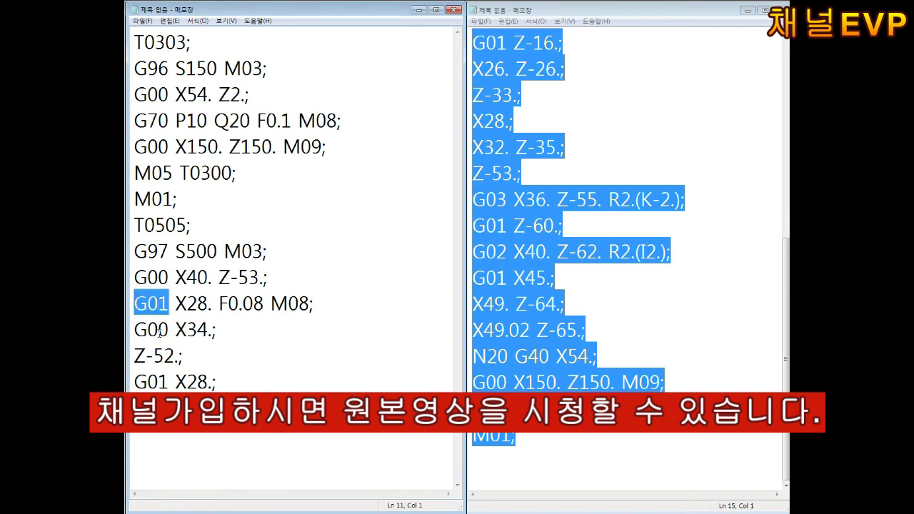
pyautogui.moveTo(170, 382); pyautogui.dragTo(217, 382)
pyautogui.click(168, 306)
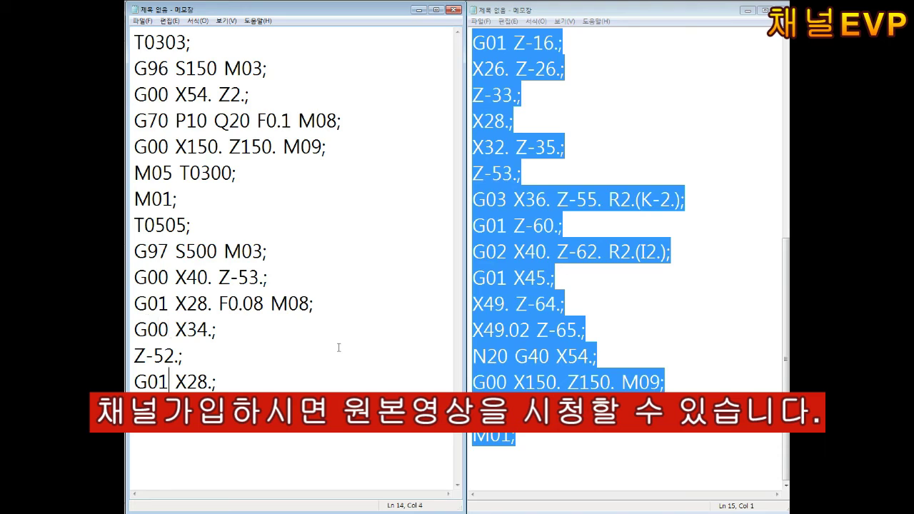
pyautogui.press('BackSpace')
pyautogui.press('BackSpace')
pyautogui.press('BackSpace')
pyautogui.press('BackSpace')
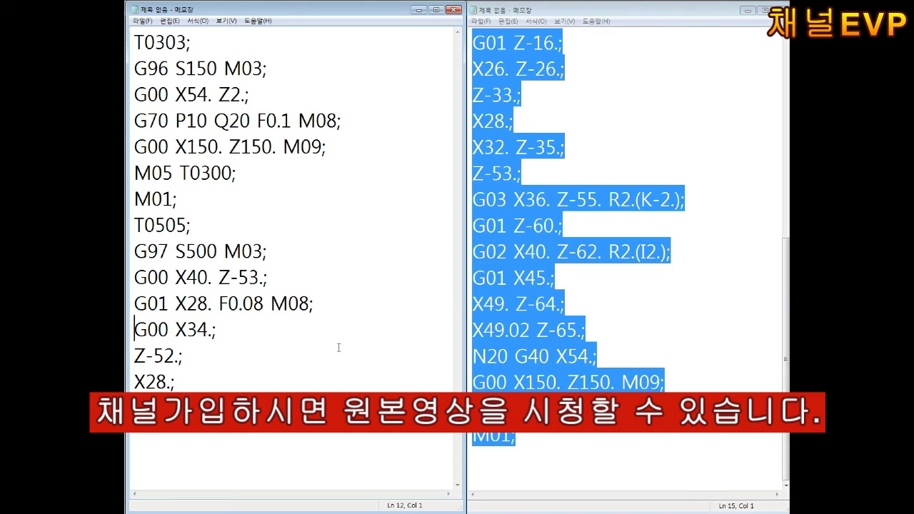
pyautogui.press('Down')
pyautogui.press('Down')
pyautogui.write('G01')
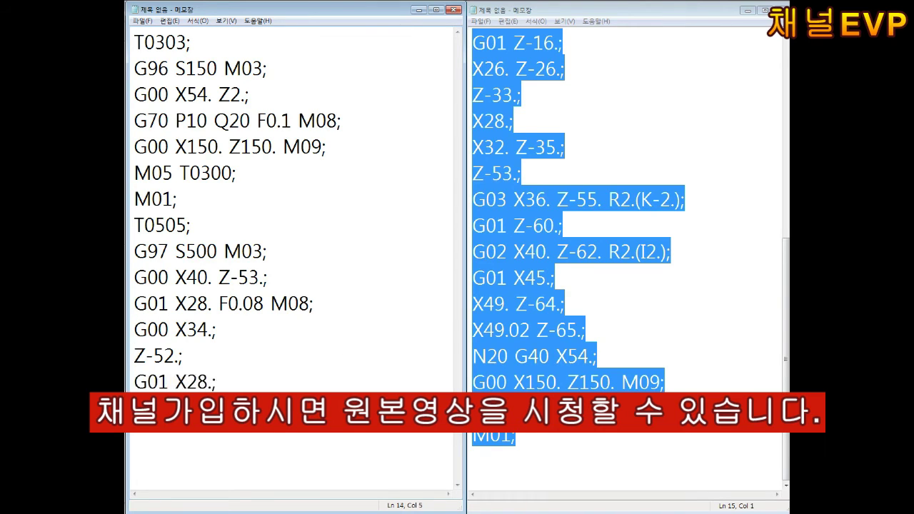
pyautogui.press('BackSpace')
pyautogui.press('BackSpace')
pyautogui.press('BackSpace')
pyautogui.press('BackSpace')
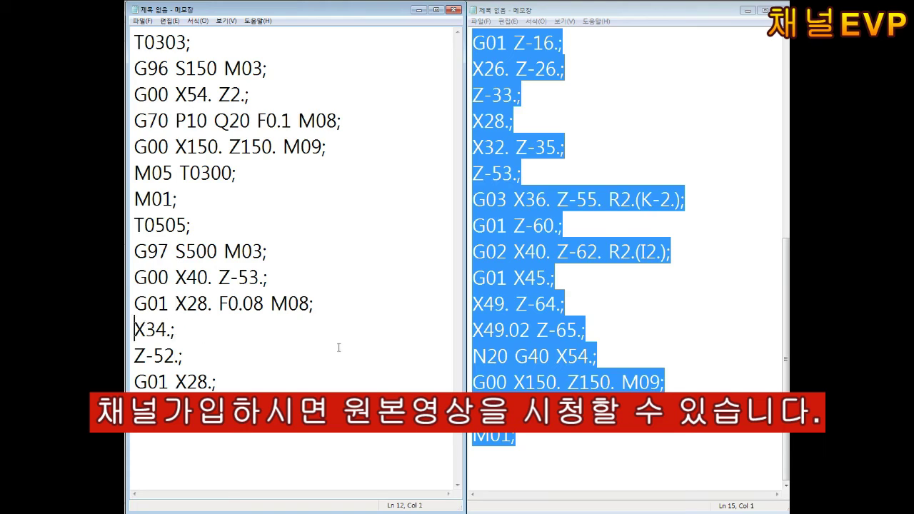
pyautogui.write('G00')
pyautogui.press('Down')
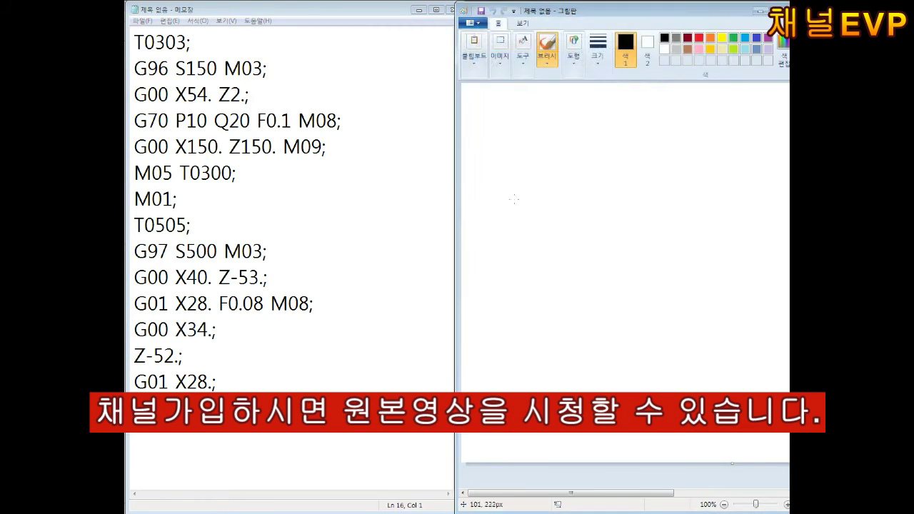
# - Sketch the groove outline in black in Paint, with the grooving tool moves drawn in red
pyautogui.moveTo(489, 188)
pyautogui.mouseDown()
pyautogui.moveTo(629, 207)
pyautogui.moveTo(790, 213)
pyautogui.mouseUp()
pyautogui.click(698, 40)
pyautogui.moveTo(590, 188); pyautogui.dragTo(628, 266)
pyautogui.moveTo(636, 148)
pyautogui.mouseDown()
pyautogui.moveTo(630, 266)
pyautogui.moveTo(704, 198)
pyautogui.mouseUp()
pyautogui.moveTo(677, 100)
pyautogui.mouseDown()
pyautogui.moveTo(598, 203)
pyautogui.moveTo(604, 107)
pyautogui.mouseUp()
pyautogui.moveTo(630, 258); pyautogui.dragTo(628, 262)
pyautogui.moveTo(675, 201); pyautogui.dragTo(679, 217)
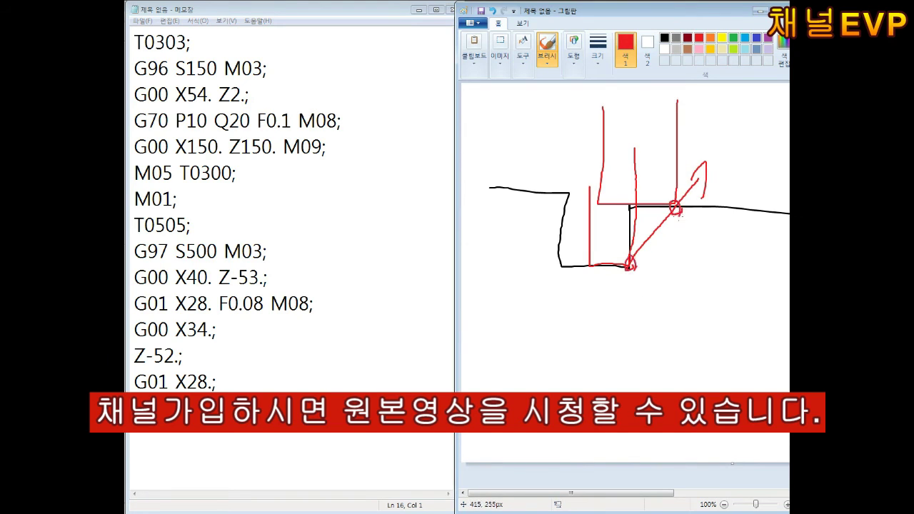
# - Finish the grooving block with X34.; and G00 X150. Z150. M09
pyautogui.click(238, 506)
pyautogui.write('4.;')
pyautogui.press('Return')
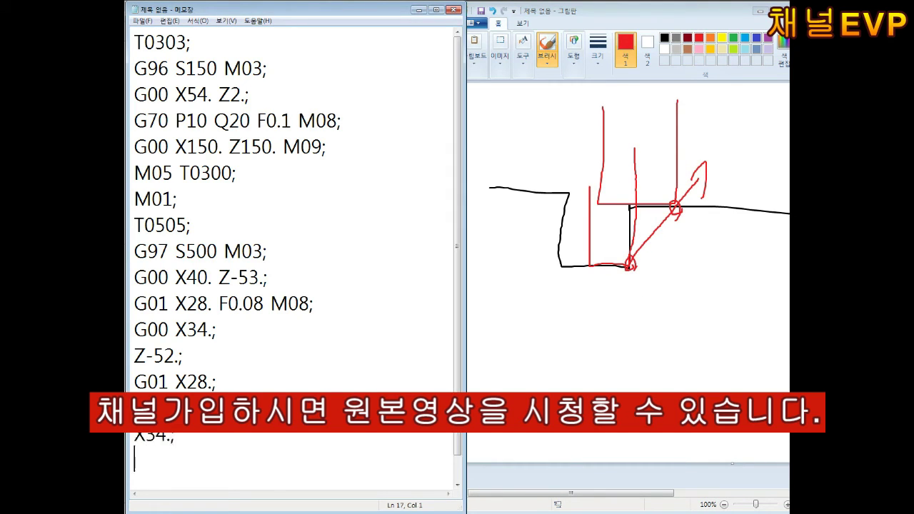
pyautogui.write('G00 X150. Z150. M09;')
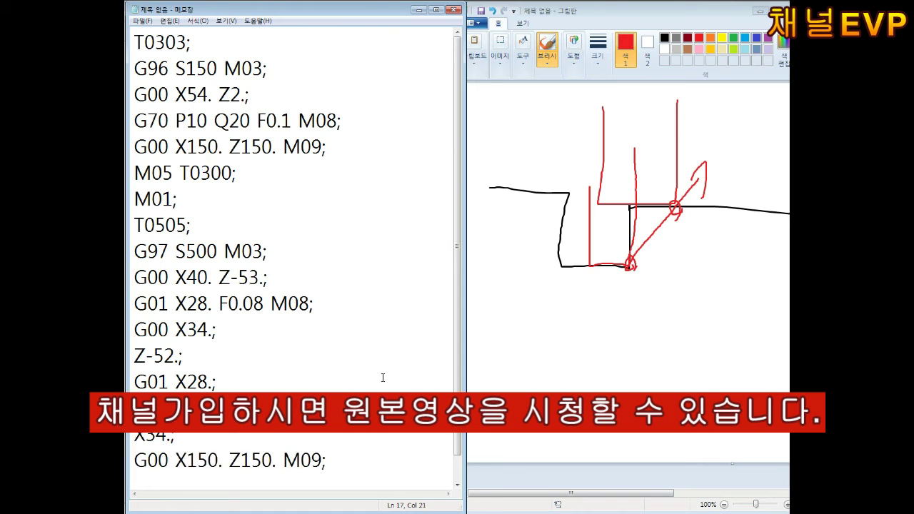
# - Move the grooving block into the main program and begin the M05 T0500, M01, T0707 threading lines
pyautogui.hotkey('ctrl', 'a')
pyautogui.hotkey('ctrl', 'x')
pyautogui.click(652, 392)
pyautogui.hotkey('ctrl', 'v')
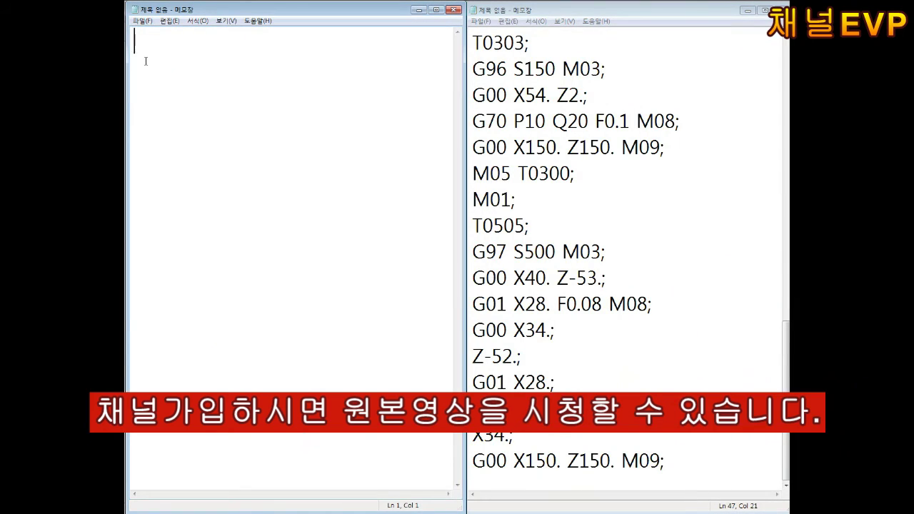
pyautogui.write('M05 T0500; M01')
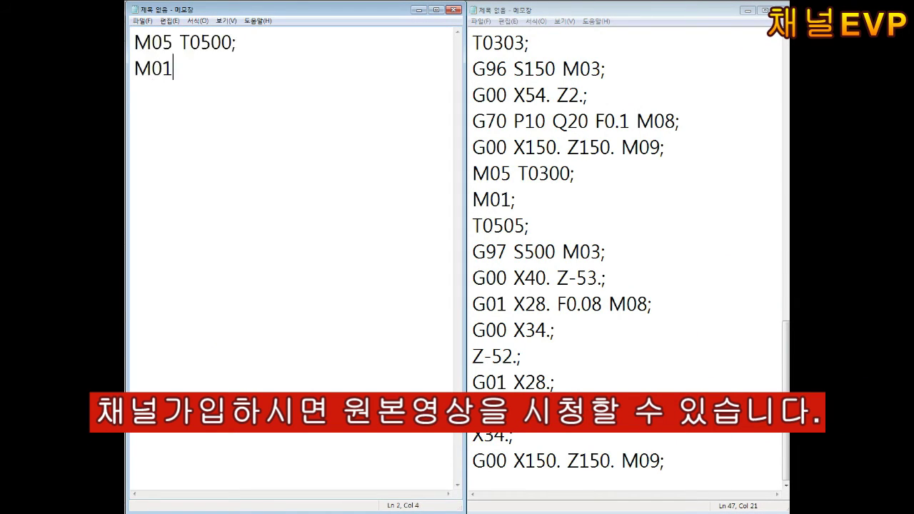
pyautogui.write('; T0707; G97 S500 M03; G00 X')
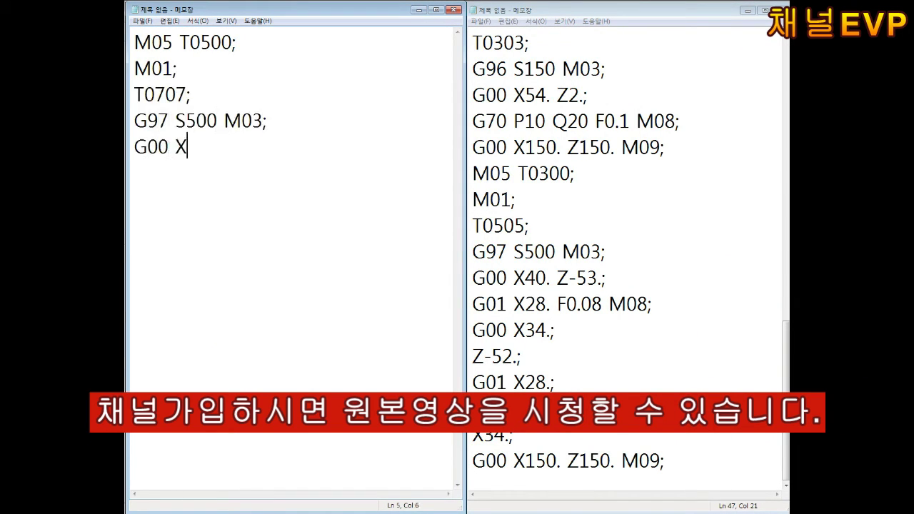
pyautogui.write('36. Z-31')
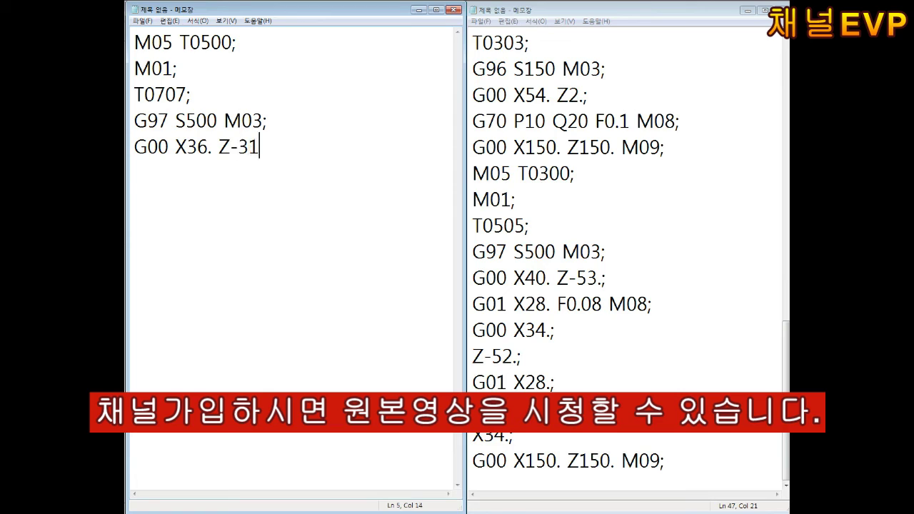
pyautogui.write('G92 X3')
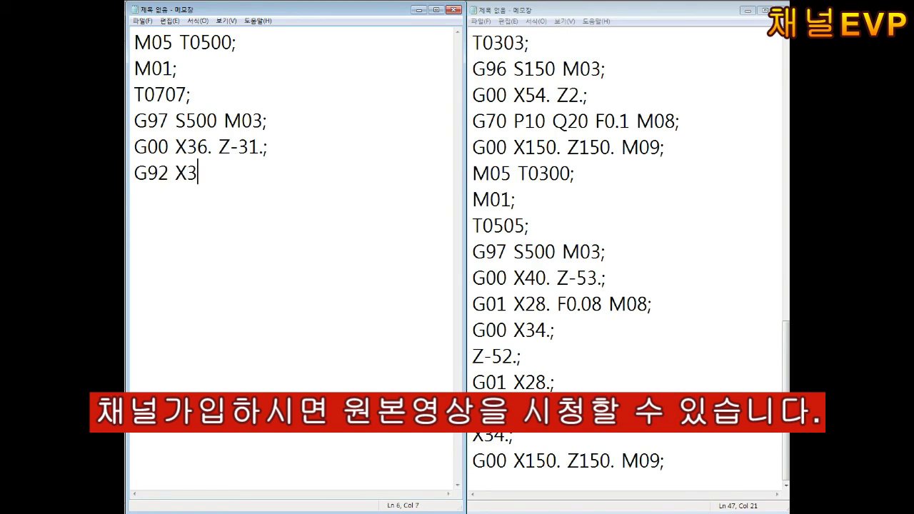
pyautogui.write('1.5 Z-50.5 R0. F2.')
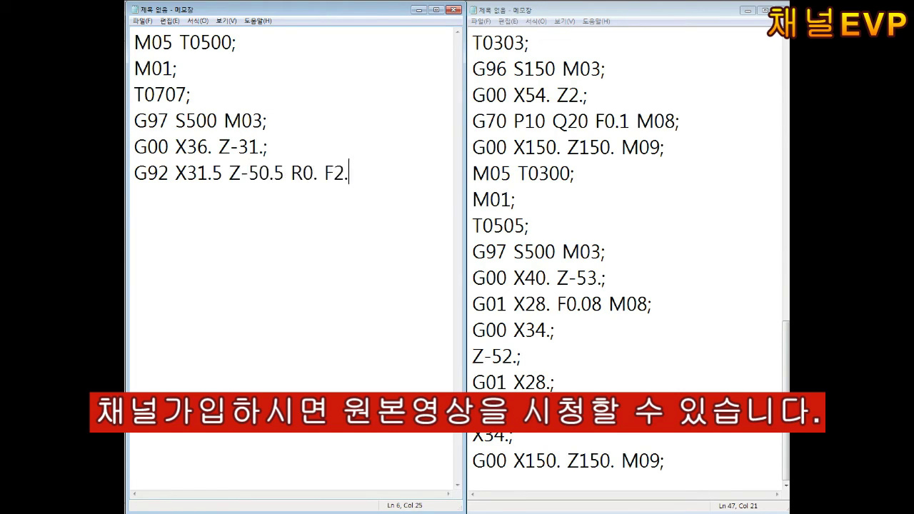
pyautogui.write(' M08')
pyautogui.write('X31.; X30.5; X30.25. ')
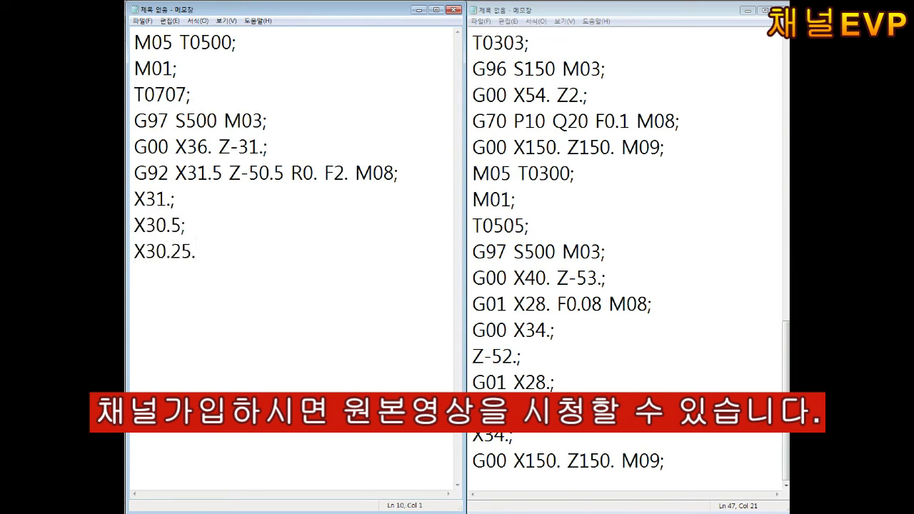
pyautogui.write('X30.29.8; X29.')
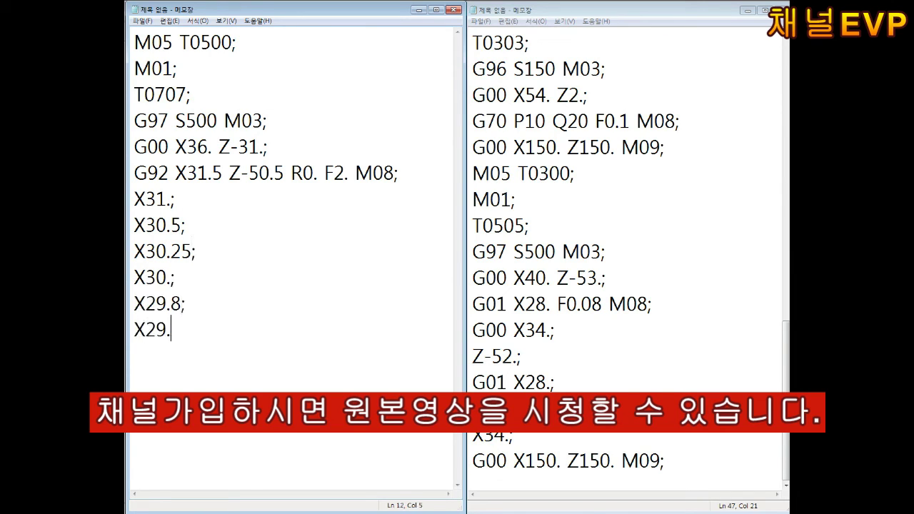
pyautogui.write('7; X29.6')
pyautogui.write('G00 X')
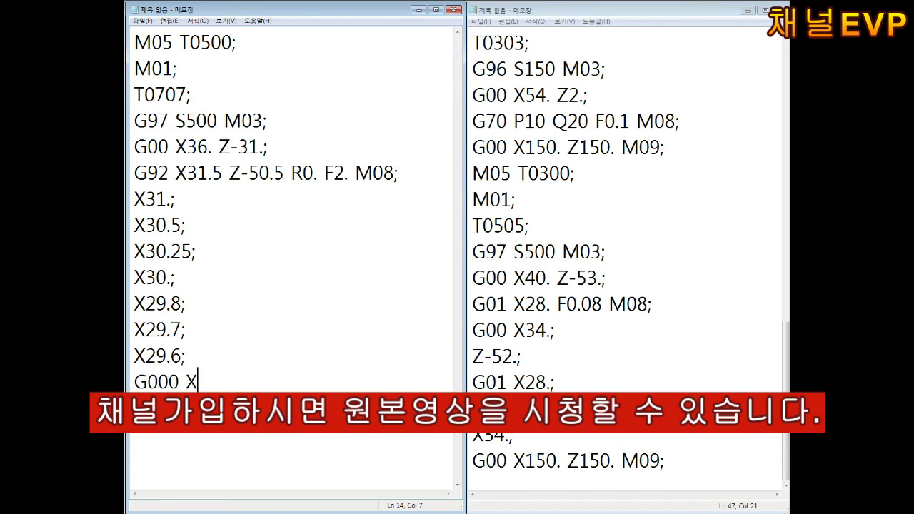
pyautogui.write('150. Z150. M09;')
# - Close the threading block with M02; and %, append it to the main program, and save
pyautogui.press('Return')
pyautogui.write('M0')
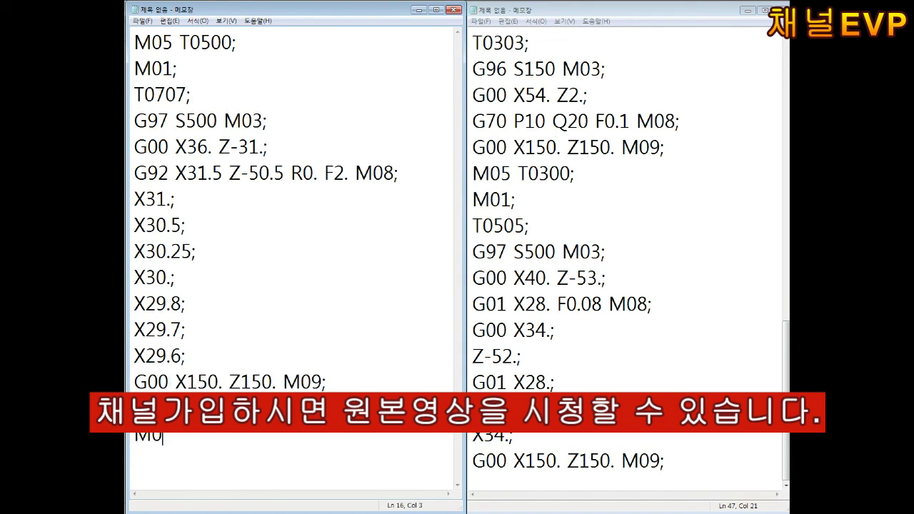
pyautogui.write('2; %')
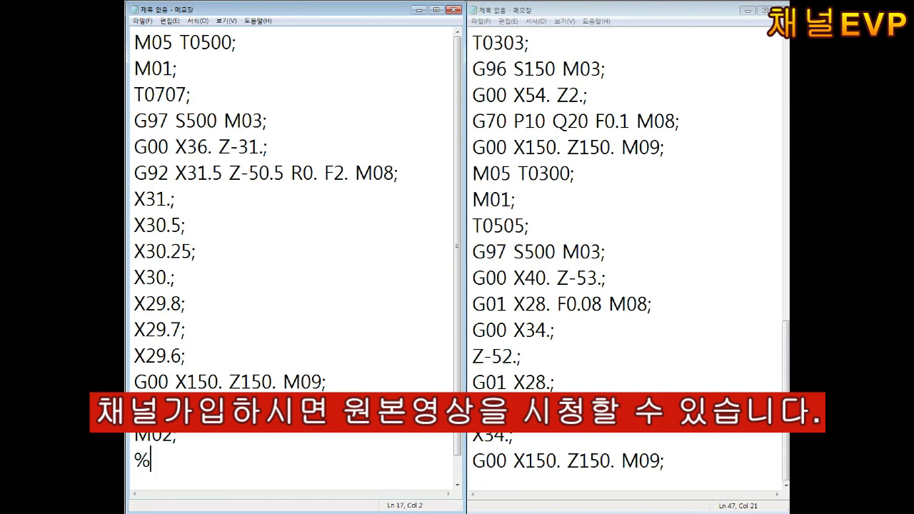
pyautogui.hotkey('ctrl', 'a')
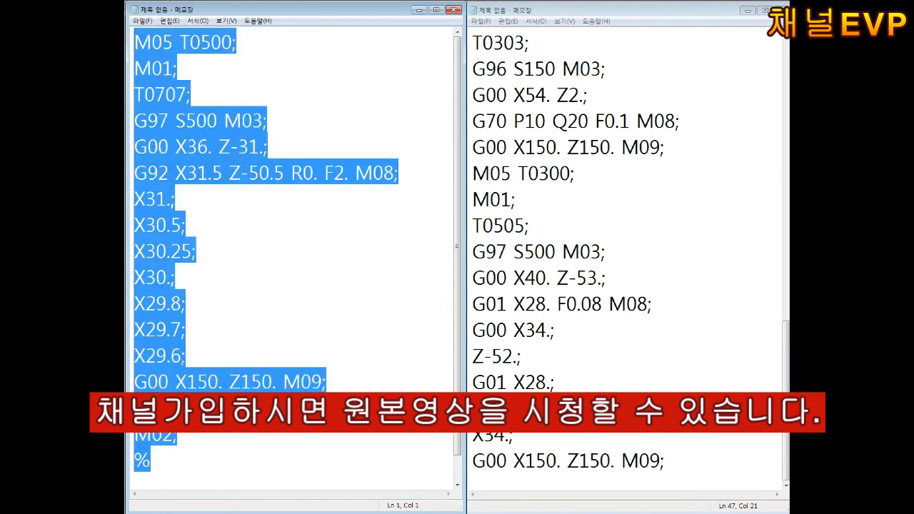
pyautogui.hotkey('ctrl', 'x')
pyautogui.click(607, 472)
pyautogui.hotkey('ctrl', 'v')
pyautogui.hotkey('ctrl', 's')
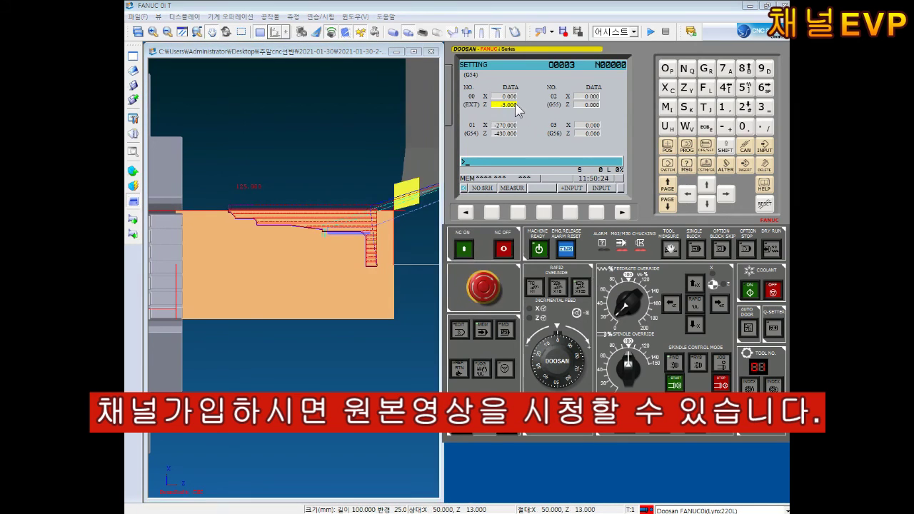
# - Set the EXT Z work offset to 0.000 and open the O0005 program
pyautogui.write('0')
pyautogui.press('Return')
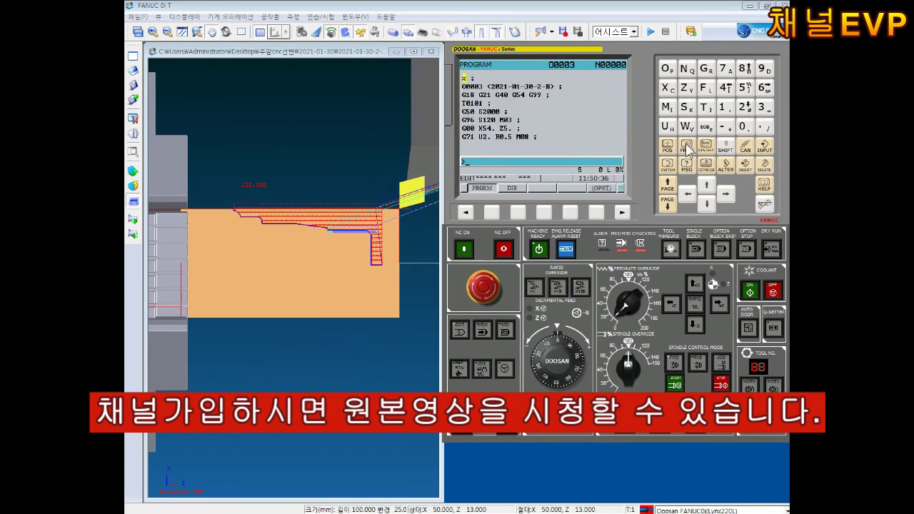
pyautogui.click(687, 147)
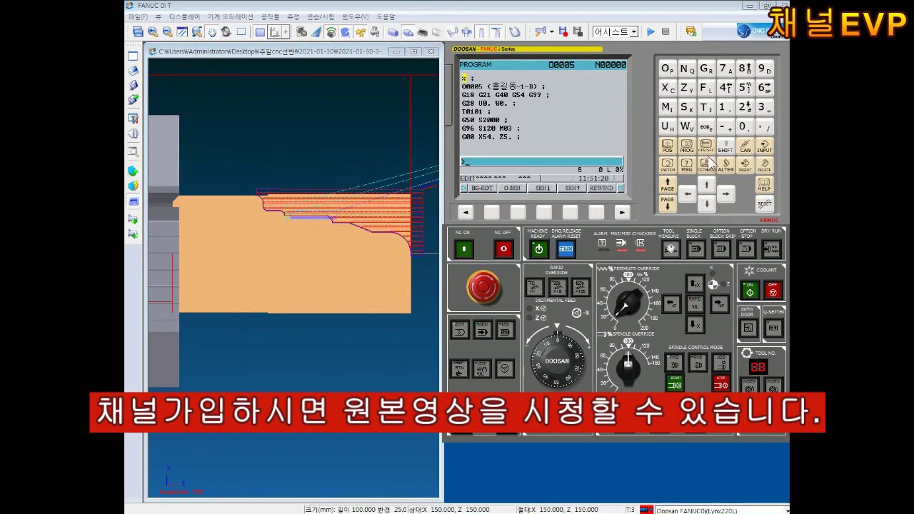
pyautogui.click(705, 146)
# - Run O0005 in MEM mode with Cycle Start to machine the grooved, threaded part
pyautogui.click(686, 147)
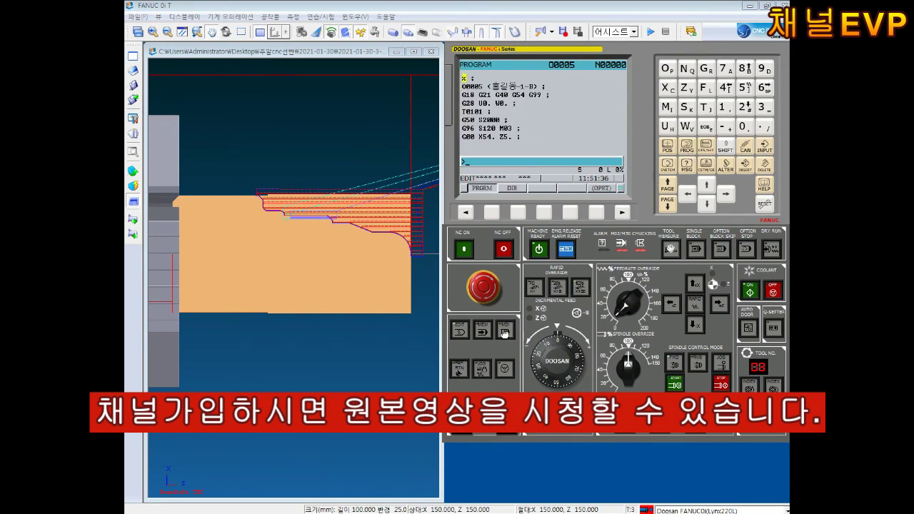
pyautogui.click(482, 328)
pyautogui.click(505, 429)
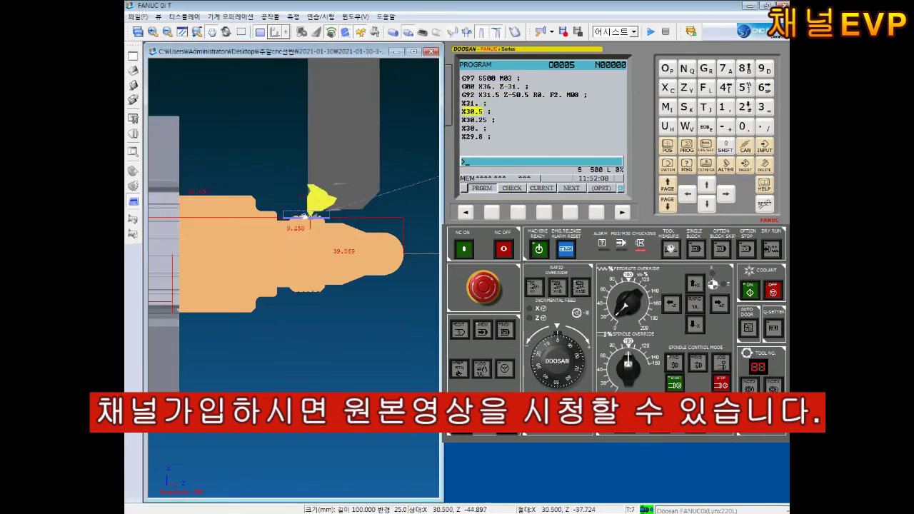
pyautogui.scroll(5, 314, 267)
pyautogui.scroll(-5, 318, 267)
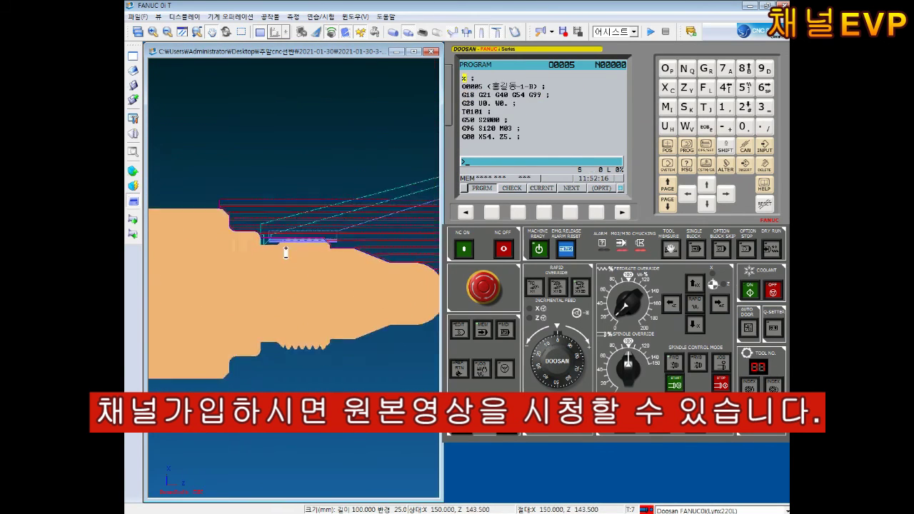
# - Check the part in the measurement view, then reset the workpiece to a plain blank
pyautogui.click(293, 16)
pyautogui.click(314, 29)
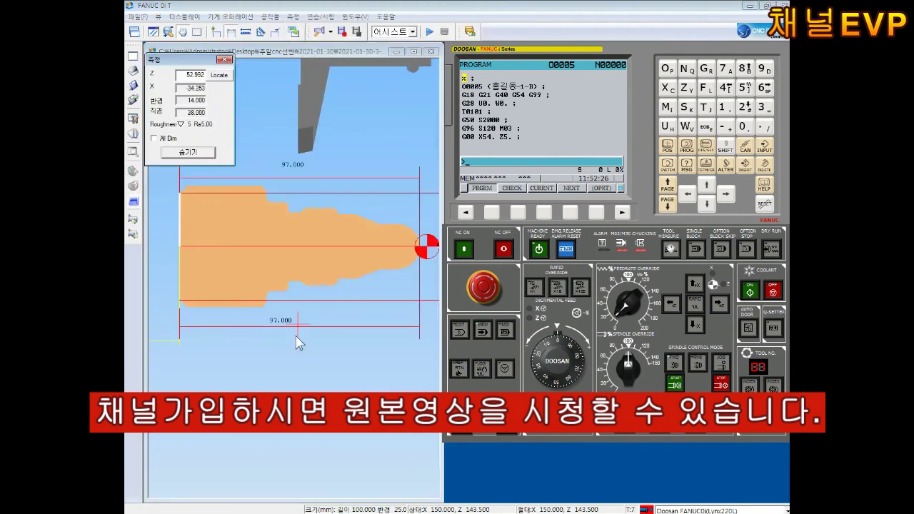
pyautogui.press('Escape')
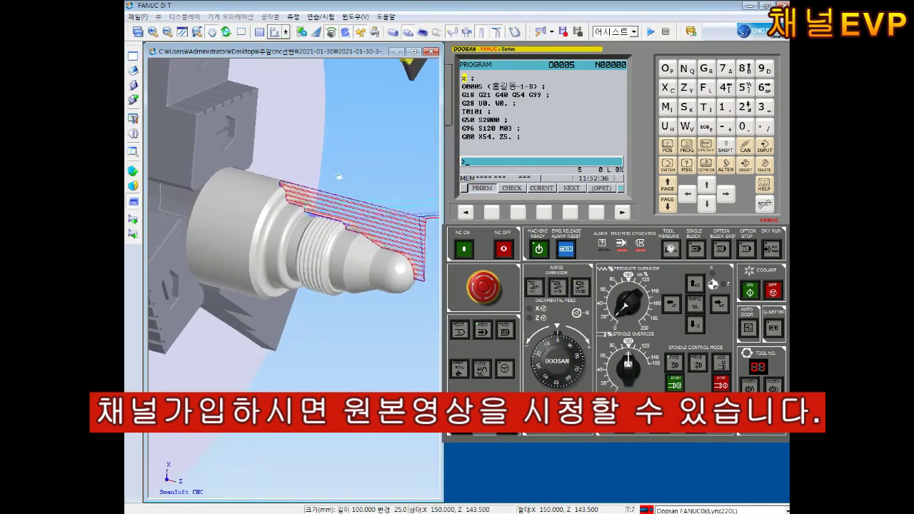
pyautogui.rightClick(160, 164)
pyautogui.click(178, 170)
pyautogui.press('Return')
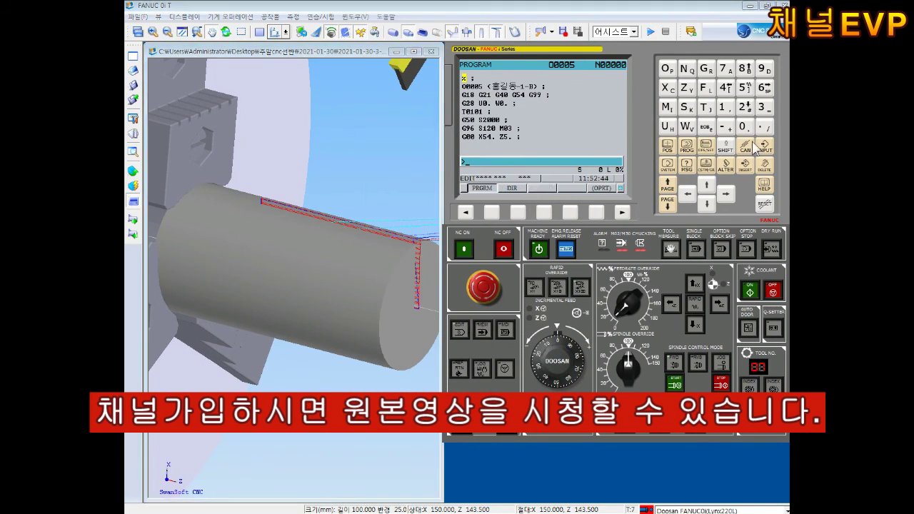
pyautogui.write('O4')
# - Set the EXT Z work offset to -1.000 and load a fresh blank
pyautogui.click(706, 165)
pyautogui.click(764, 146)
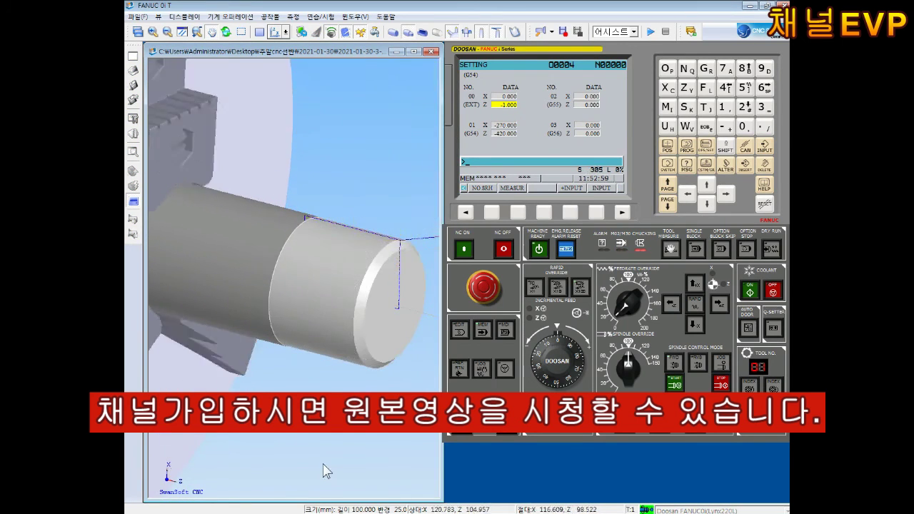
pyautogui.click(134, 172)
pyautogui.click(459, 330)
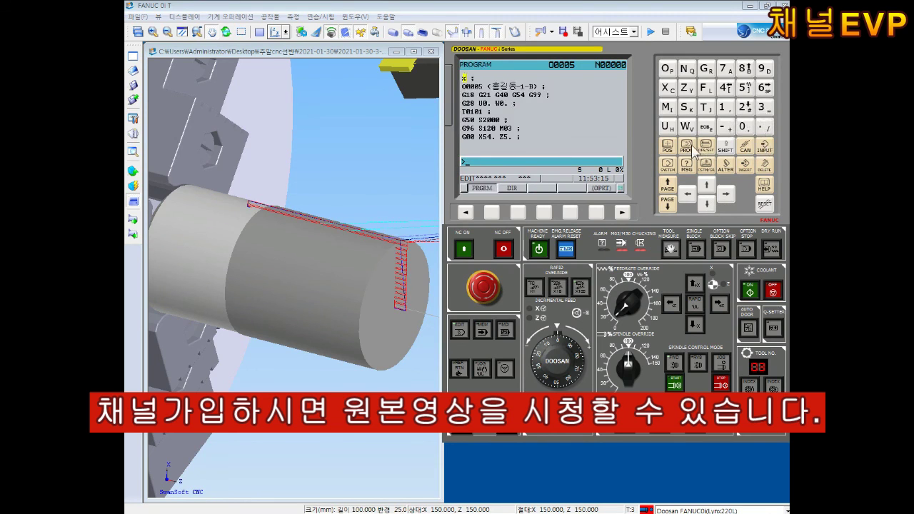
# - Run O0005 with Cycle Start and rotate the view to see the finished part
pyautogui.click(483, 330)
pyautogui.click(508, 426)
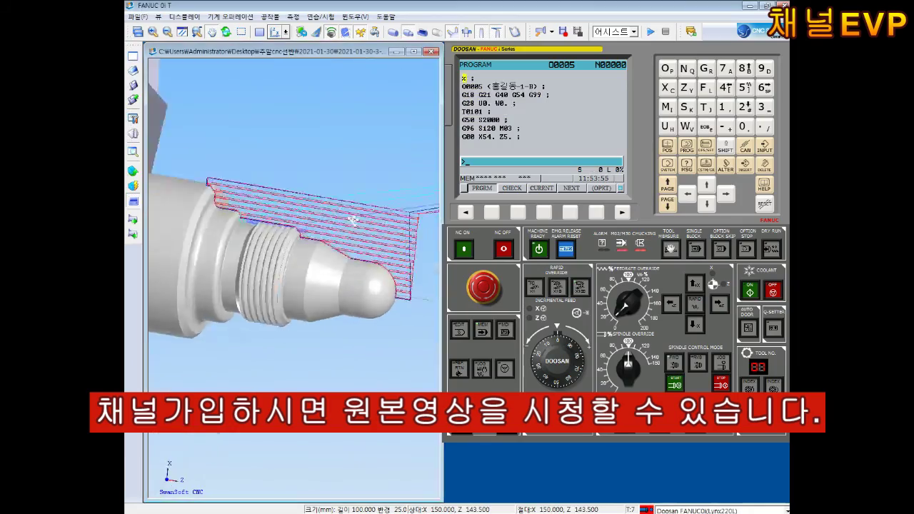
pyautogui.scroll(2, 561, 186)
pyautogui.scroll(-4, 562, 186)
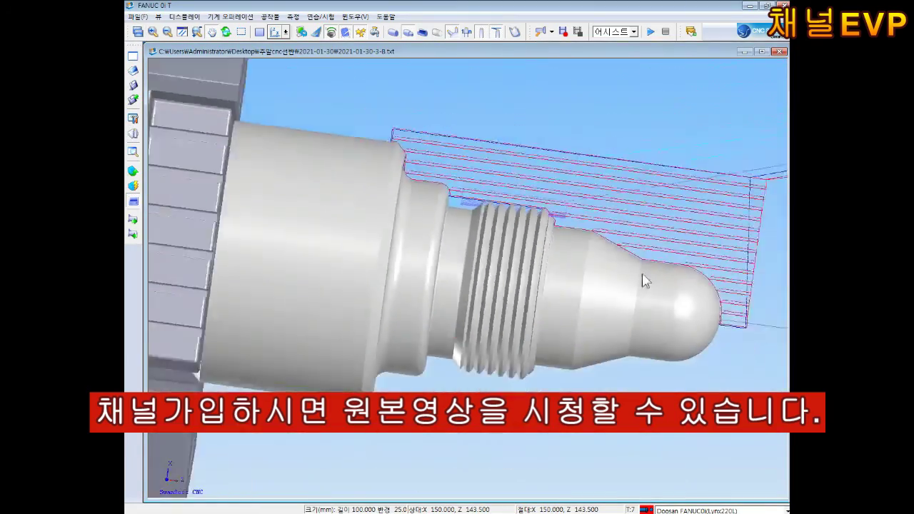
pyautogui.moveTo(537, 288); pyautogui.dragTo(619, 277)
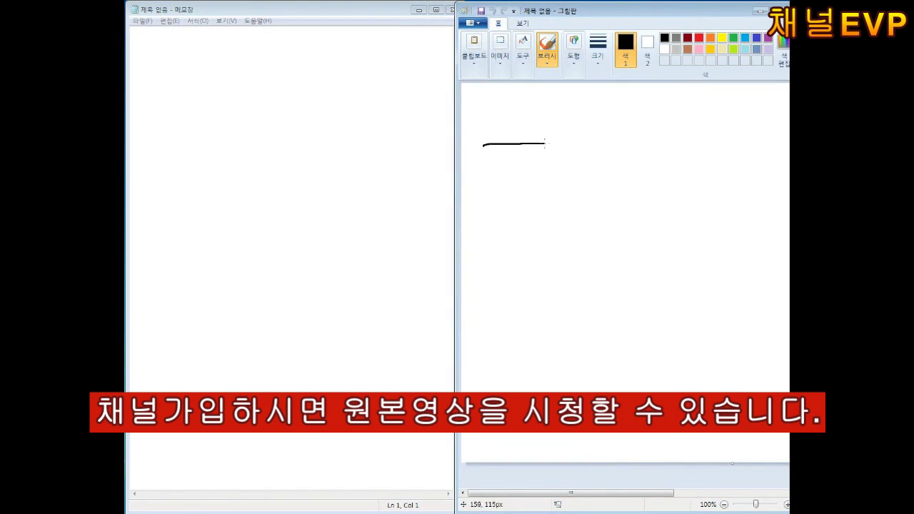
# - Draw two black boxes joined by a neck as the part outline
pyautogui.moveTo(545, 144); pyautogui.dragTo(465, 303)
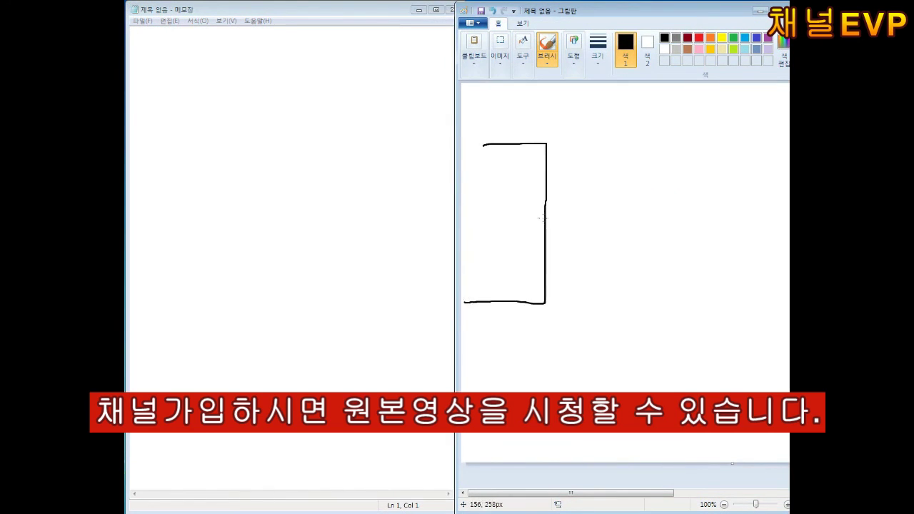
pyautogui.moveTo(547, 177); pyautogui.dragTo(546, 263)
pyautogui.moveTo(607, 152); pyautogui.dragTo(742, 284)
pyautogui.moveTo(604, 151)
pyautogui.mouseDown()
pyautogui.moveTo(688, 154)
pyautogui.moveTo(742, 278)
pyautogui.mouseUp()
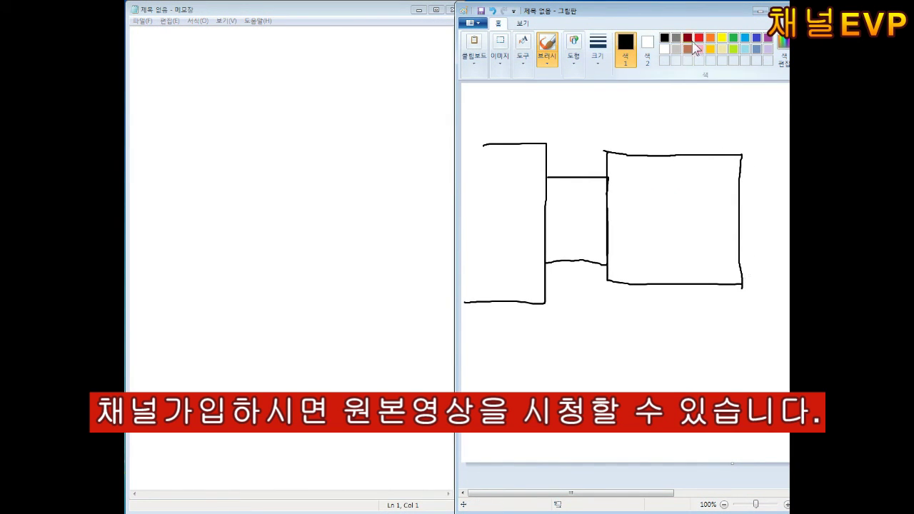
# - Add a red line across the neck, a red V below, and a green wave and arc
pyautogui.click(699, 37)
pyautogui.moveTo(546, 212); pyautogui.dragTo(580, 212)
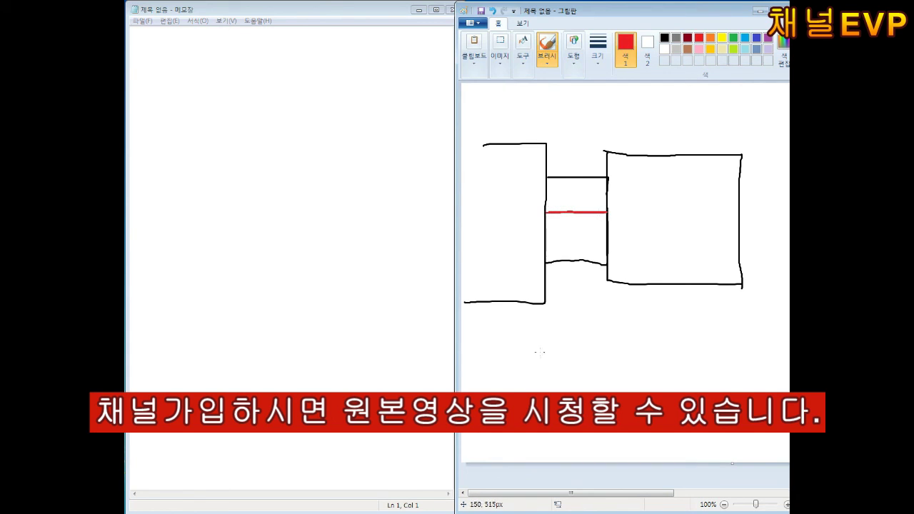
pyautogui.moveTo(540, 351); pyautogui.dragTo(638, 348)
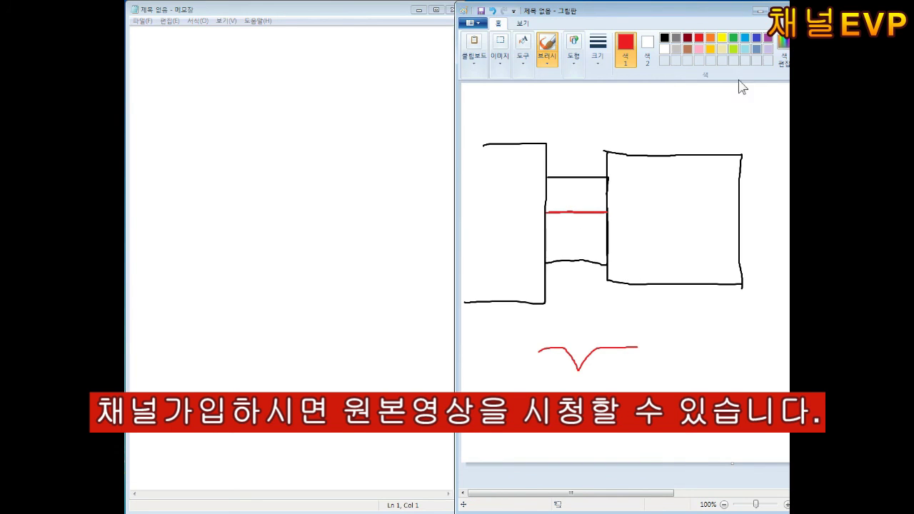
pyautogui.click(734, 37)
pyautogui.moveTo(586, 148); pyautogui.dragTo(580, 294)
pyautogui.moveTo(609, 386); pyautogui.dragTo(632, 337)
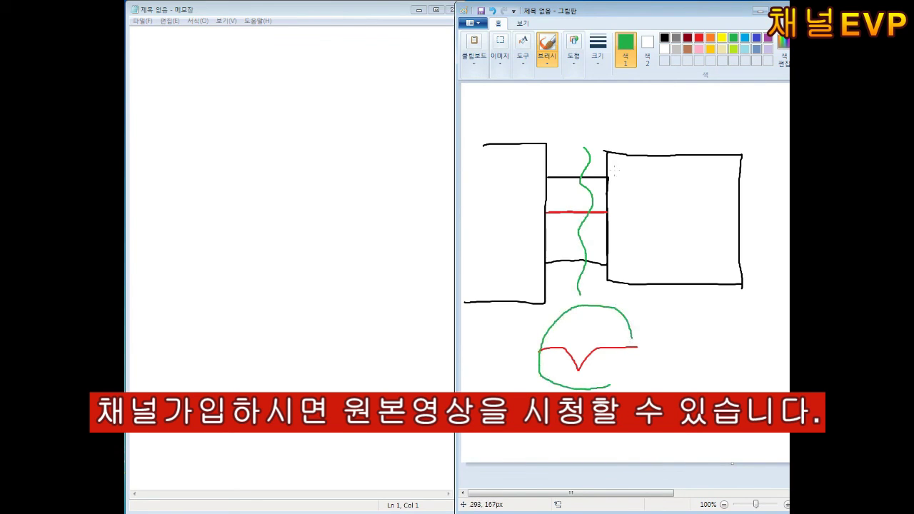
# - Draw a hatched blue circle at lower right and a blue ellipse around the neck line
pyautogui.click(745, 37)
pyautogui.moveTo(690, 312)
pyautogui.mouseDown()
pyautogui.moveTo(718, 372)
pyautogui.moveTo(684, 323)
pyautogui.moveTo(714, 346)
pyautogui.mouseUp()
pyautogui.moveTo(592, 206); pyautogui.dragTo(611, 239)
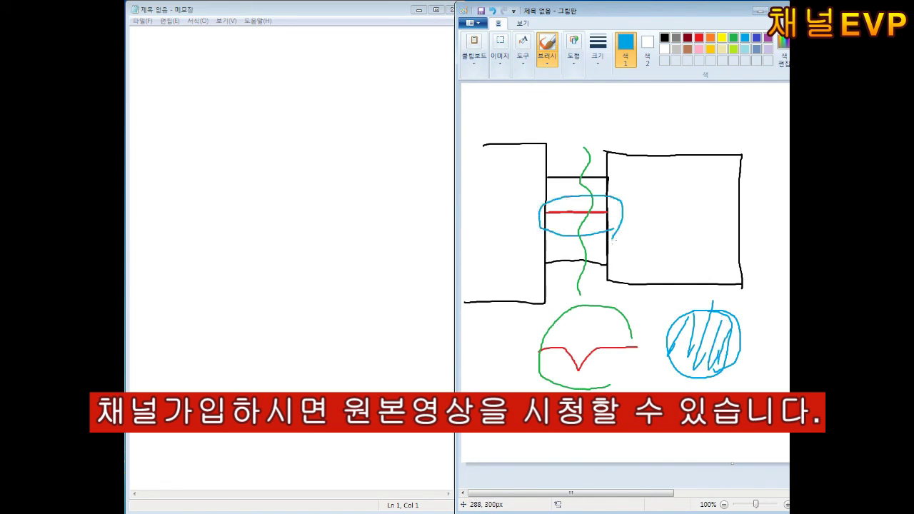
pyautogui.click(699, 37)
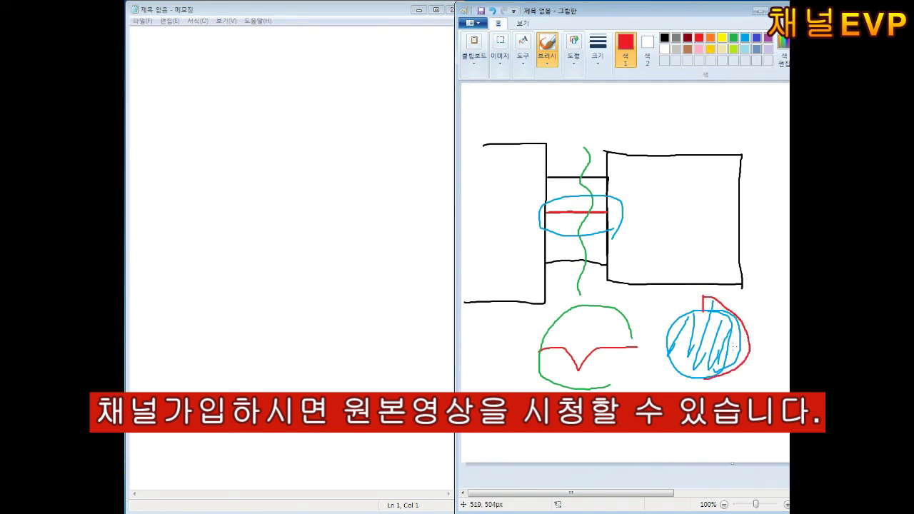
pyautogui.keyDown('ctrl'); pyautogui.scroll(1, 733, 347); pyautogui.keyUp('ctrl')
pyautogui.scroll(-5, 500, 247)
pyautogui.hscroll(5, 455, 247)
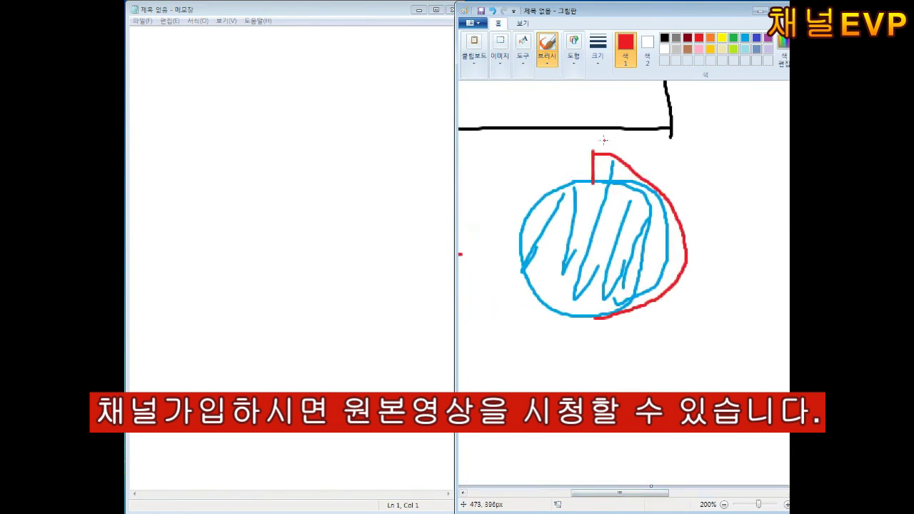
# - Add a purple bracket and purple box, then trace the red curve's right side in blue
pyautogui.click(722, 37)
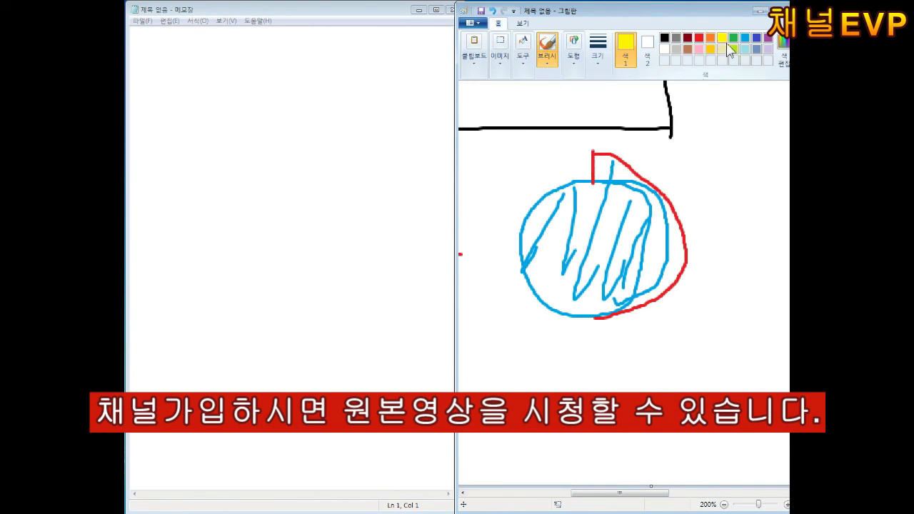
pyautogui.click(768, 37)
pyautogui.moveTo(589, 90)
pyautogui.mouseDown()
pyautogui.moveTo(568, 178)
pyautogui.moveTo(523, 89)
pyautogui.mouseUp()
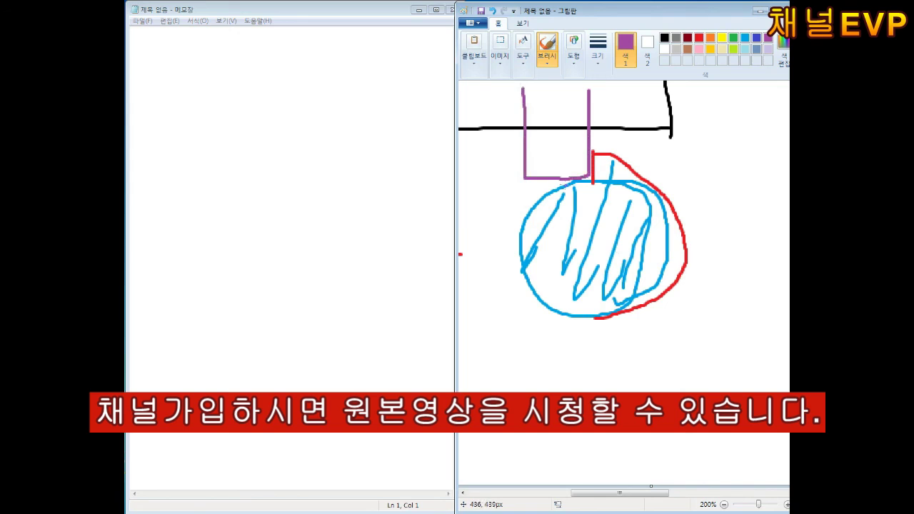
pyautogui.keyDown('ctrl'); pyautogui.scroll(-1, 569, 232); pyautogui.keyUp('ctrl')
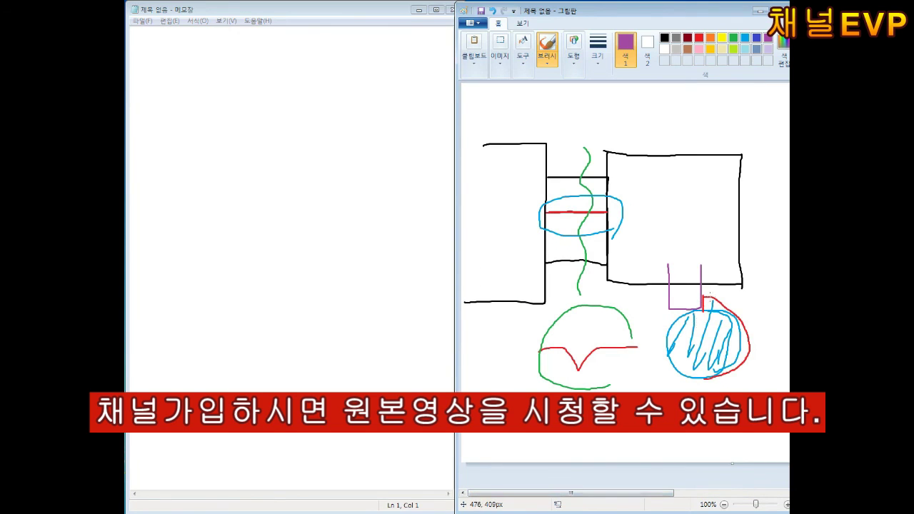
pyautogui.click(745, 37)
pyautogui.moveTo(546, 92)
pyautogui.mouseDown()
pyautogui.moveTo(546, 183)
pyautogui.moveTo(611, 140)
pyautogui.moveTo(544, 166)
pyautogui.moveTo(612, 90)
pyautogui.moveTo(544, 85)
pyautogui.mouseUp()
pyautogui.click(768, 38)
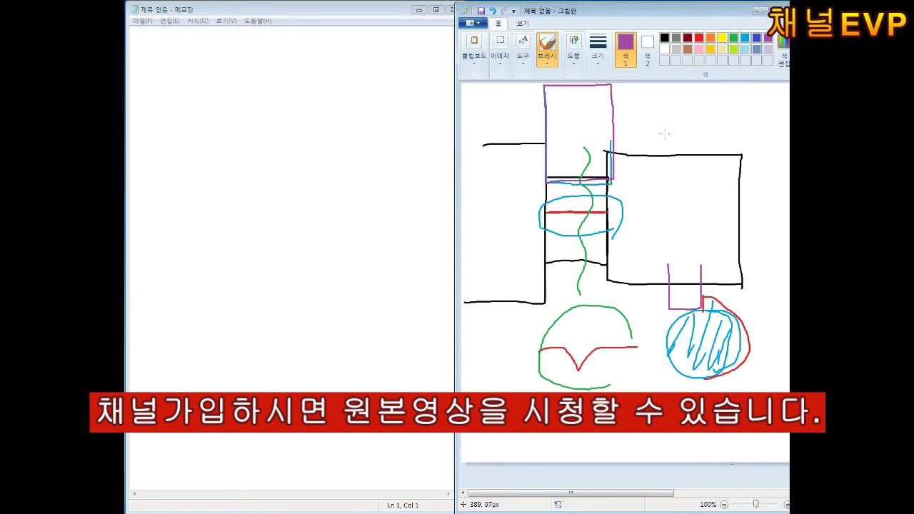
pyautogui.click(745, 37)
pyautogui.moveTo(703, 305); pyautogui.dragTo(705, 380)
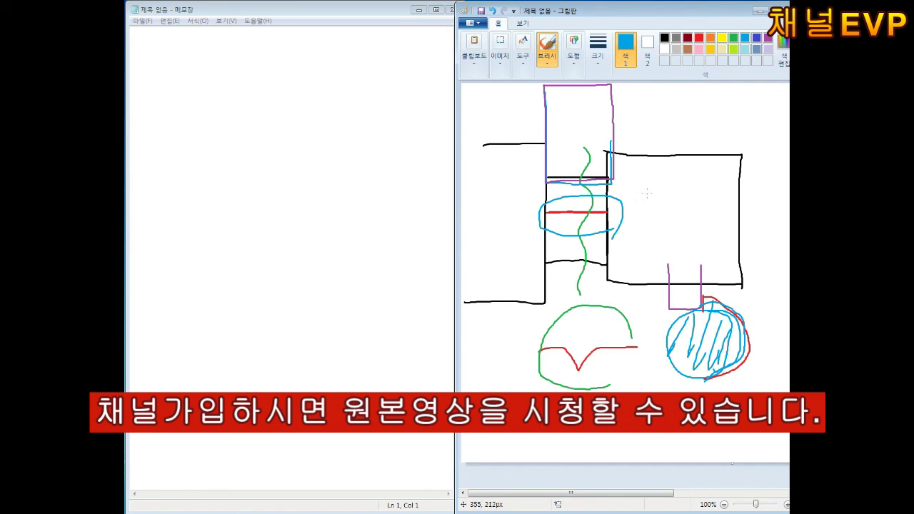
# - Add the heading 'G04 : 휴지시간' to the notes
pyautogui.click(153, 102)
pyautogui.press('Return')
pyautogui.write('G04 ')
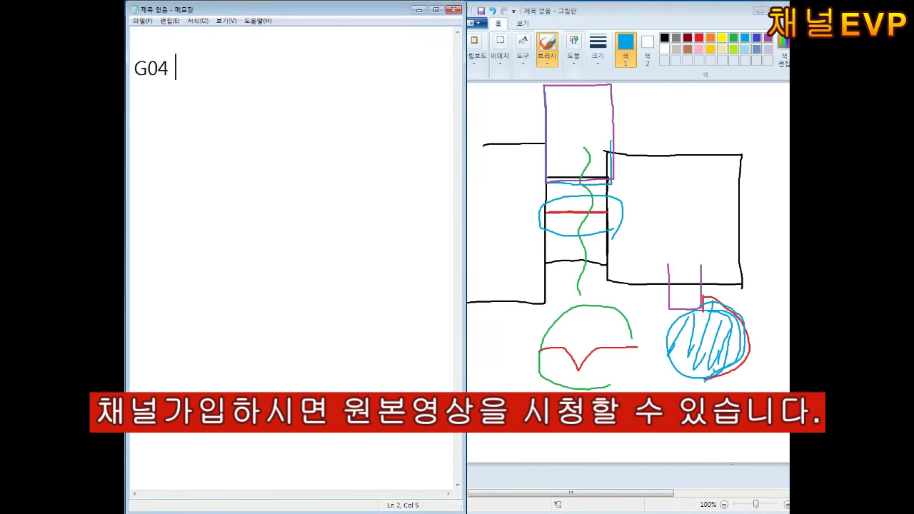
pyautogui.write(': 휴지시간')
pyautogui.press('Return')
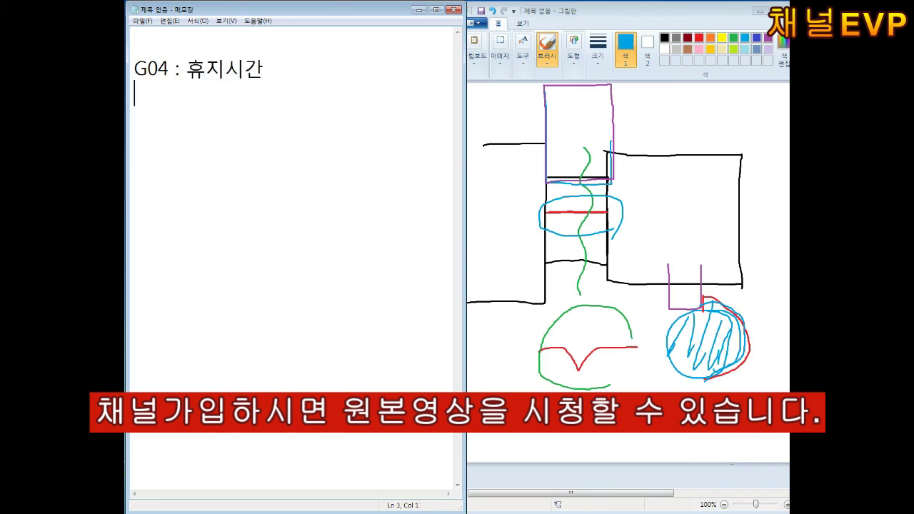
pyautogui.press('Return')
# - Write the examples G04 X1.; and G04 P1000; with the note '1초동안 멈춘다' (stops for 1 second)
pyautogui.write('G04 X1')
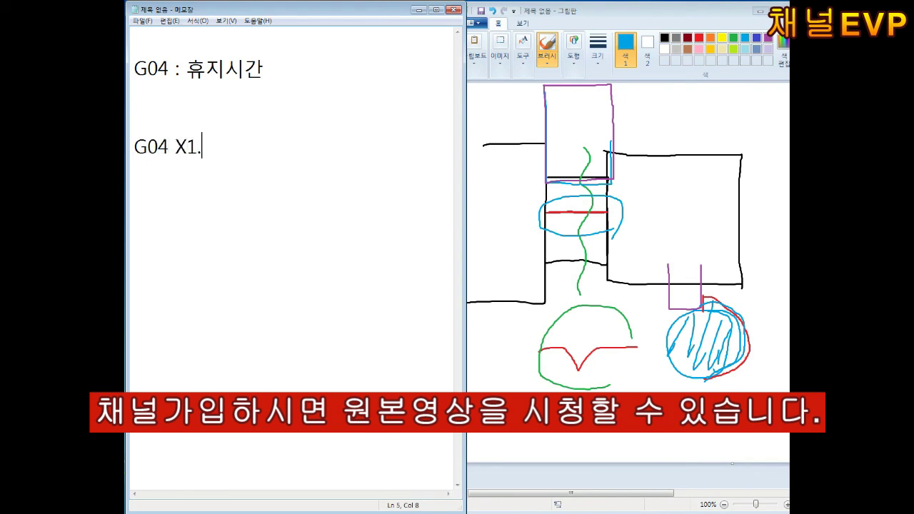
pyautogui.write('.')
pyautogui.press('Return')
pyautogui.write('G04 P1000;  ')
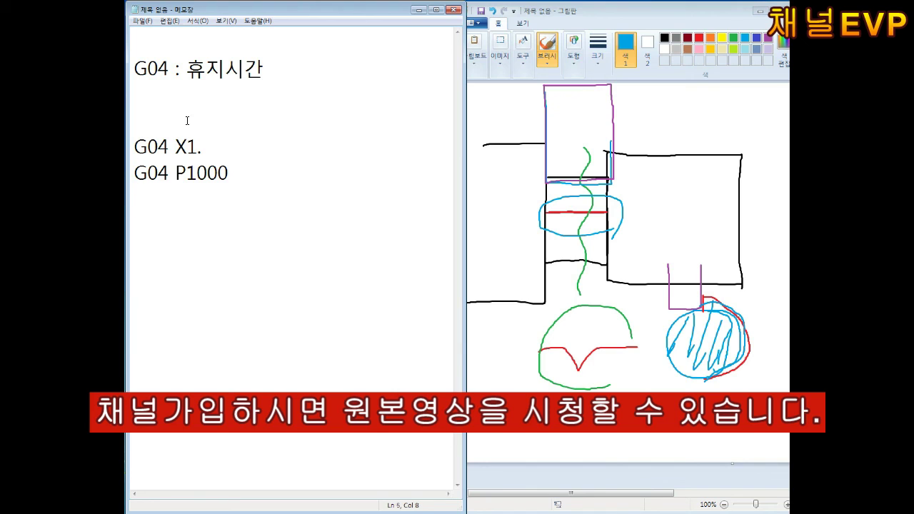
pyautogui.write('1초동안 멈')
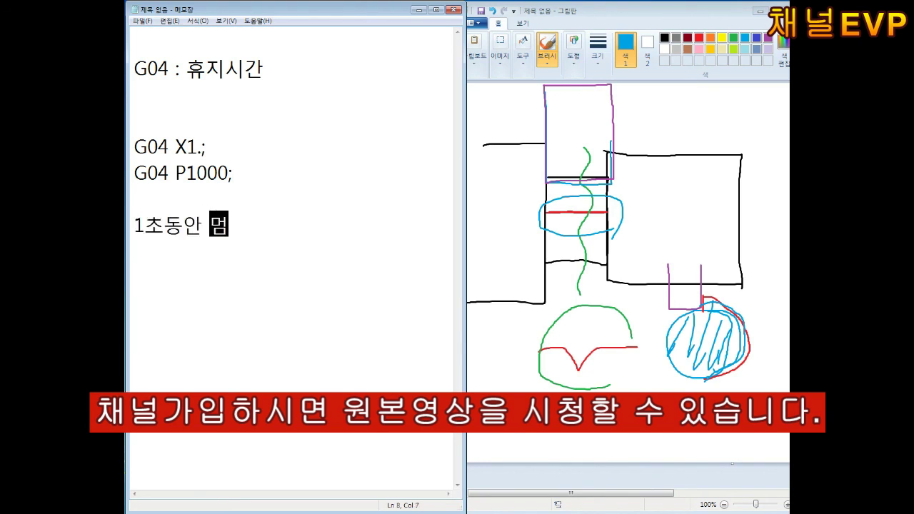
pyautogui.write('춘다/')
pyautogui.moveTo(187, 147); pyautogui.dragTo(207, 147)
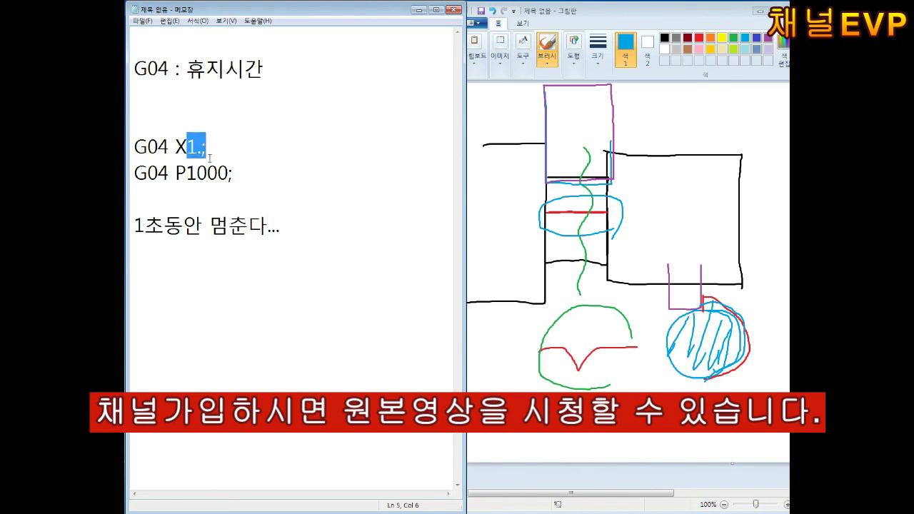
pyautogui.click(178, 175)
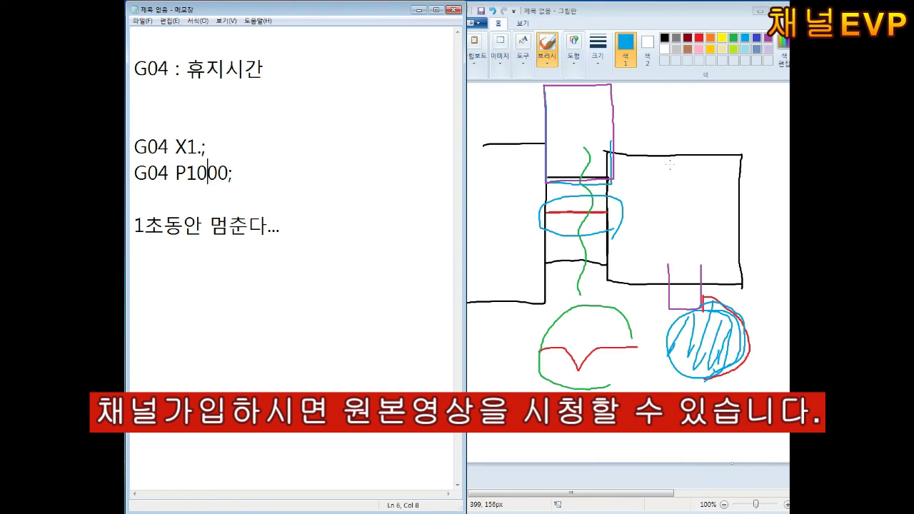